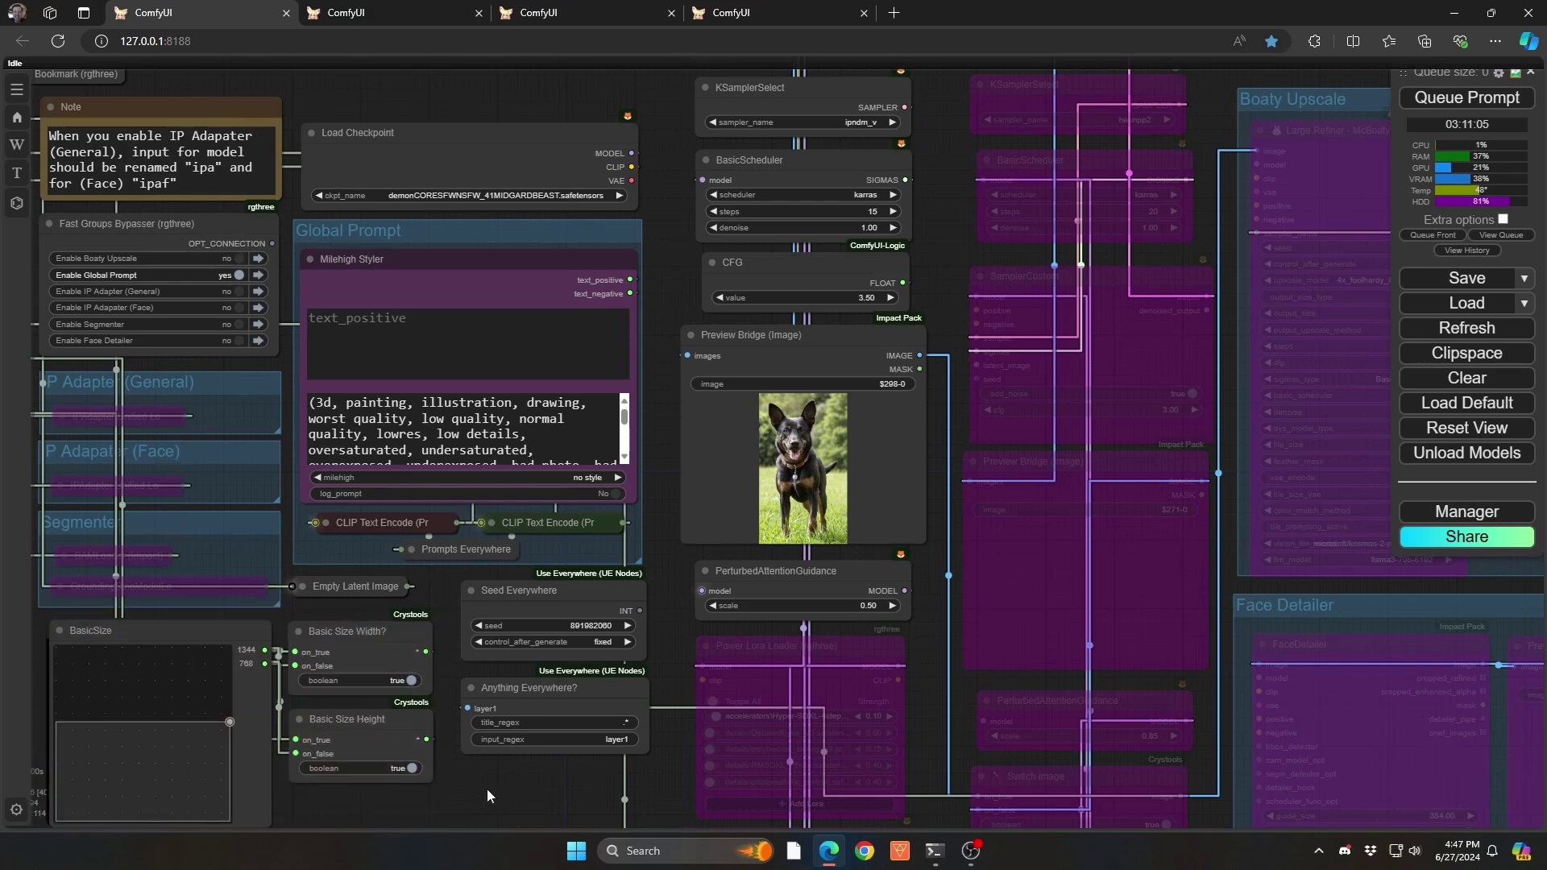
Set the BasicSize node to 1024 × 1024 and collapse it.
{"action": "left_click_drag", "start_coordinate": [345, 759], "coordinate": [454, 540]}
{"action": "scroll", "coordinate": [454, 540], "scroll_direction": "up", "scroll_amount": 4}
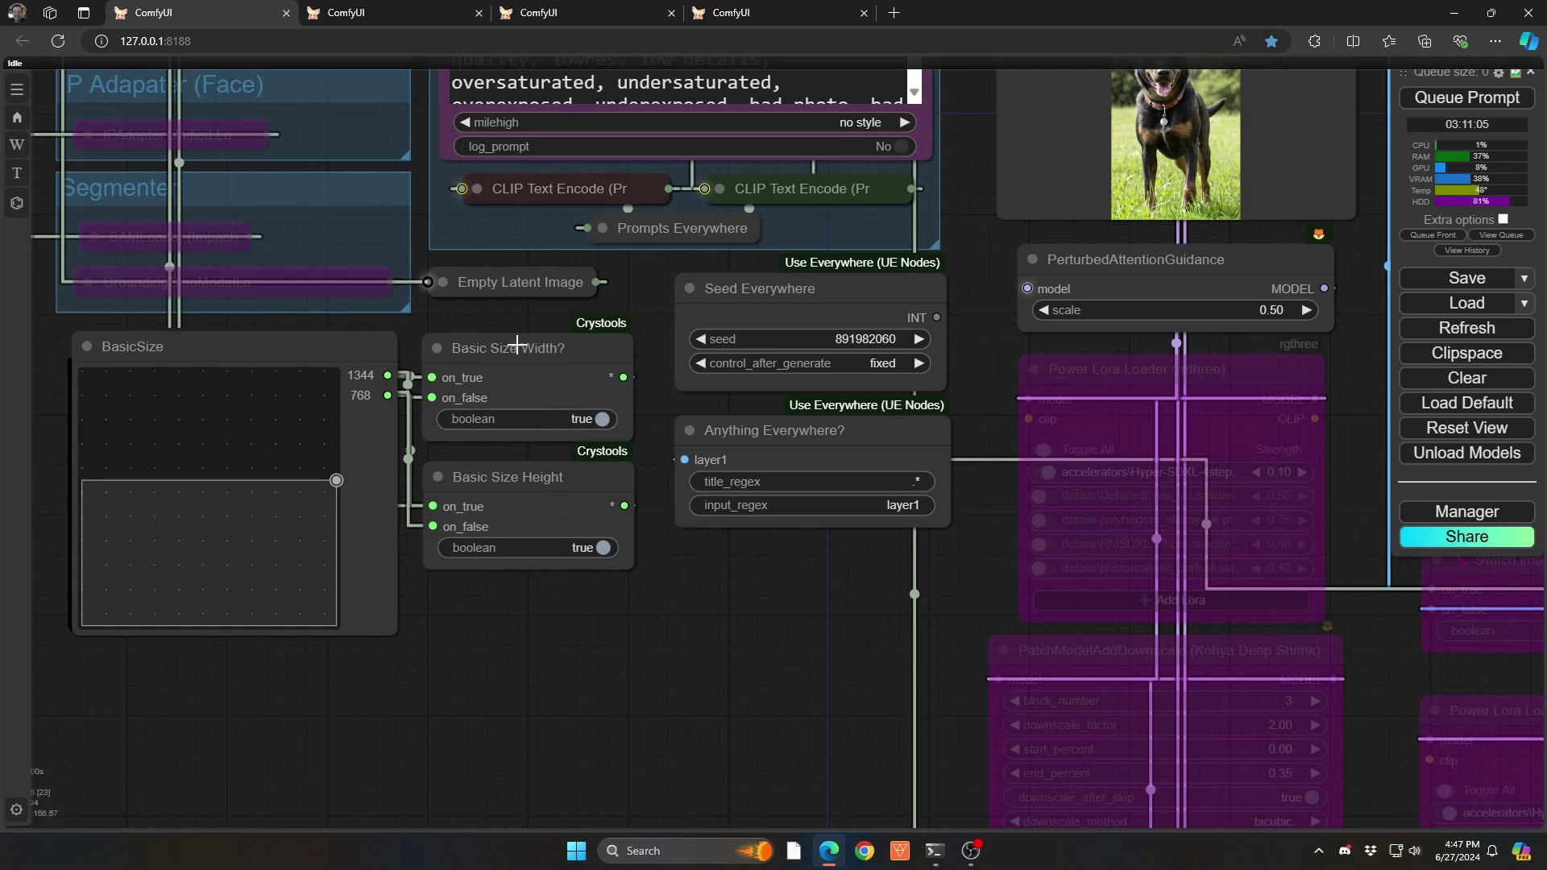
{"action": "mouse_move", "coordinate": [336, 480]}
{"action": "left_mouse_down"}
{"action": "mouse_move", "coordinate": [228, 432]}
{"action": "mouse_move", "coordinate": [338, 427]}
{"action": "mouse_move", "coordinate": [330, 402]}
{"action": "mouse_move", "coordinate": [241, 453]}
{"action": "mouse_move", "coordinate": [338, 372]}
{"action": "mouse_move", "coordinate": [324, 480]}
{"action": "left_mouse_up"}
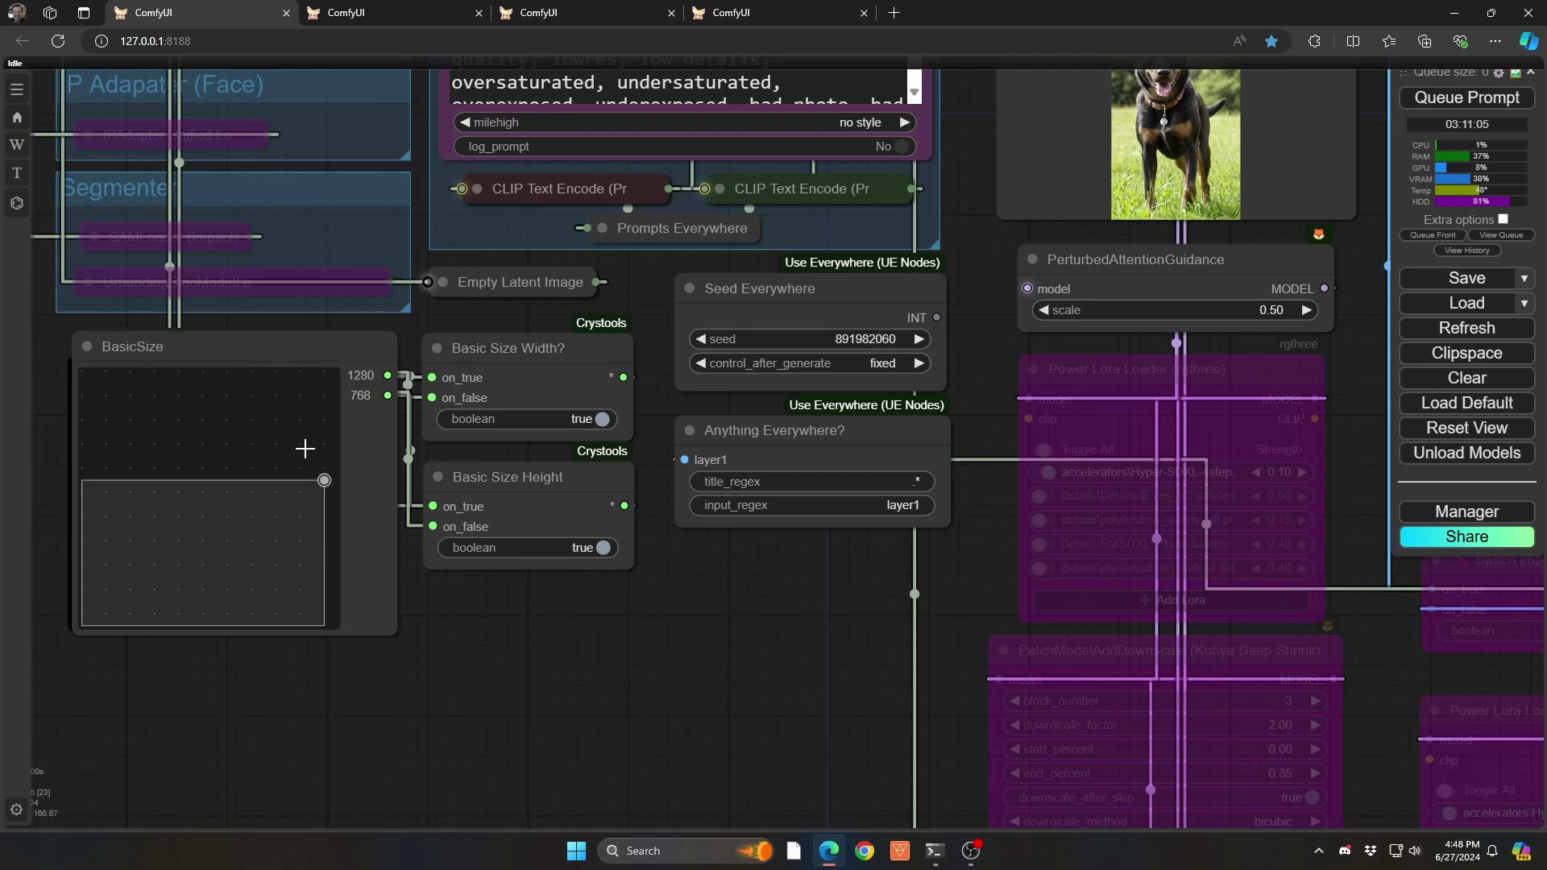
{"action": "left_click", "coordinate": [258, 348]}
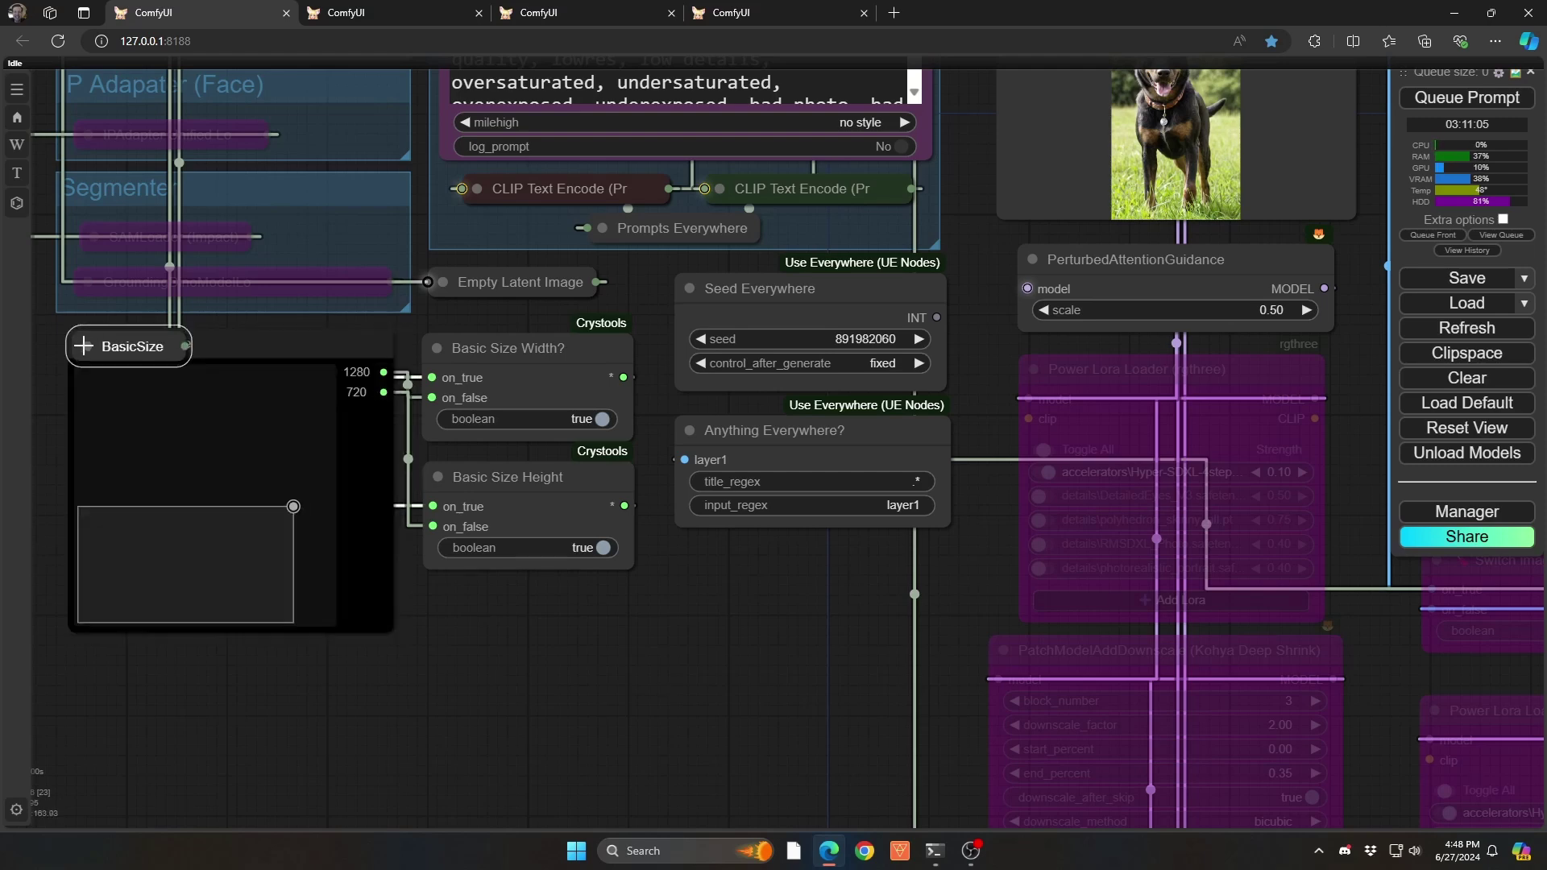
Pull the hidden Advanced Size node out from under BasicSize, then expand BasicSize again.
{"action": "left_click_drag", "start_coordinate": [258, 354], "coordinate": [256, 423]}
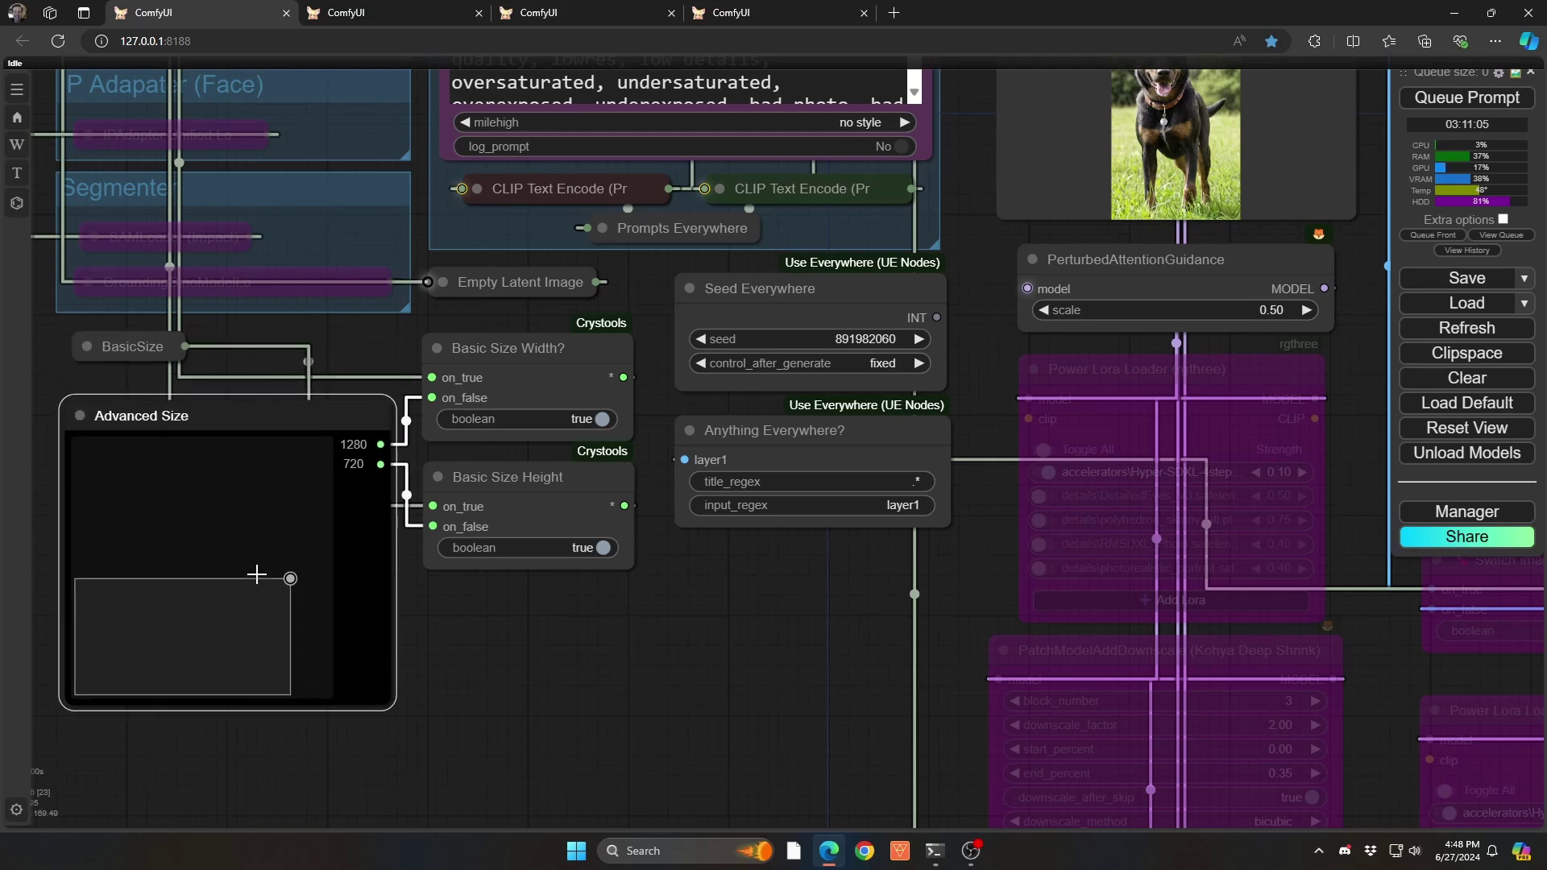
{"action": "left_click_drag", "start_coordinate": [290, 571], "coordinate": [285, 476]}
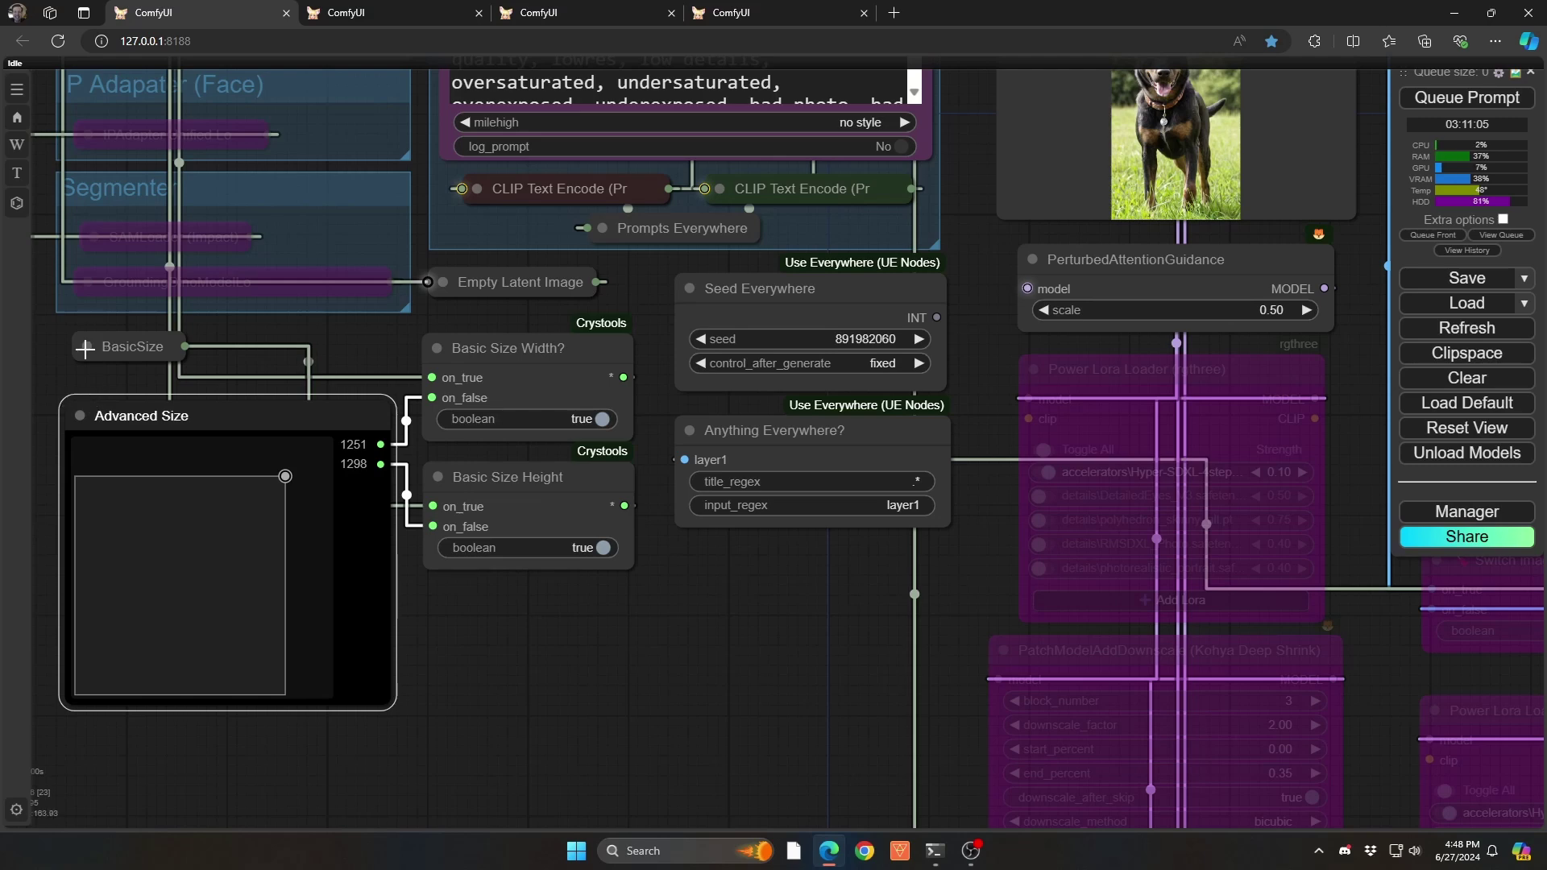
{"action": "left_click", "coordinate": [85, 348]}
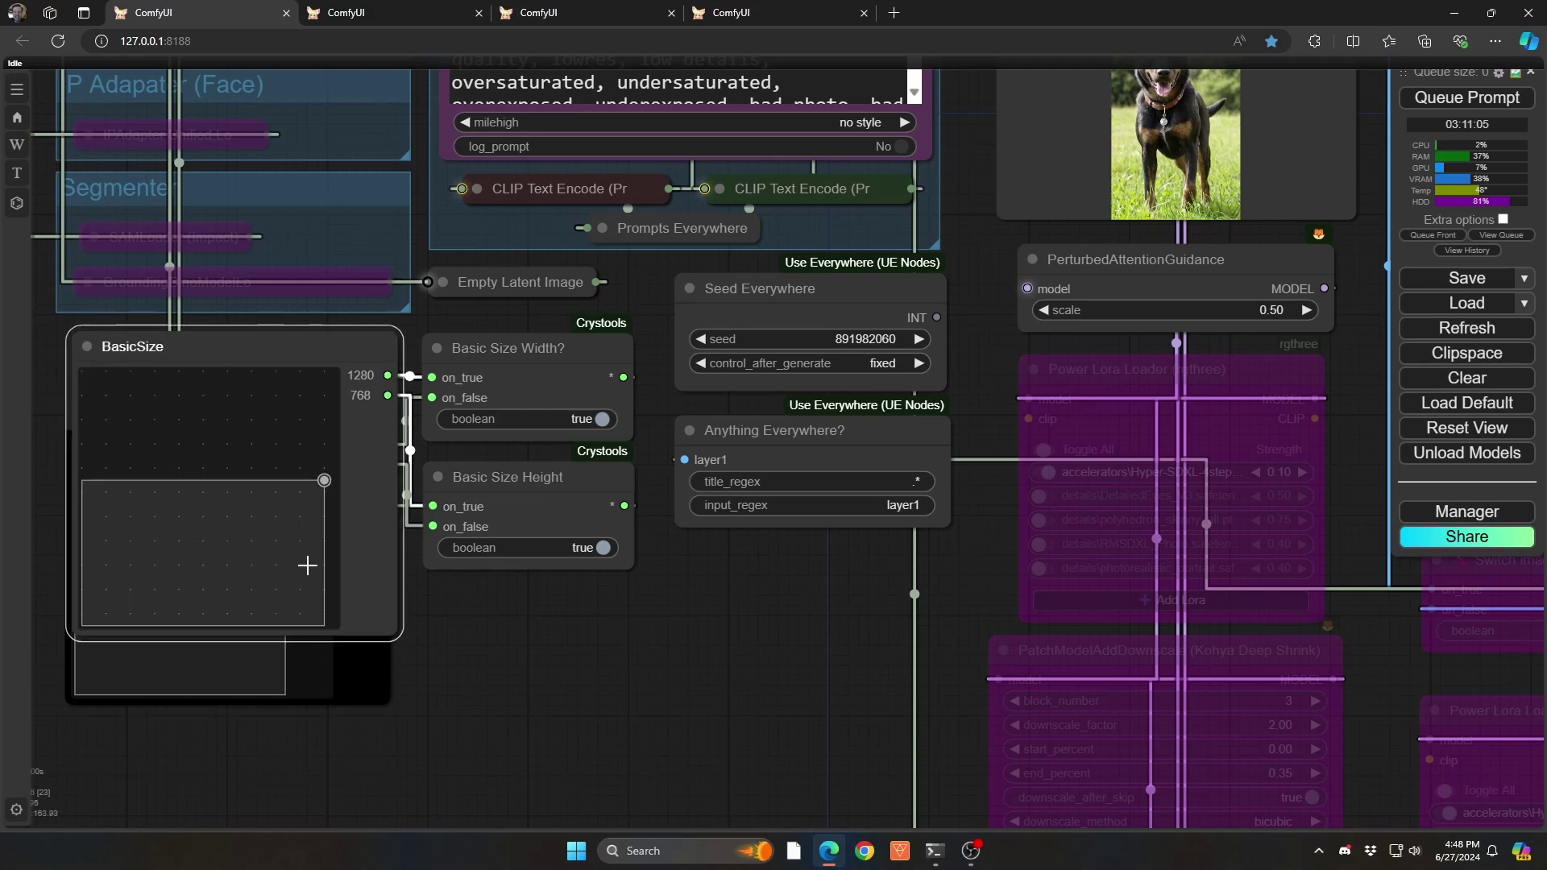
{"action": "left_click_drag", "start_coordinate": [251, 352], "coordinate": [245, 364]}
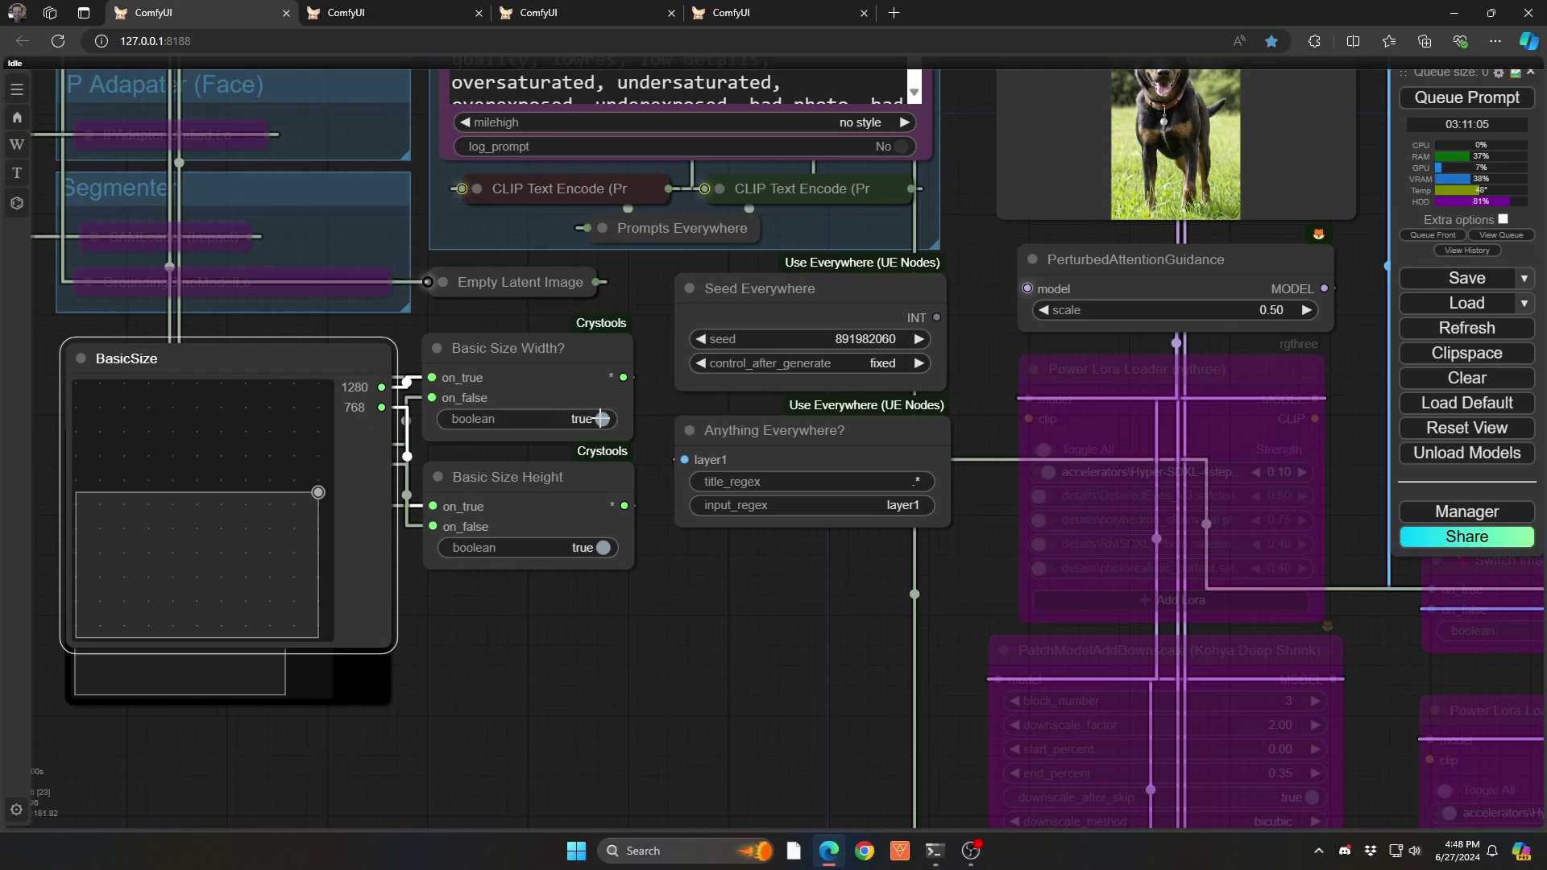
Switch Basic Size Width and Height to false and place Advanced Size (1360 × 844) below BasicSize.
{"action": "left_click", "coordinate": [602, 419]}
{"action": "left_click", "coordinate": [602, 547]}
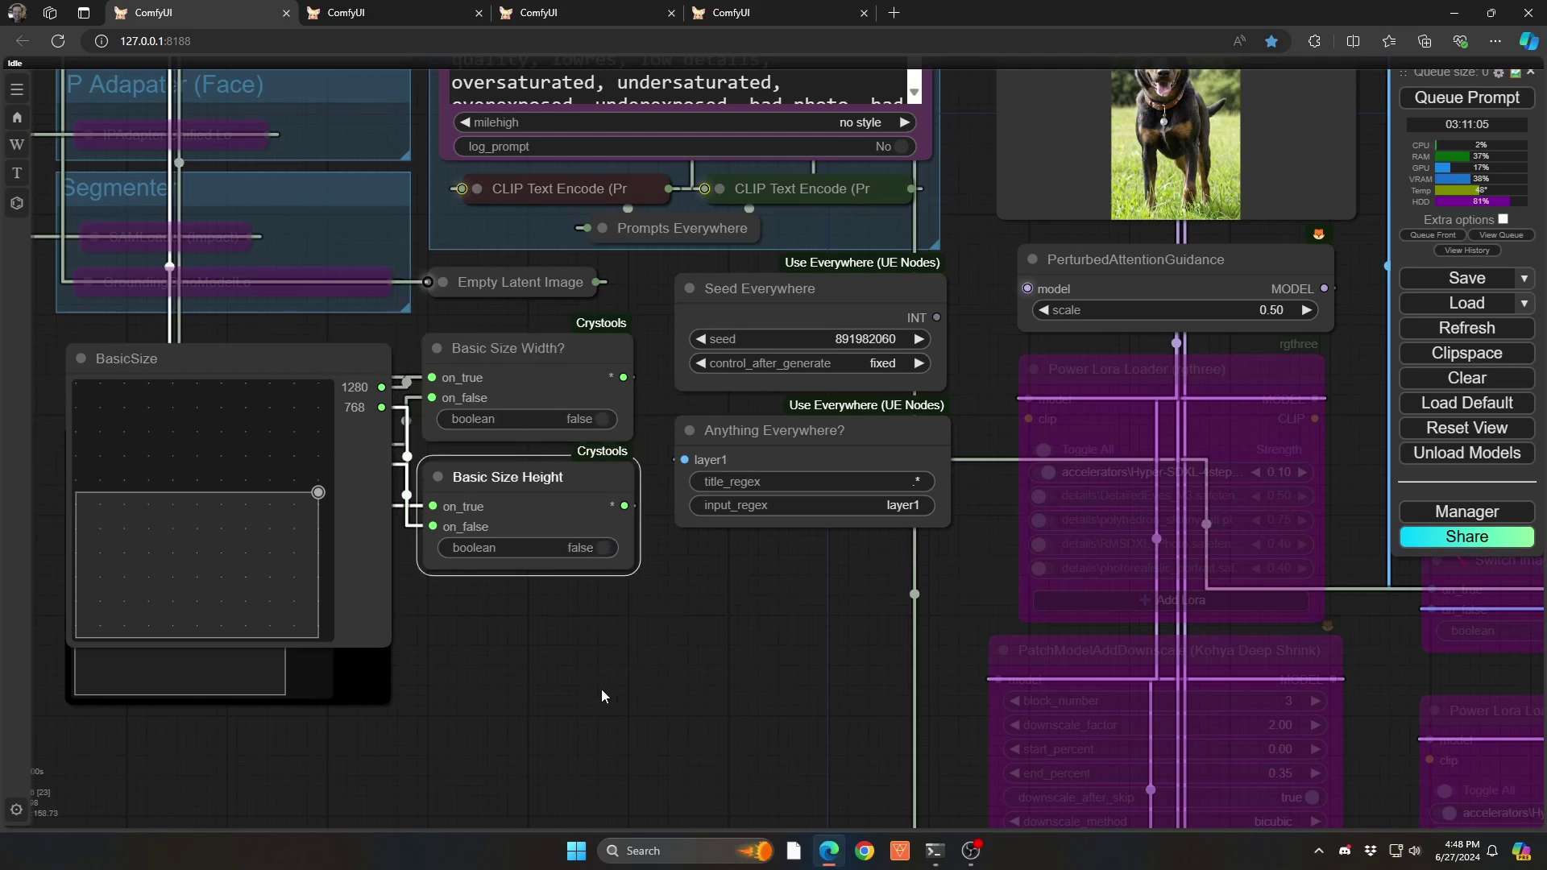
{"action": "left_click", "coordinate": [339, 656]}
{"action": "left_click_drag", "start_coordinate": [285, 476], "coordinate": [305, 556]}
{"action": "left_click_drag", "start_coordinate": [300, 421], "coordinate": [323, 694]}
Switch Basic Size Width and Height back to true, keeping Advanced Size positioned below BasicSize.
{"action": "left_click", "coordinate": [592, 419]}
{"action": "left_click", "coordinate": [594, 548]}
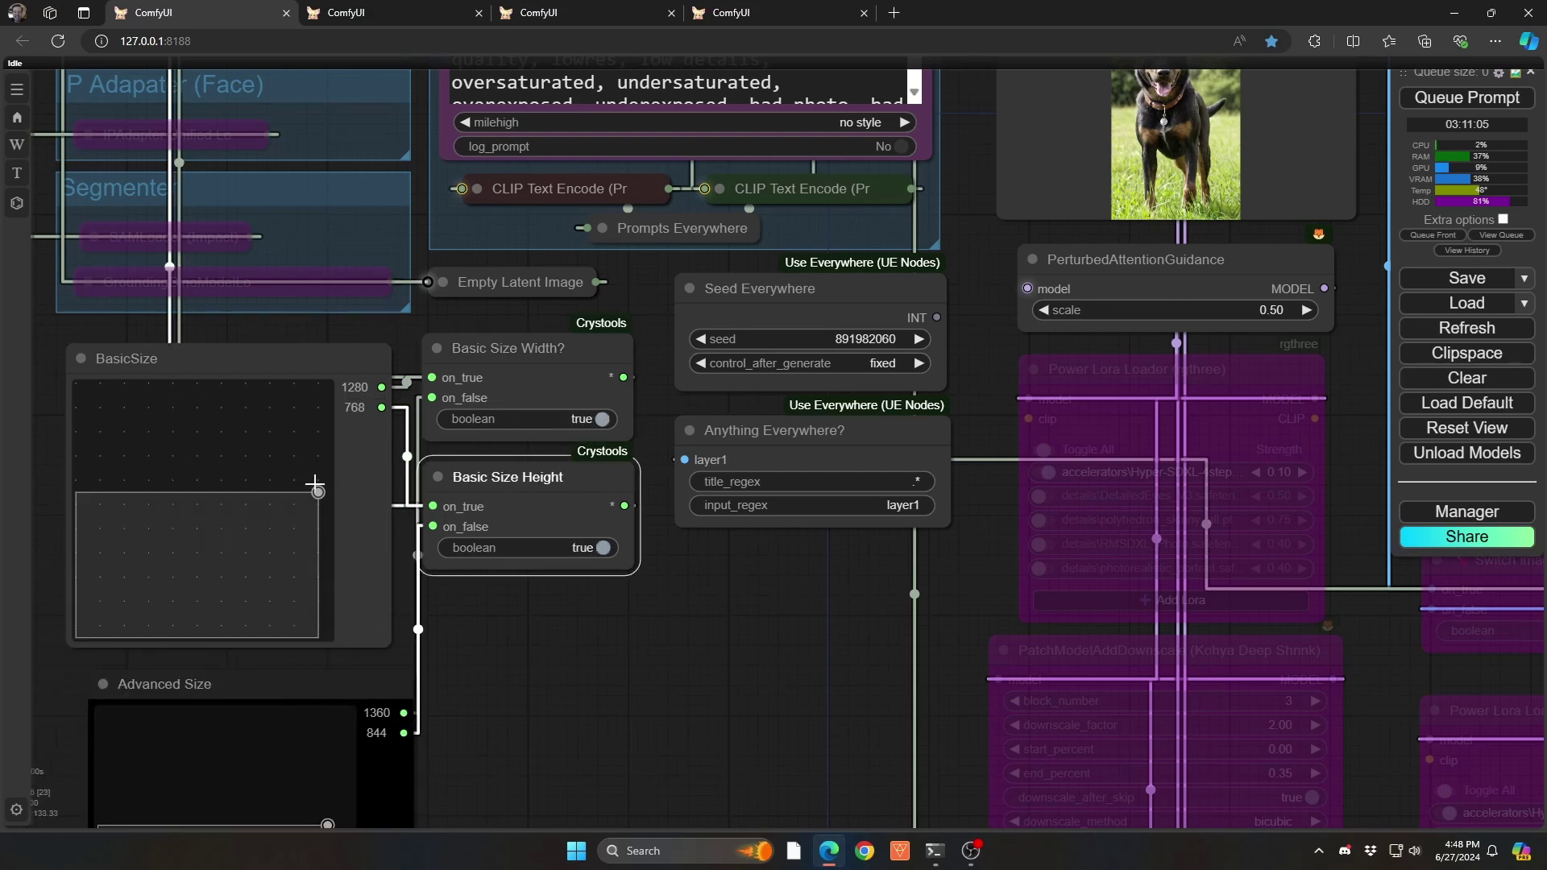
{"action": "left_click_drag", "start_coordinate": [319, 491], "coordinate": [271, 443]}
{"action": "mouse_move", "coordinate": [289, 673]}
{"action": "left_mouse_down"}
{"action": "mouse_move", "coordinate": [266, 592]}
{"action": "mouse_move", "coordinate": [265, 668]}
{"action": "left_mouse_up"}
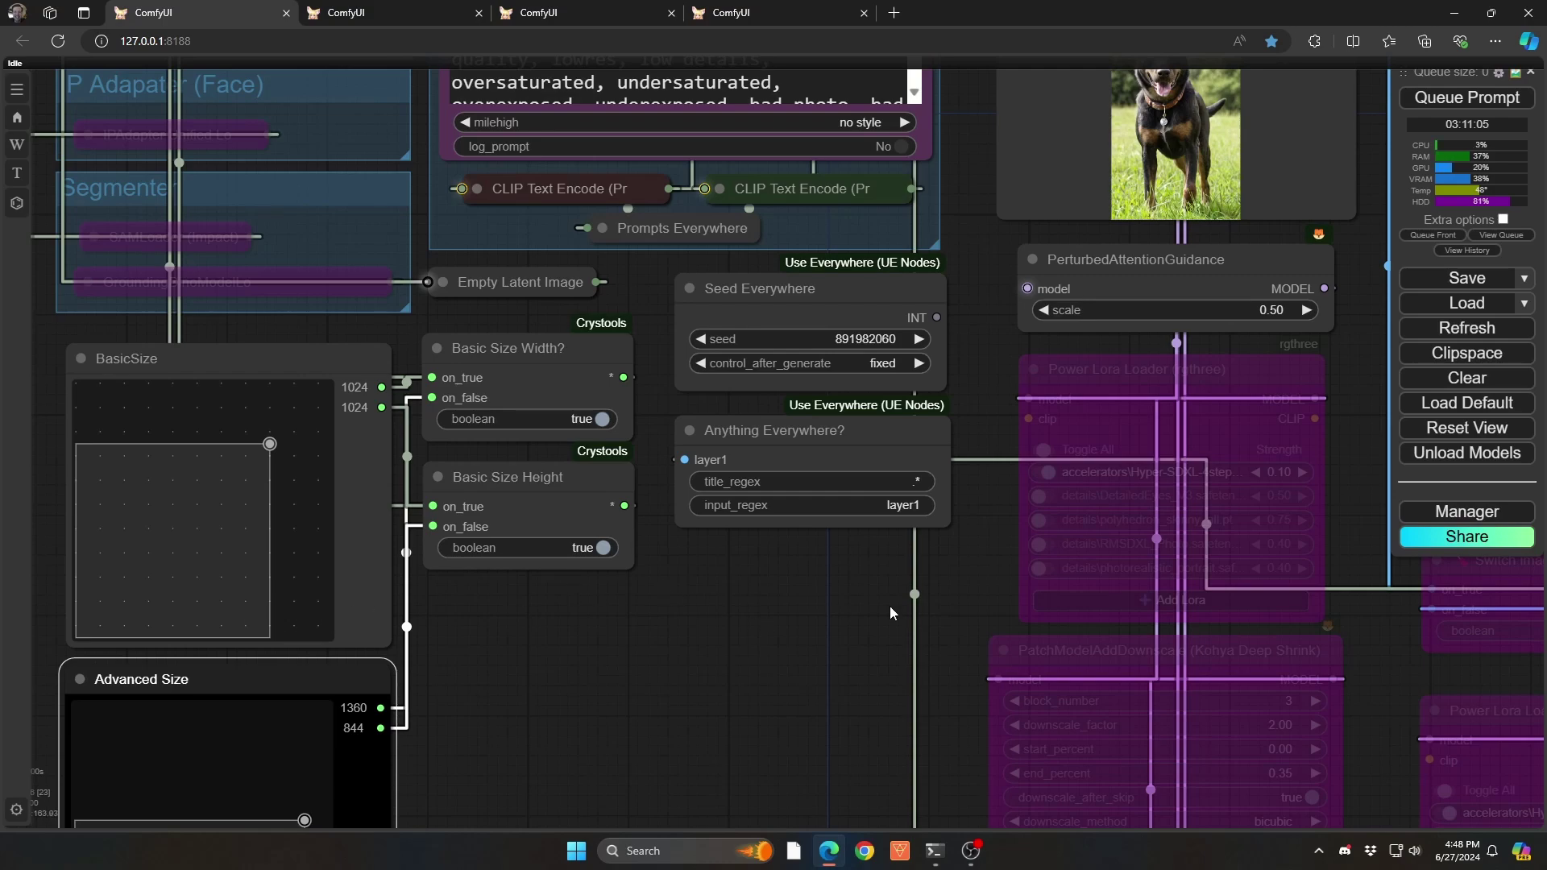
{"action": "left_click_drag", "start_coordinate": [892, 613], "coordinate": [539, 701]}
{"action": "scroll", "coordinate": [539, 701], "scroll_direction": "down", "scroll_amount": 4}
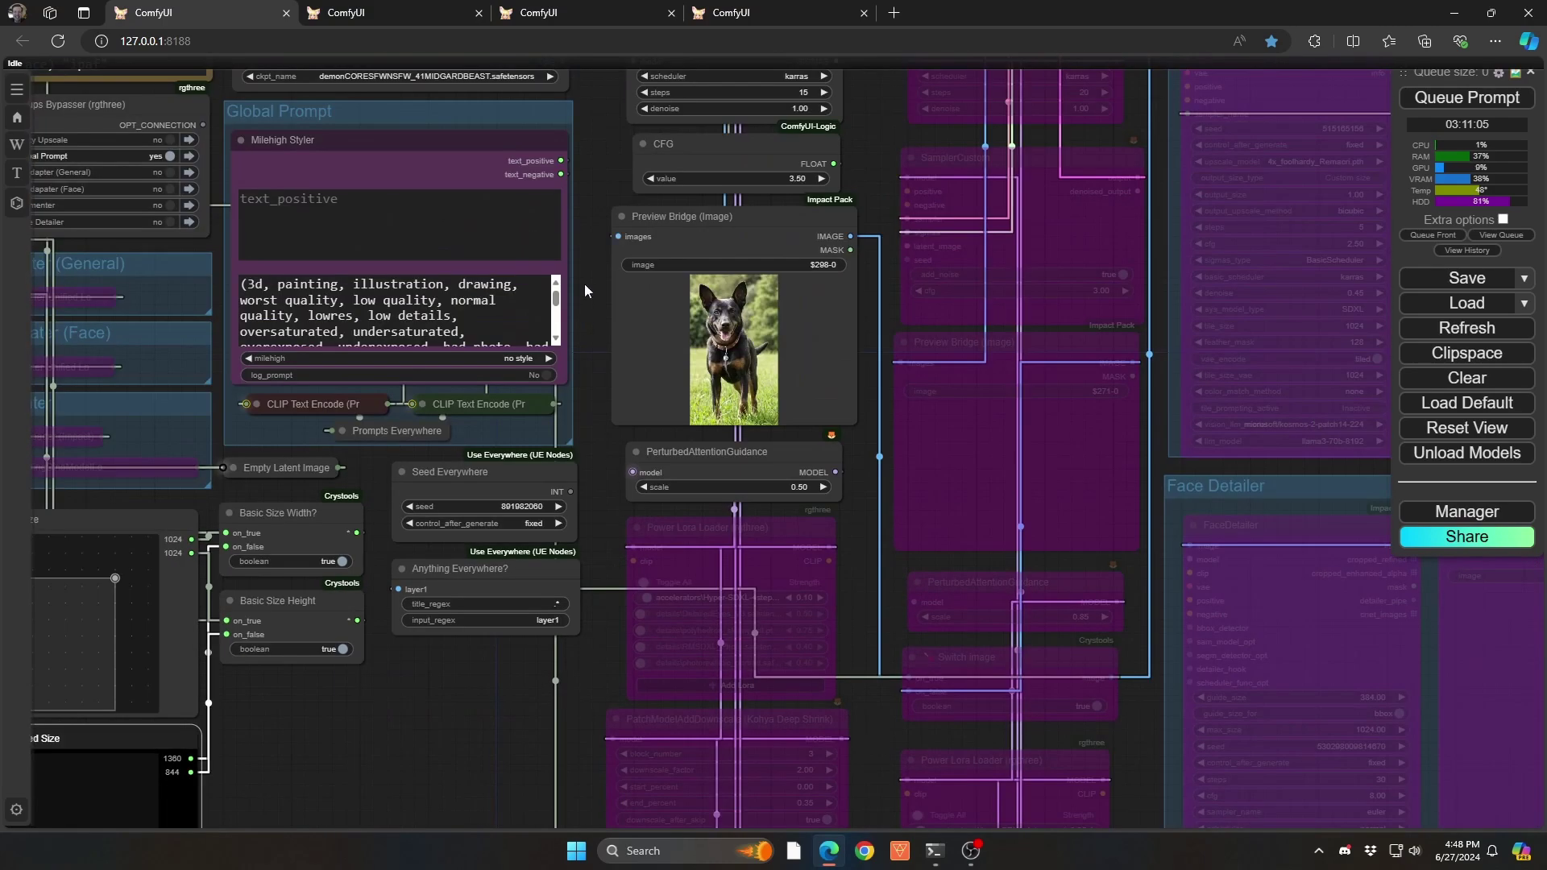
{"action": "left_click_drag", "start_coordinate": [597, 195], "coordinate": [502, 555]}
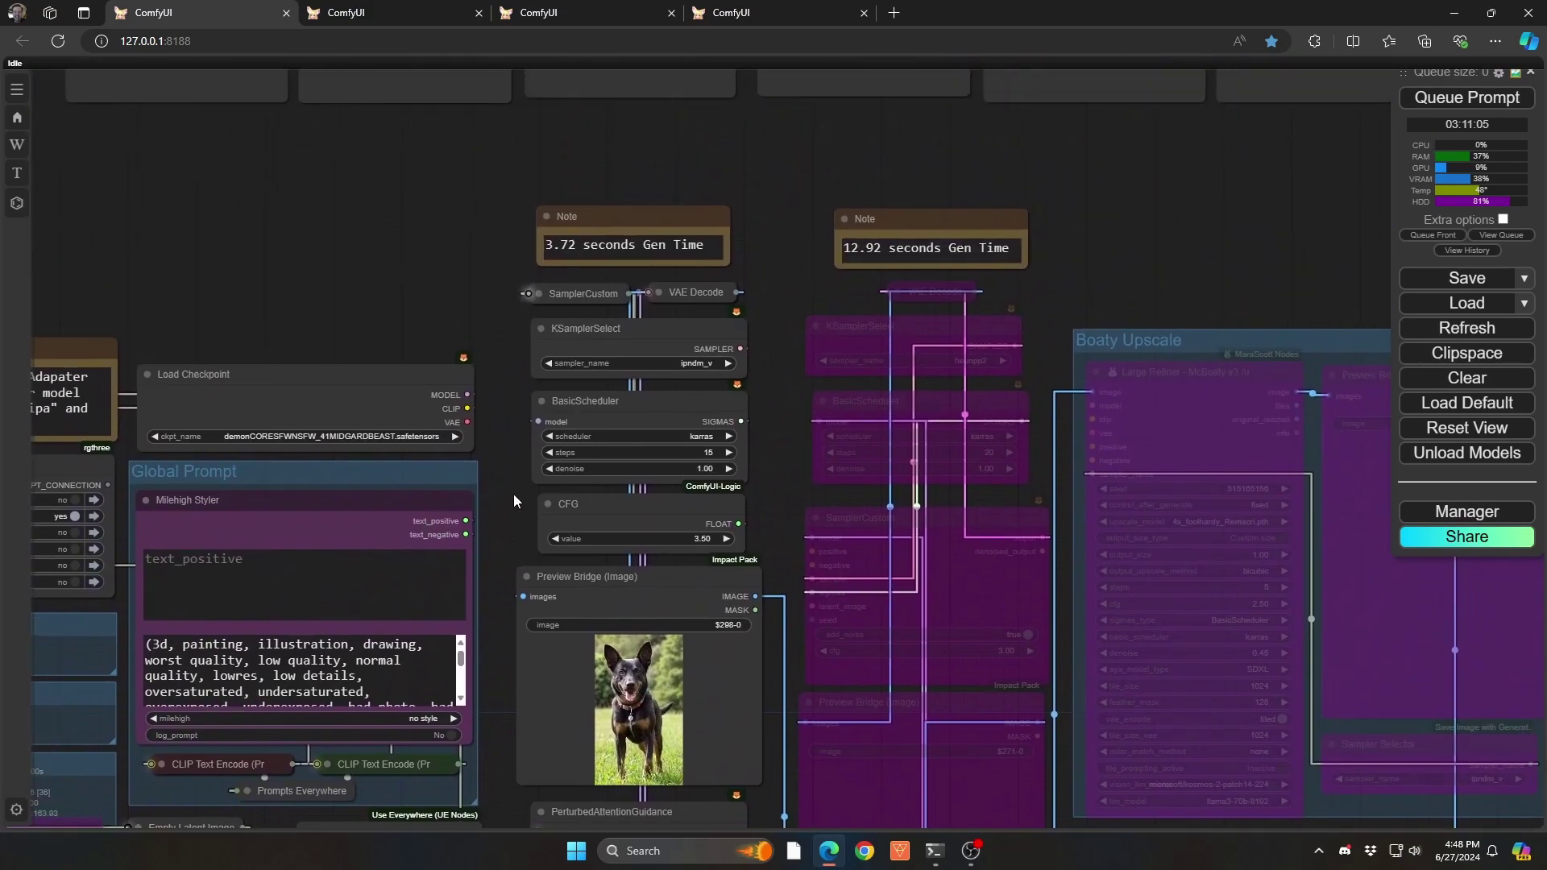
{"action": "scroll", "coordinate": [627, 359], "scroll_direction": "up", "scroll_amount": 10}
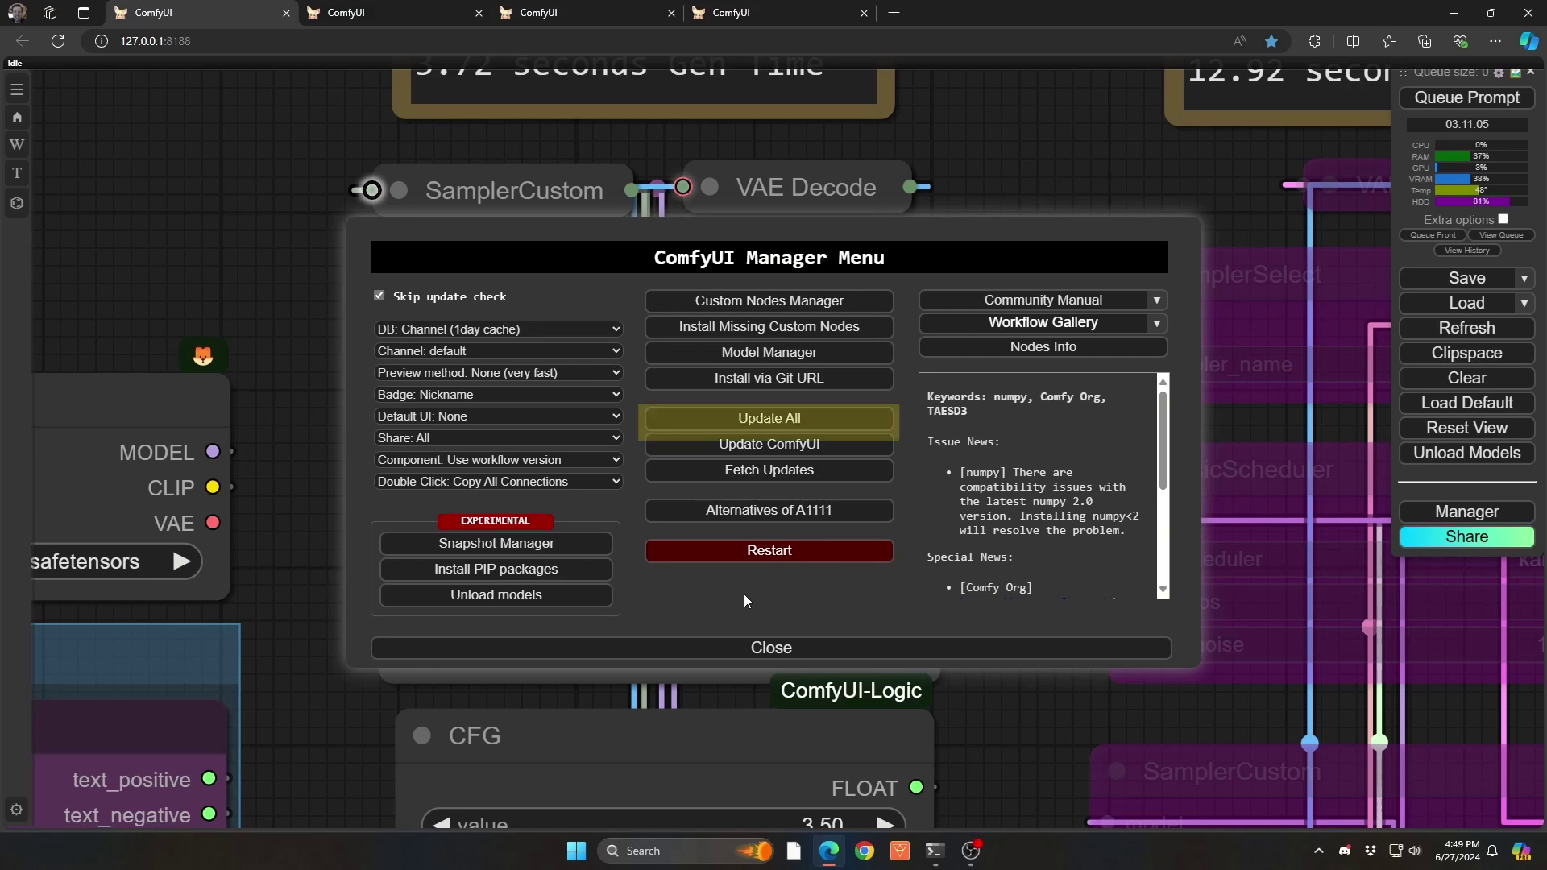
{"action": "left_click", "coordinate": [748, 646]}
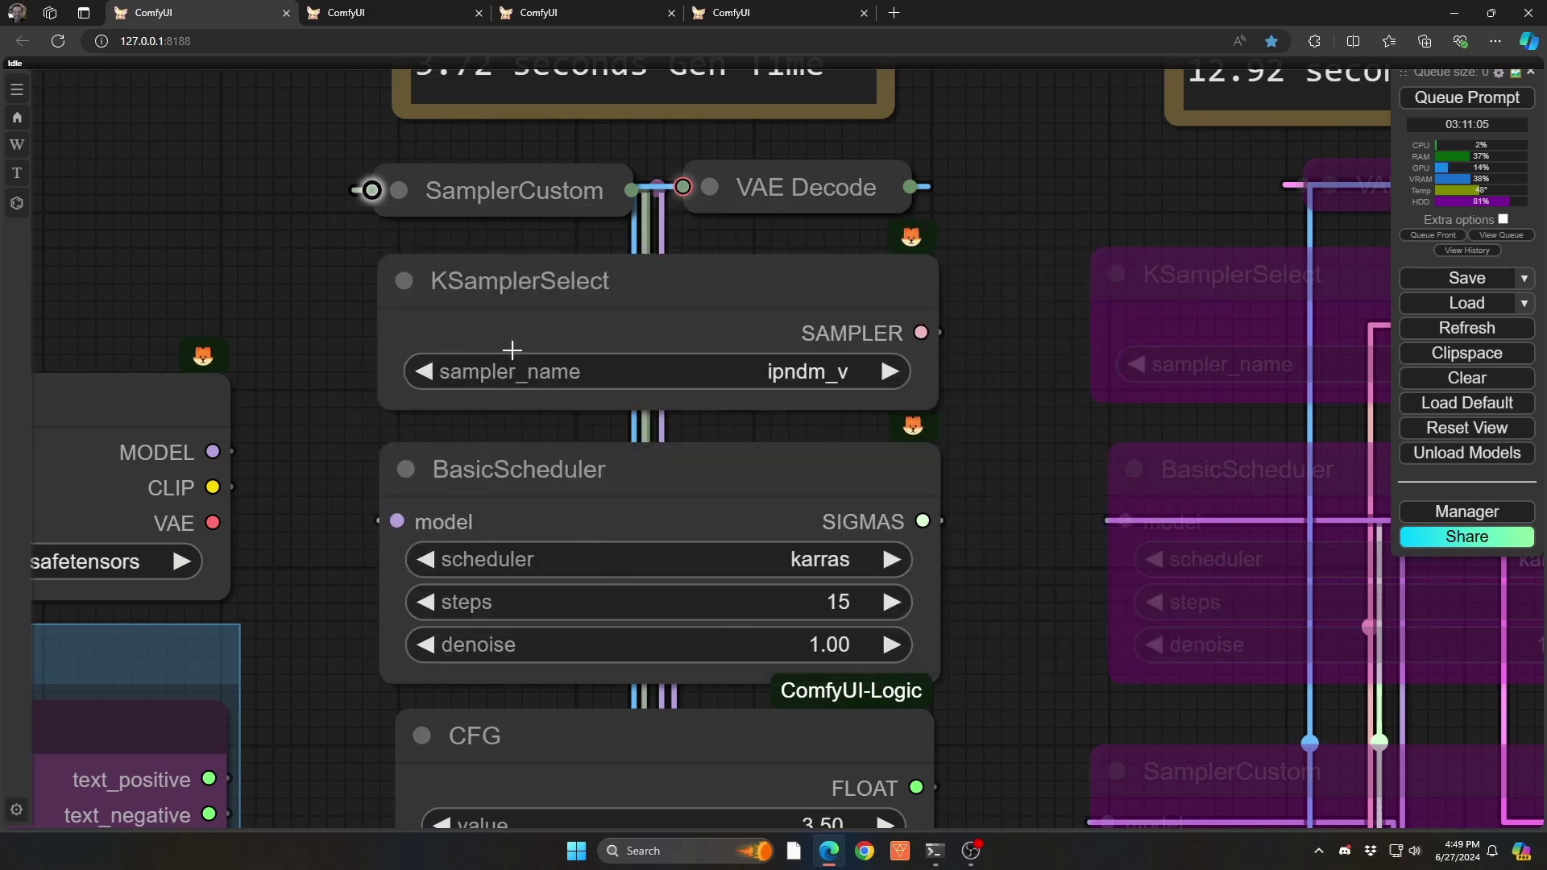
{"action": "left_click", "coordinate": [530, 373]}
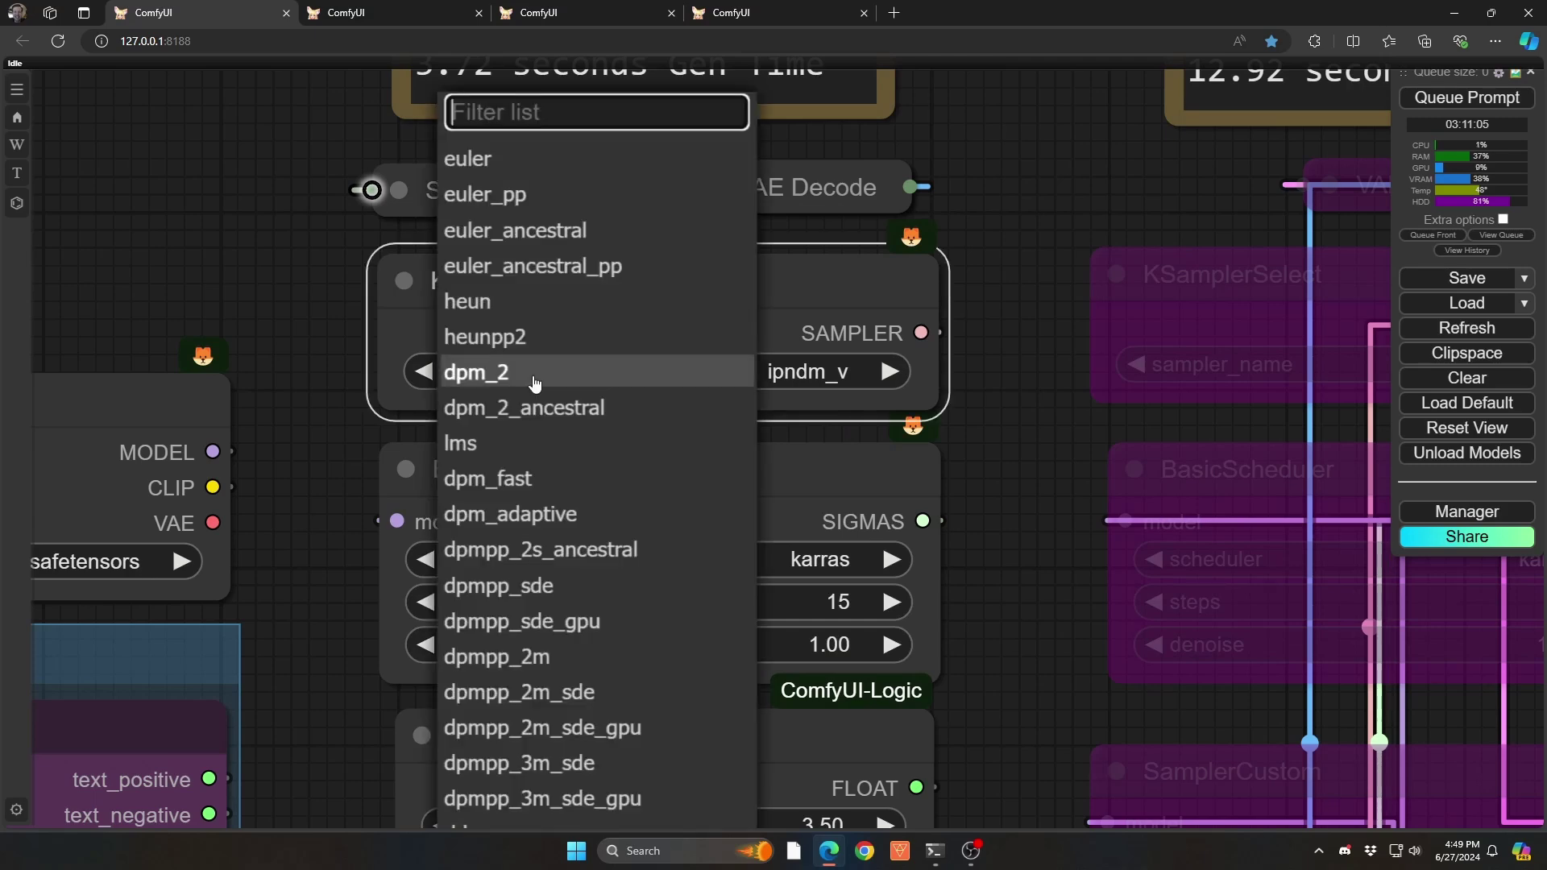
{"action": "scroll", "coordinate": [555, 379], "scroll_direction": "up", "scroll_amount": 1}
{"action": "scroll", "coordinate": [561, 387], "scroll_direction": "down", "scroll_amount": 3}
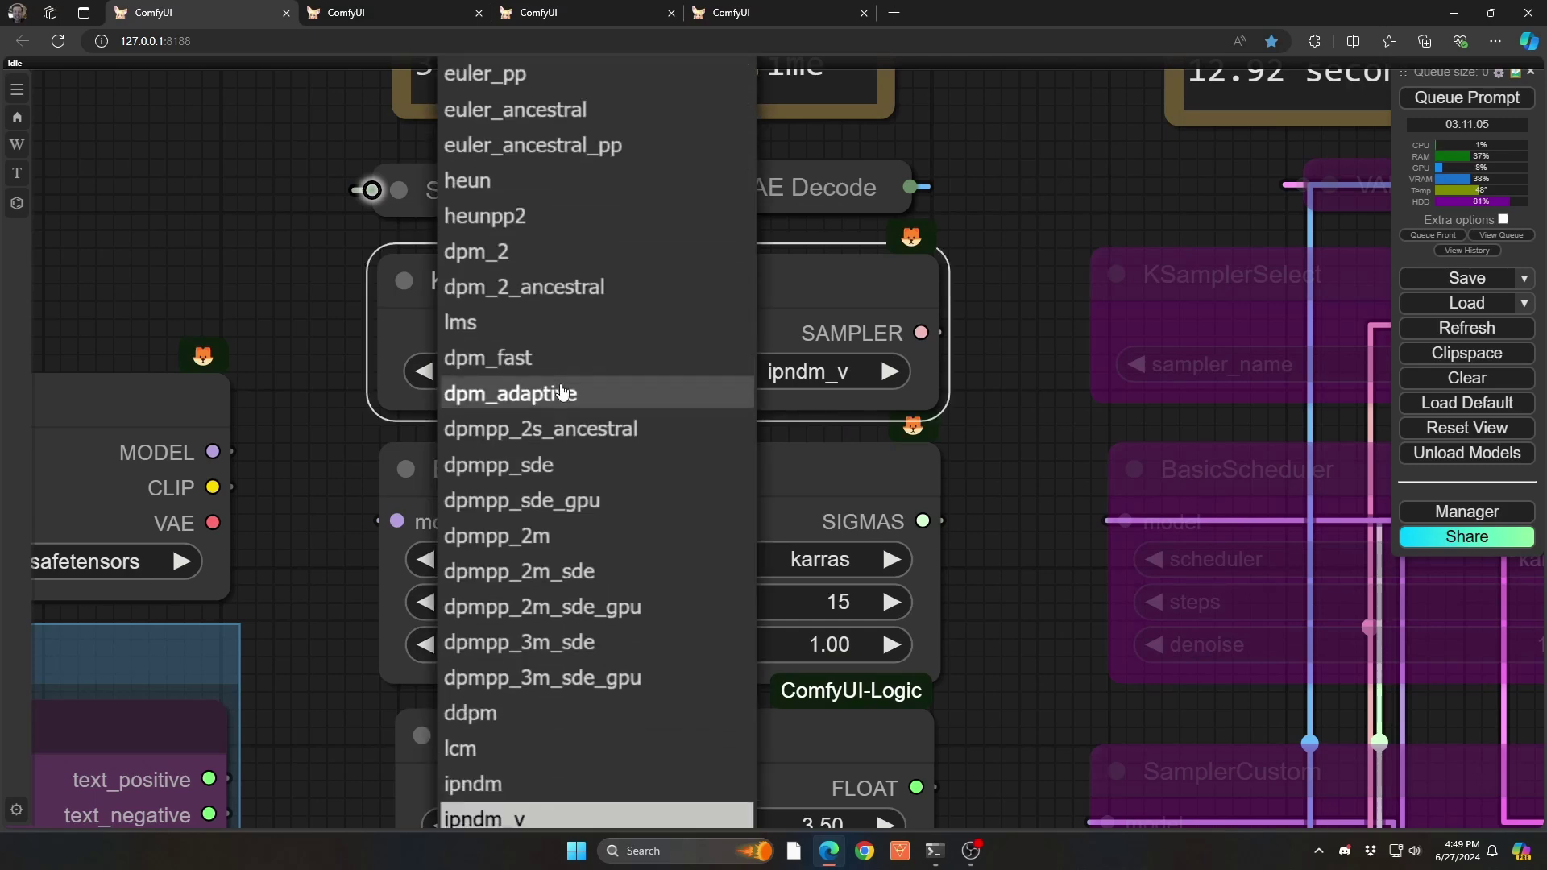
{"action": "scroll", "coordinate": [561, 392], "scroll_direction": "down", "scroll_amount": 3}
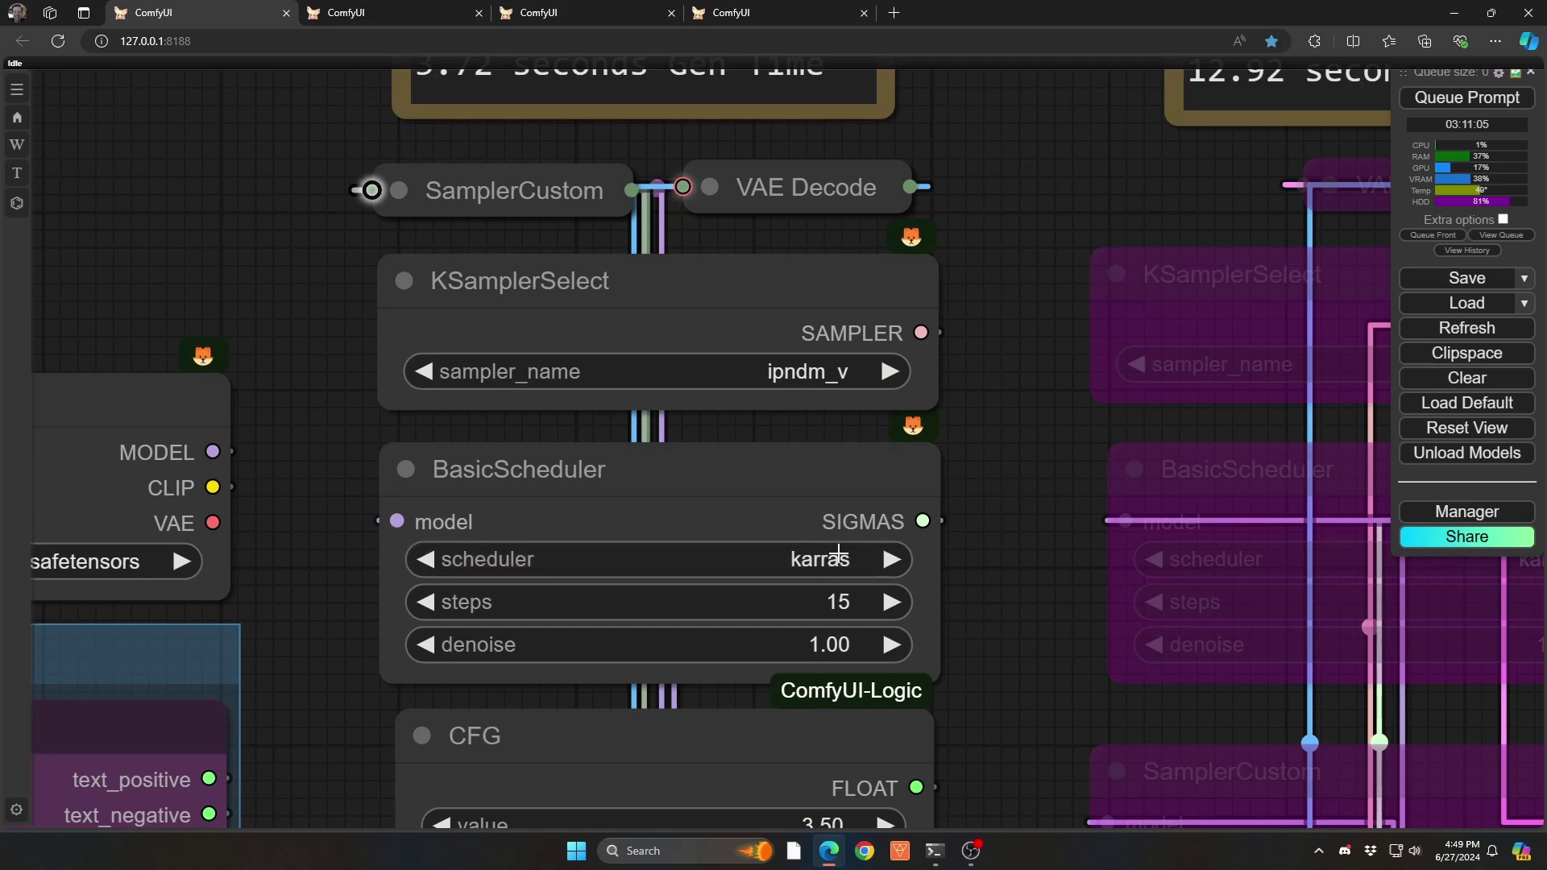
{"action": "scroll", "coordinate": [838, 600], "scroll_direction": "down", "scroll_amount": 2}
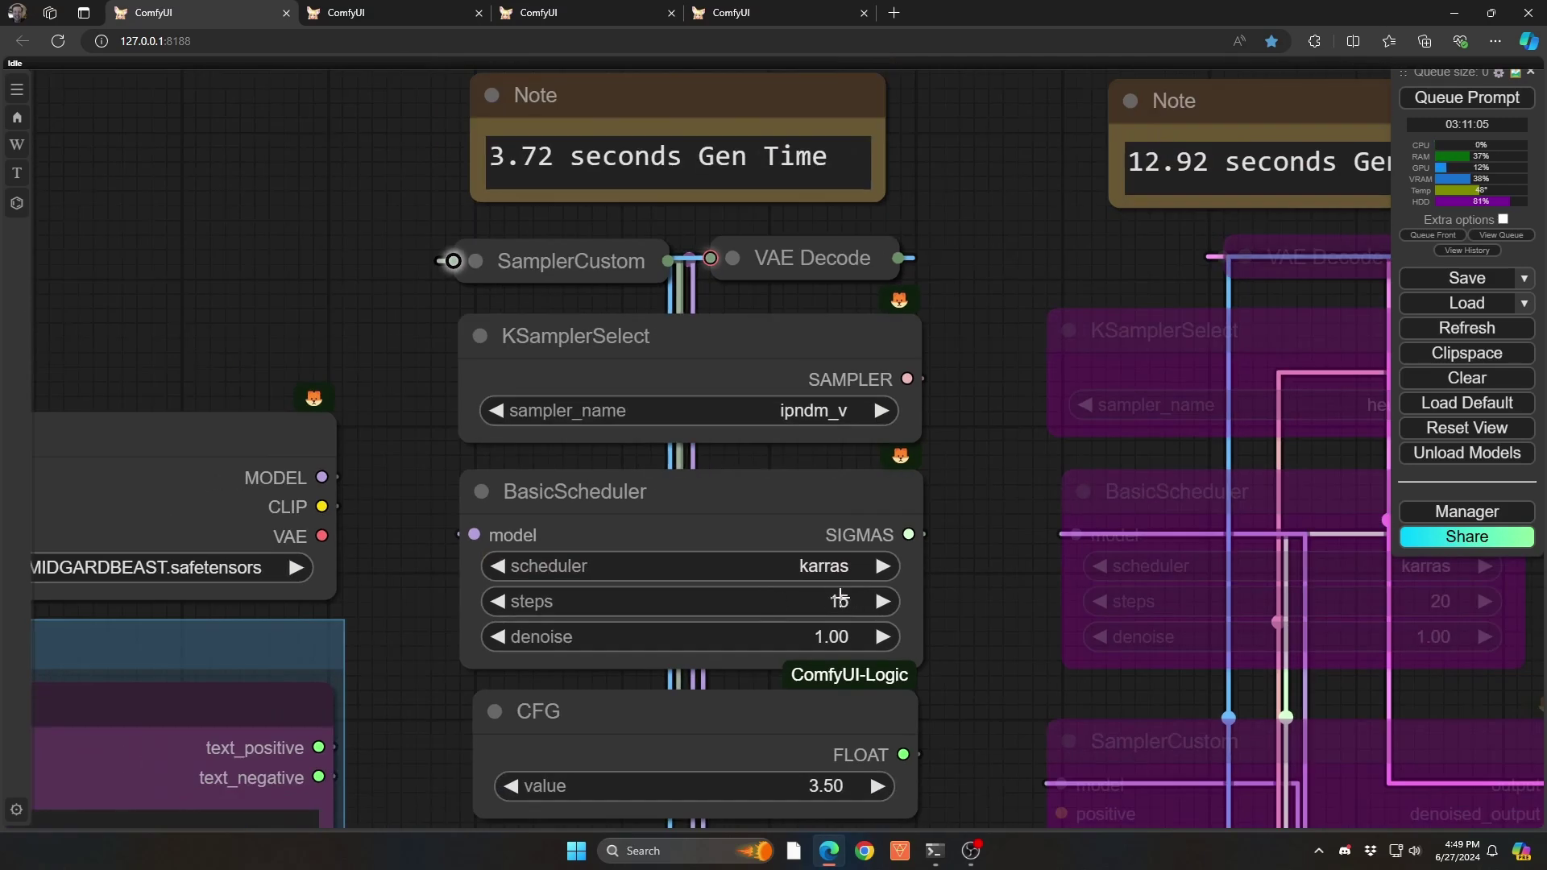
{"action": "scroll", "coordinate": [840, 601], "scroll_direction": "down", "scroll_amount": 6}
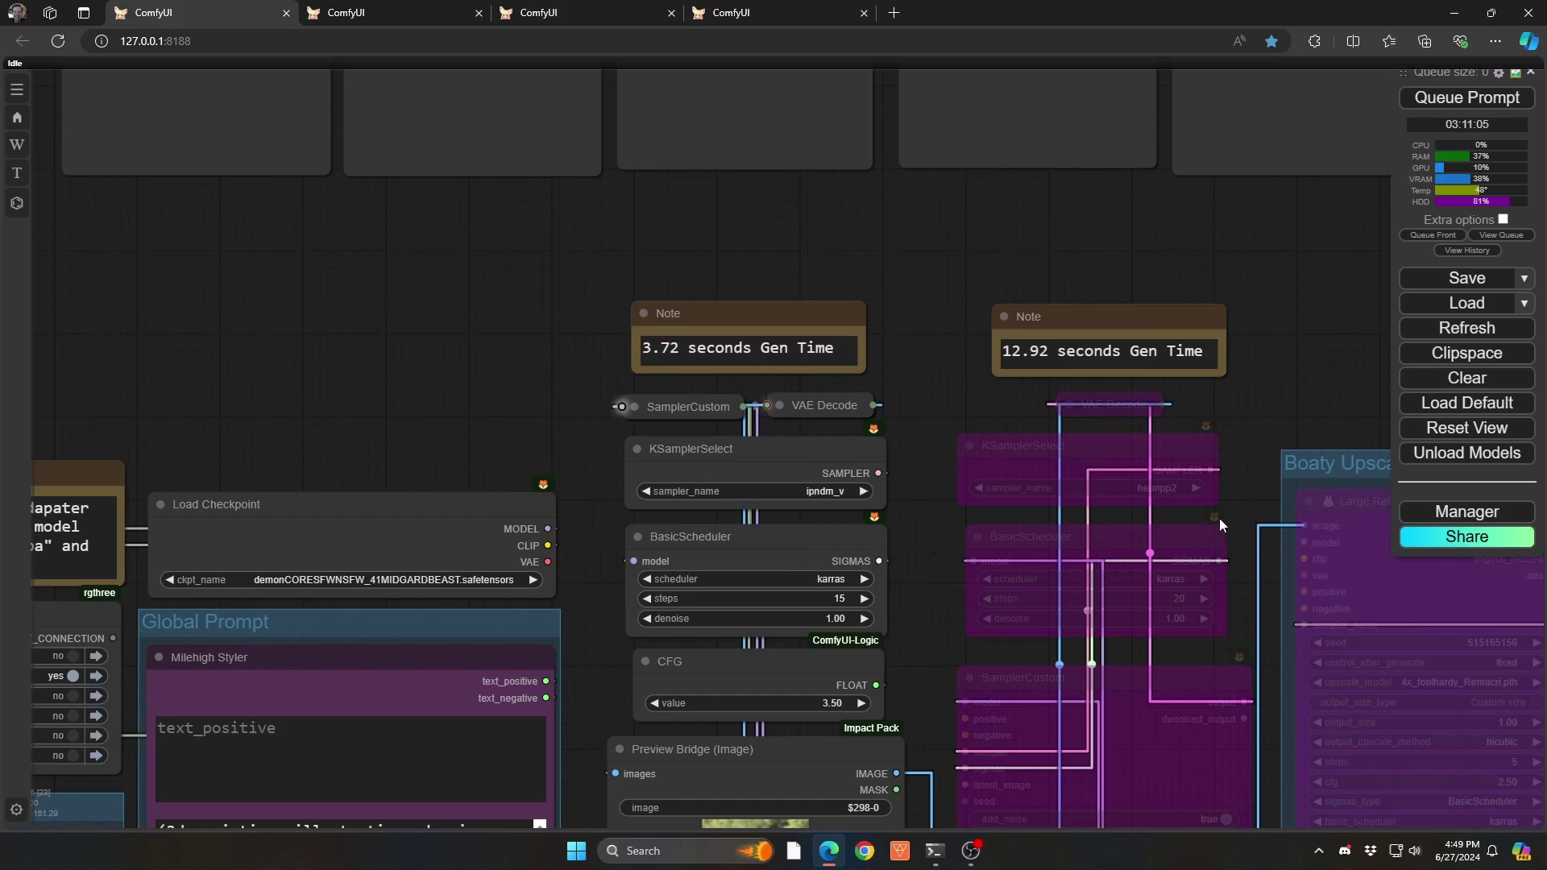
{"action": "scroll", "coordinate": [1217, 514], "scroll_direction": "up", "scroll_amount": 10}
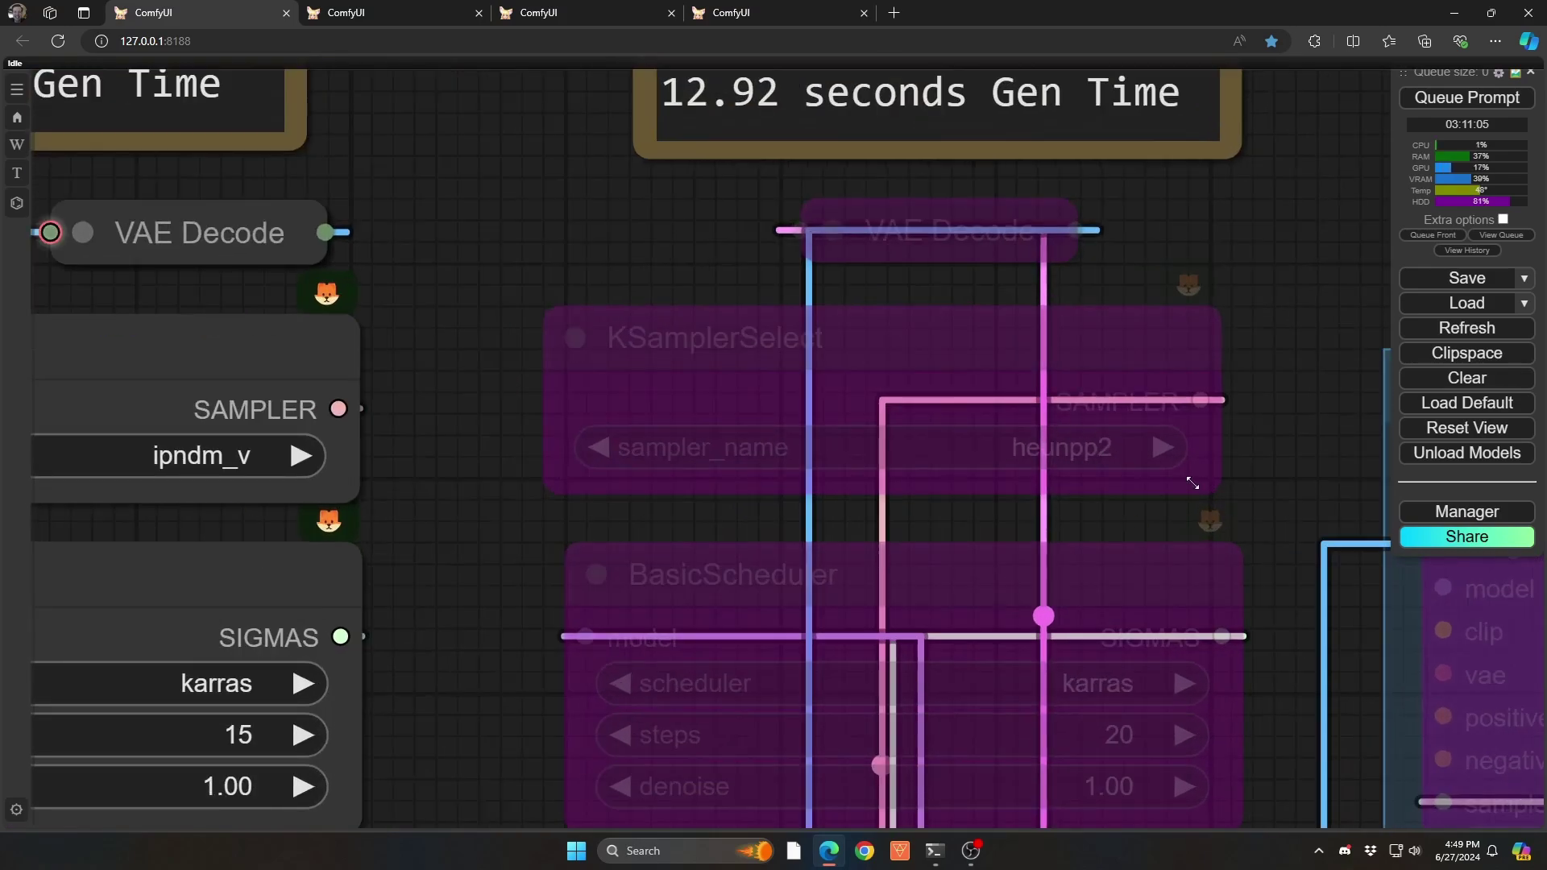
{"action": "scroll", "coordinate": [1229, 572], "scroll_direction": "down", "scroll_amount": 5}
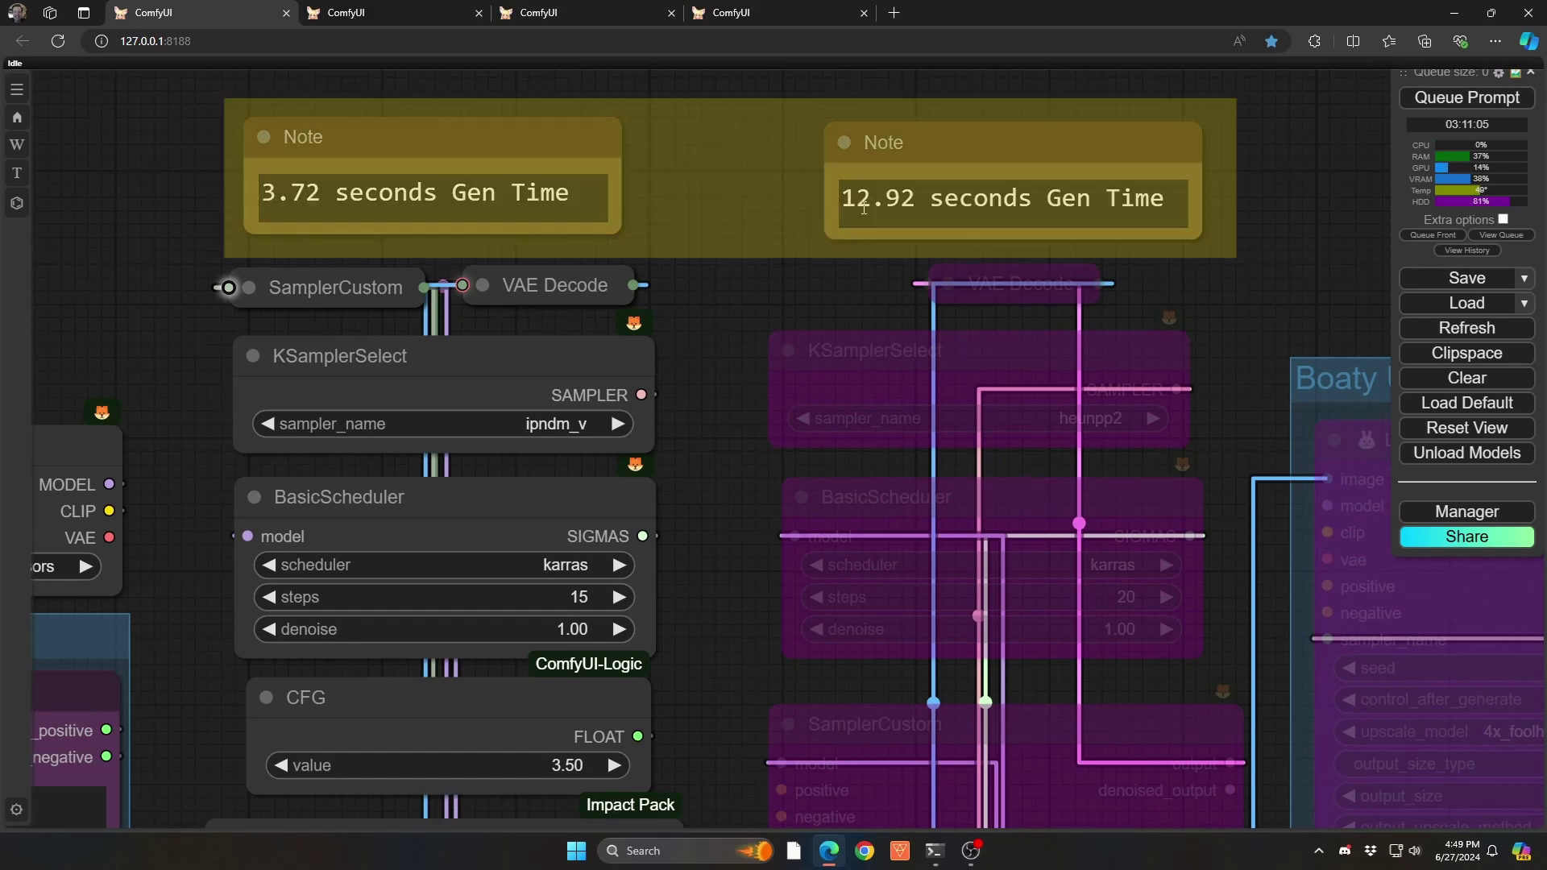
{"action": "key", "text": "ctrl+g"}
{"action": "key", "text": "ctrl+z"}
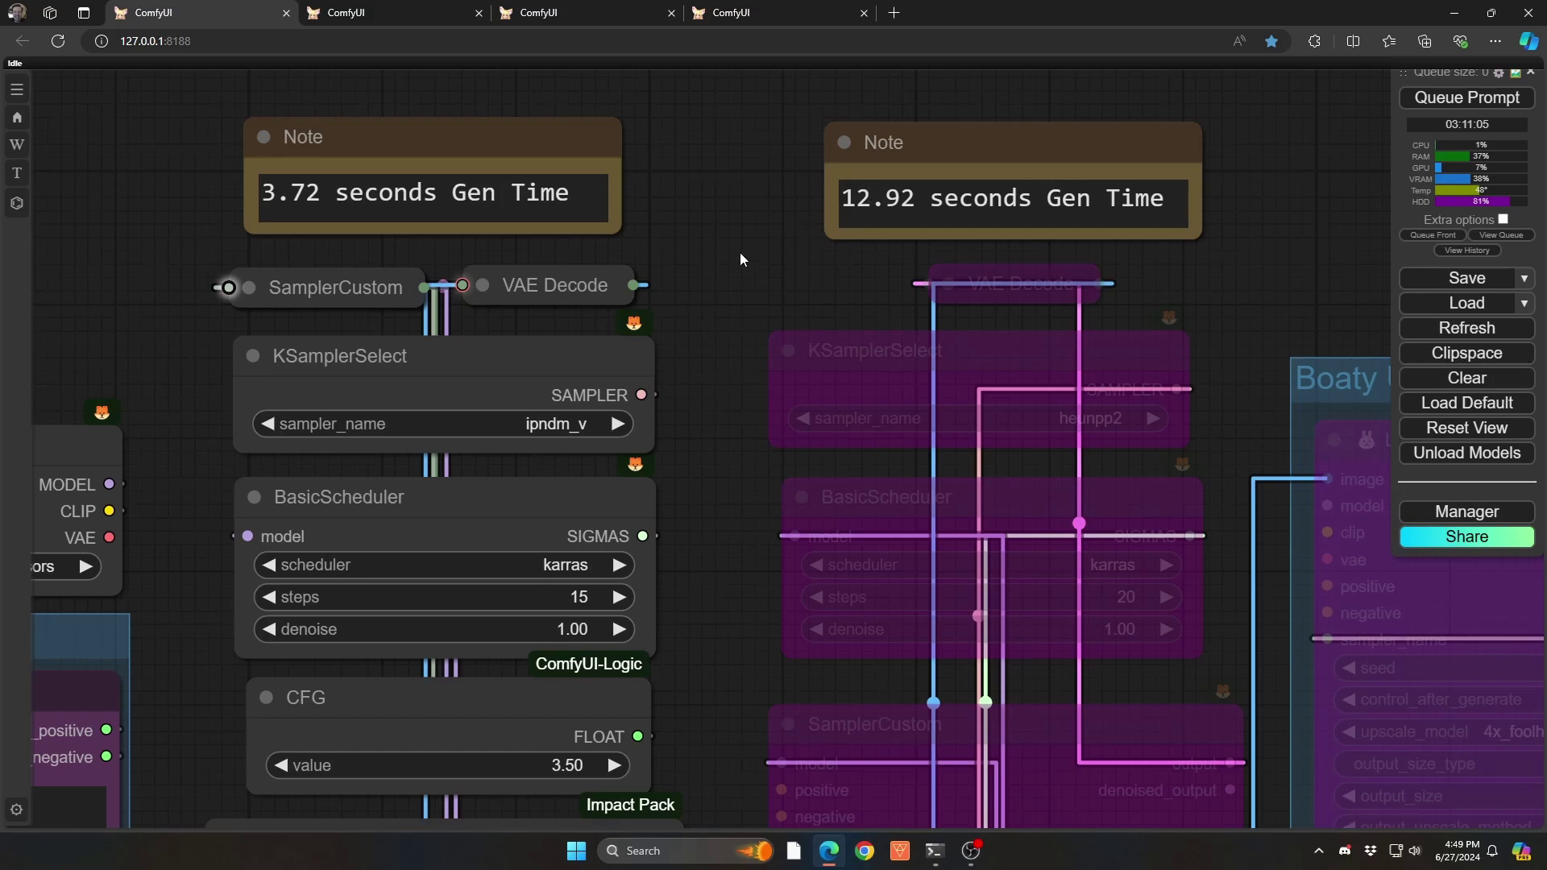
{"action": "scroll", "coordinate": [740, 258], "scroll_direction": "down", "scroll_amount": 3}
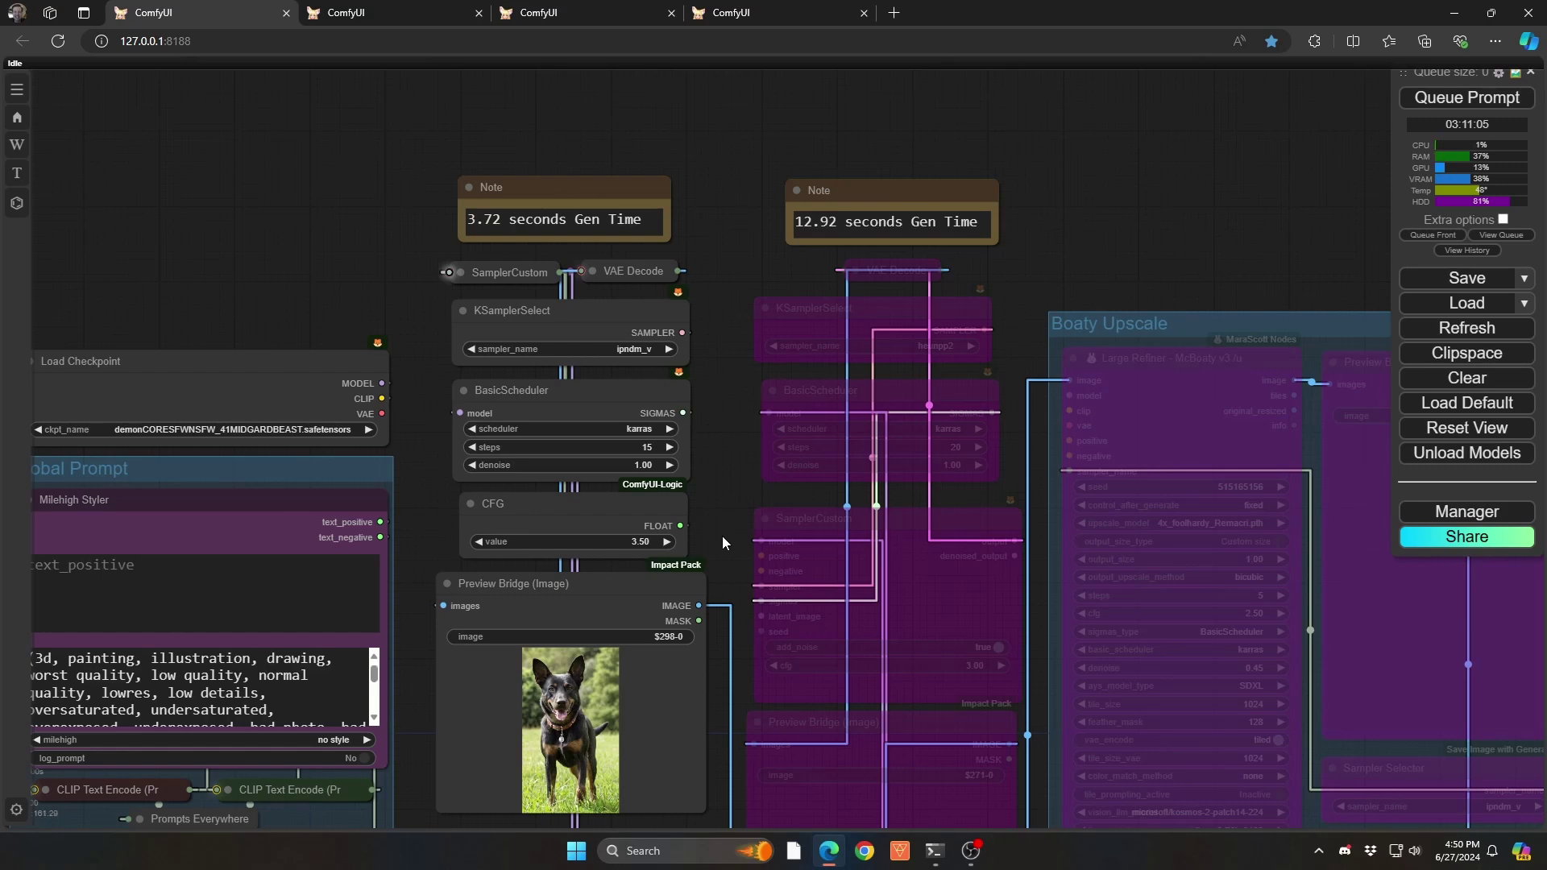
{"action": "left_click_drag", "start_coordinate": [720, 548], "coordinate": [733, 465]}
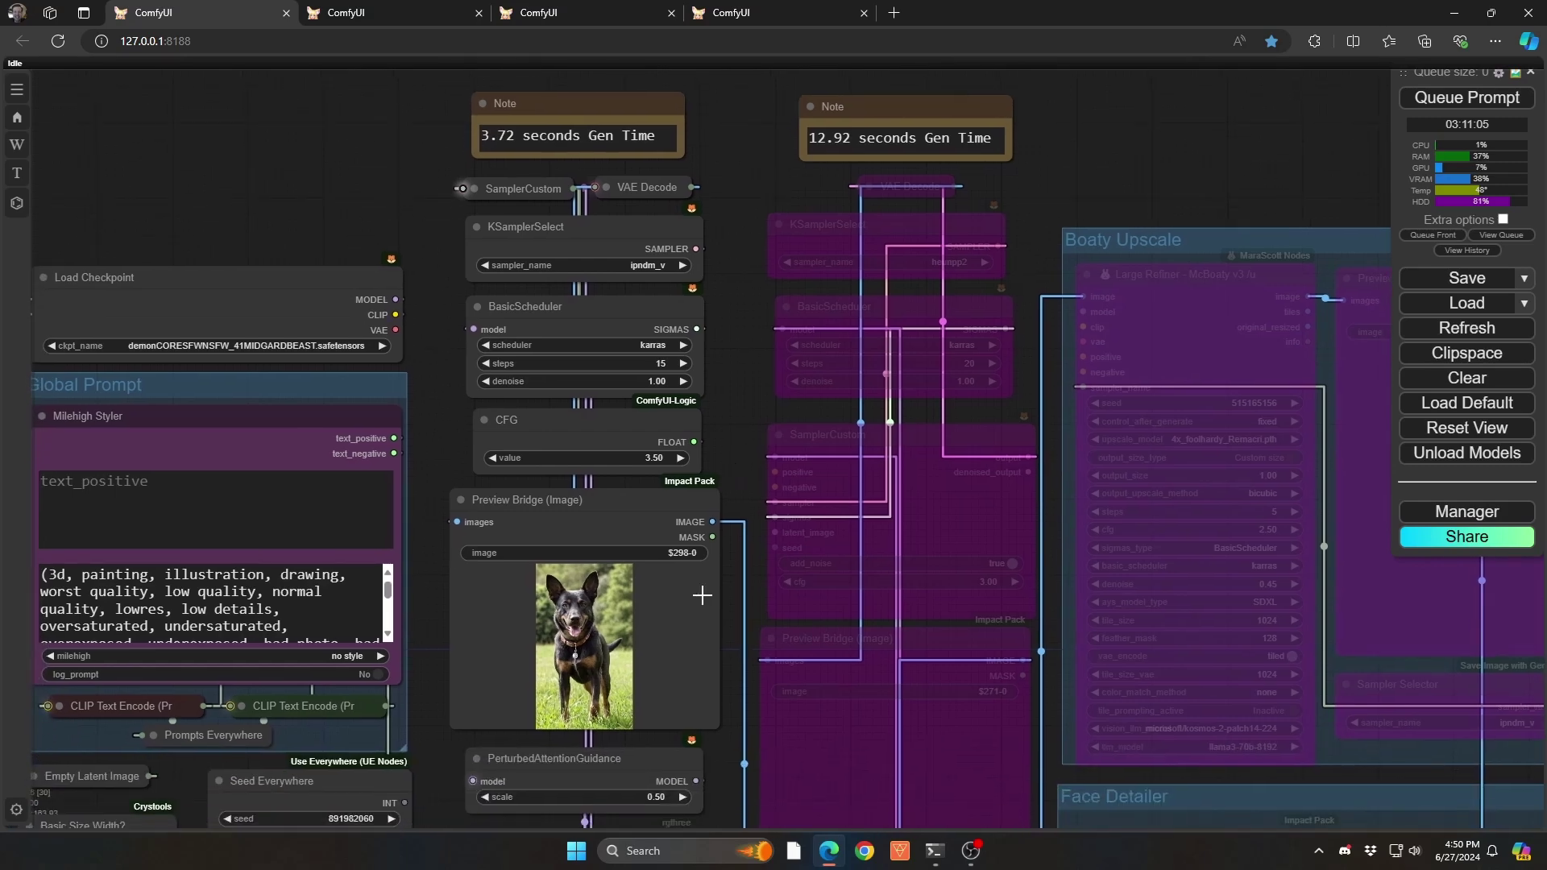
{"action": "scroll", "coordinate": [576, 645], "scroll_direction": "up", "scroll_amount": 10}
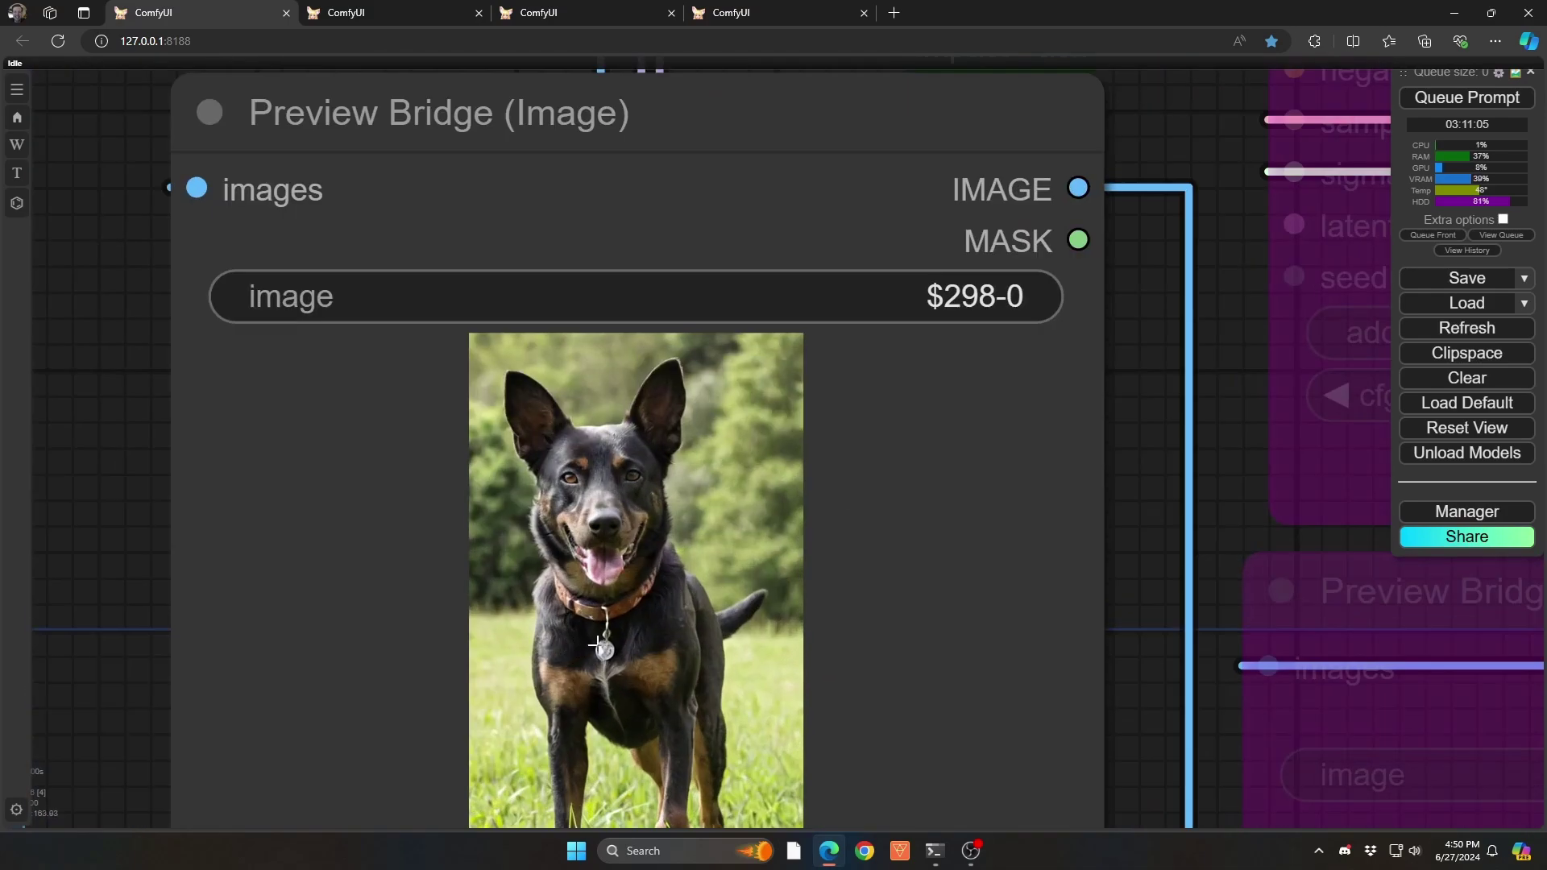
{"action": "left_click_drag", "start_coordinate": [142, 655], "coordinate": [113, 539]}
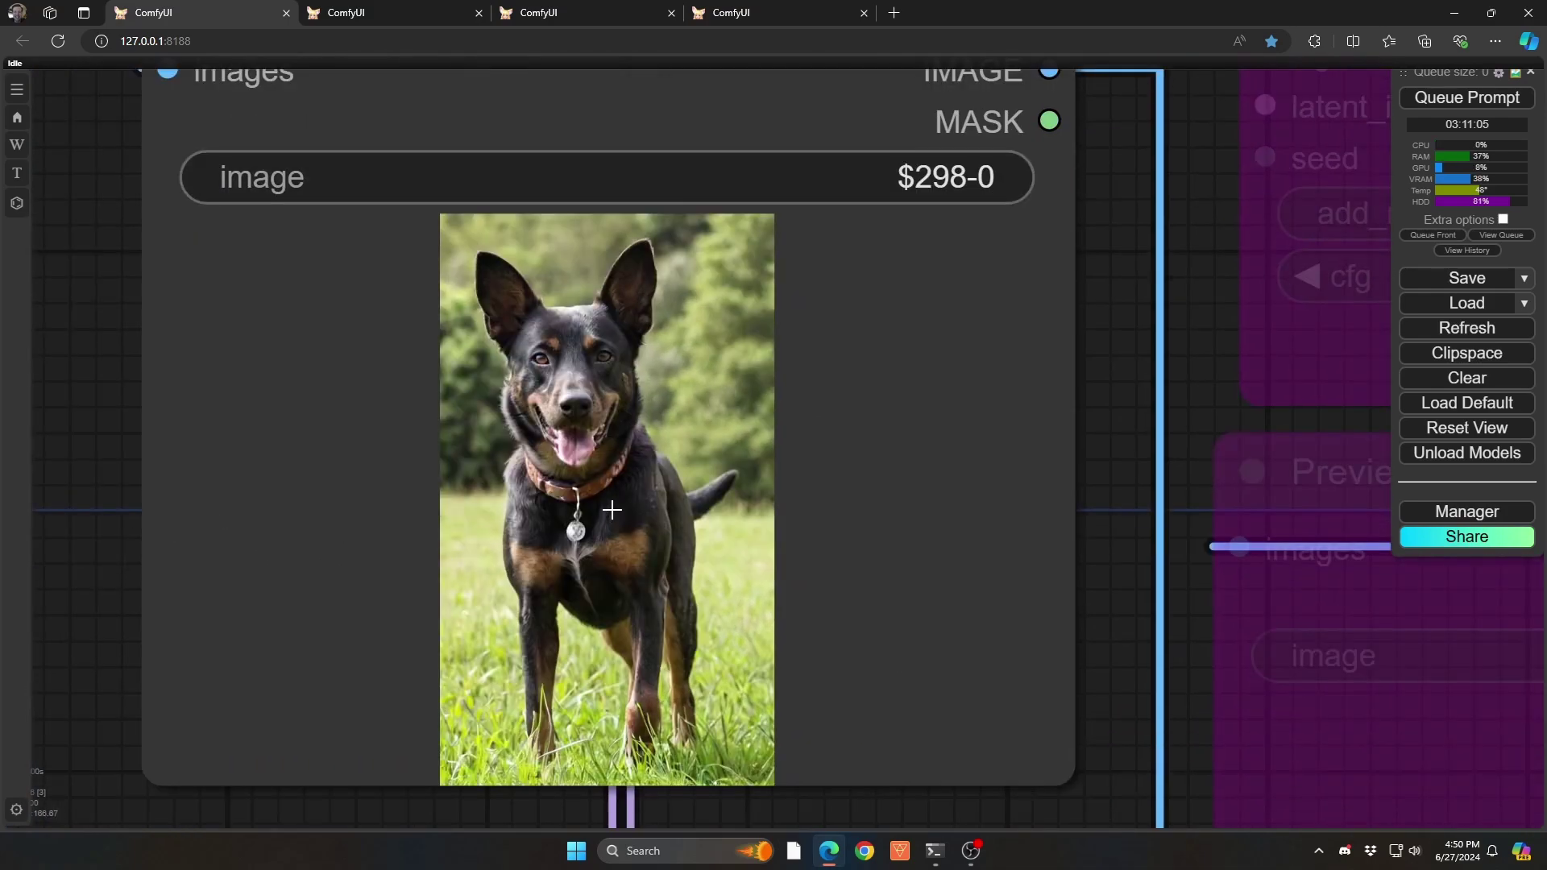
{"action": "scroll", "coordinate": [611, 510], "scroll_direction": "down", "scroll_amount": 5}
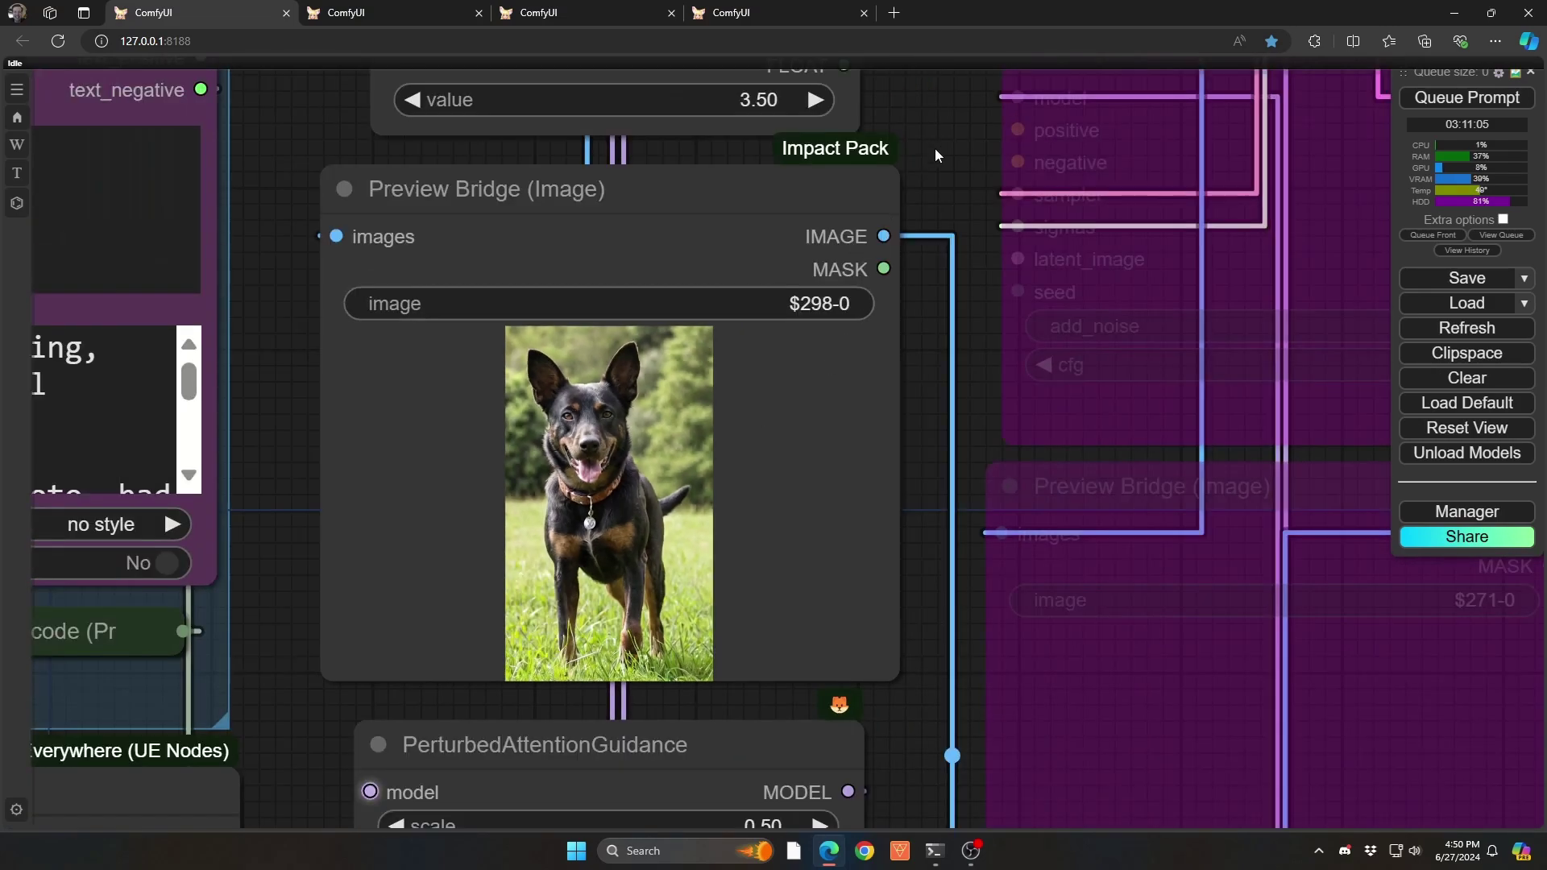
{"action": "left_click_drag", "start_coordinate": [935, 148], "coordinate": [756, 655]}
{"action": "scroll", "coordinate": [790, 381], "scroll_direction": "down", "scroll_amount": 5}
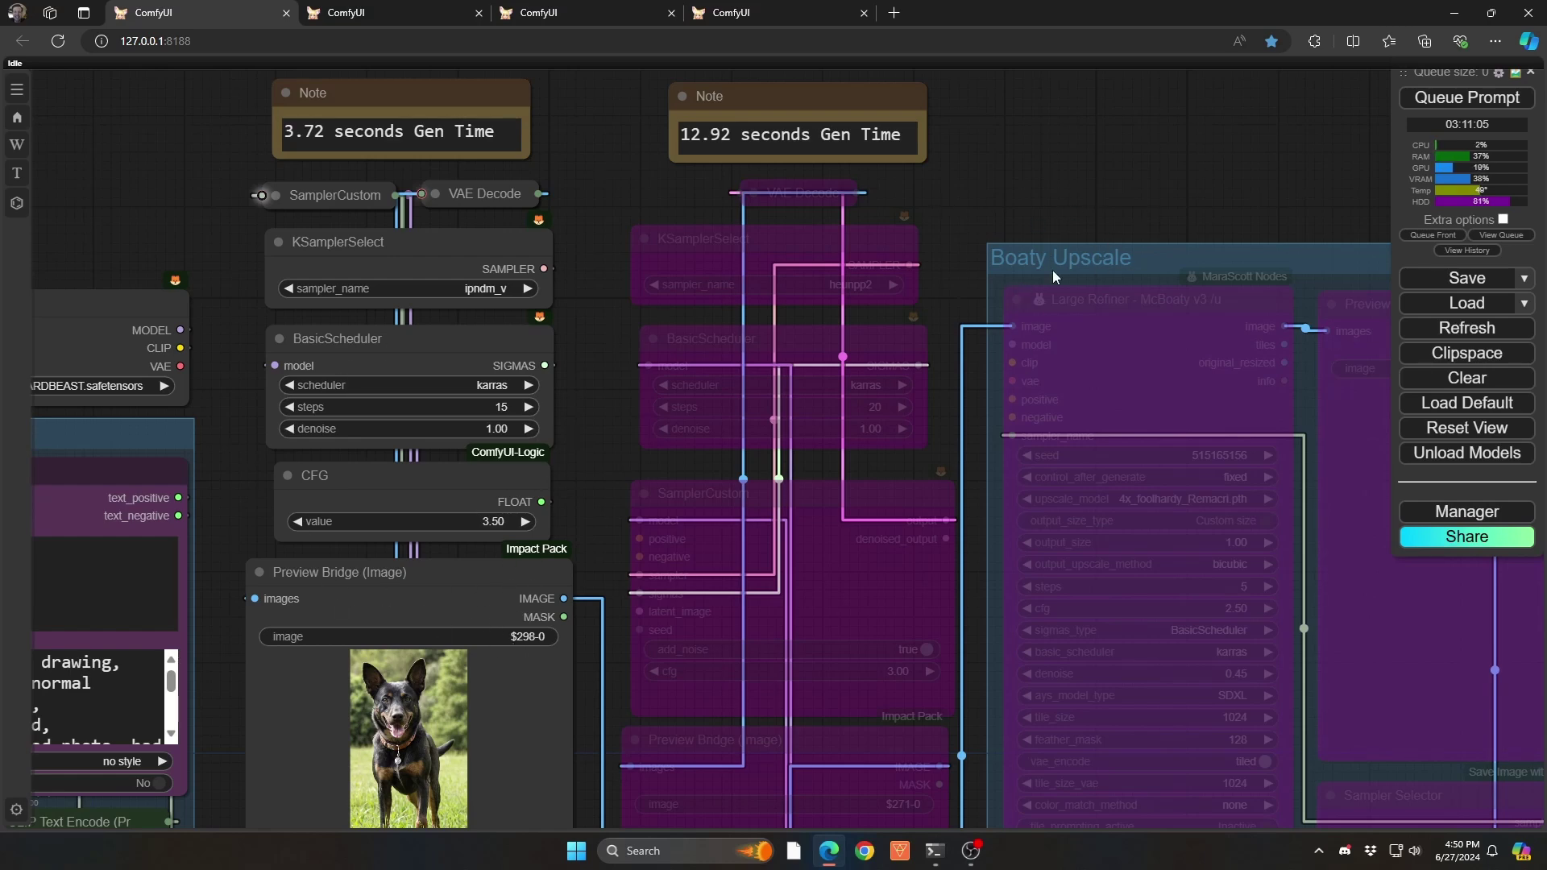
{"action": "left_click_drag", "start_coordinate": [1067, 180], "coordinate": [976, 83]}
{"action": "scroll", "coordinate": [1015, 193], "scroll_direction": "down", "scroll_amount": 5}
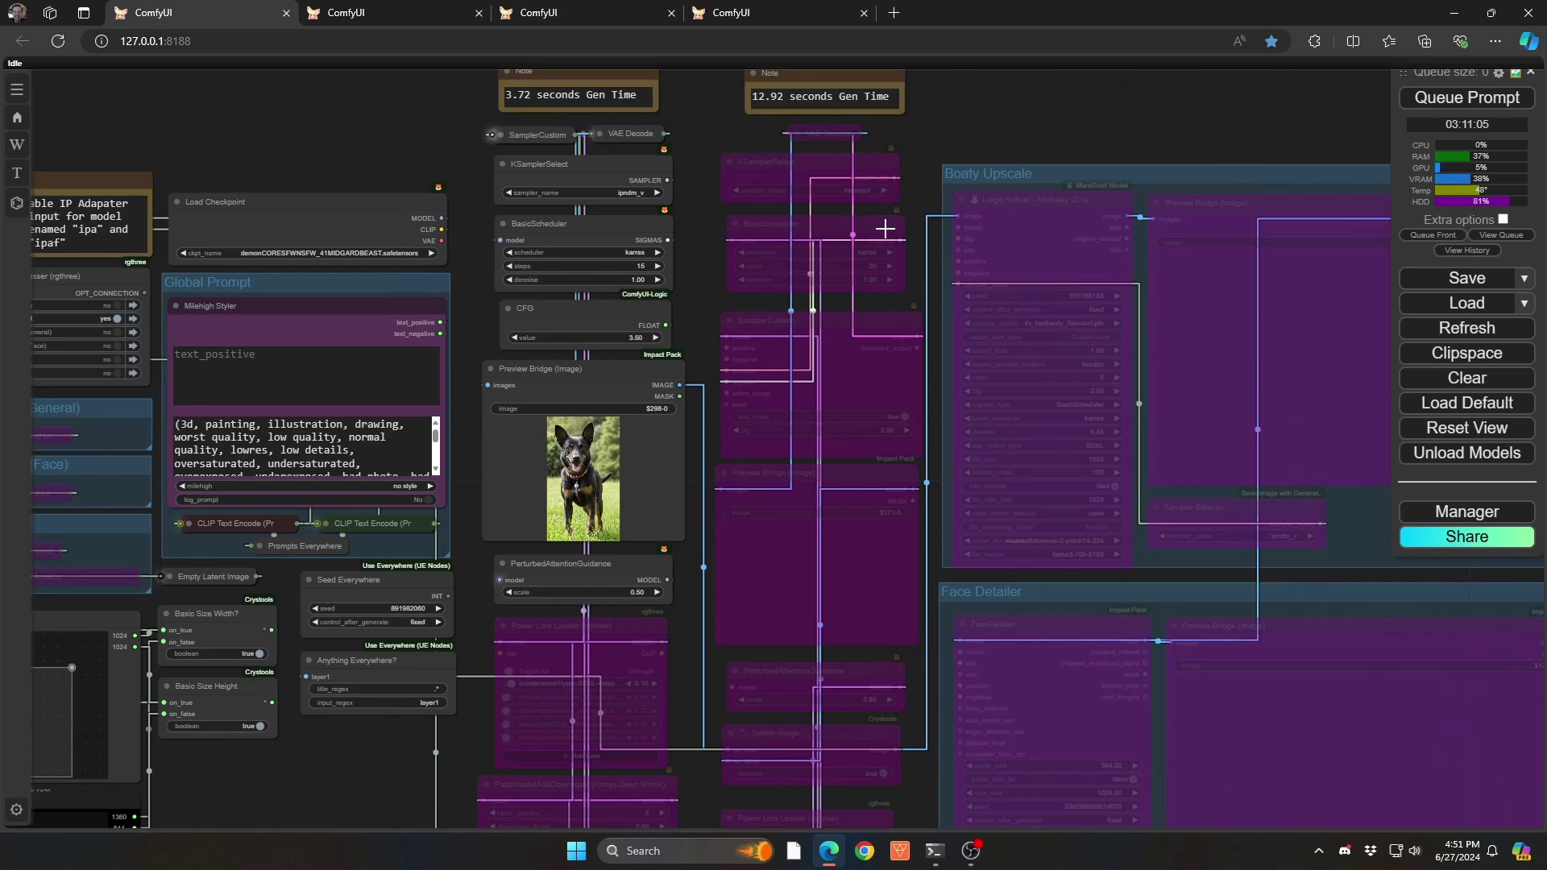
{"action": "scroll", "coordinate": [884, 229], "scroll_direction": "down", "scroll_amount": 4}
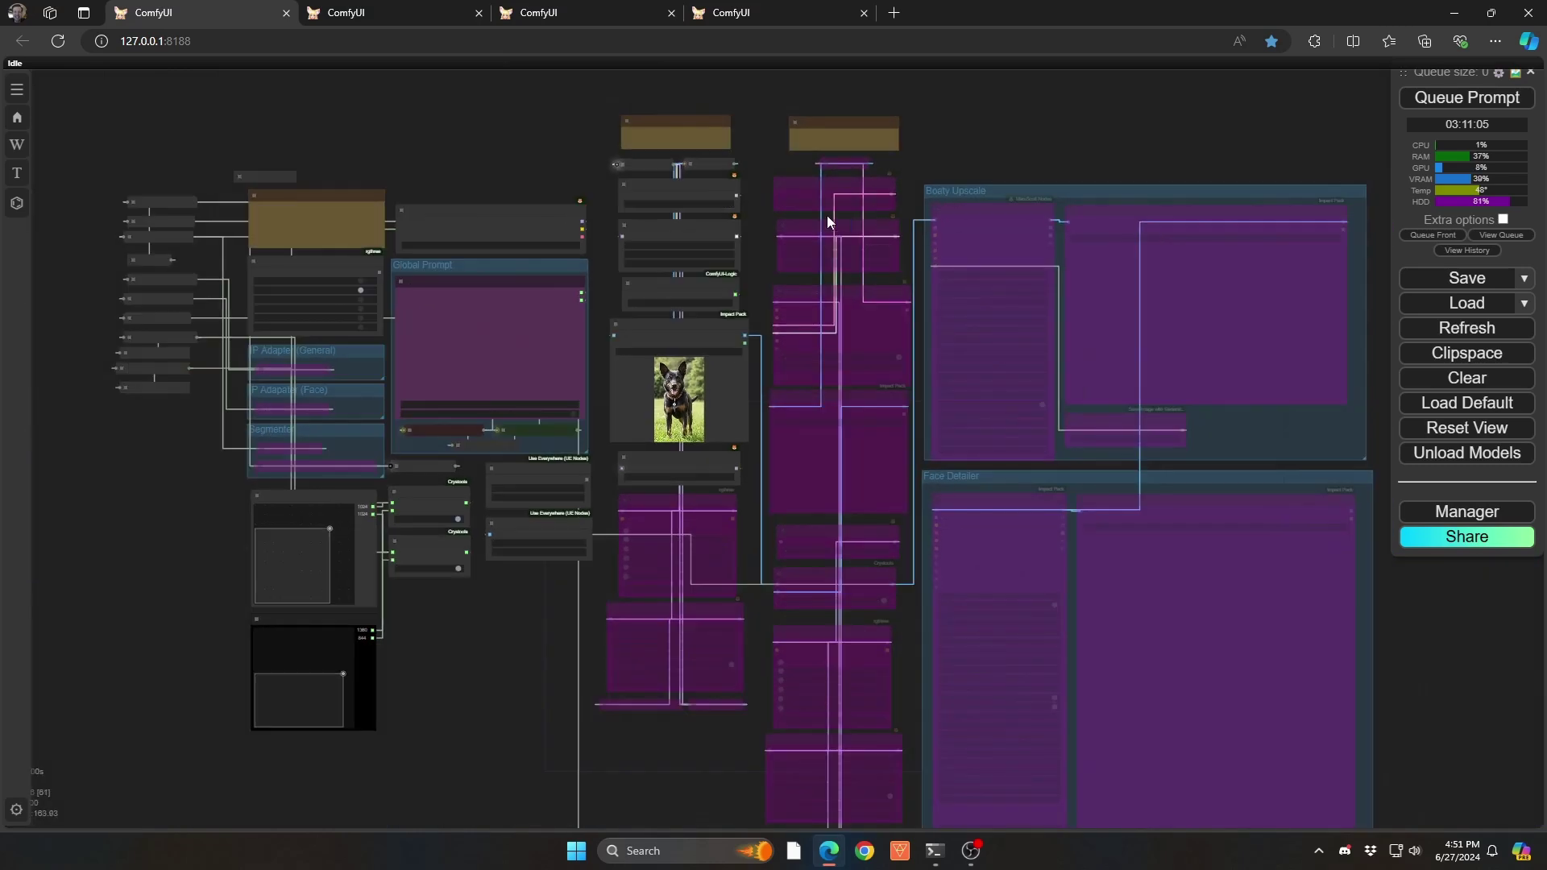
{"action": "key", "text": "ctrl+Tab"}
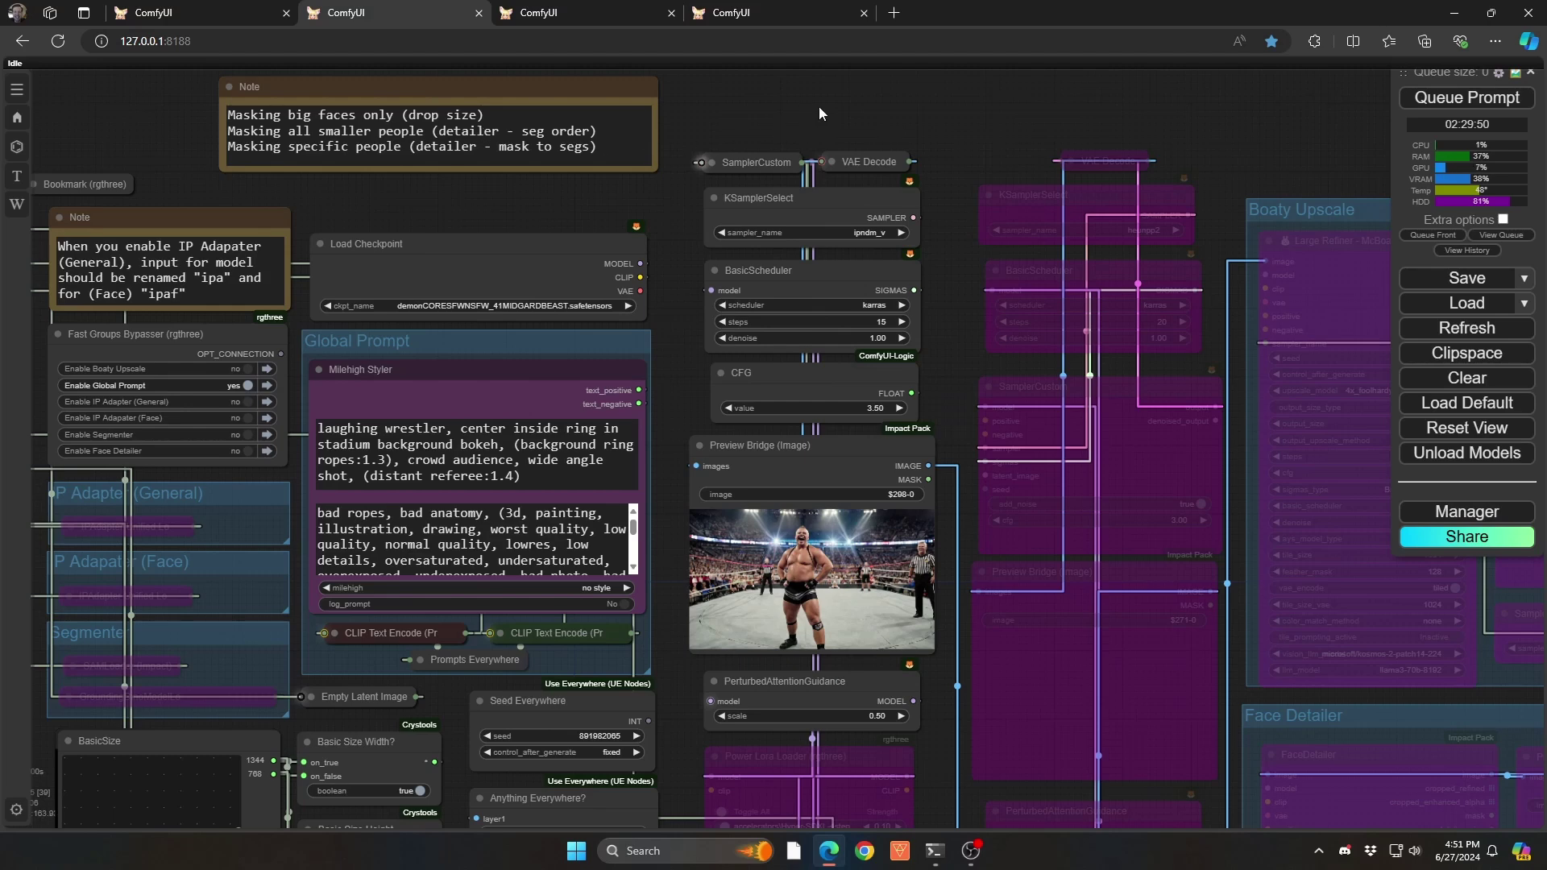
{"action": "left_click_drag", "start_coordinate": [818, 106], "coordinate": [802, 104]}
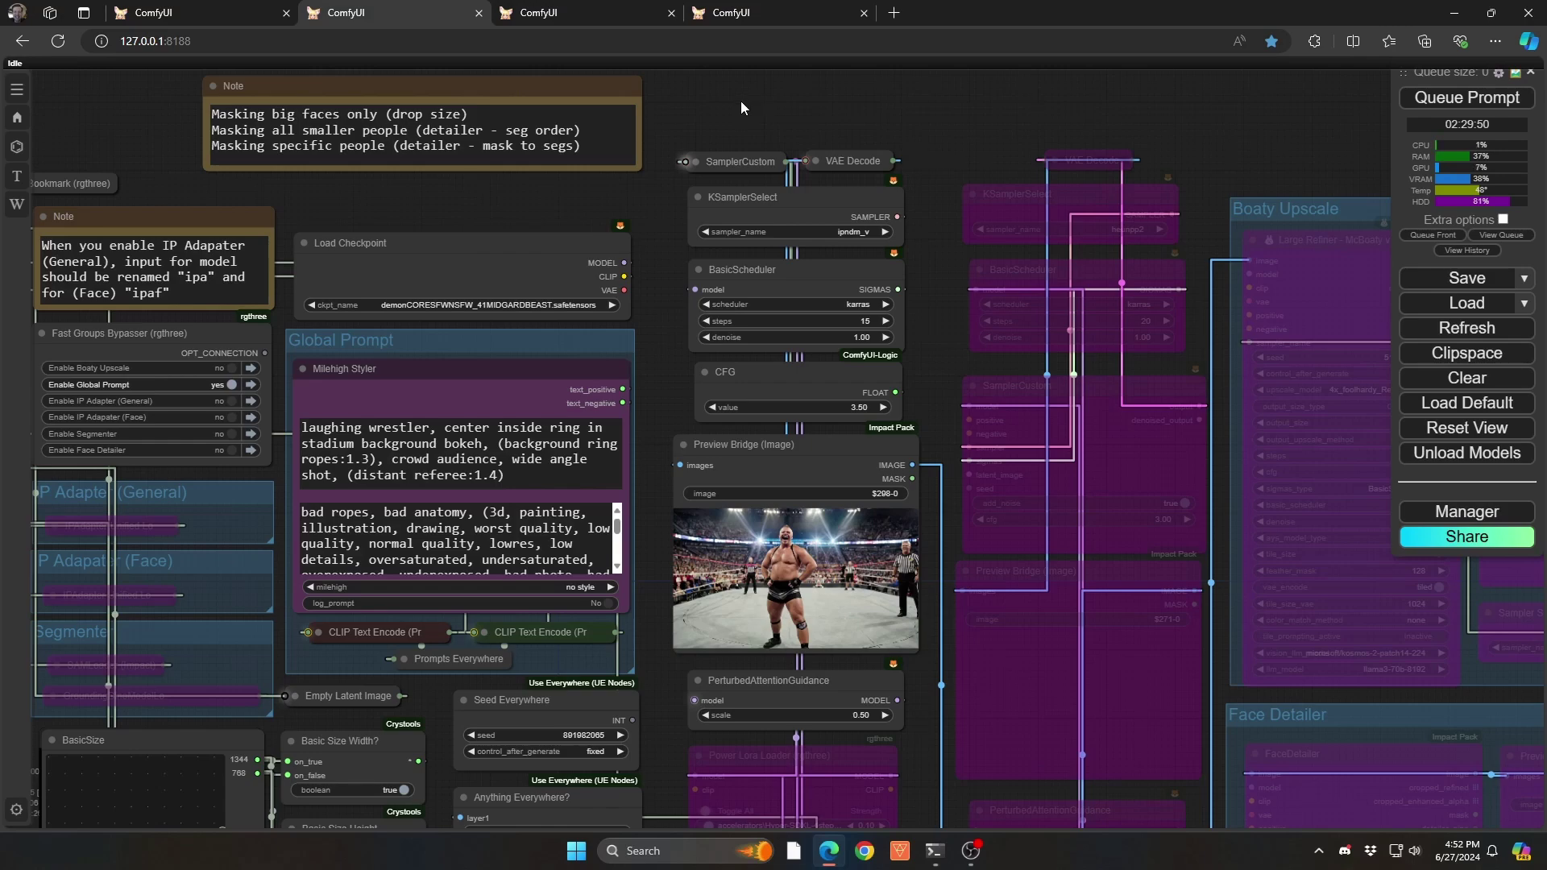
{"action": "left_click_drag", "start_coordinate": [936, 360], "coordinate": [906, 122]}
{"action": "scroll", "coordinate": [815, 386], "scroll_direction": "up", "scroll_amount": 14}
{"action": "scroll", "coordinate": [774, 346], "scroll_direction": "down", "scroll_amount": 3}
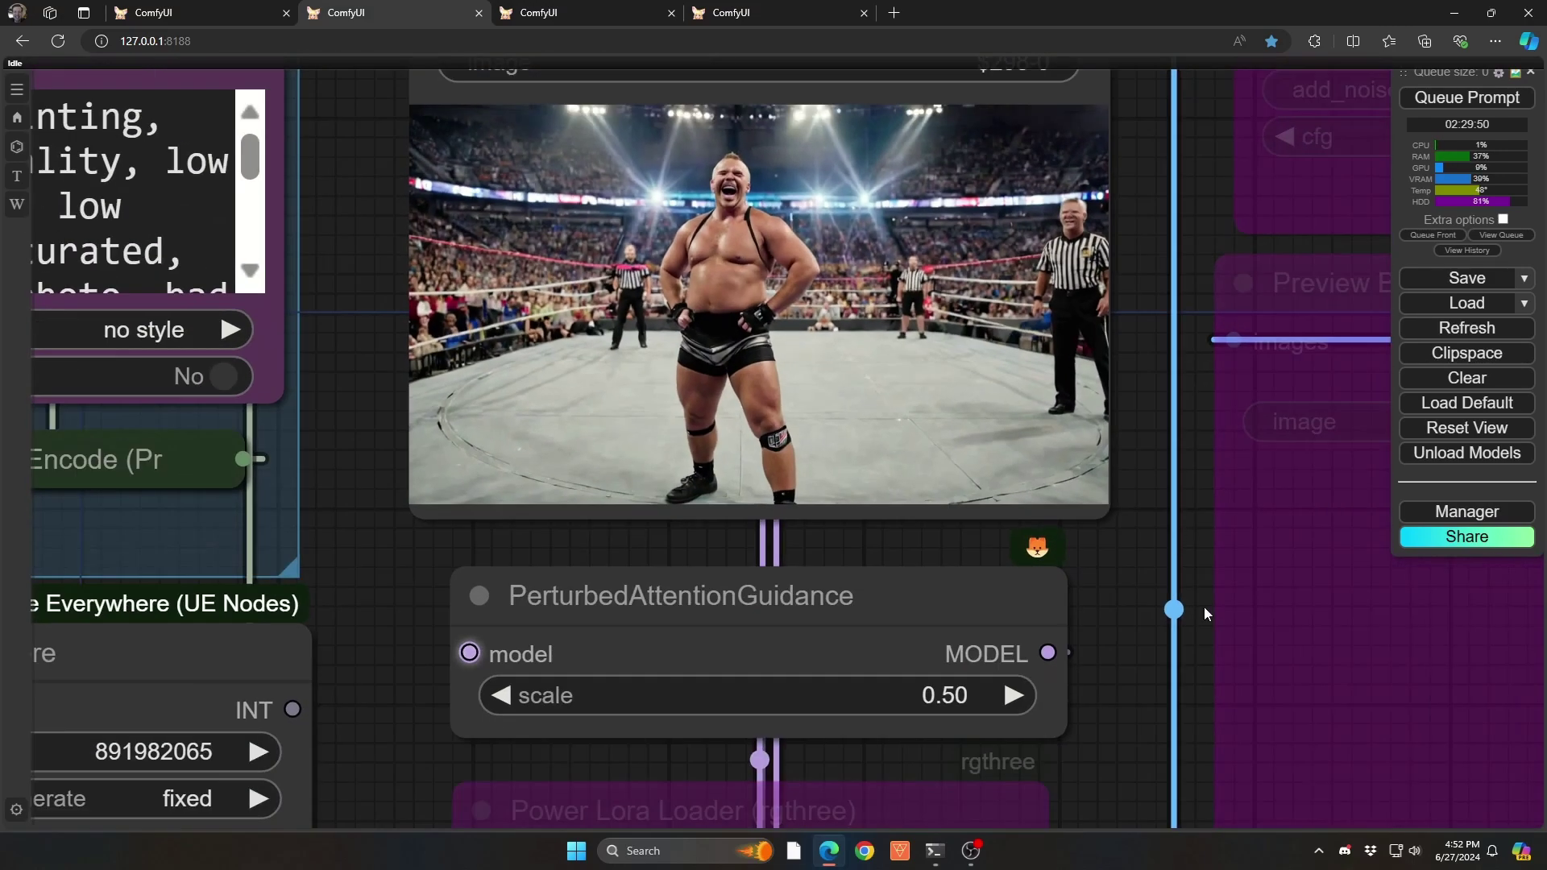
{"action": "left_click_drag", "start_coordinate": [1191, 614], "coordinate": [1088, 674]}
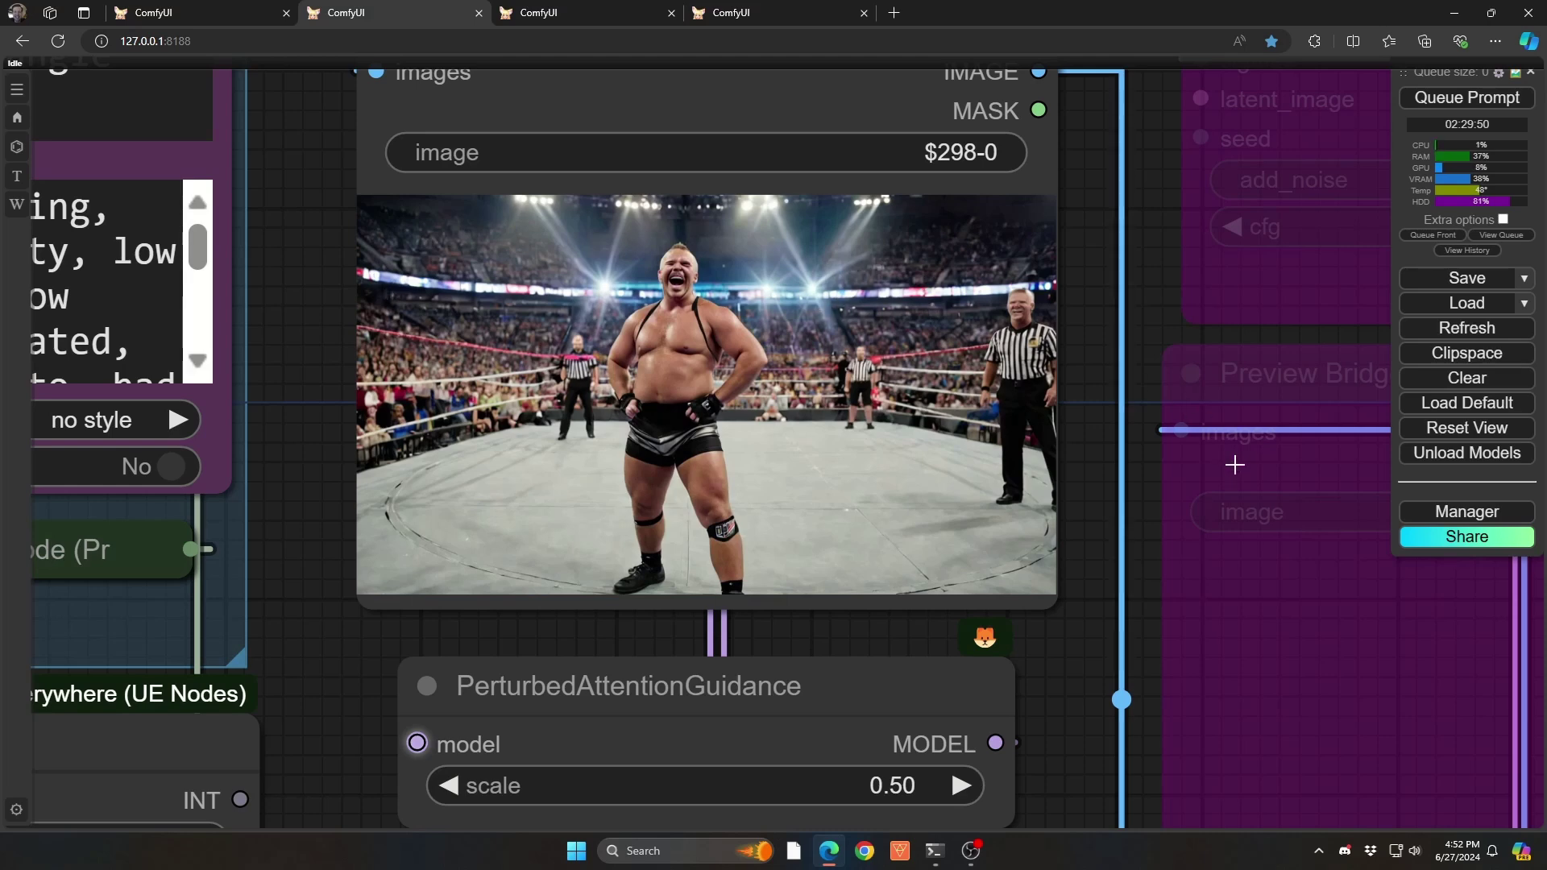
{"action": "scroll", "coordinate": [1232, 463], "scroll_direction": "down", "scroll_amount": 5}
{"action": "scroll", "coordinate": [1063, 421], "scroll_direction": "up", "scroll_amount": 4}
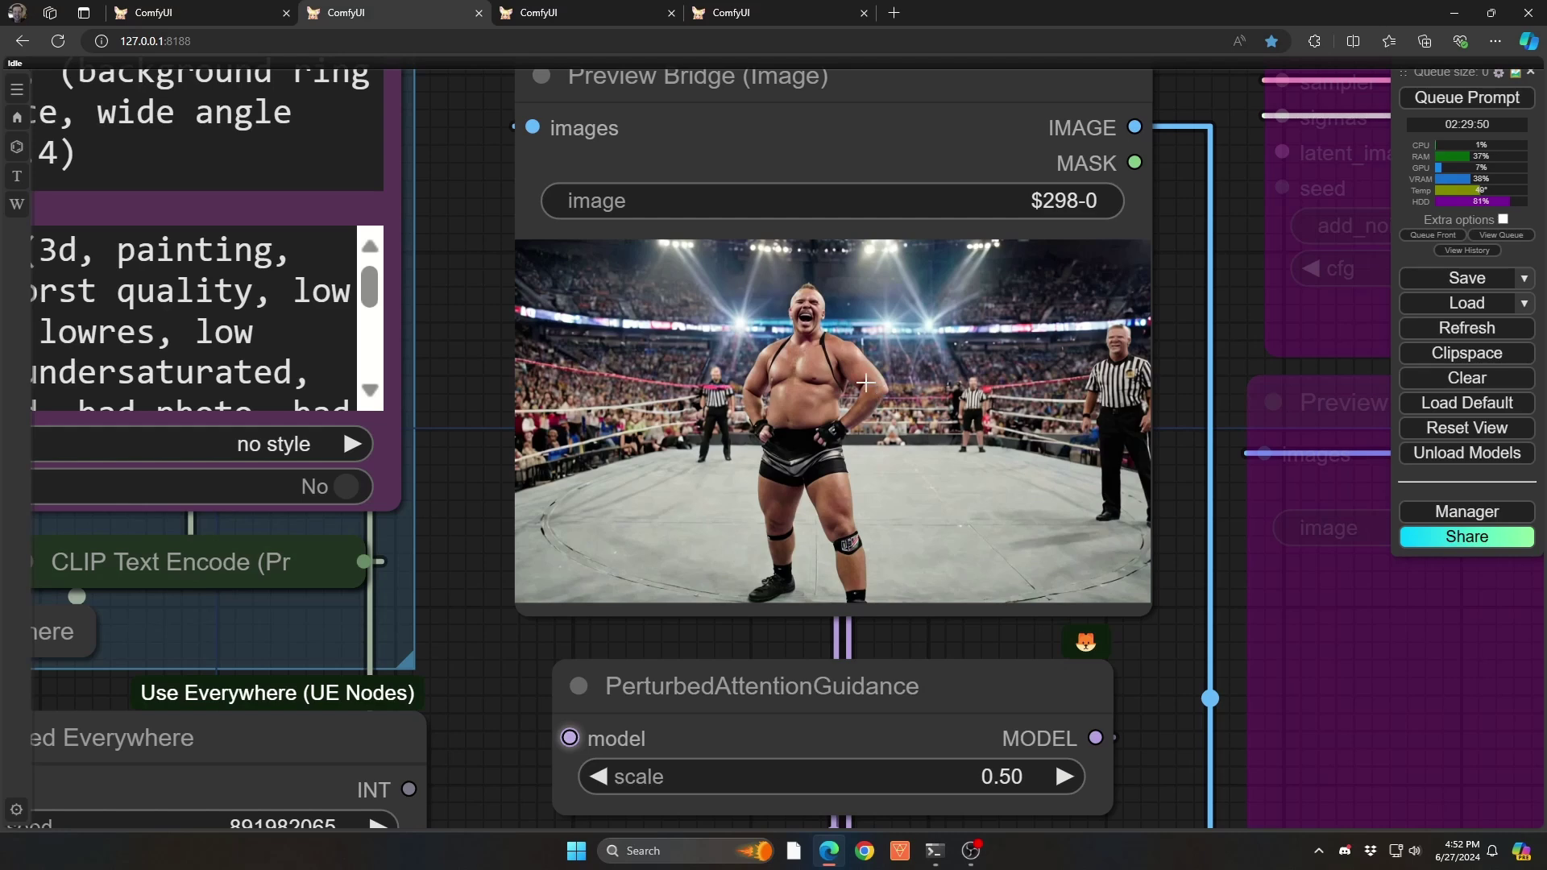
{"action": "scroll", "coordinate": [956, 409], "scroll_direction": "down", "scroll_amount": 3}
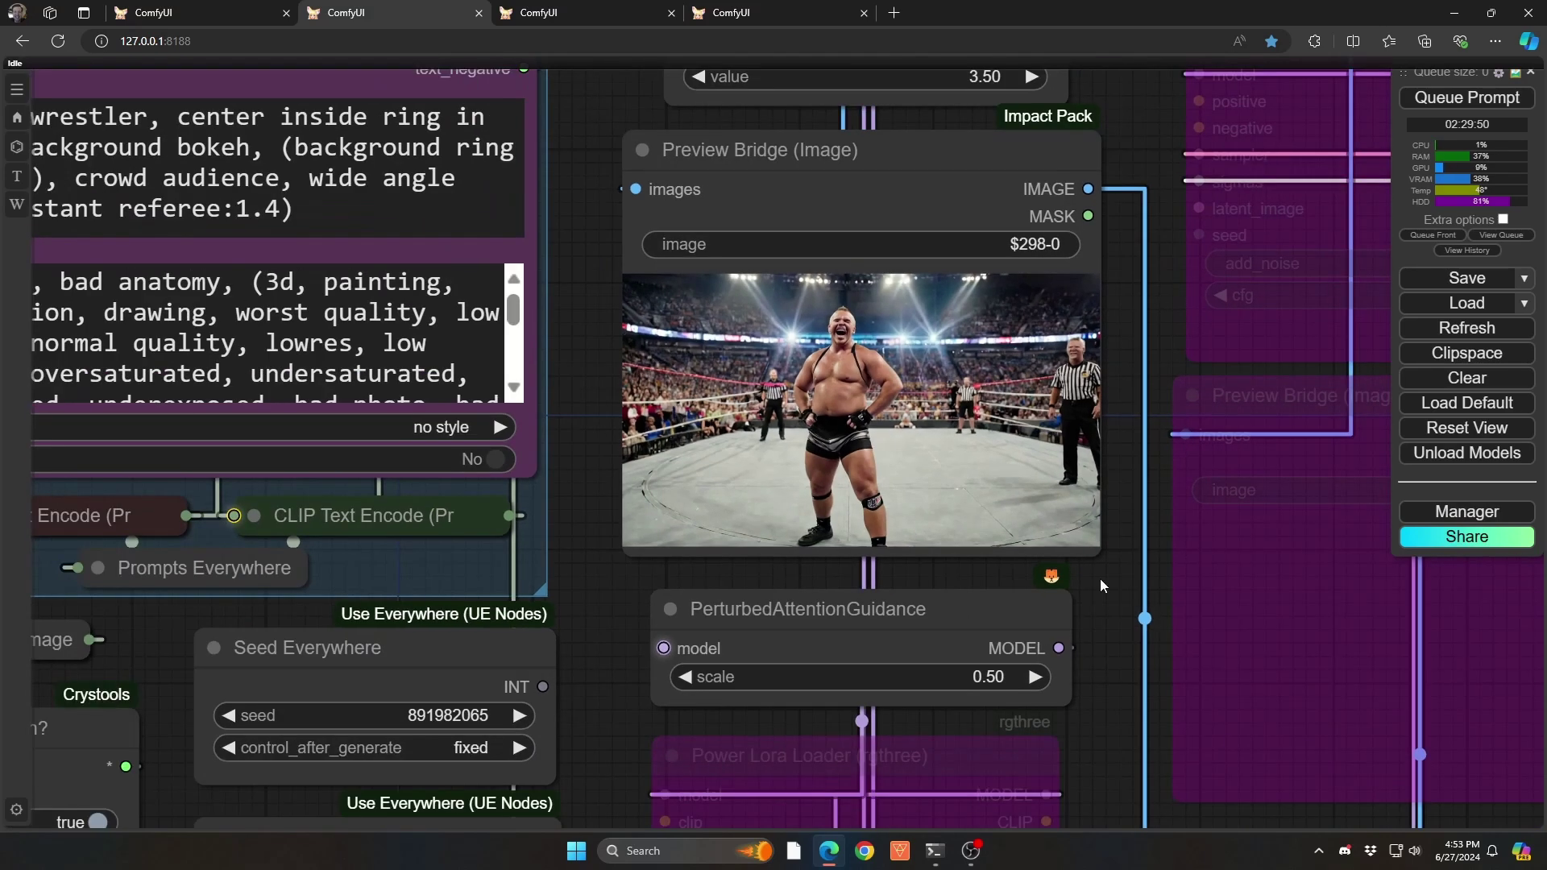
{"action": "left_click_drag", "start_coordinate": [1101, 578], "coordinate": [862, 534]}
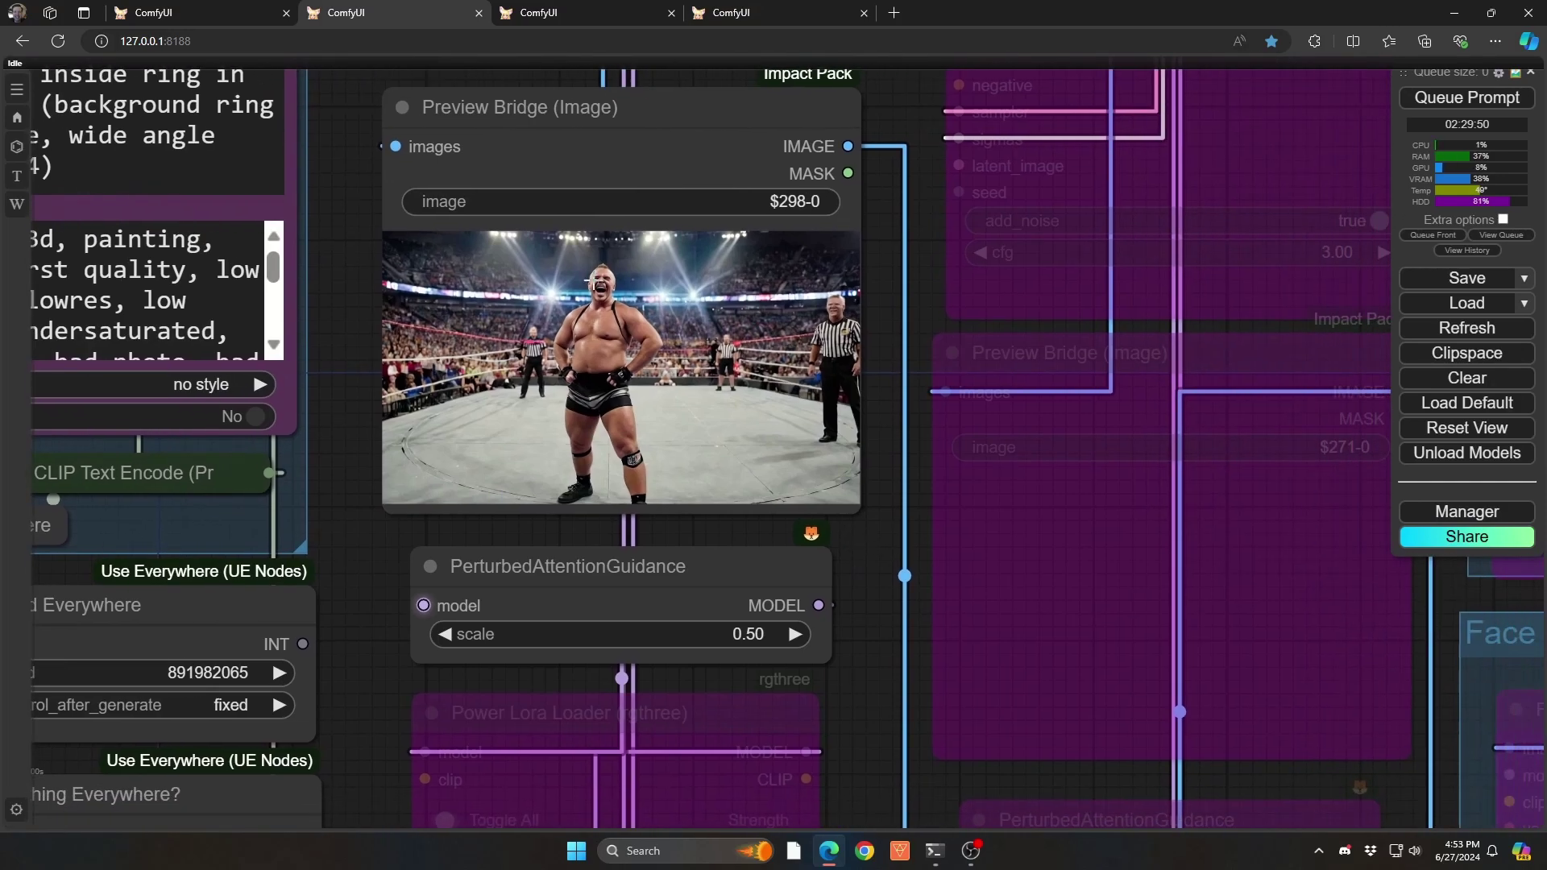
{"action": "scroll", "coordinate": [580, 277], "scroll_direction": "up", "scroll_amount": 5}
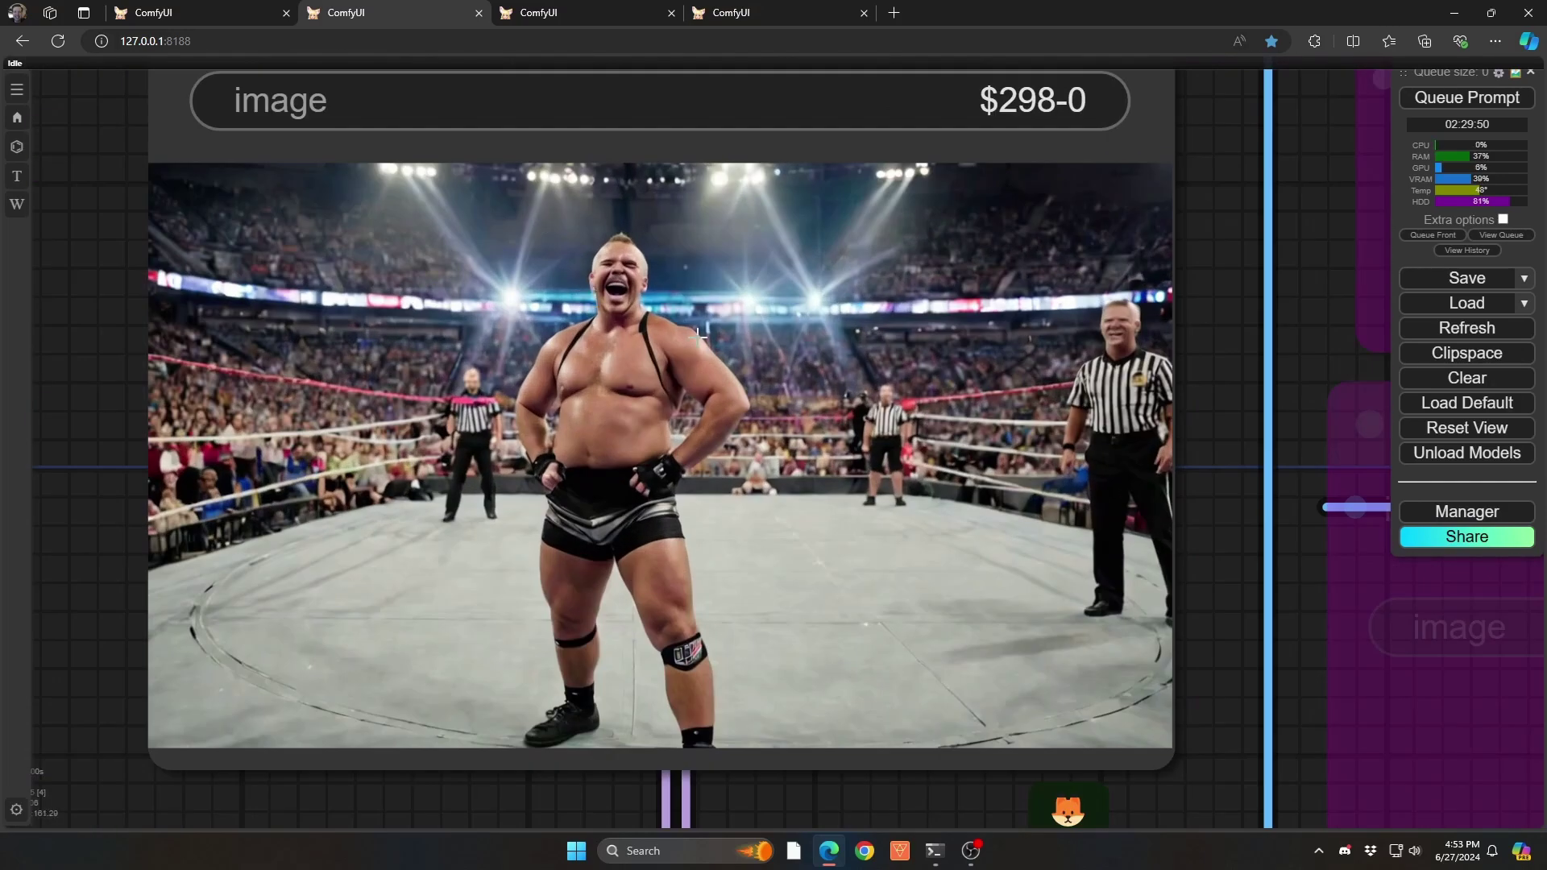
{"action": "scroll", "coordinate": [698, 337], "scroll_direction": "down", "scroll_amount": 5}
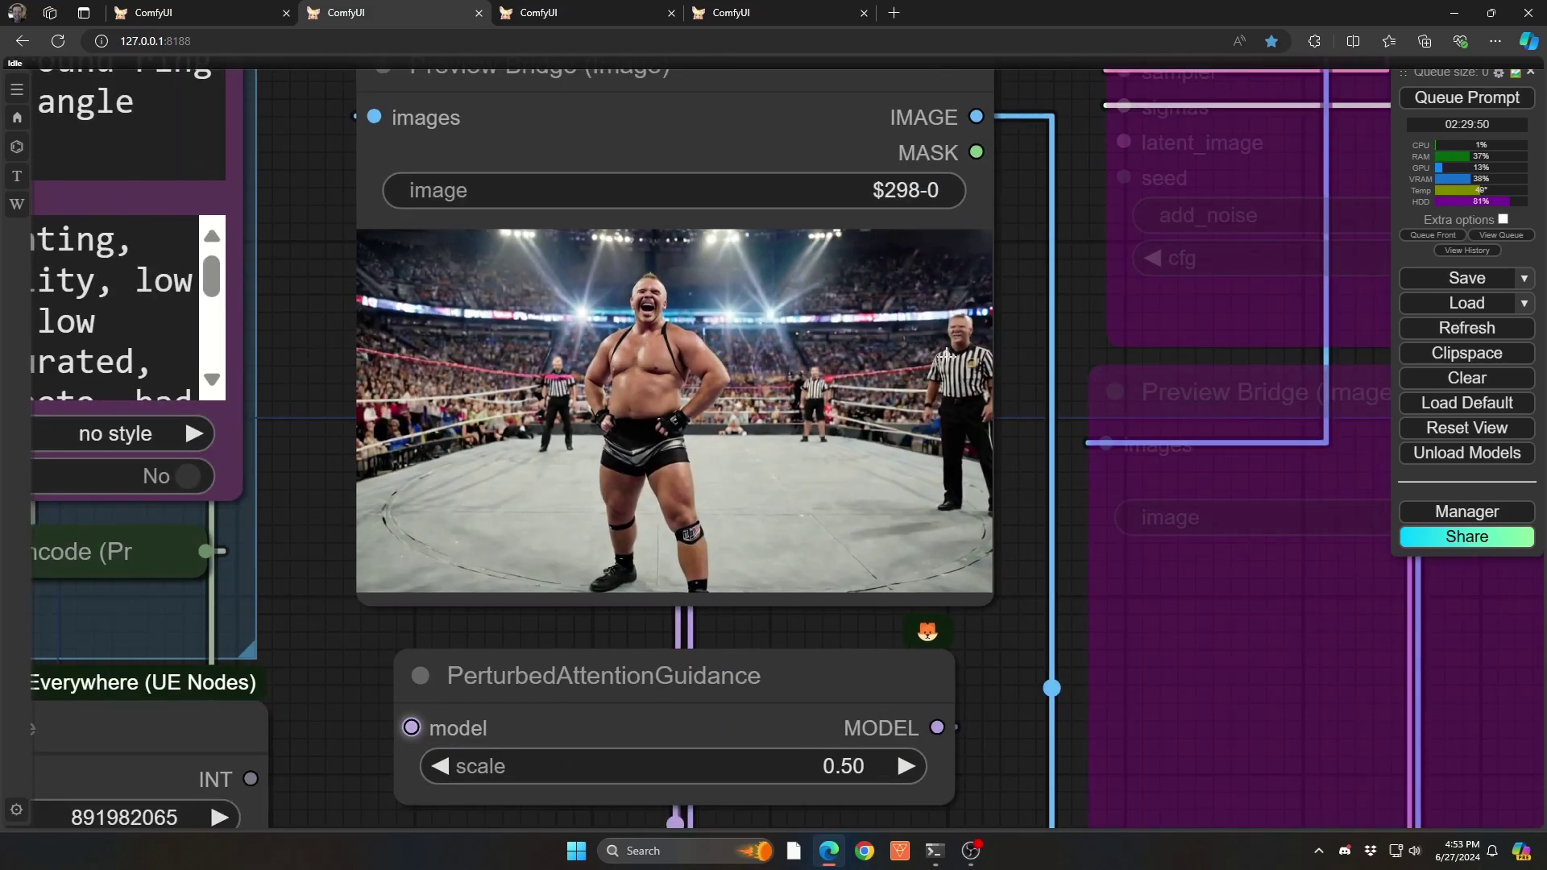
{"action": "left_click_drag", "start_coordinate": [1039, 666], "coordinate": [853, 399]}
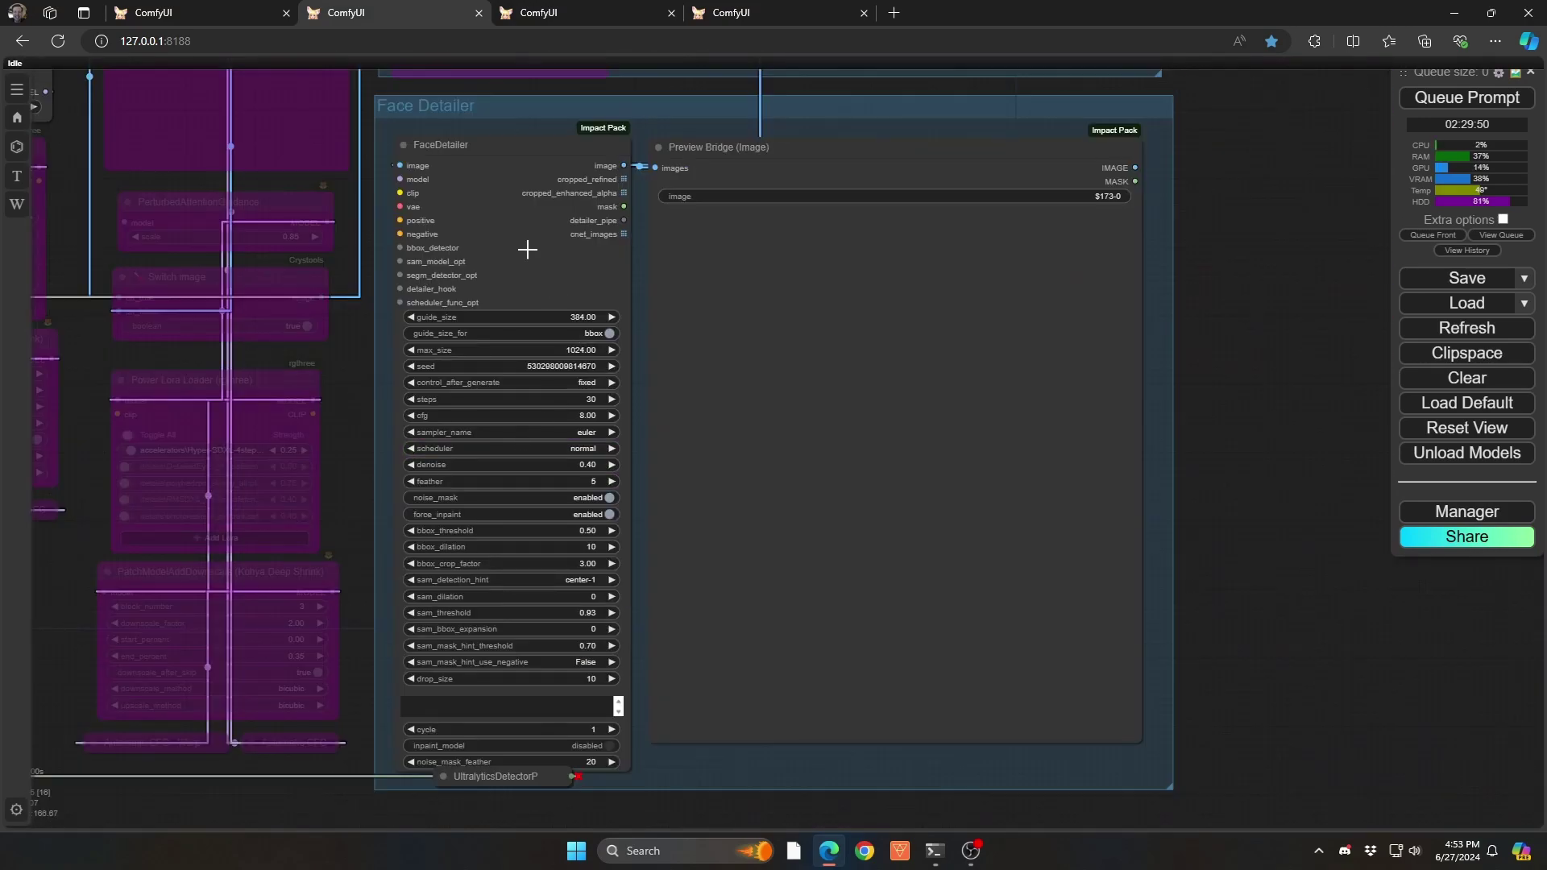
{"action": "scroll", "coordinate": [525, 257], "scroll_direction": "up", "scroll_amount": 4}
{"action": "scroll", "coordinate": [525, 257], "scroll_direction": "down", "scroll_amount": 1}
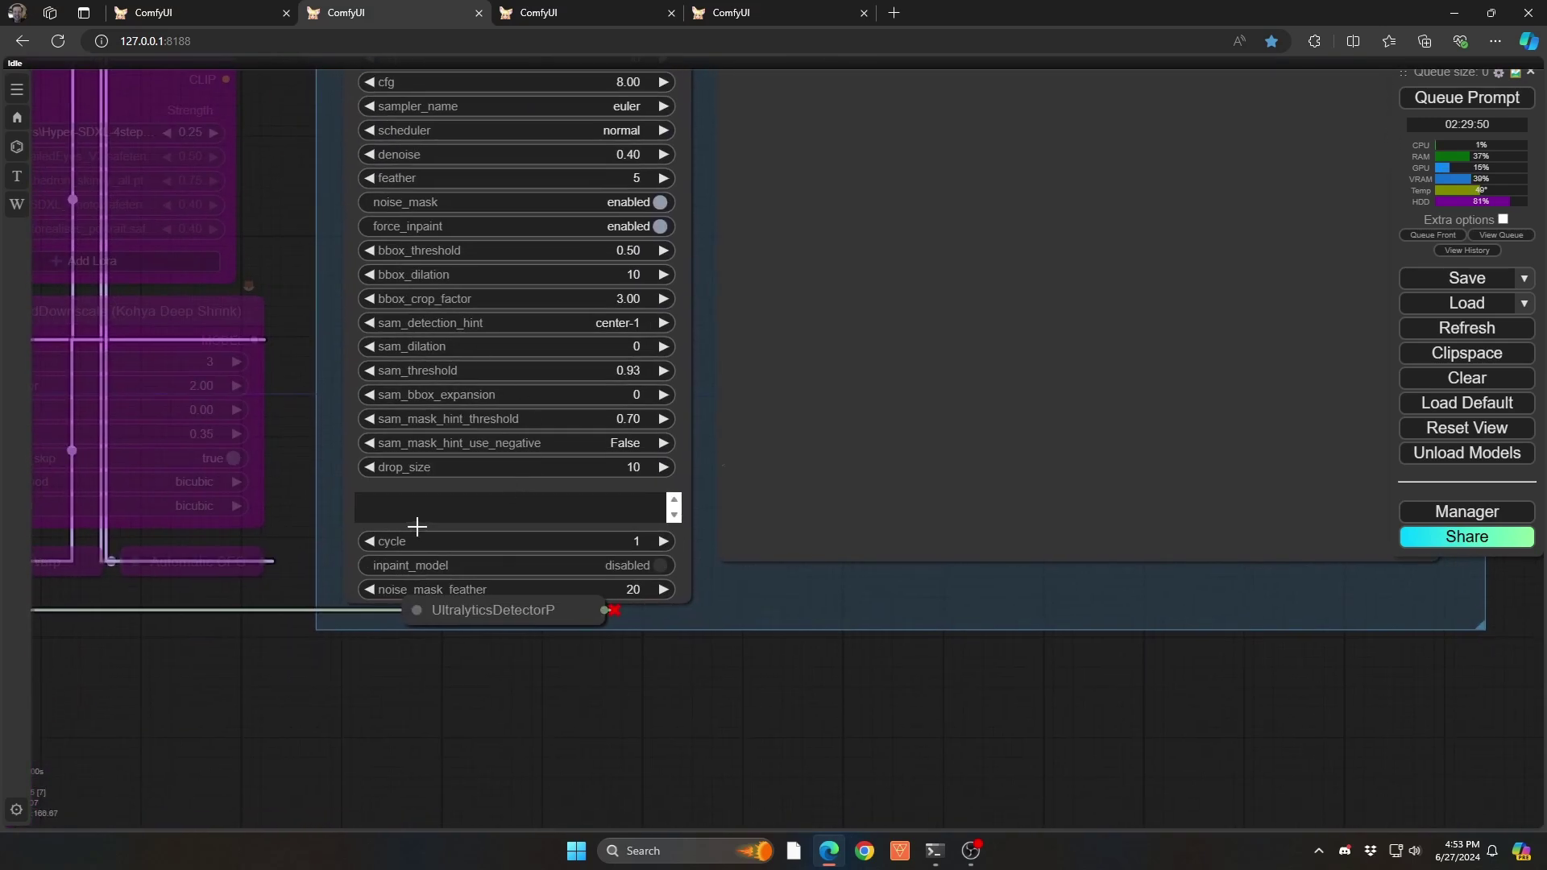
{"action": "scroll", "coordinate": [417, 526], "scroll_direction": "up", "scroll_amount": 3}
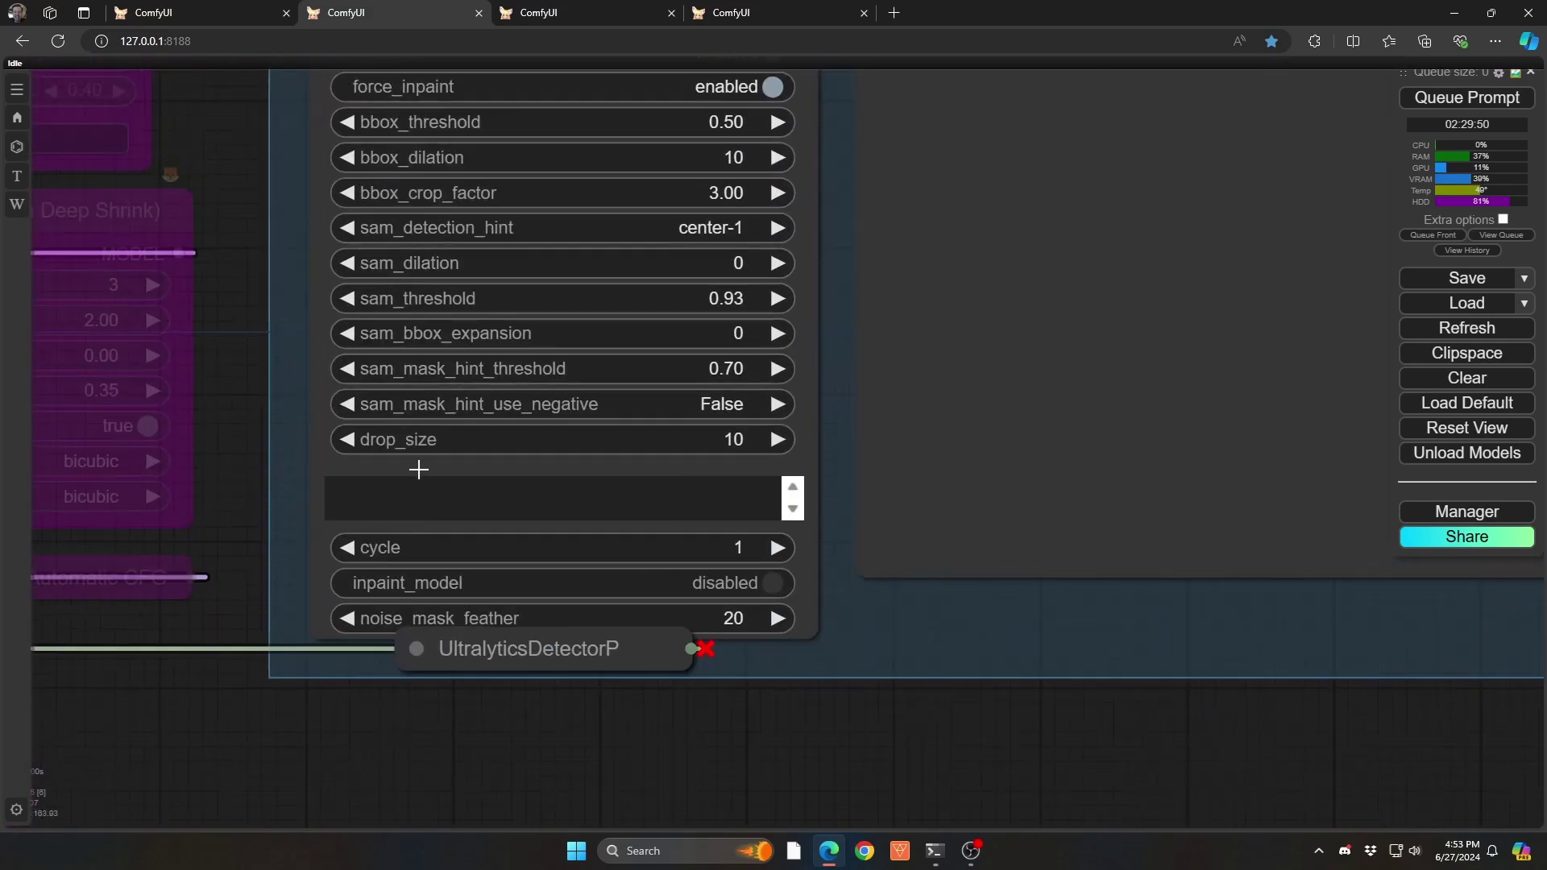
{"action": "left_click", "coordinate": [427, 484]}
{"action": "scroll", "coordinate": [233, 309], "scroll_direction": "down", "scroll_amount": 5}
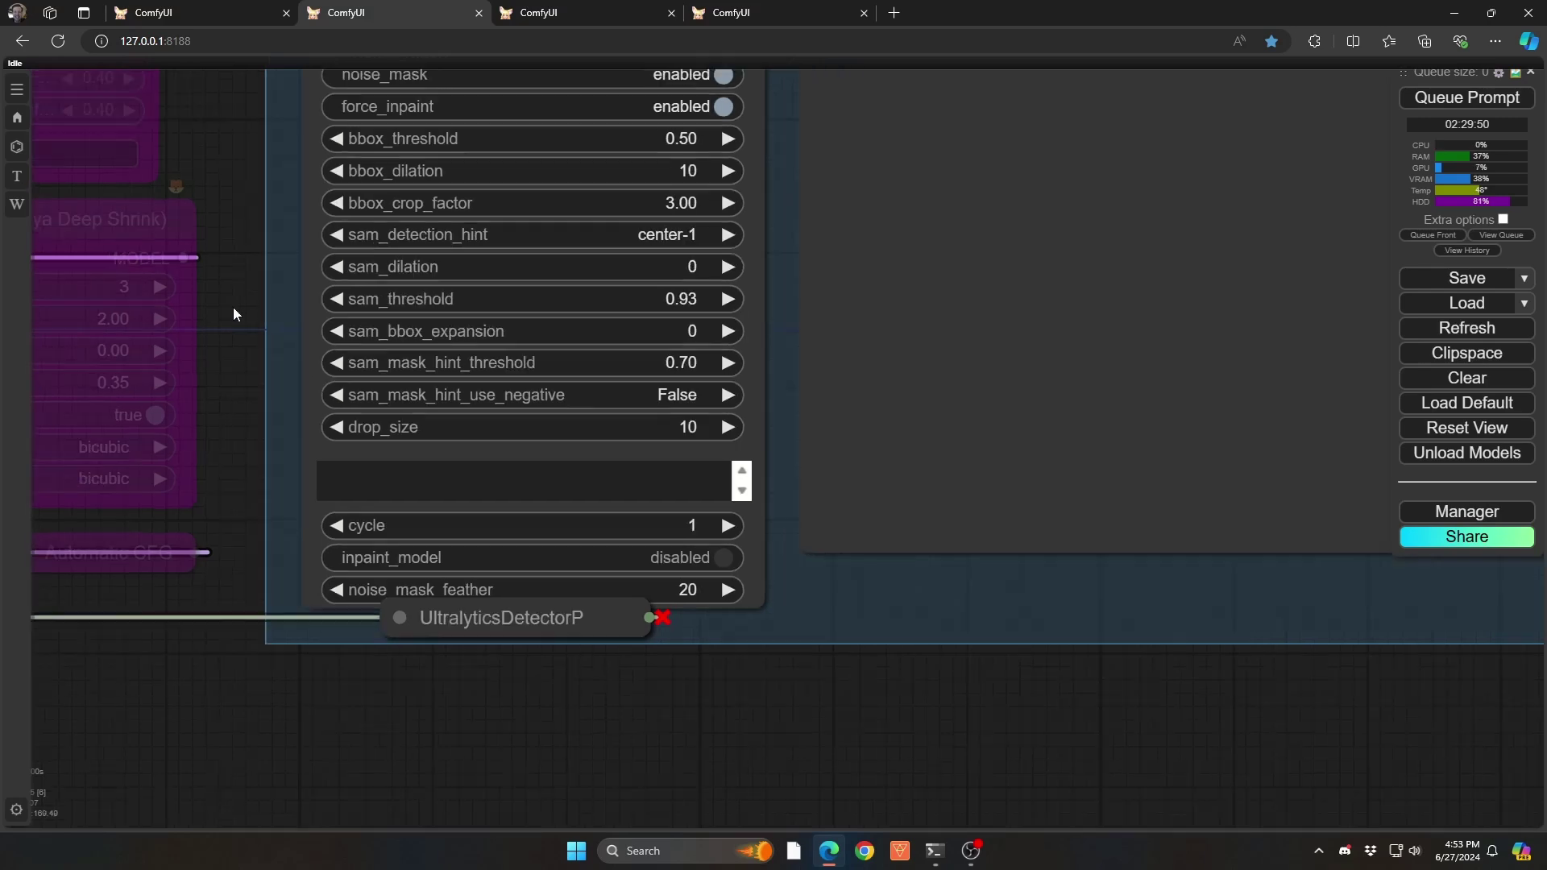
{"action": "left_click_drag", "start_coordinate": [224, 277], "coordinate": [609, 510]}
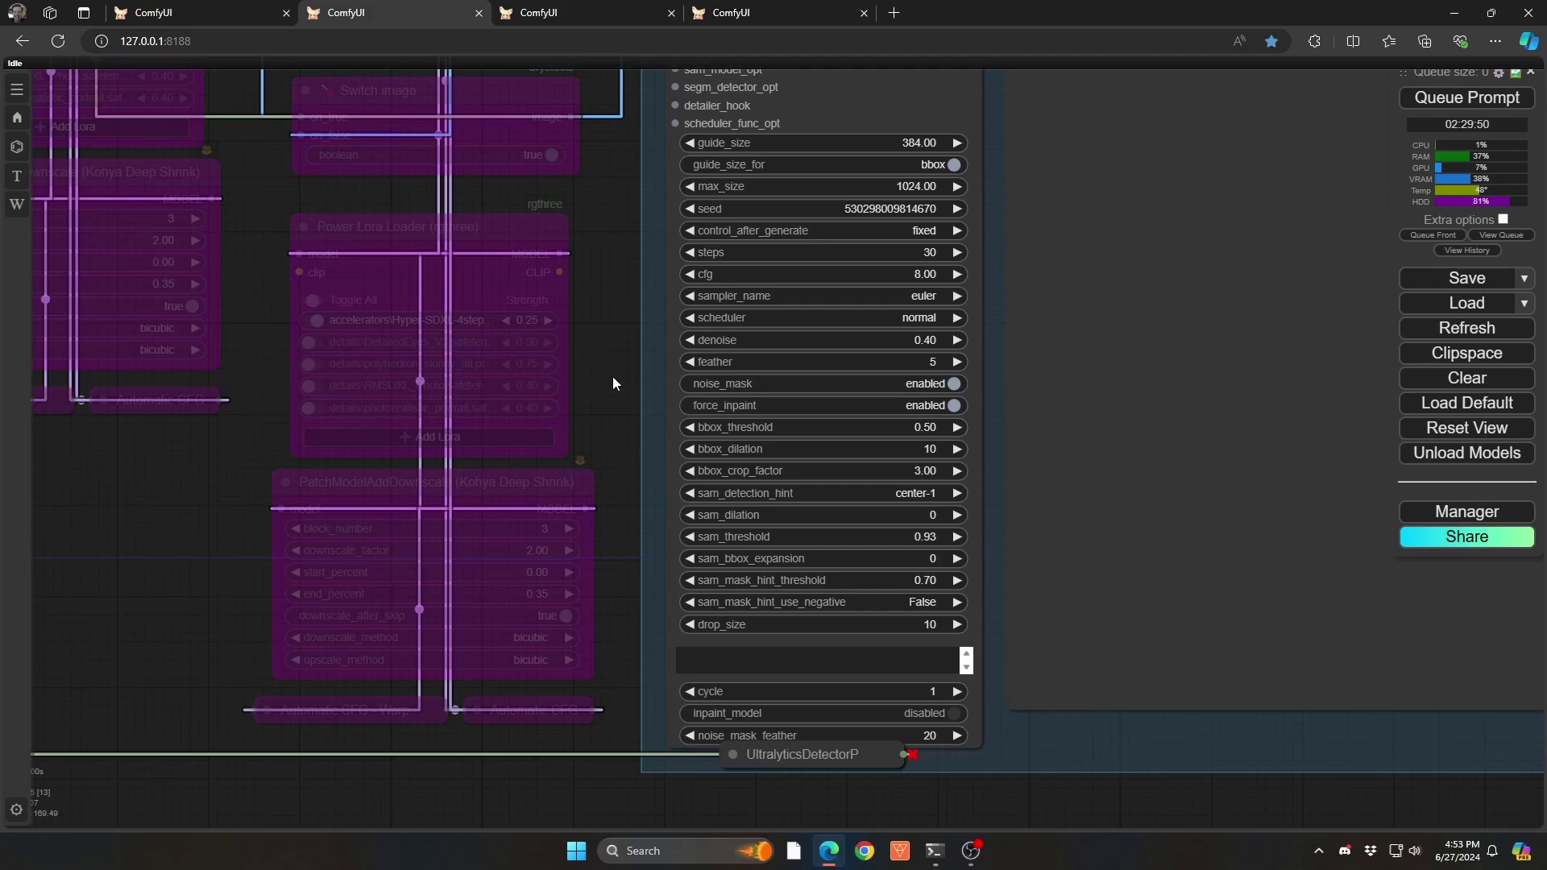
{"action": "scroll", "coordinate": [616, 380], "scroll_direction": "down", "scroll_amount": 5}
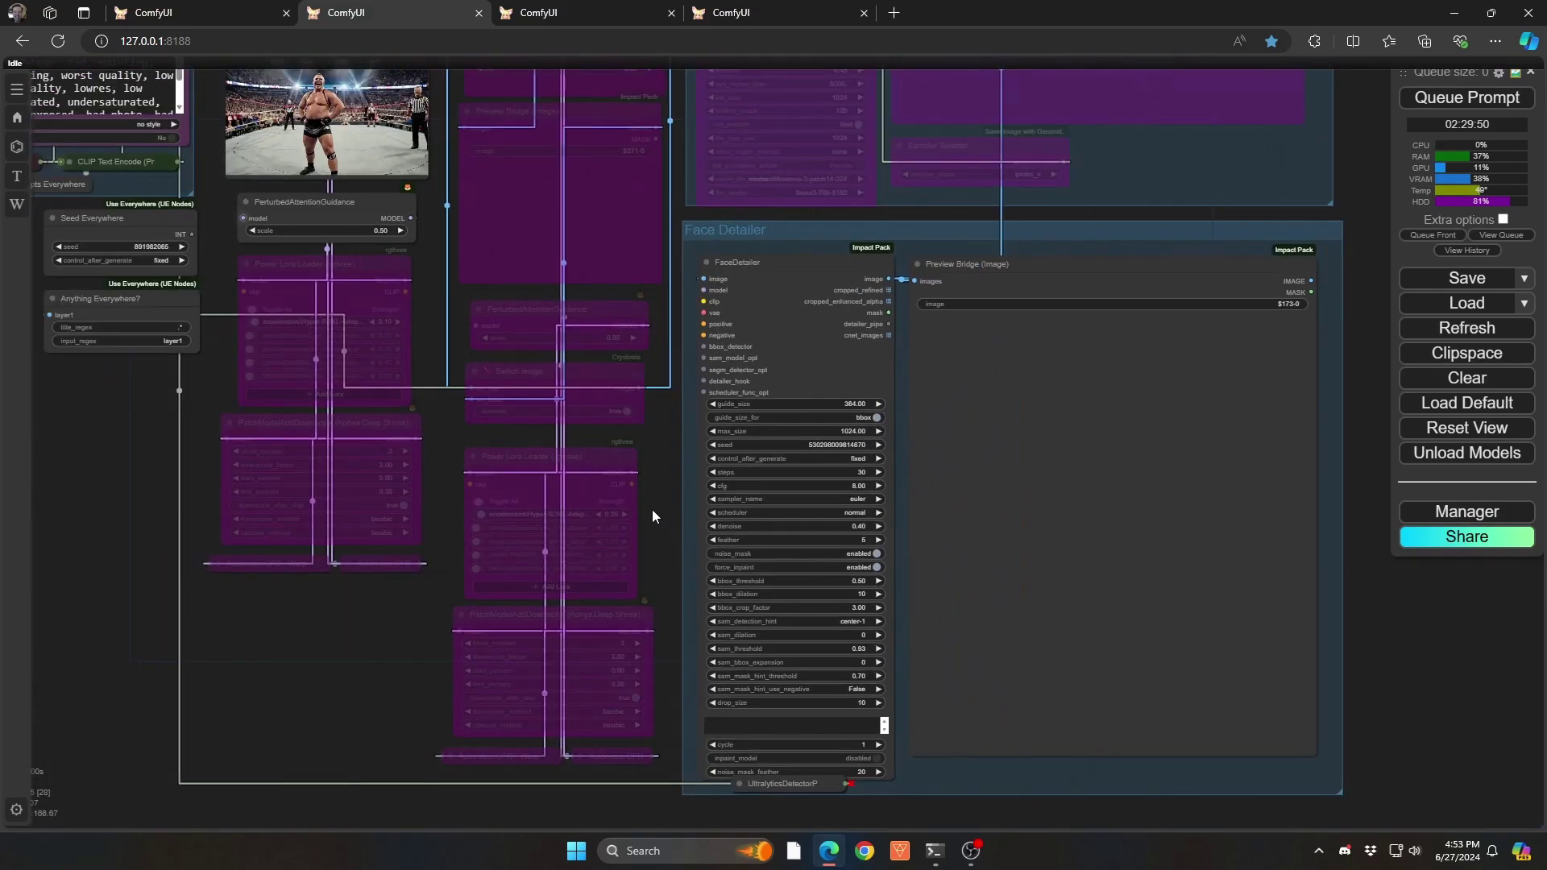
{"action": "left_click_drag", "start_coordinate": [448, 267], "coordinate": [495, 437]}
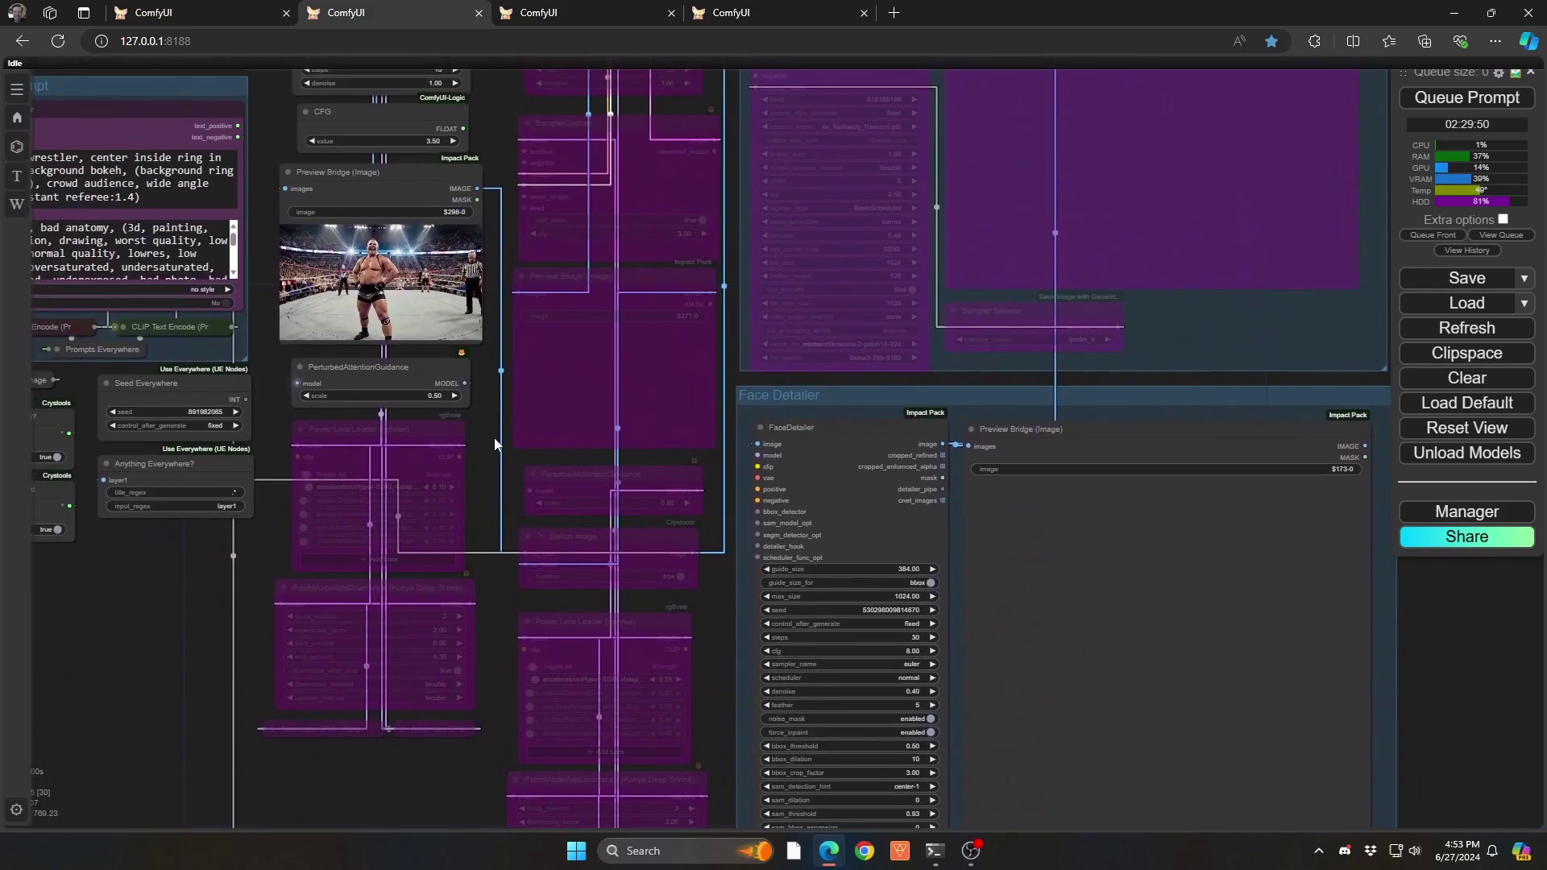
{"action": "scroll", "coordinate": [356, 240], "scroll_direction": "up", "scroll_amount": 10}
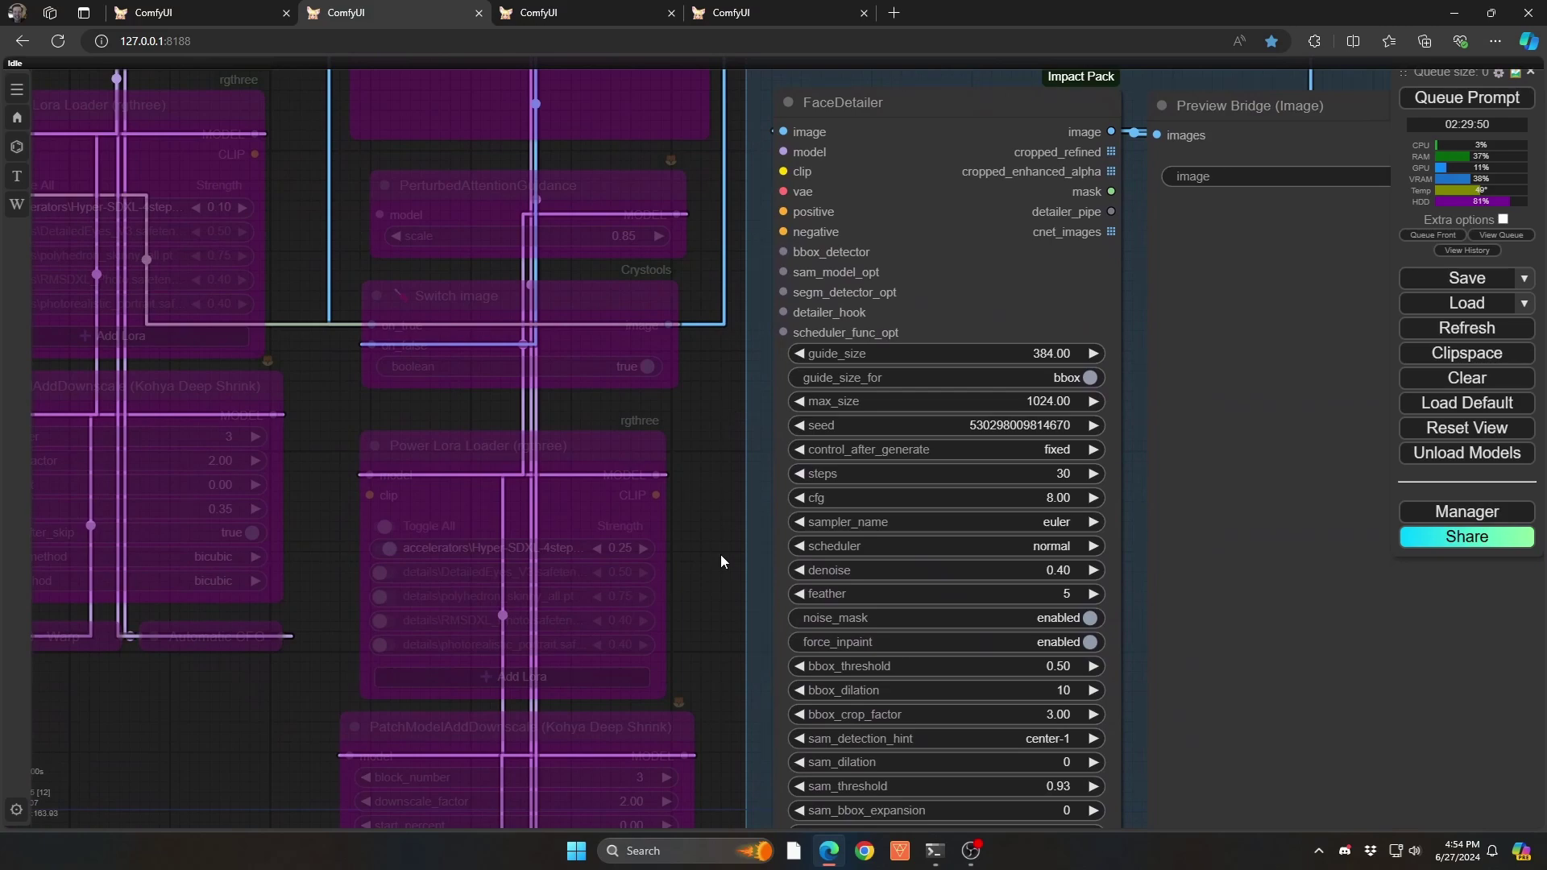
{"action": "left_click_drag", "start_coordinate": [720, 554], "coordinate": [563, 280]}
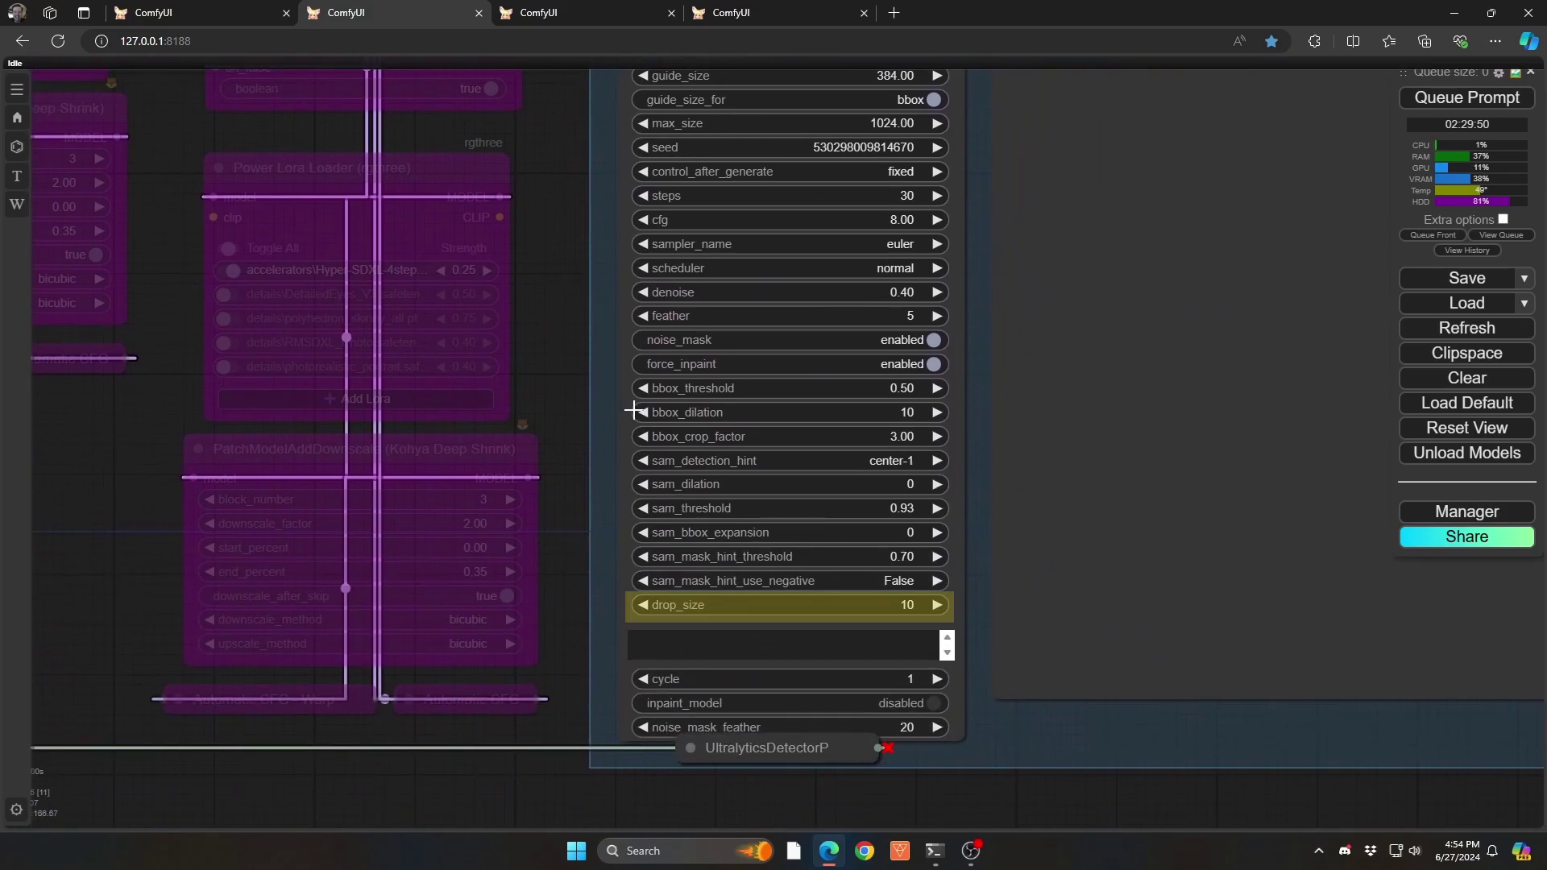
Set the FaceDetailer drop_size to 150.
{"action": "scroll", "coordinate": [803, 612], "scroll_direction": "up", "scroll_amount": 5}
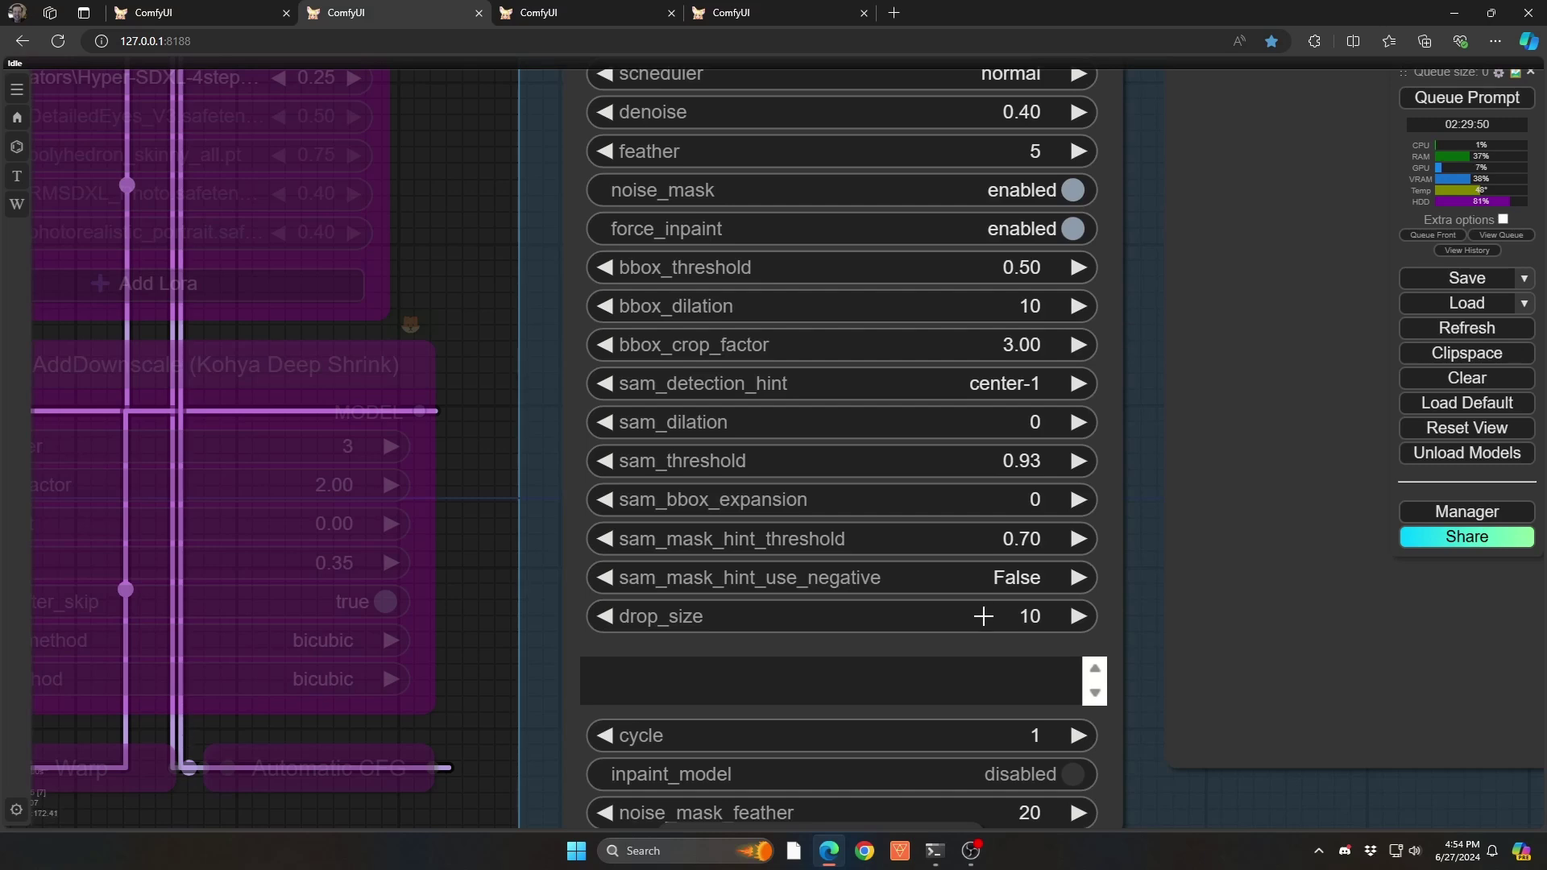
{"action": "left_click", "coordinate": [983, 616]}
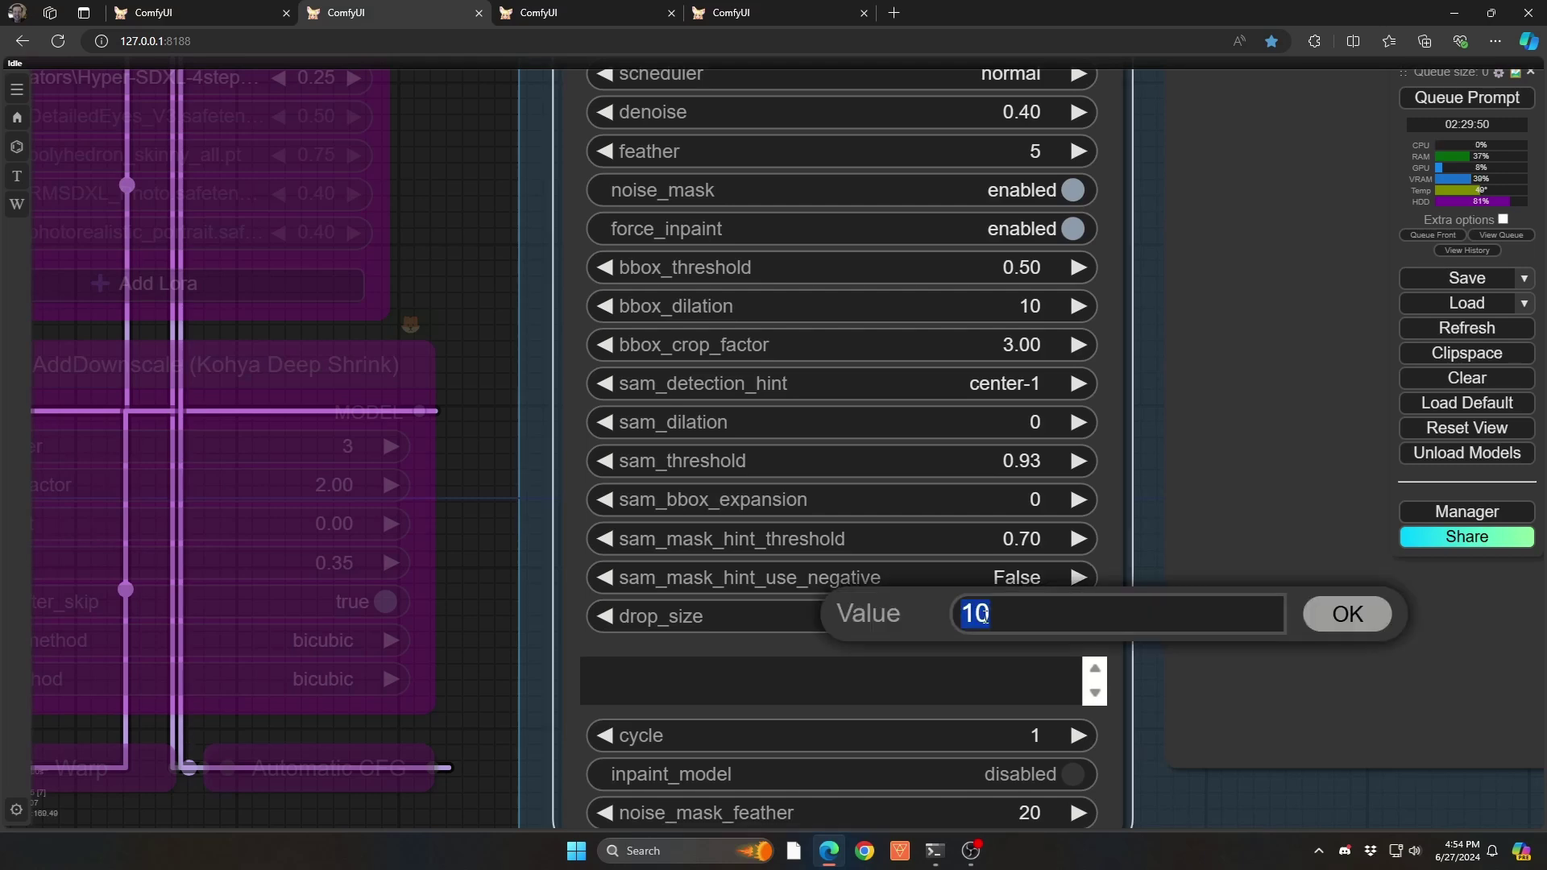
{"action": "type", "text": "150"}
{"action": "key", "text": "Return"}
{"action": "scroll", "coordinate": [952, 584], "scroll_direction": "down", "scroll_amount": 3}
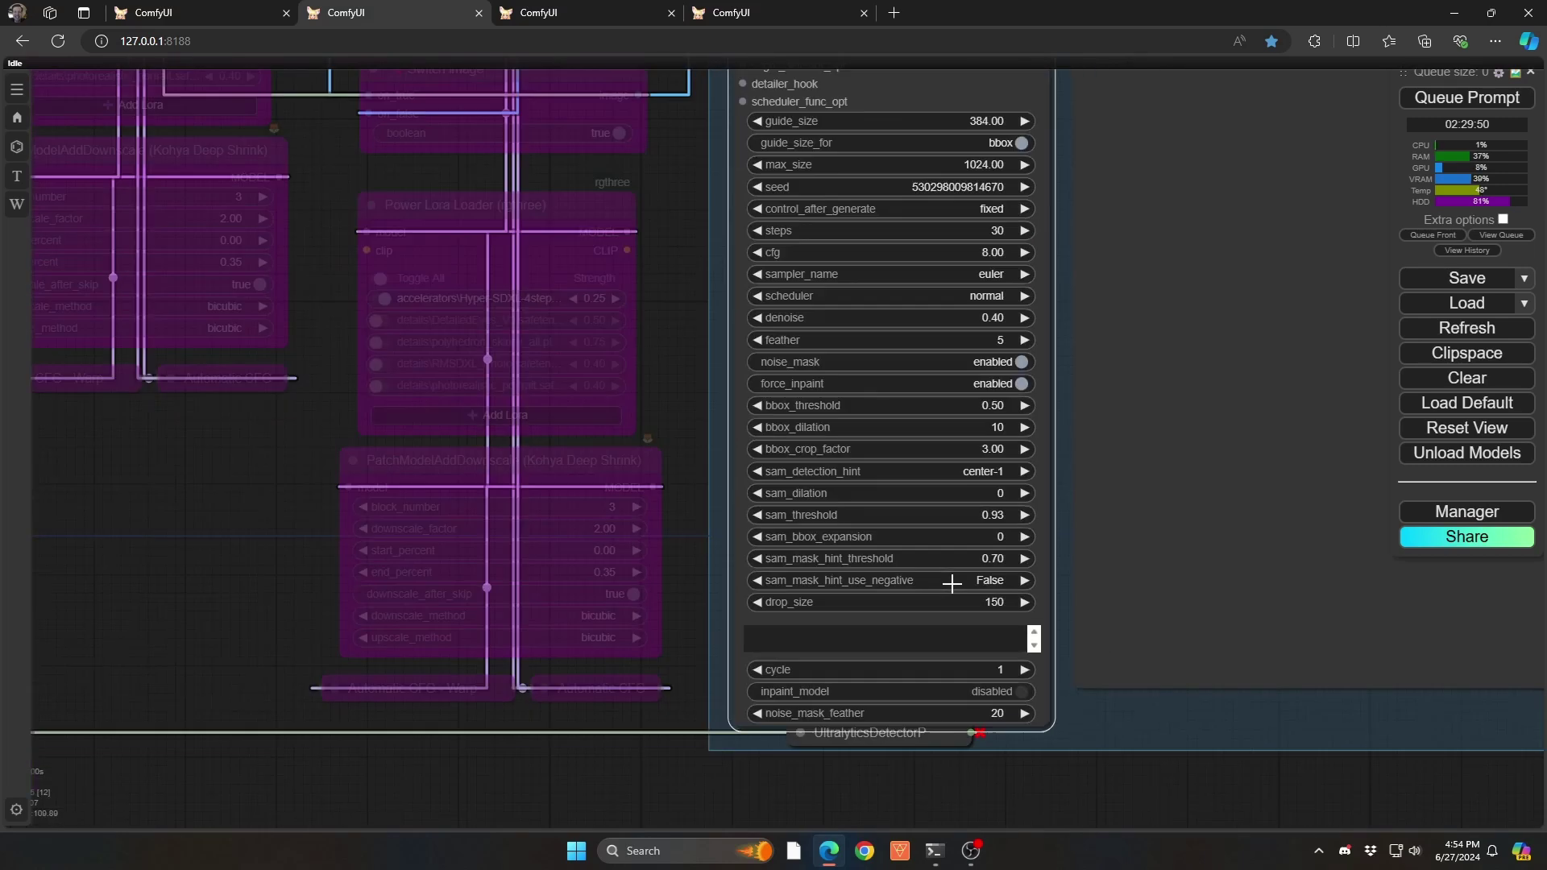
{"action": "scroll", "coordinate": [952, 584], "scroll_direction": "down", "scroll_amount": 2}
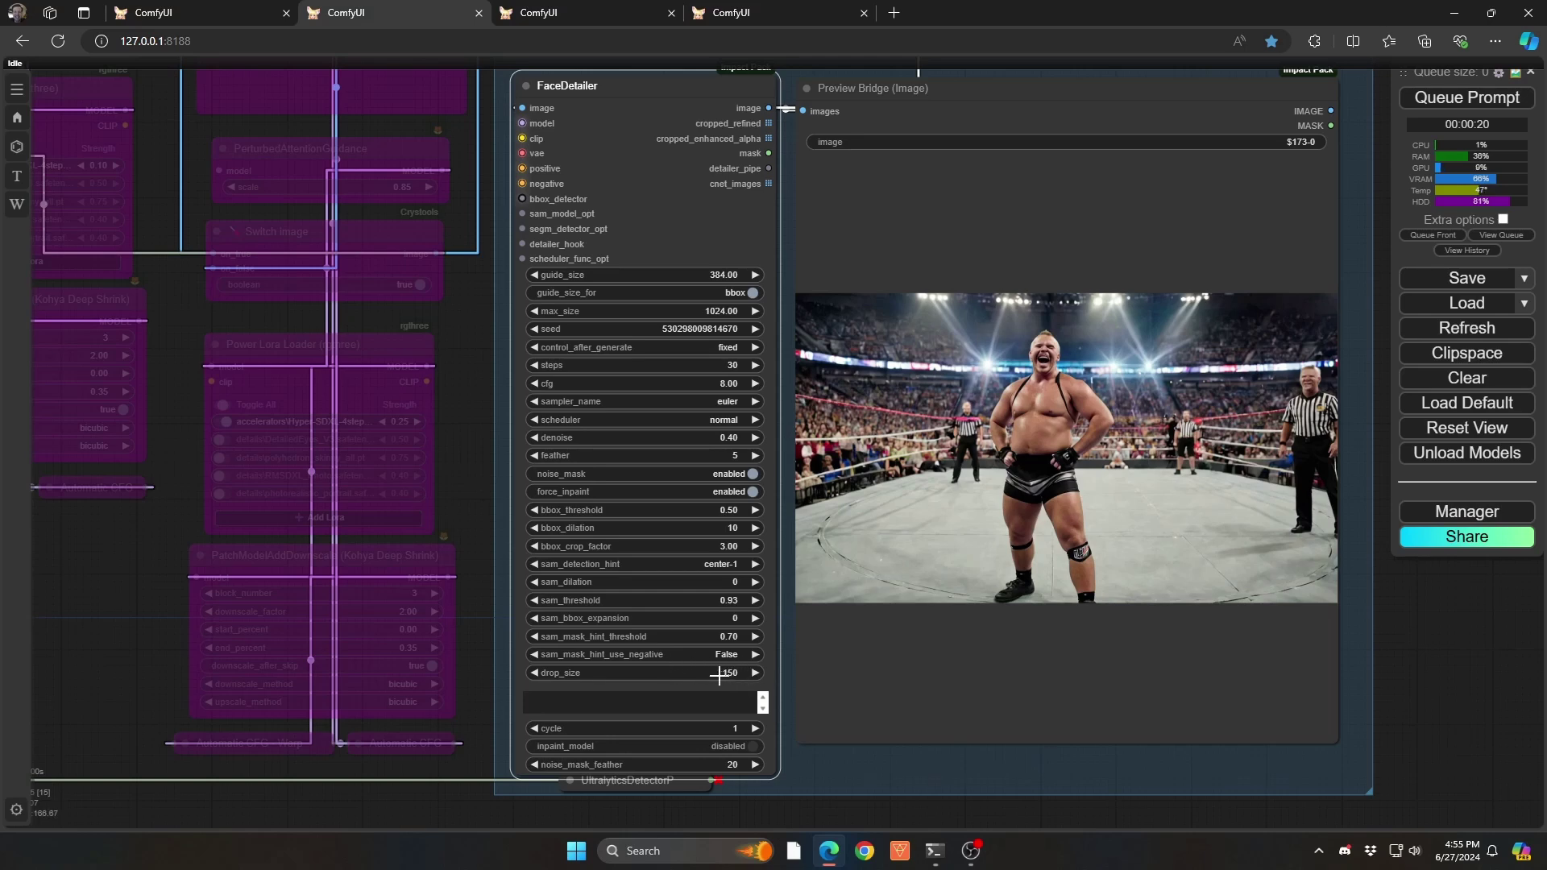
Lower drop_size through 100 and 80 down to 60, then queue the workflow.
{"action": "left_click", "coordinate": [712, 672]}
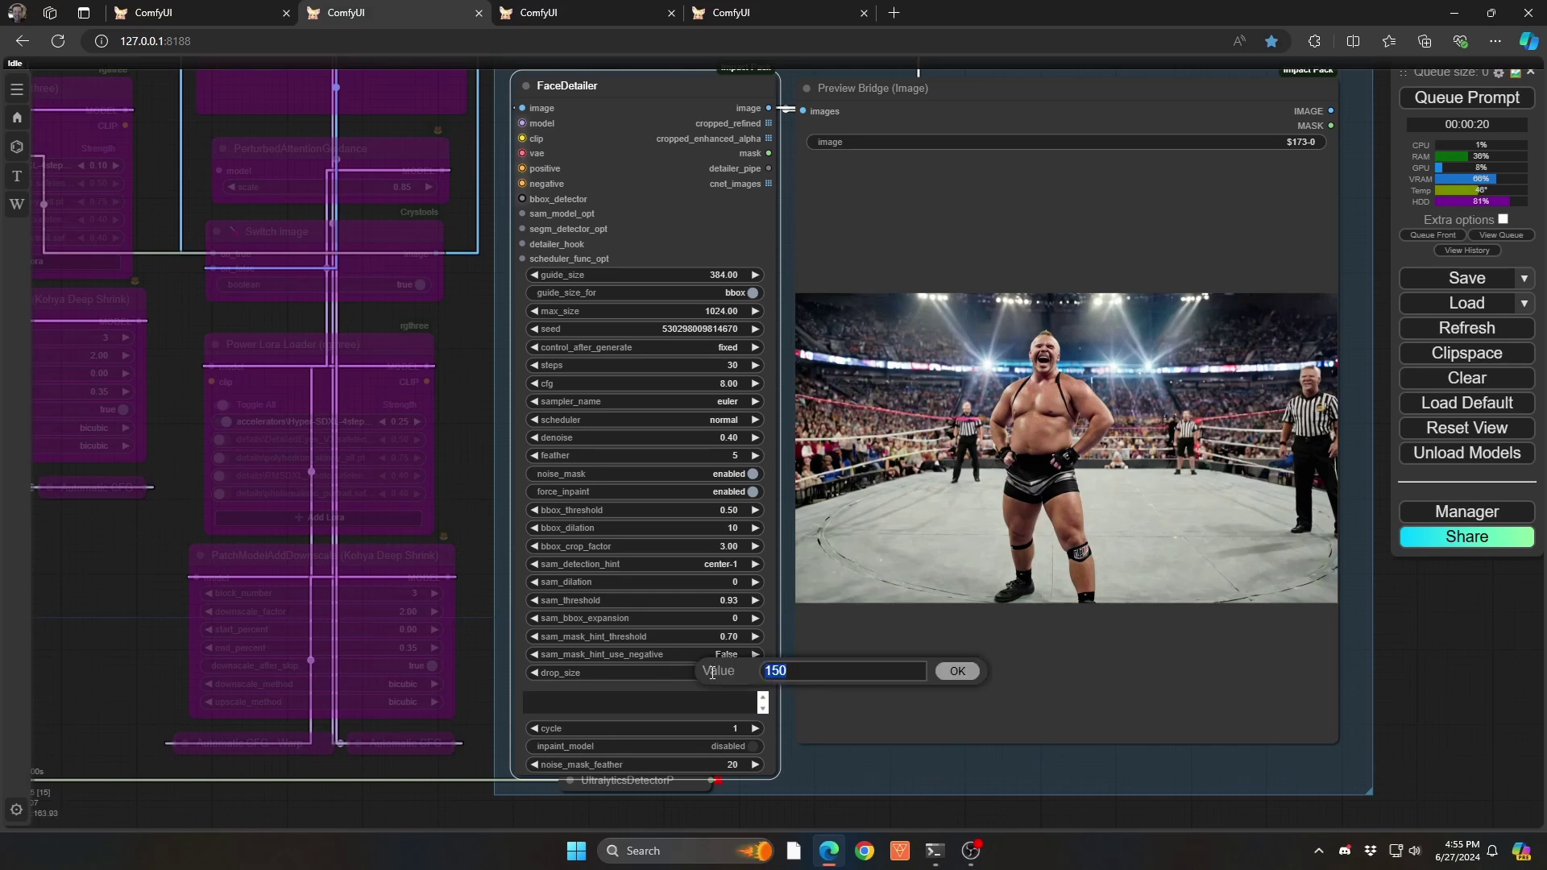
{"action": "type", "text": "100"}
{"action": "key", "text": "Return"}
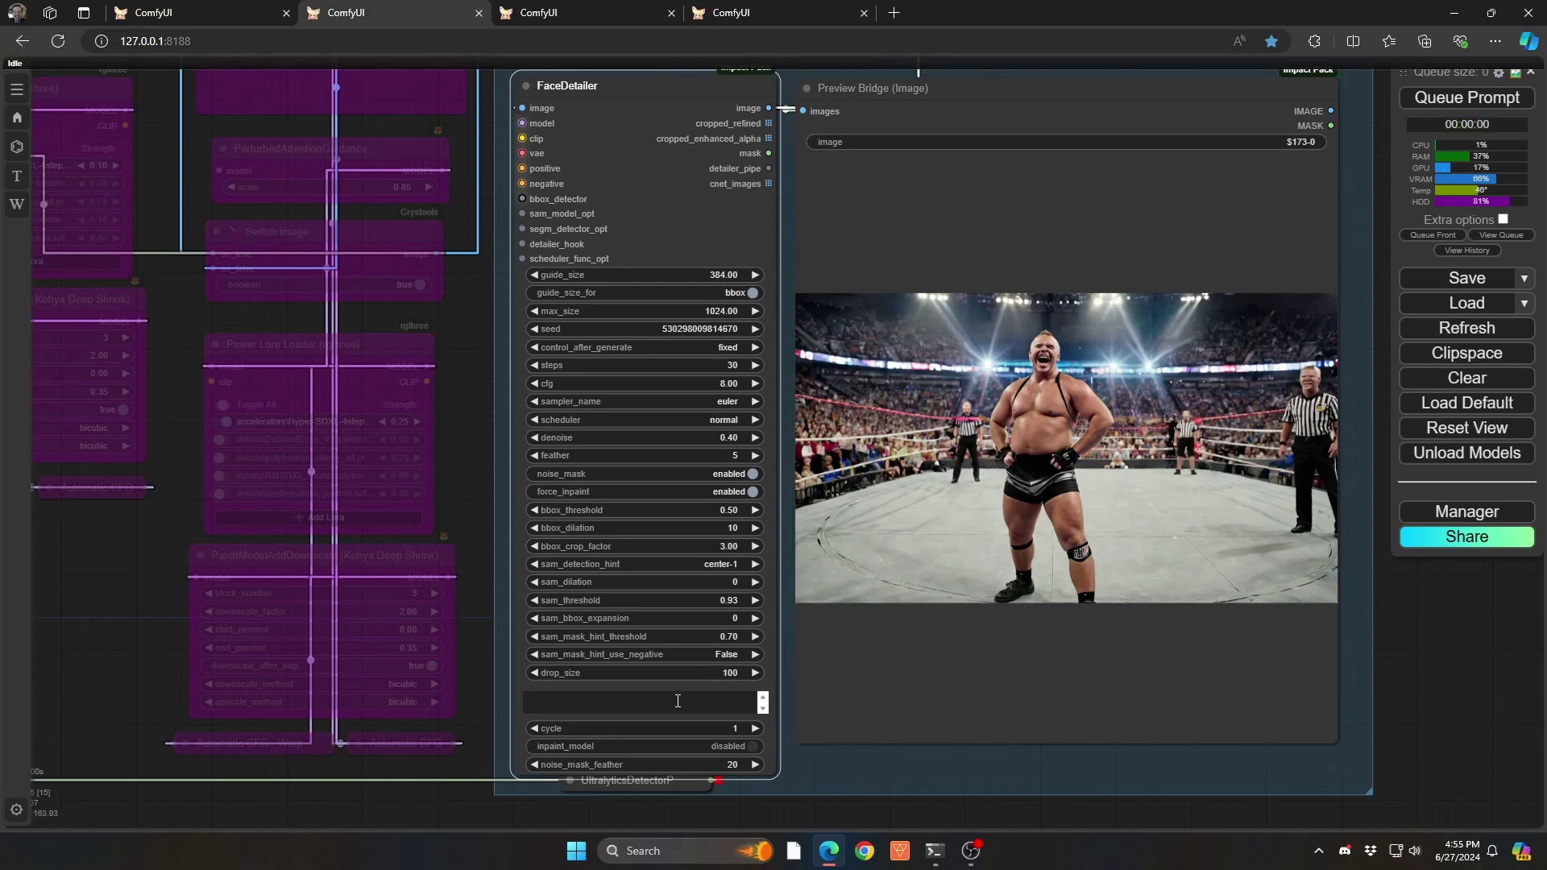
{"action": "left_click", "coordinate": [698, 674]}
{"action": "type", "text": "80"}
{"action": "key", "text": "Return"}
{"action": "left_click", "coordinate": [687, 674]}
{"action": "type", "text": "60"}
{"action": "key", "text": "Return"}
{"action": "key", "text": "ctrl+Return"}
{"action": "scroll", "coordinate": [1111, 374], "scroll_direction": "up", "scroll_amount": 3}
{"action": "scroll", "coordinate": [1108, 375], "scroll_direction": "up", "scroll_amount": 3}
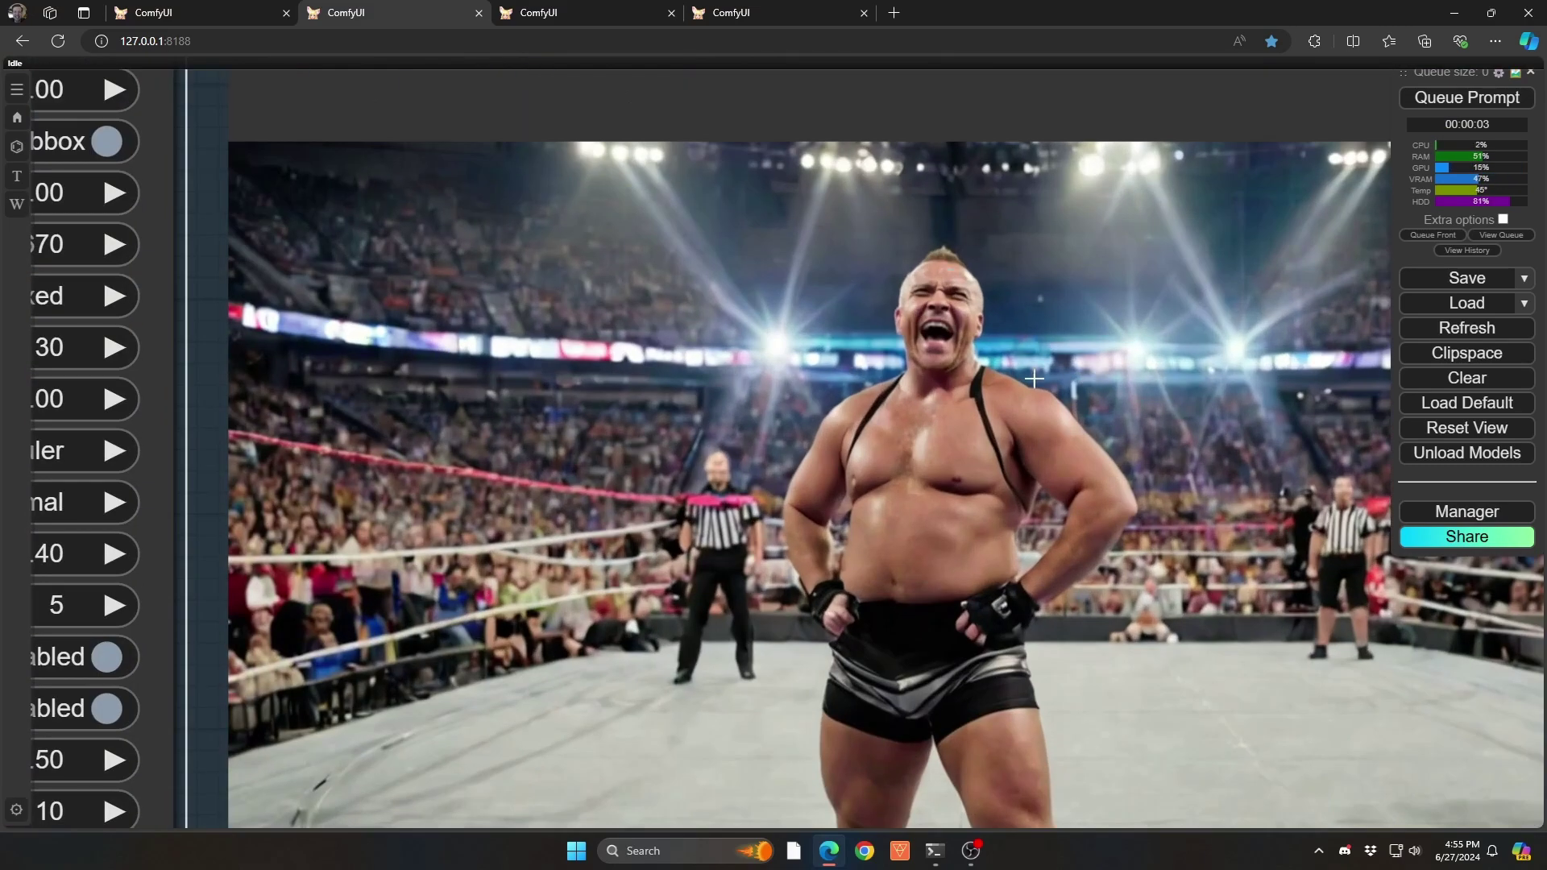
{"action": "scroll", "coordinate": [979, 407], "scroll_direction": "down", "scroll_amount": 3}
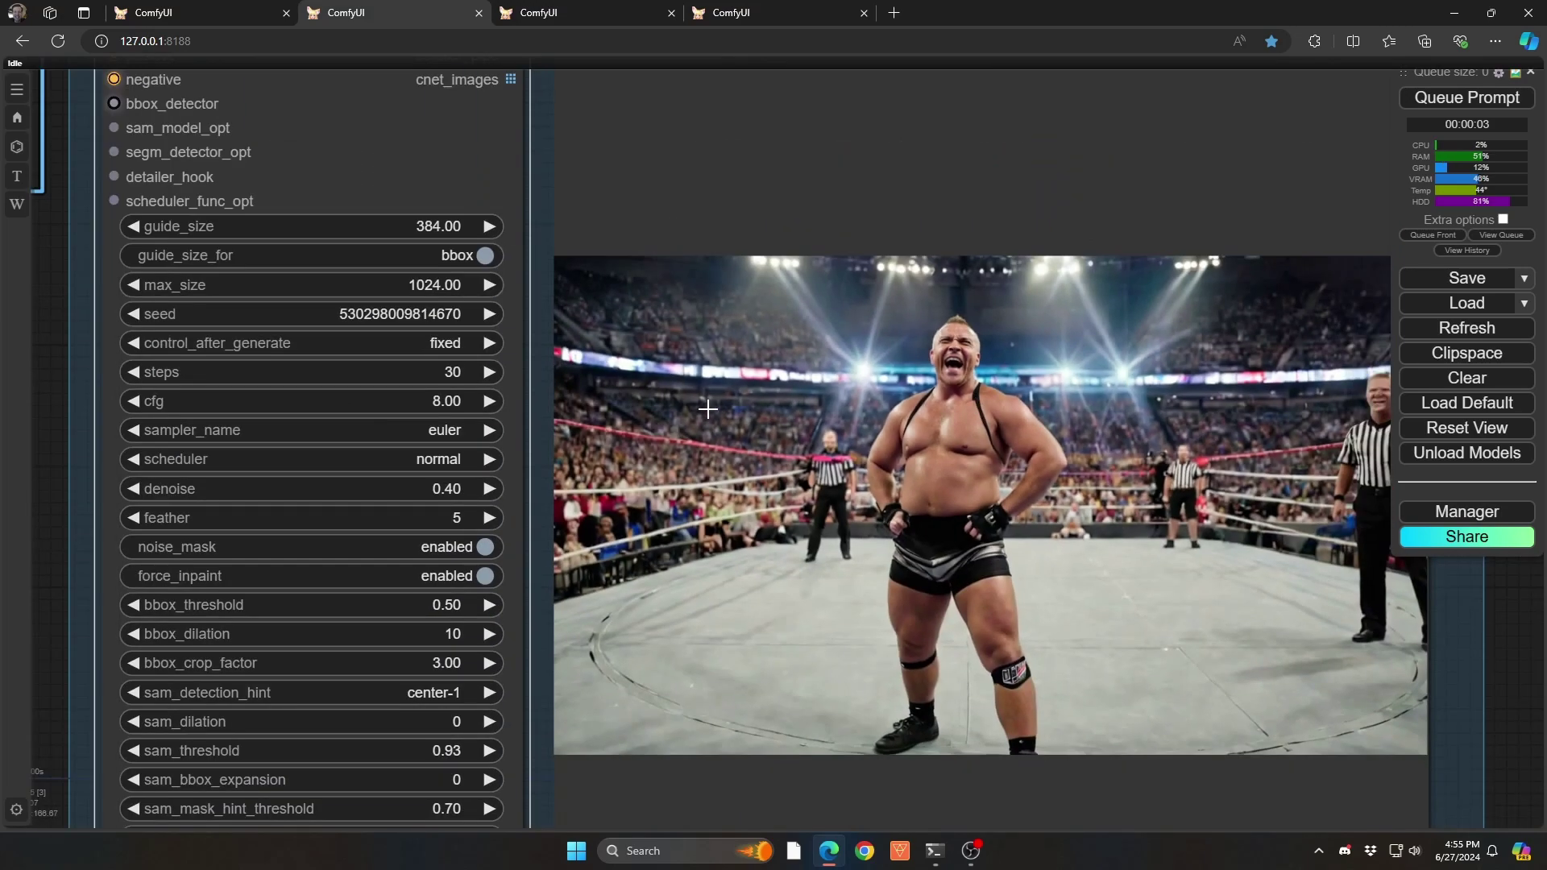
{"action": "scroll", "coordinate": [715, 406], "scroll_direction": "down", "scroll_amount": 5}
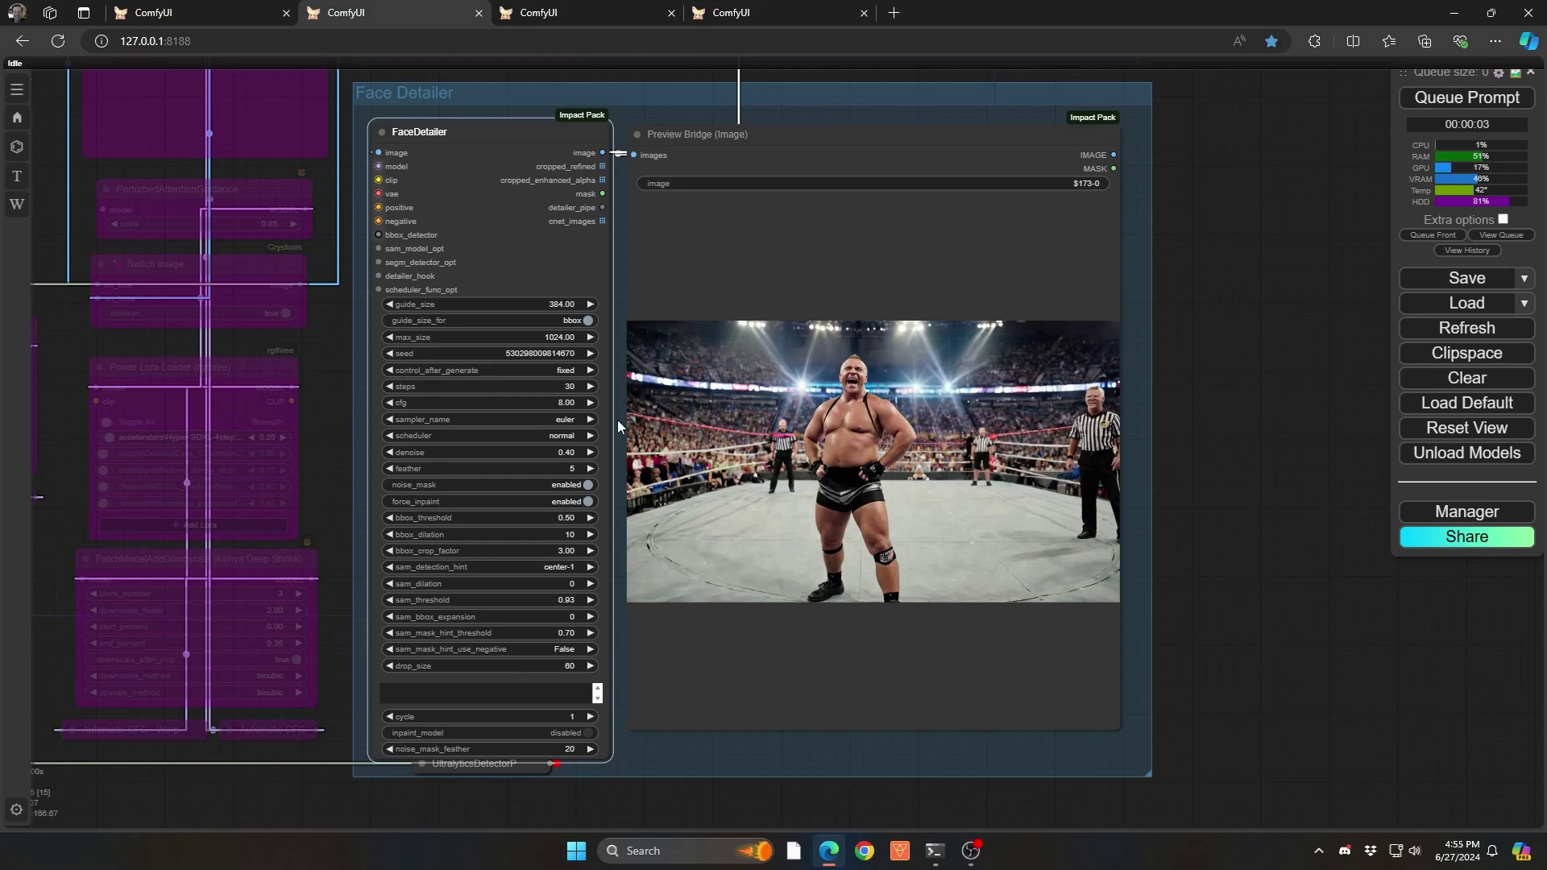
{"action": "scroll", "coordinate": [1183, 510], "scroll_direction": "down", "scroll_amount": 5}
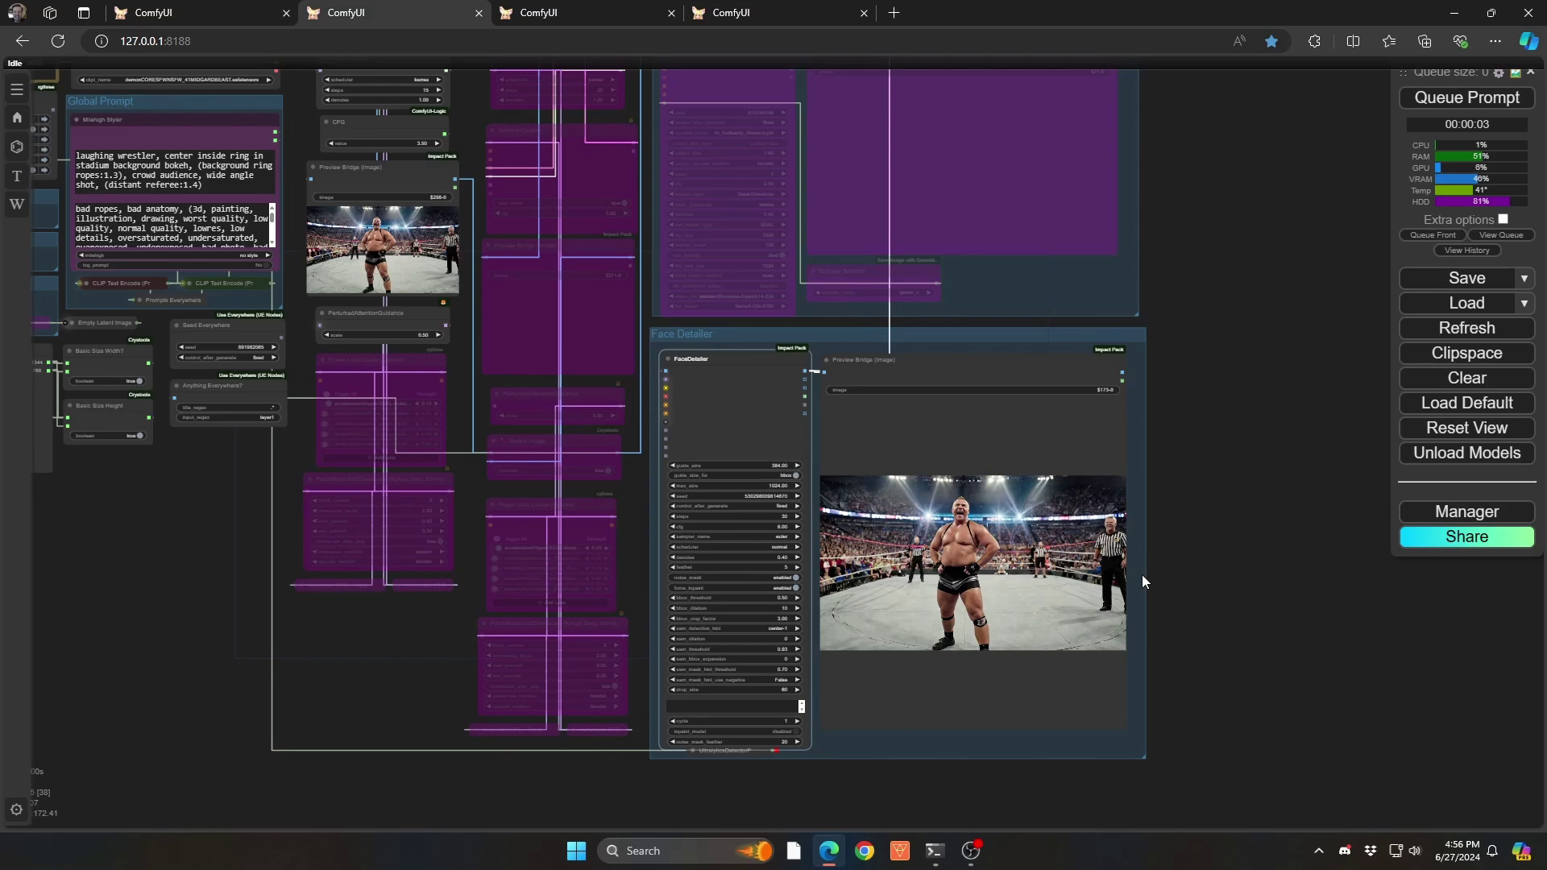
Paint a mask over the referees' heads in MaskEditor and save it to the Preview Bridge node.
{"action": "scroll", "coordinate": [949, 625], "scroll_direction": "up", "scroll_amount": 5}
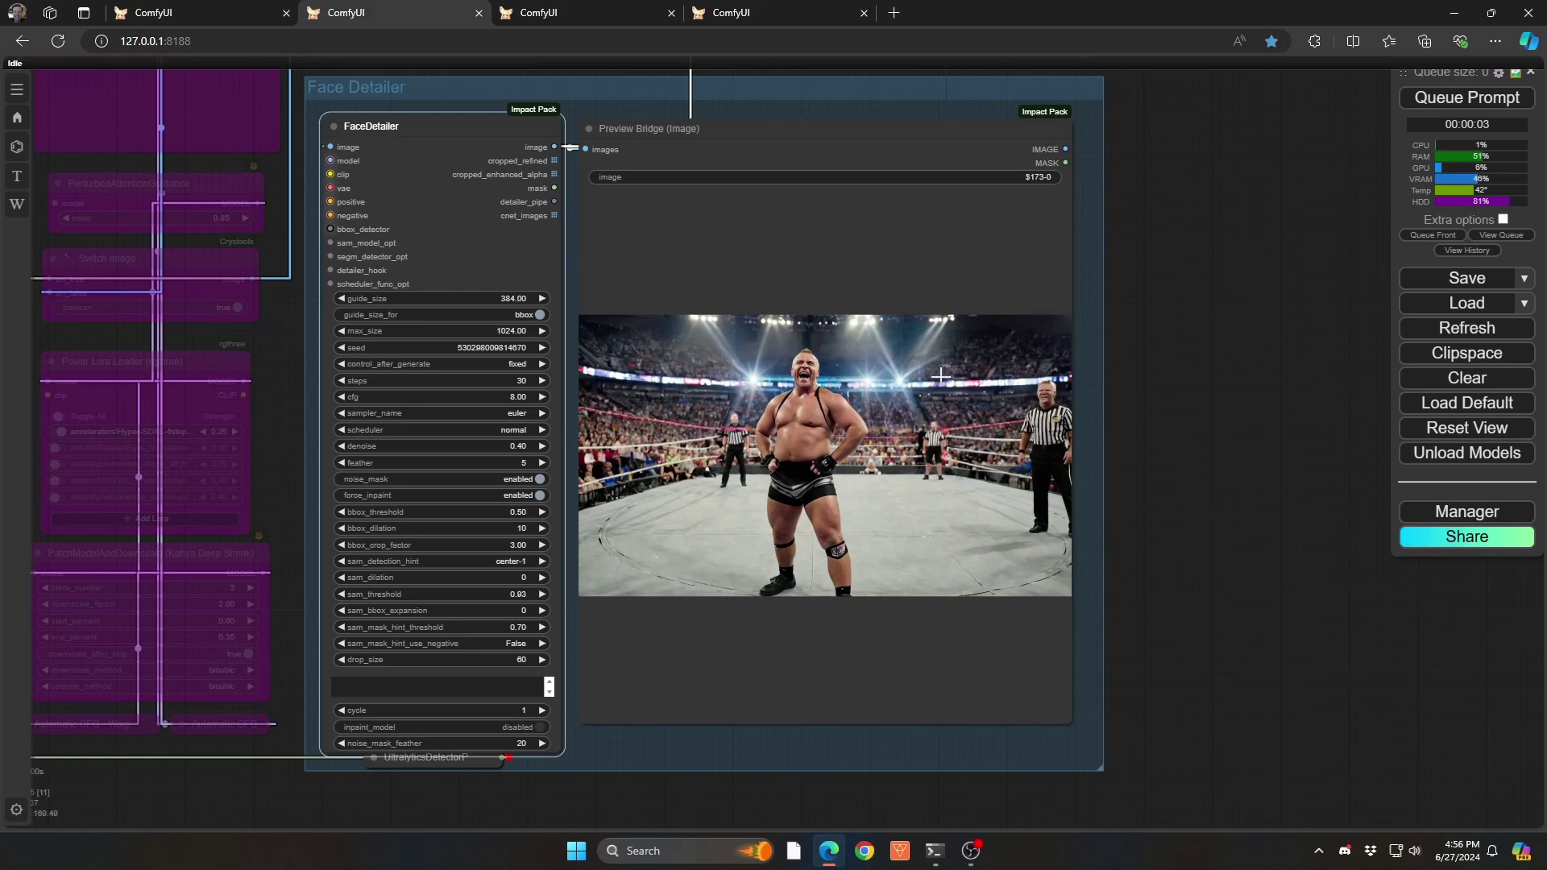
{"action": "right_click", "coordinate": [965, 403]}
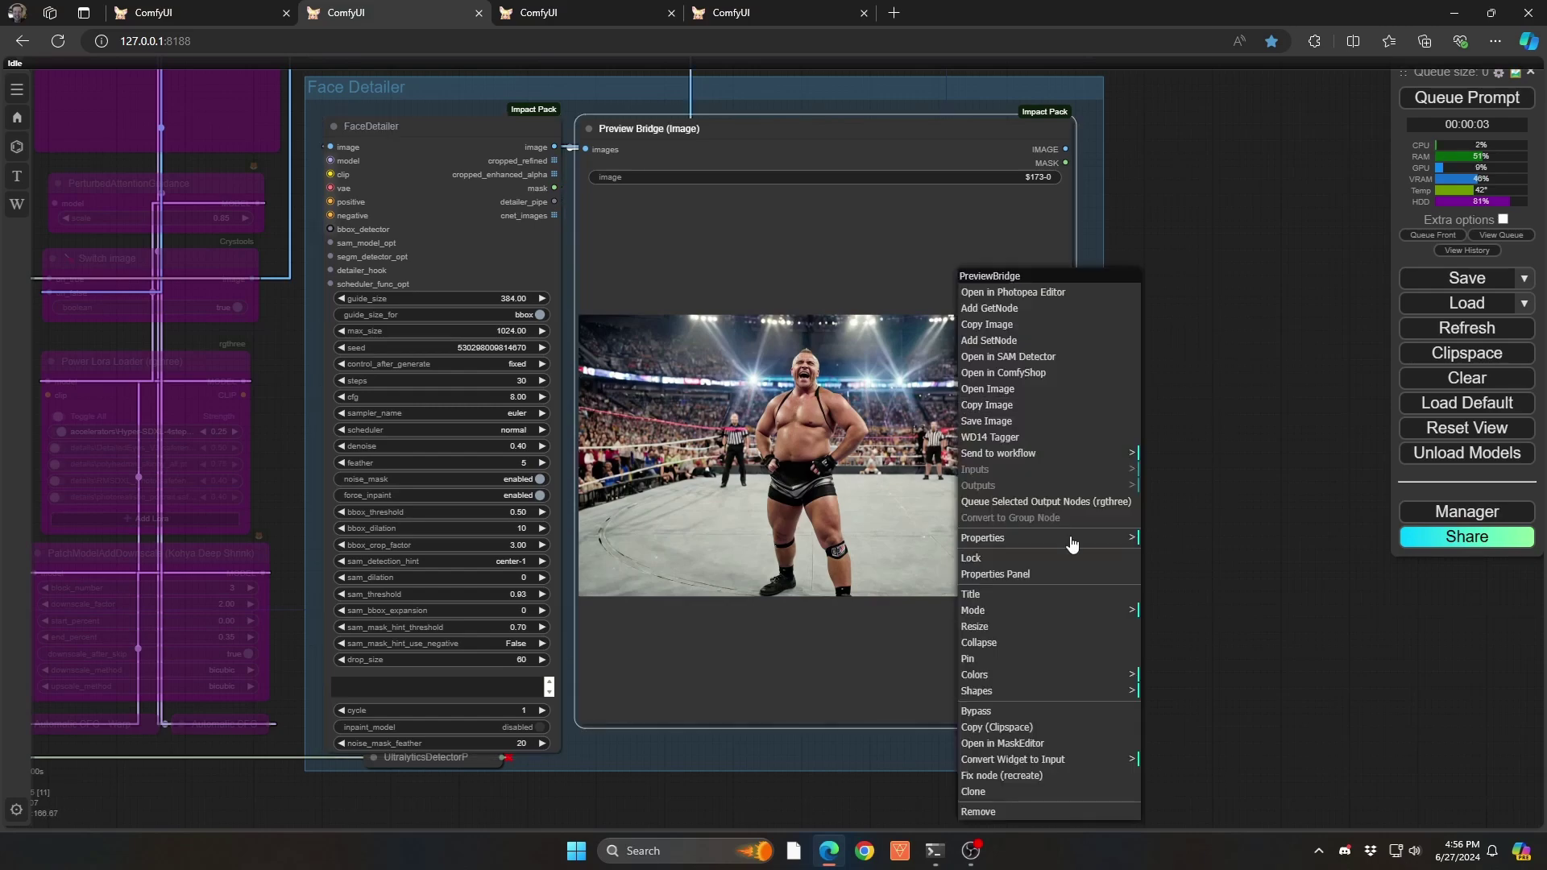
{"action": "left_click", "coordinate": [1041, 742]}
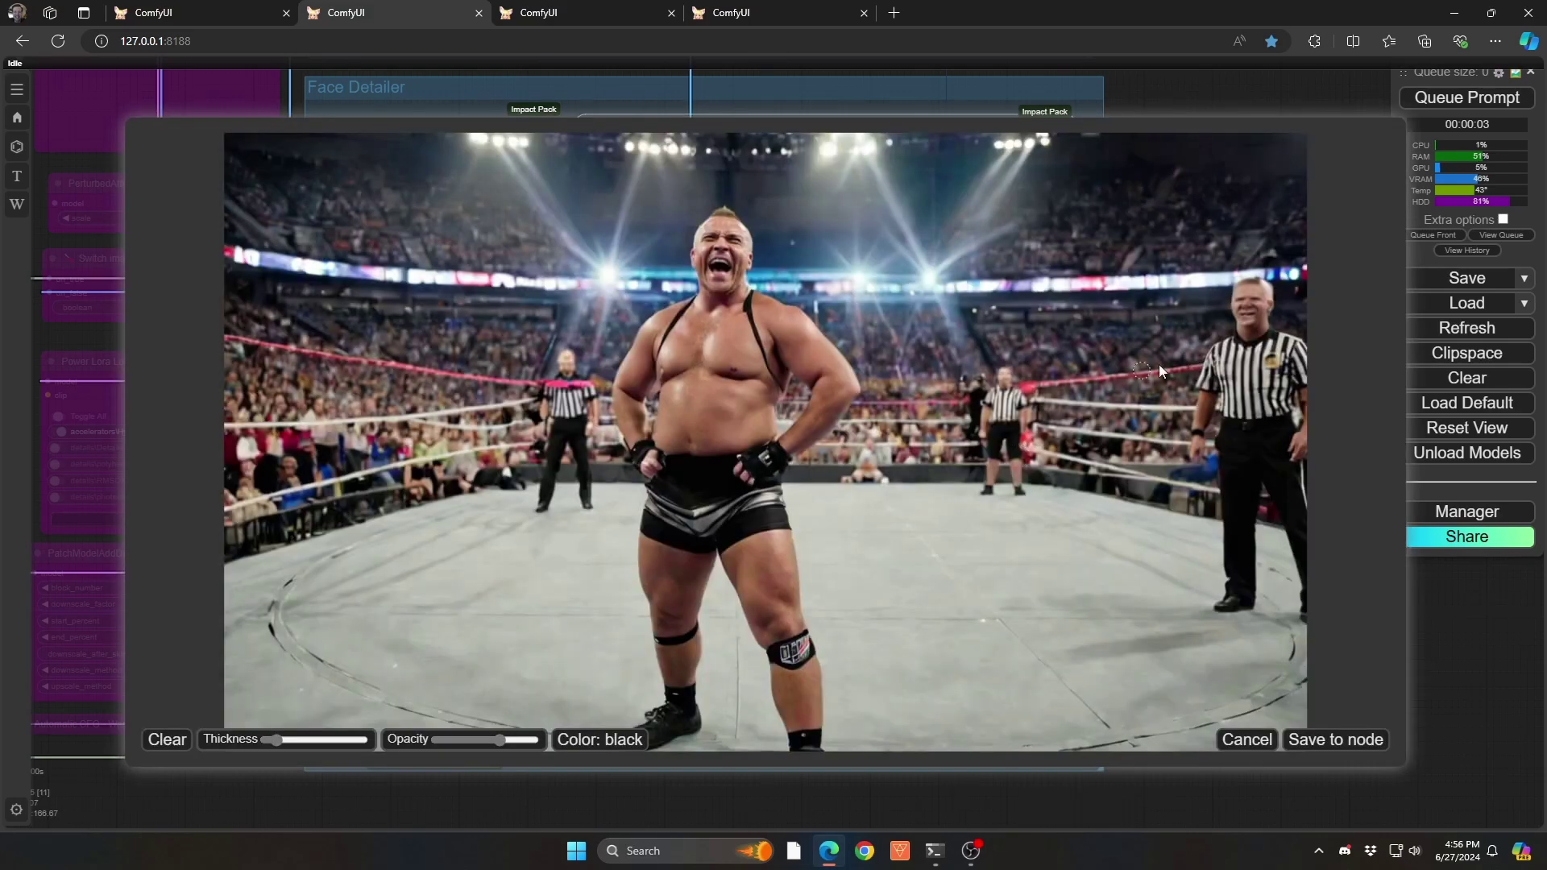
{"action": "scroll", "coordinate": [1182, 344], "scroll_direction": "up", "scroll_amount": 3}
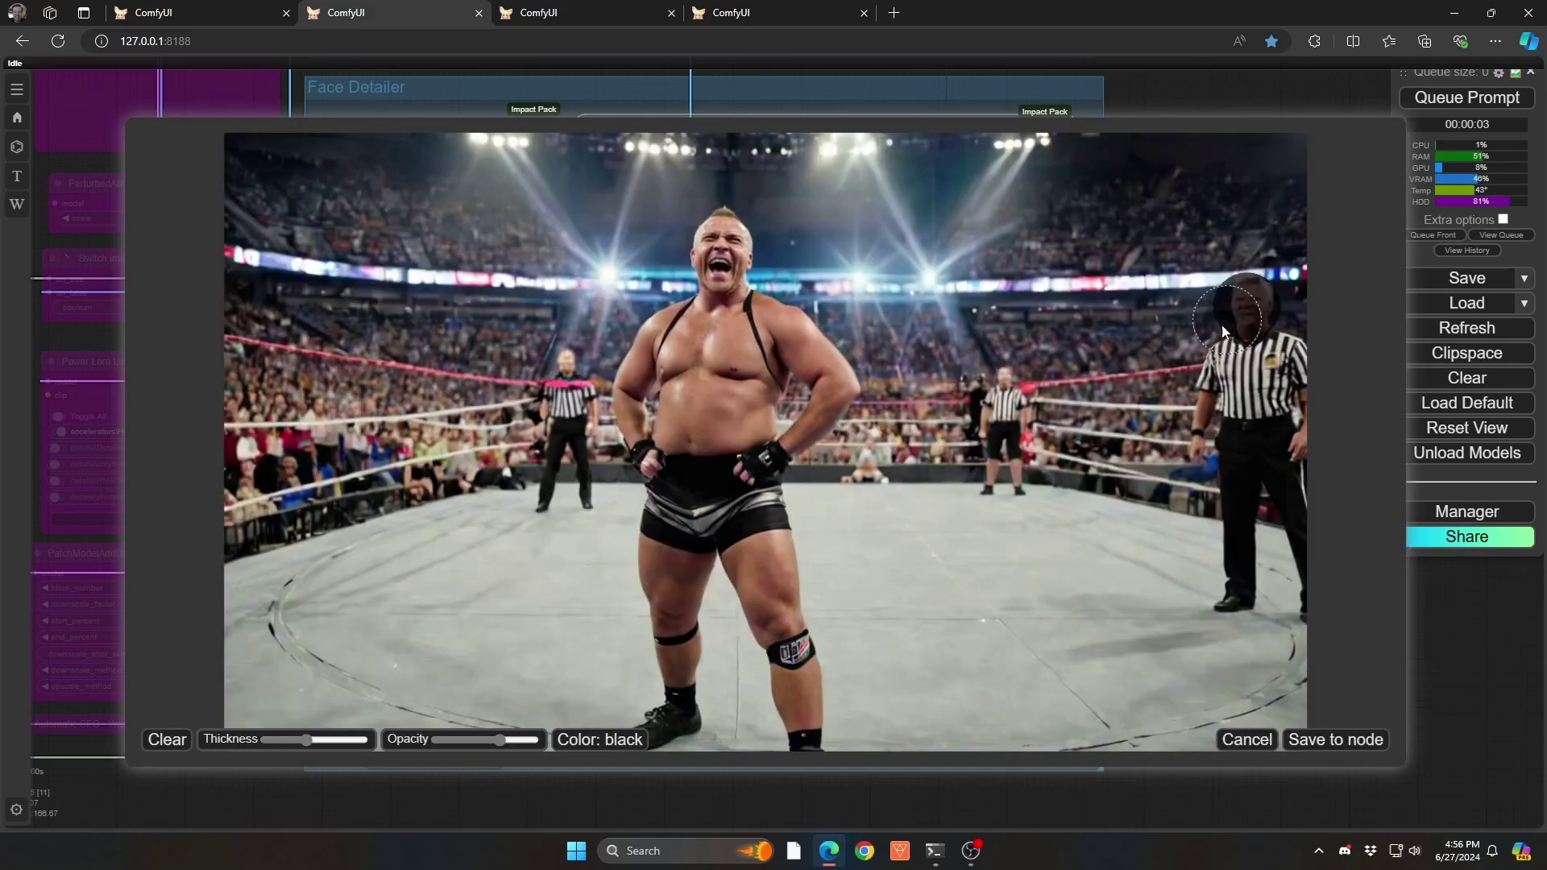
{"action": "scroll", "coordinate": [1007, 395], "scroll_direction": "down", "scroll_amount": 2}
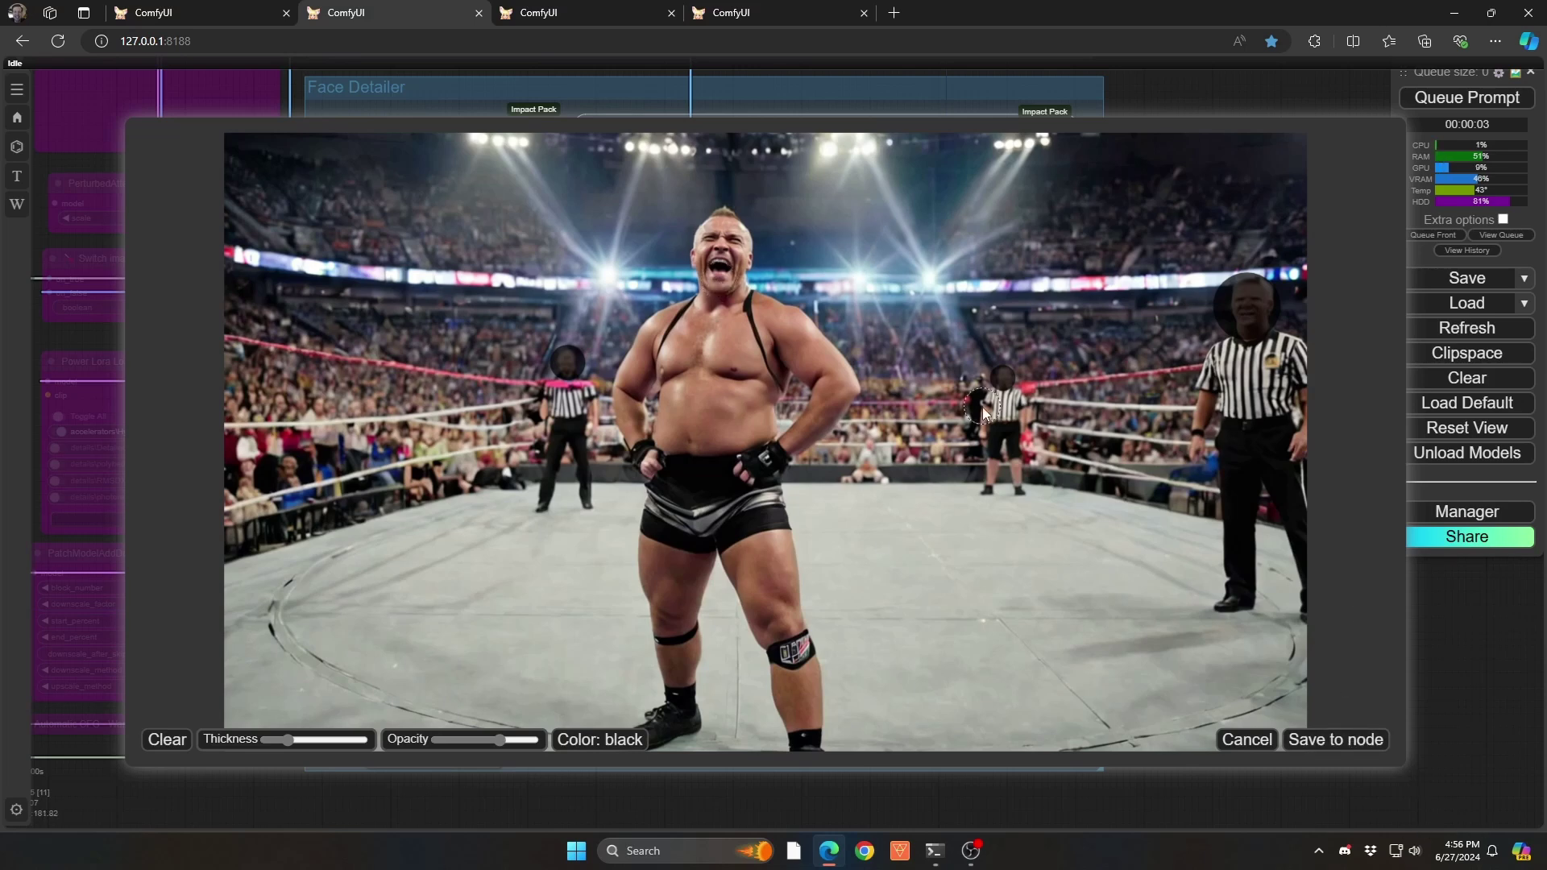
{"action": "left_click", "coordinate": [1342, 741]}
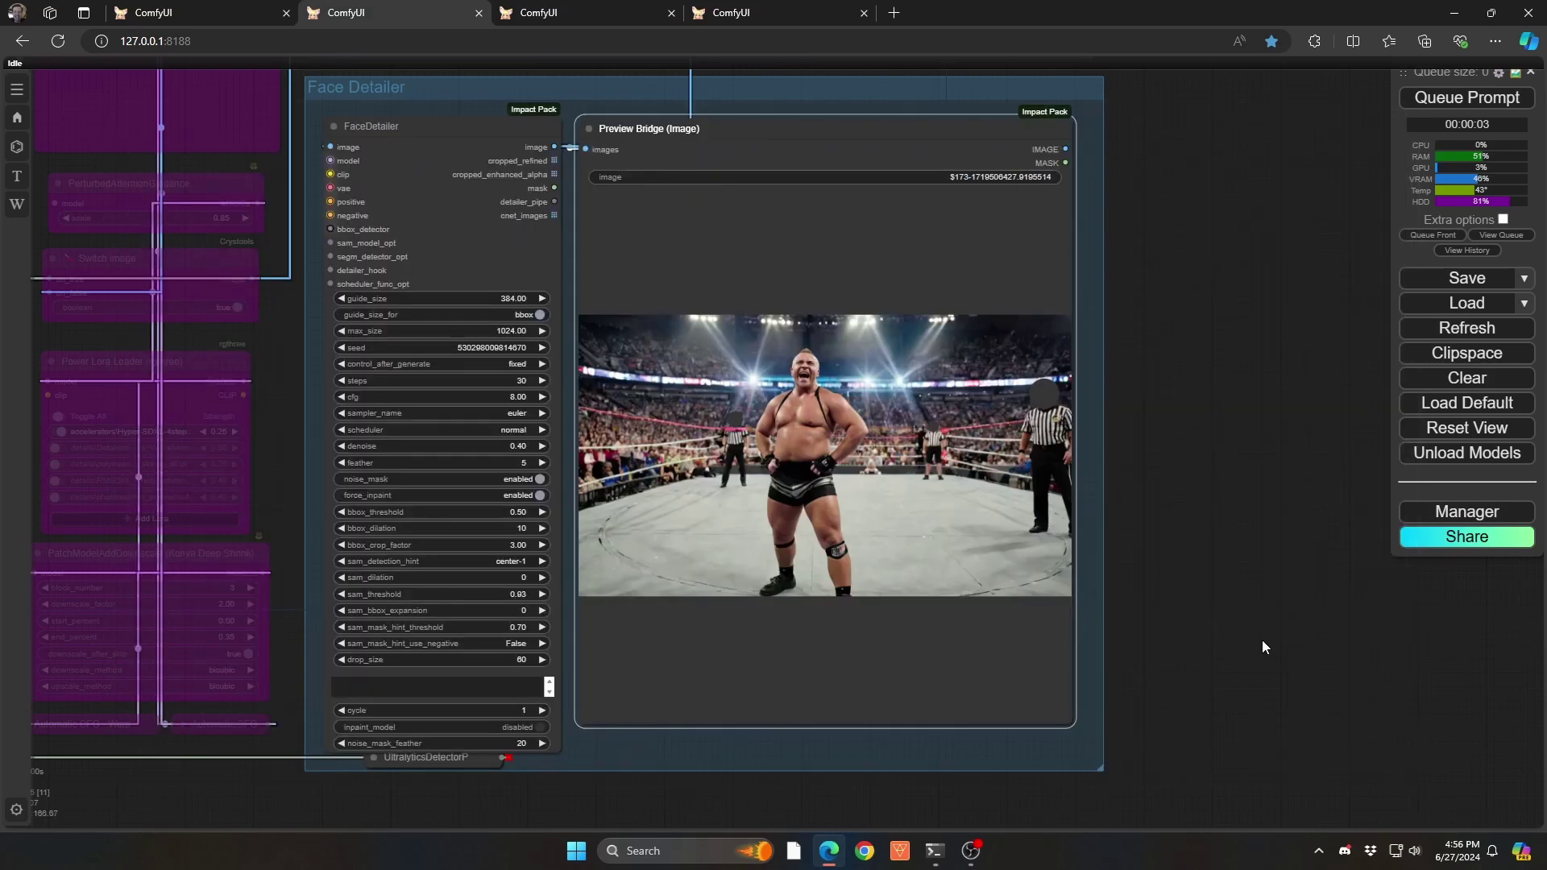
Bypass FaceDetailer with Ctrl+B and add a Detailer (SEGS) node via a 'detai' search.
{"action": "left_click", "coordinate": [412, 127]}
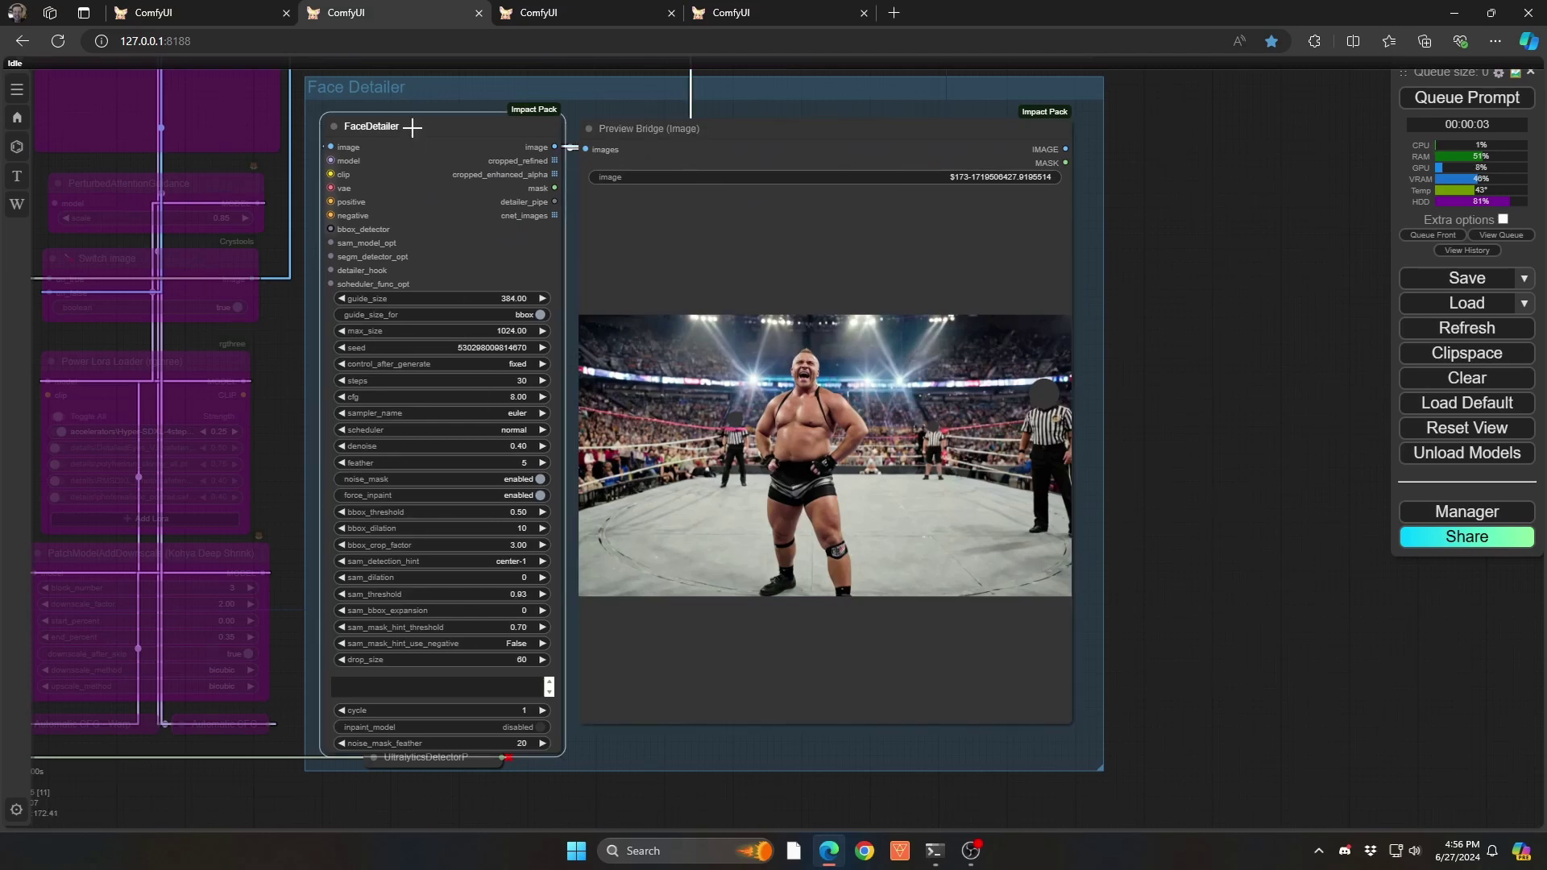
{"action": "key", "text": "ctrl+b"}
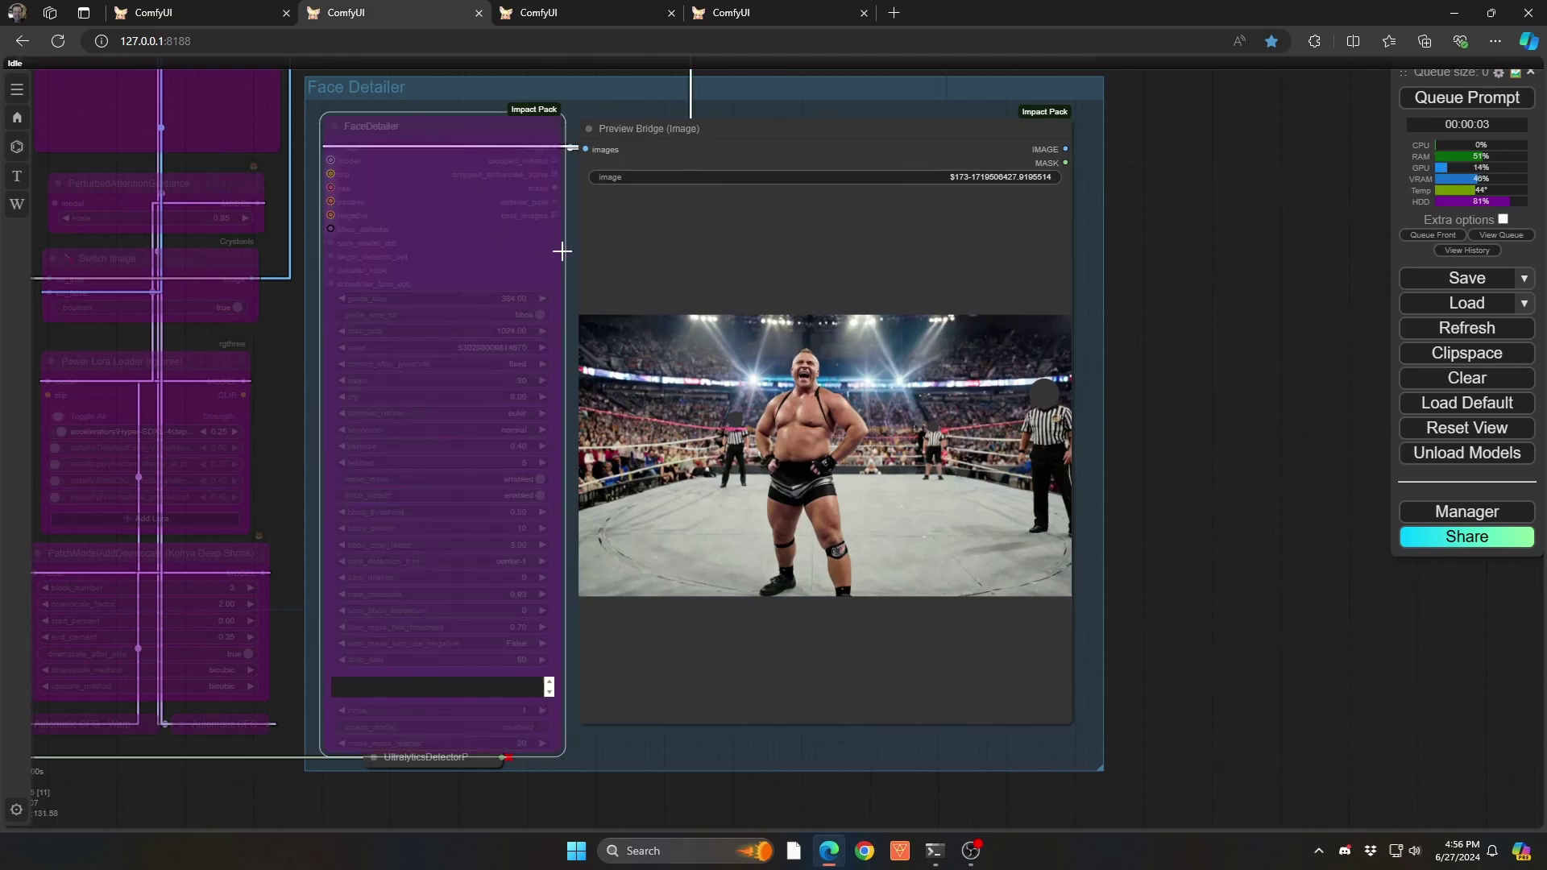
{"action": "double_click", "coordinate": [1166, 211]}
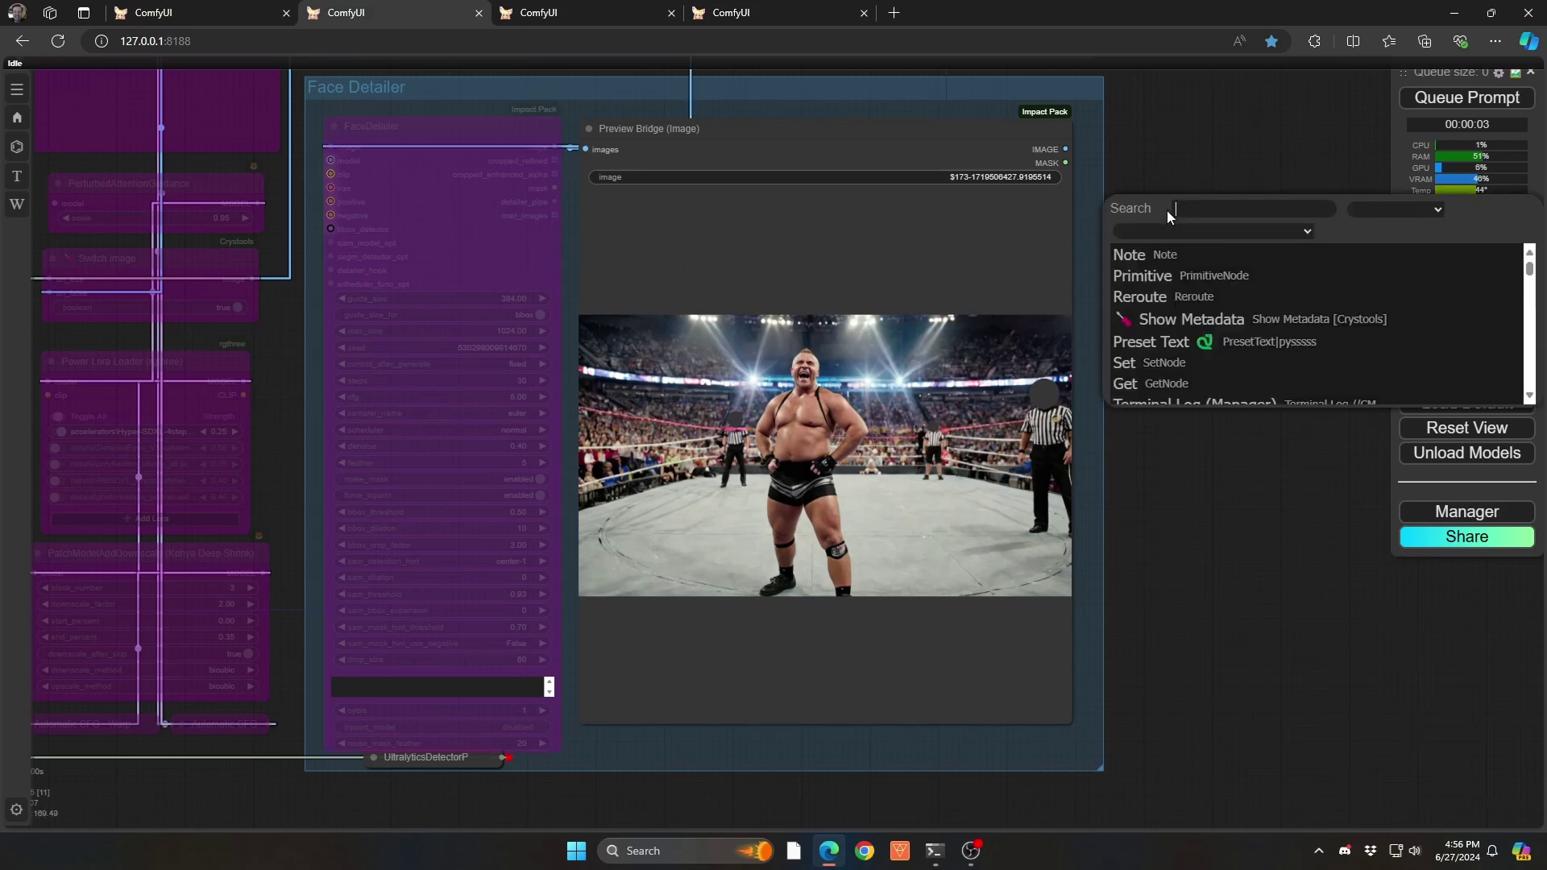
{"action": "type", "text": "det"}
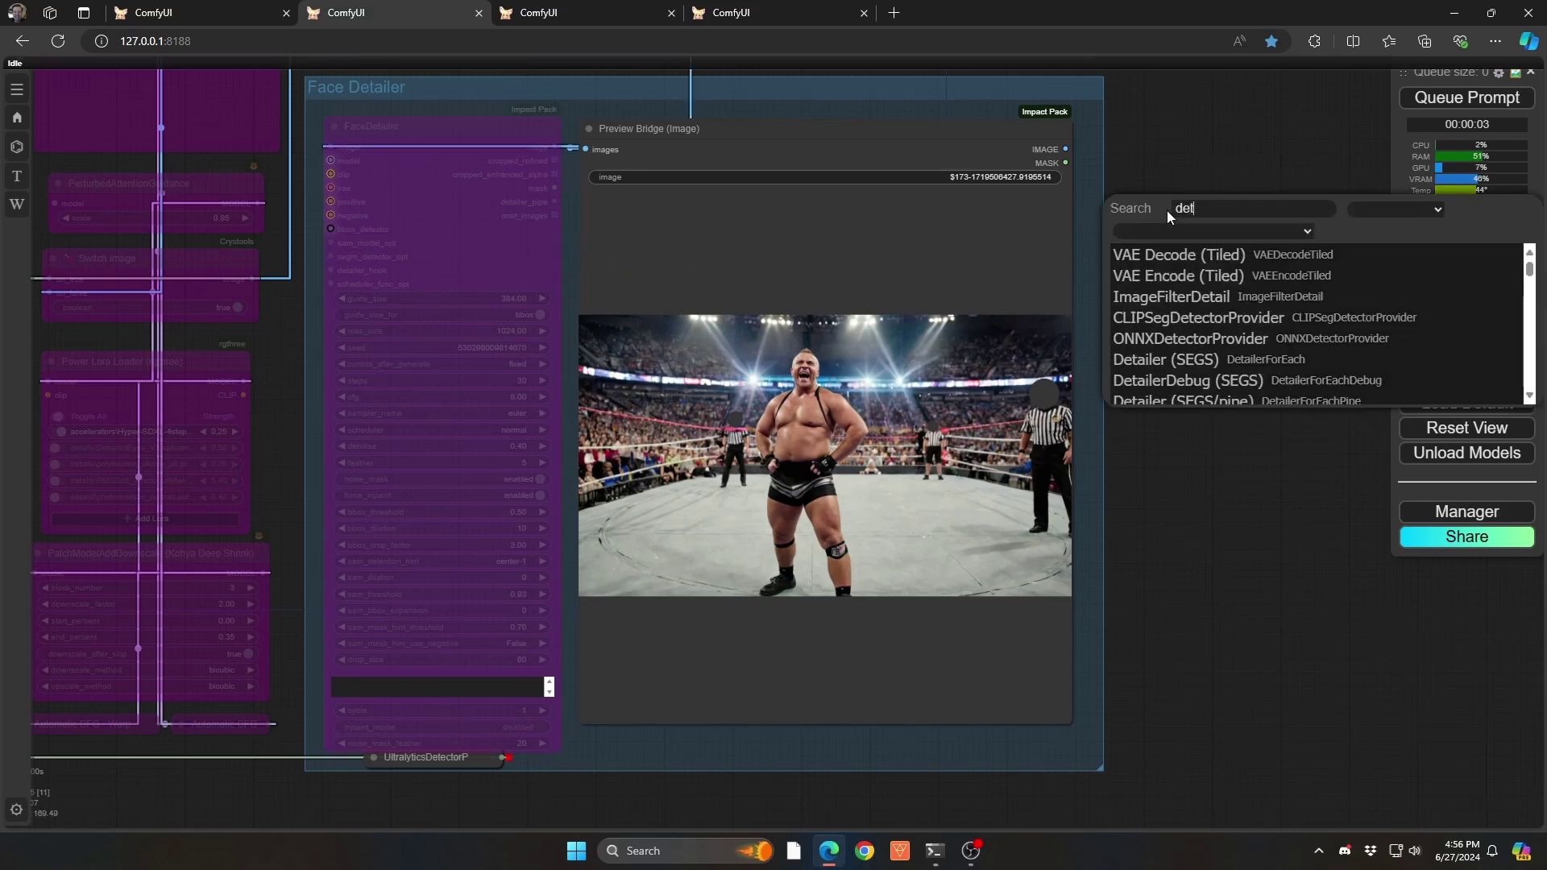
{"action": "type", "text": "ai"}
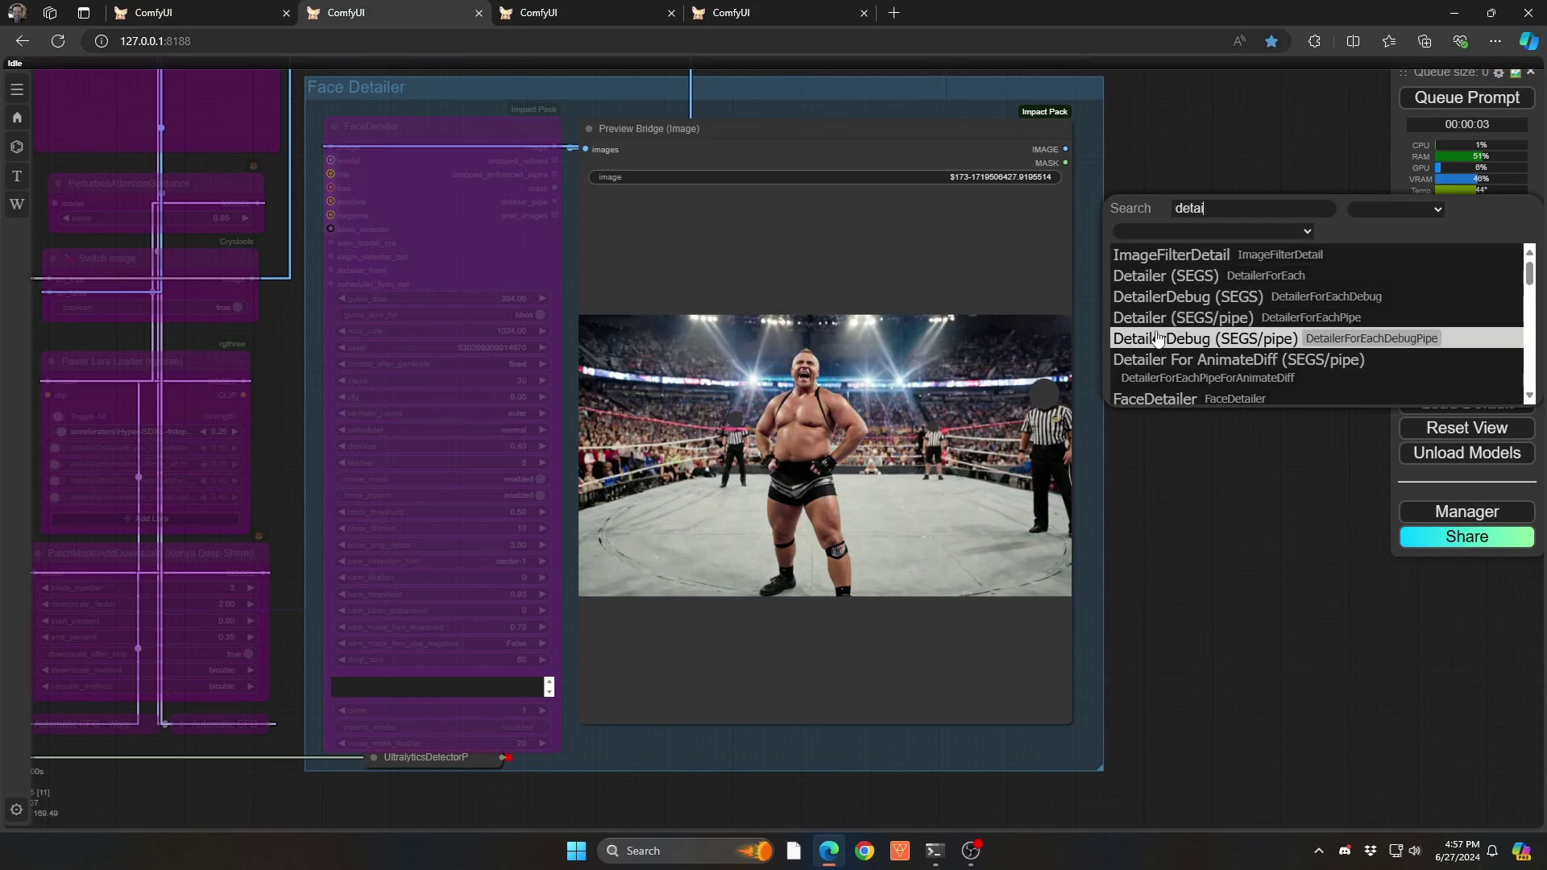
{"action": "left_click", "coordinate": [1158, 274]}
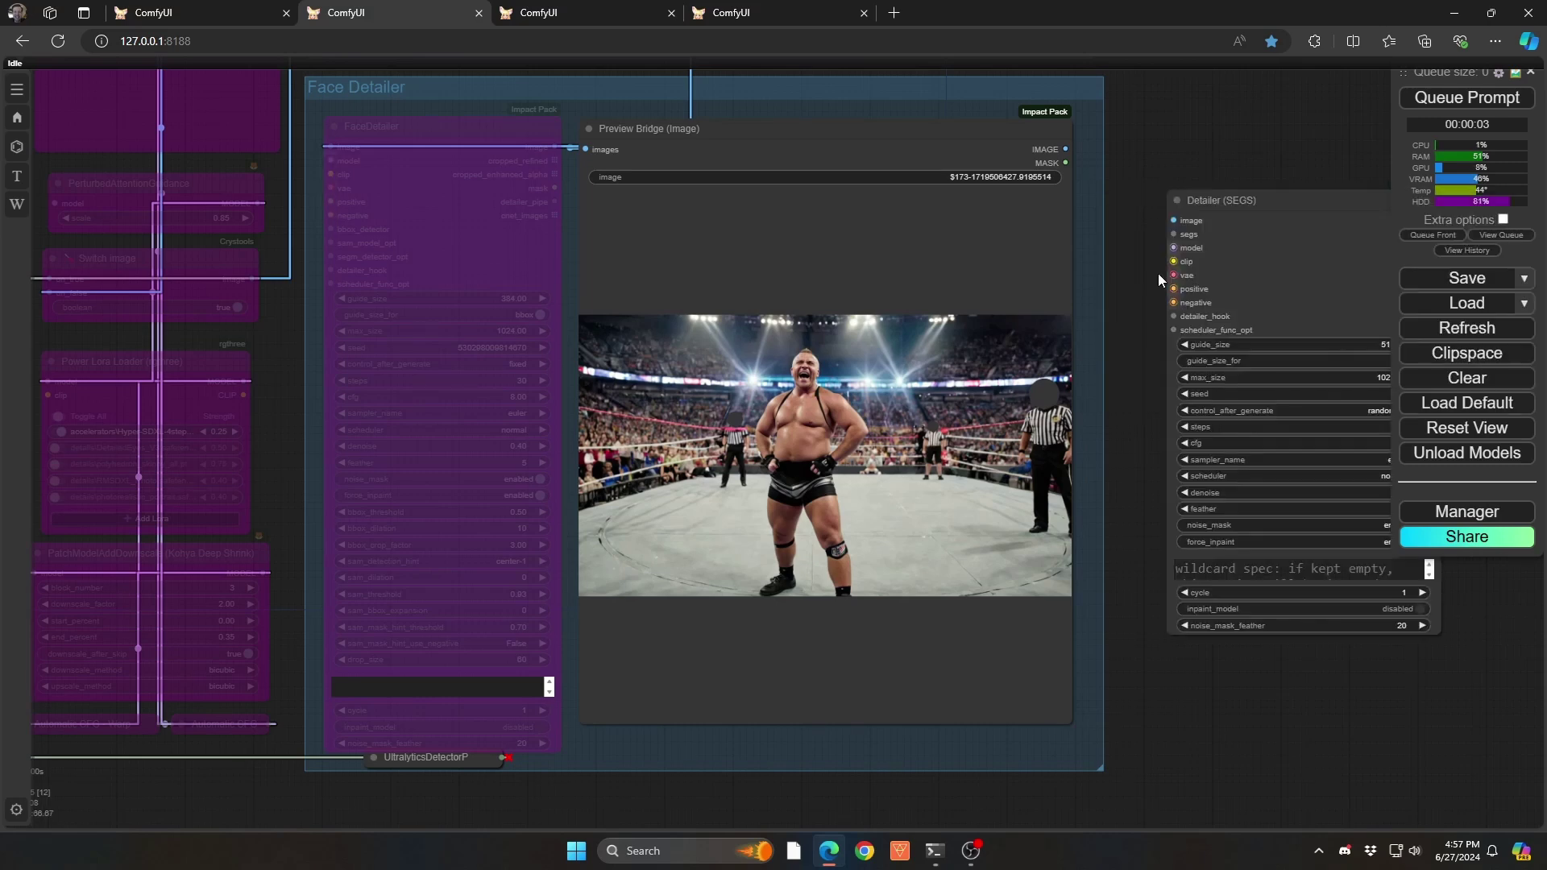
{"action": "left_click_drag", "start_coordinate": [1397, 689], "coordinate": [1202, 683]}
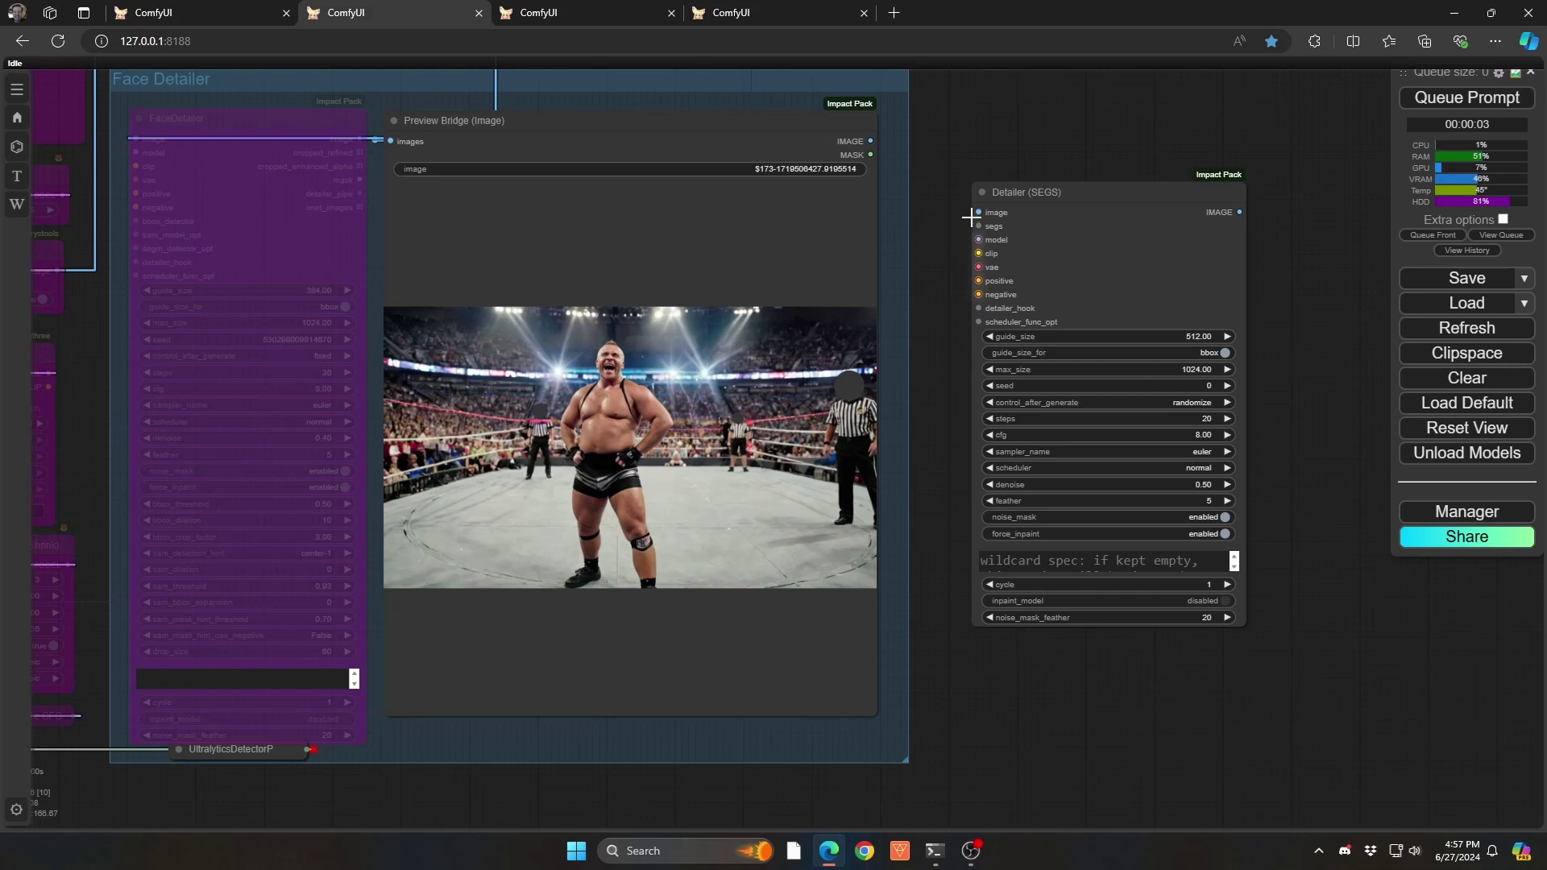
Add a MASK to SEGS node linking the Preview Bridge MASK output to the Detailer segs input.
{"action": "left_click_drag", "start_coordinate": [979, 225], "coordinate": [965, 98]}
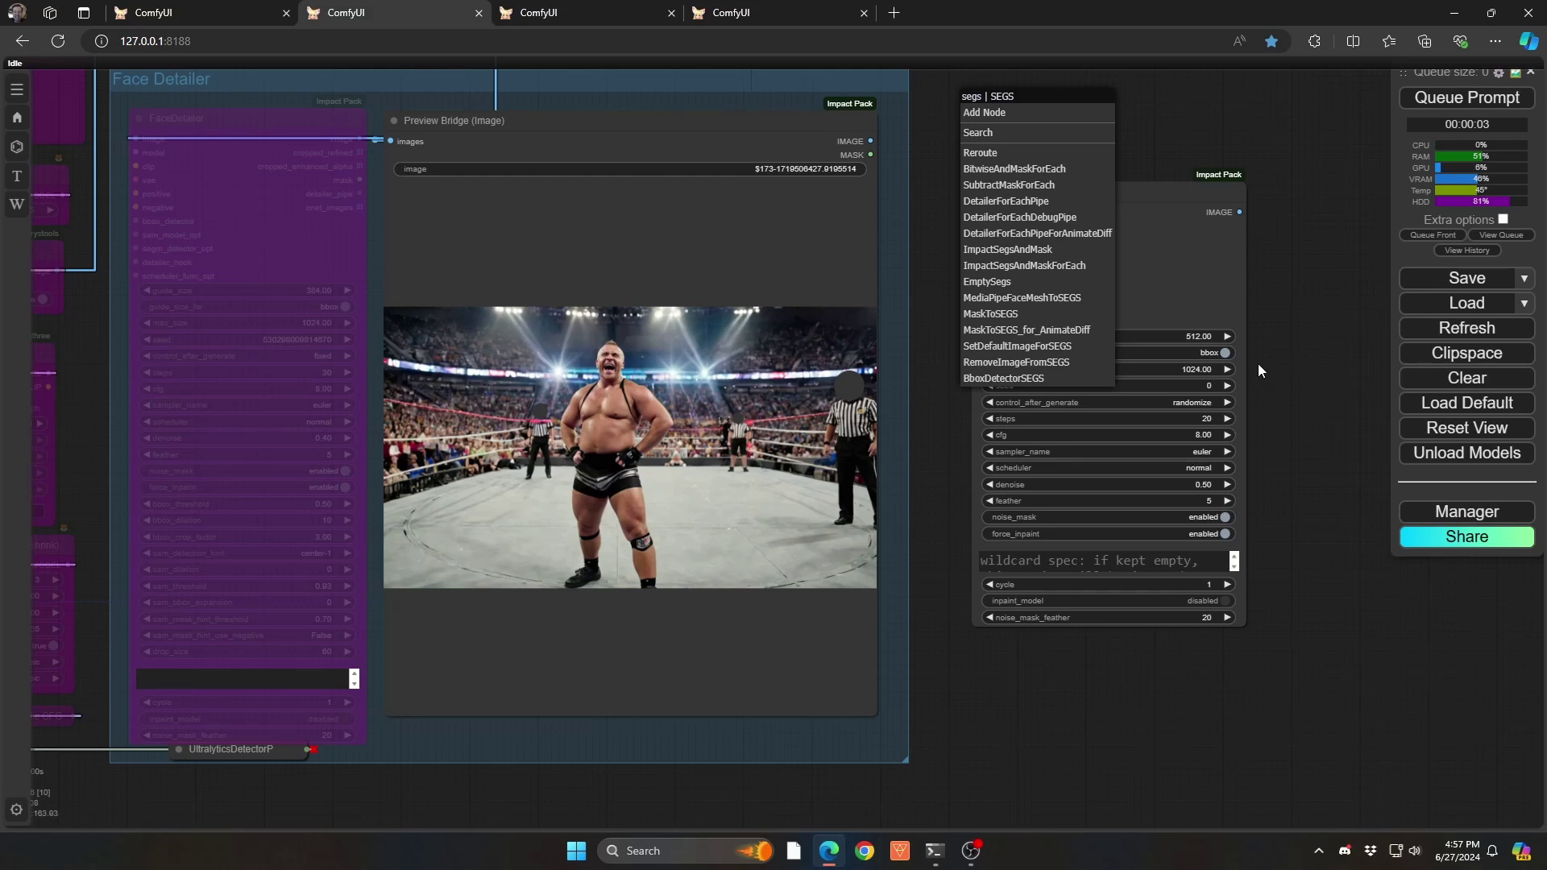
{"action": "left_click", "coordinate": [1281, 327]}
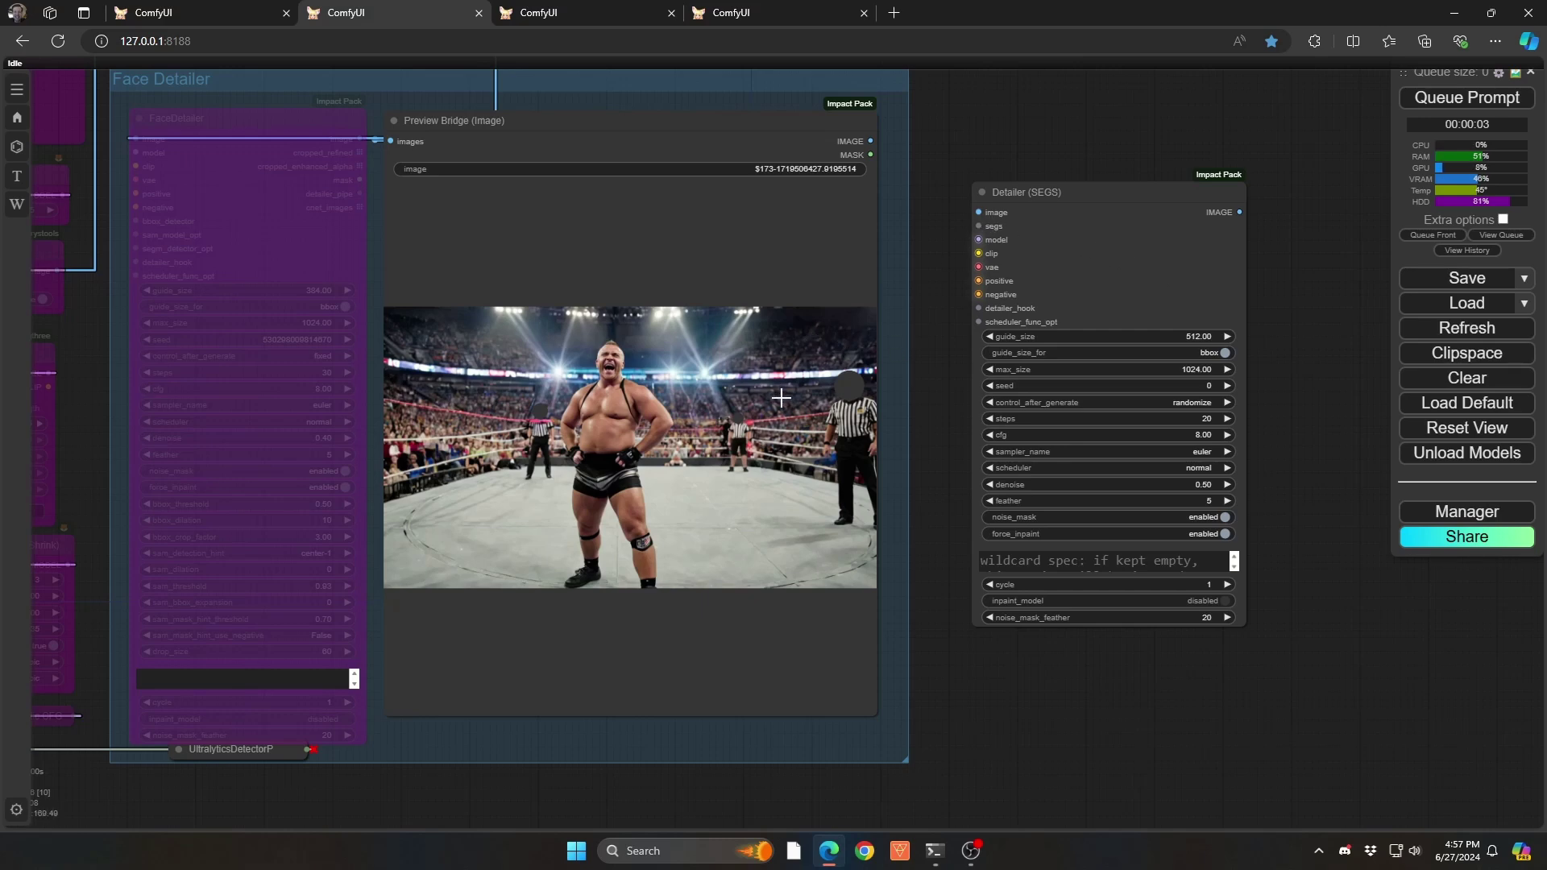
{"action": "left_click_drag", "start_coordinate": [979, 227], "coordinate": [1005, 123]}
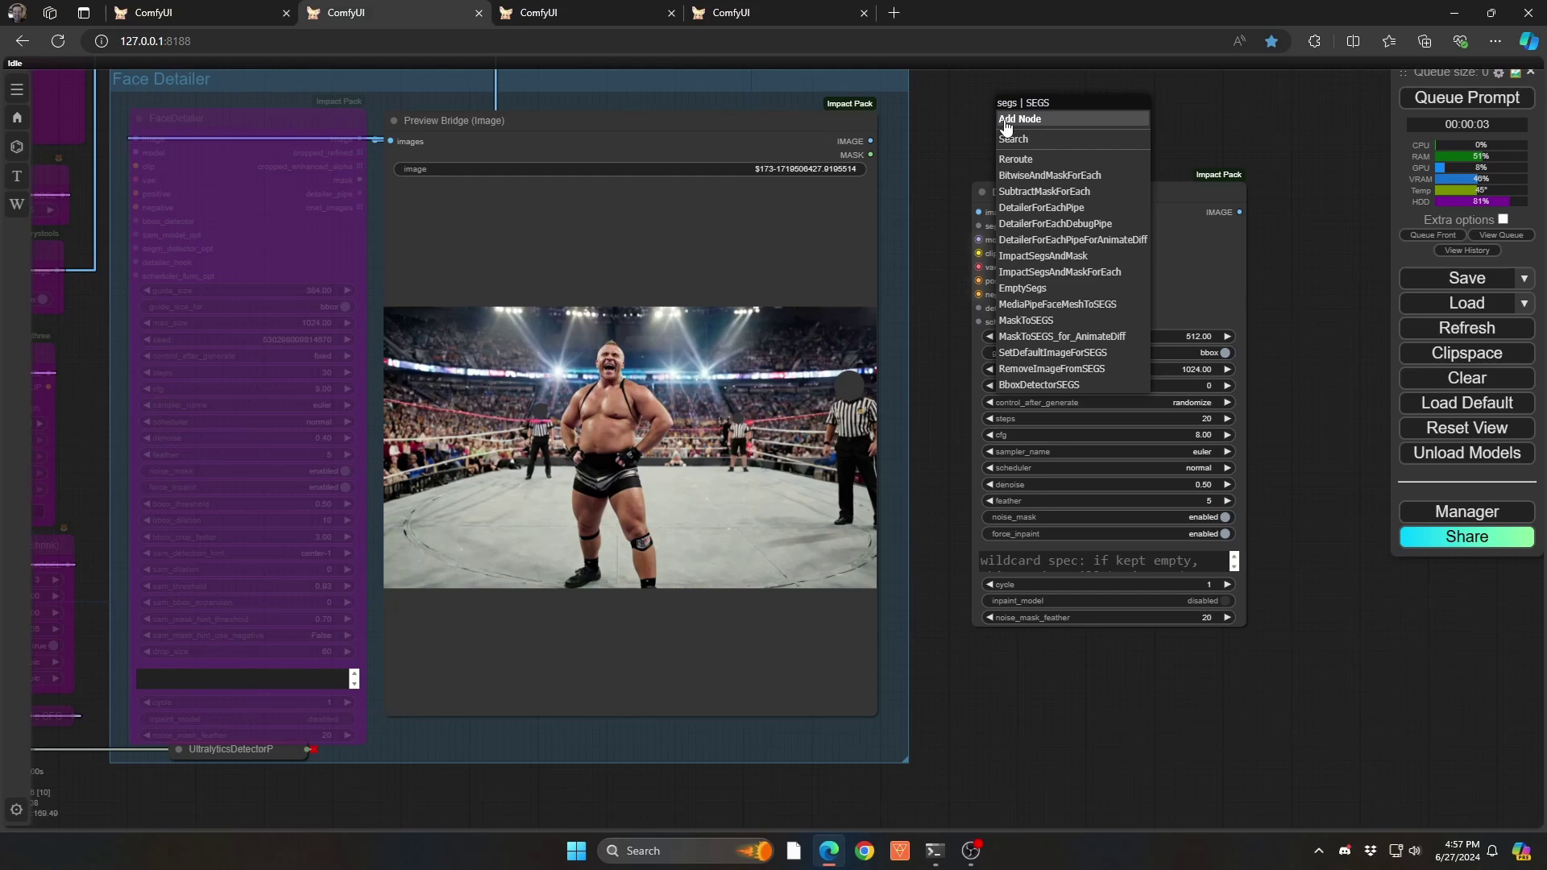
{"action": "left_click", "coordinate": [1028, 322]}
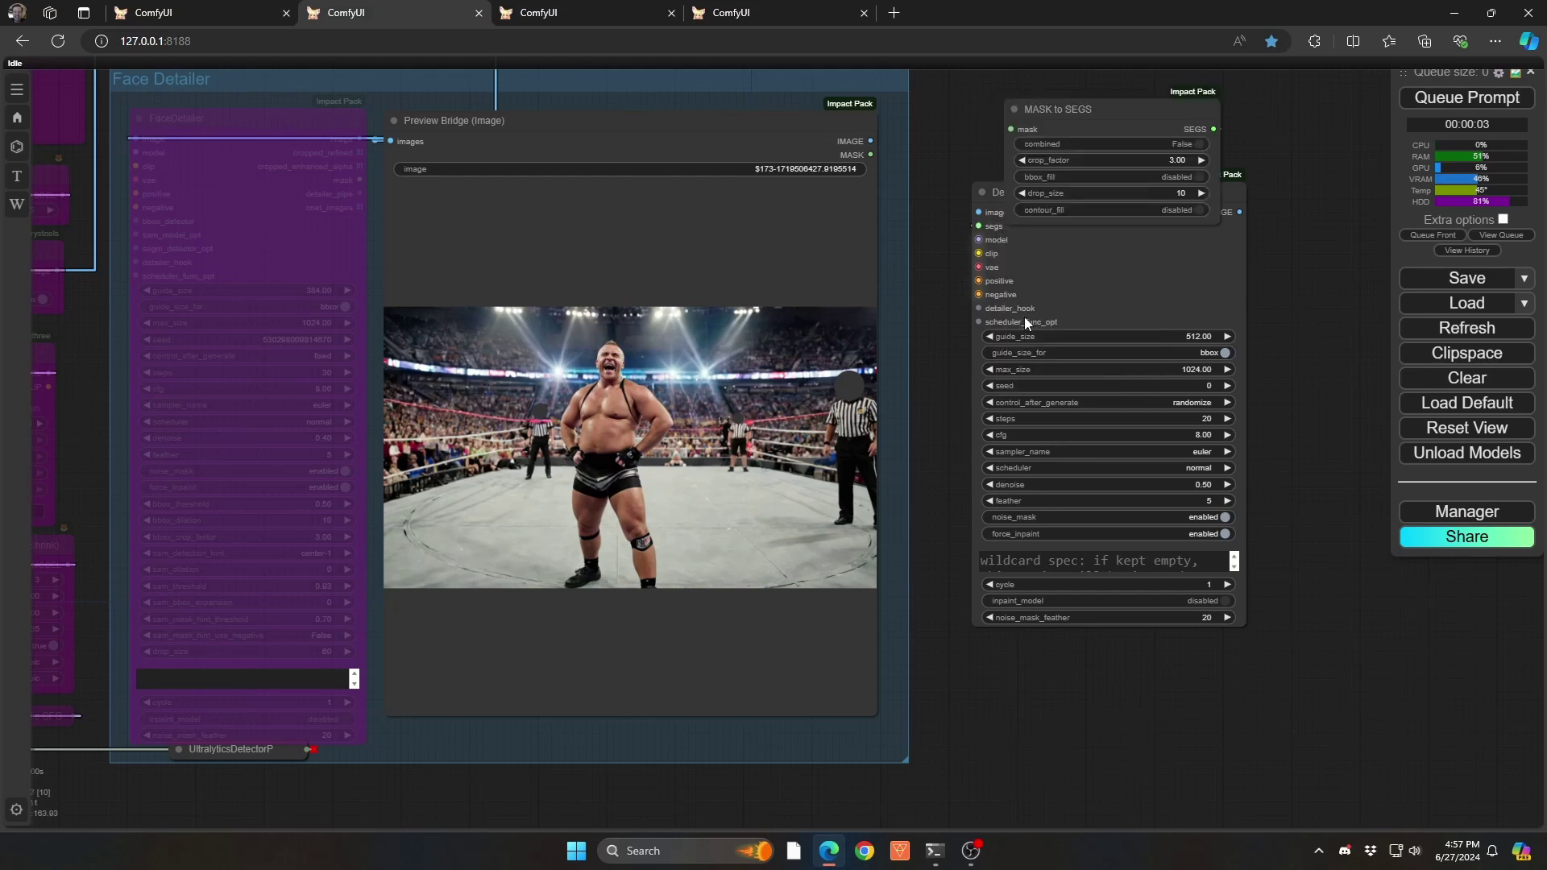
{"action": "left_click_drag", "start_coordinate": [1093, 111], "coordinate": [1220, 85]}
{"action": "left_click_drag", "start_coordinate": [1289, 354], "coordinate": [1197, 494]}
{"action": "left_click_drag", "start_coordinate": [1098, 223], "coordinate": [1039, 137]}
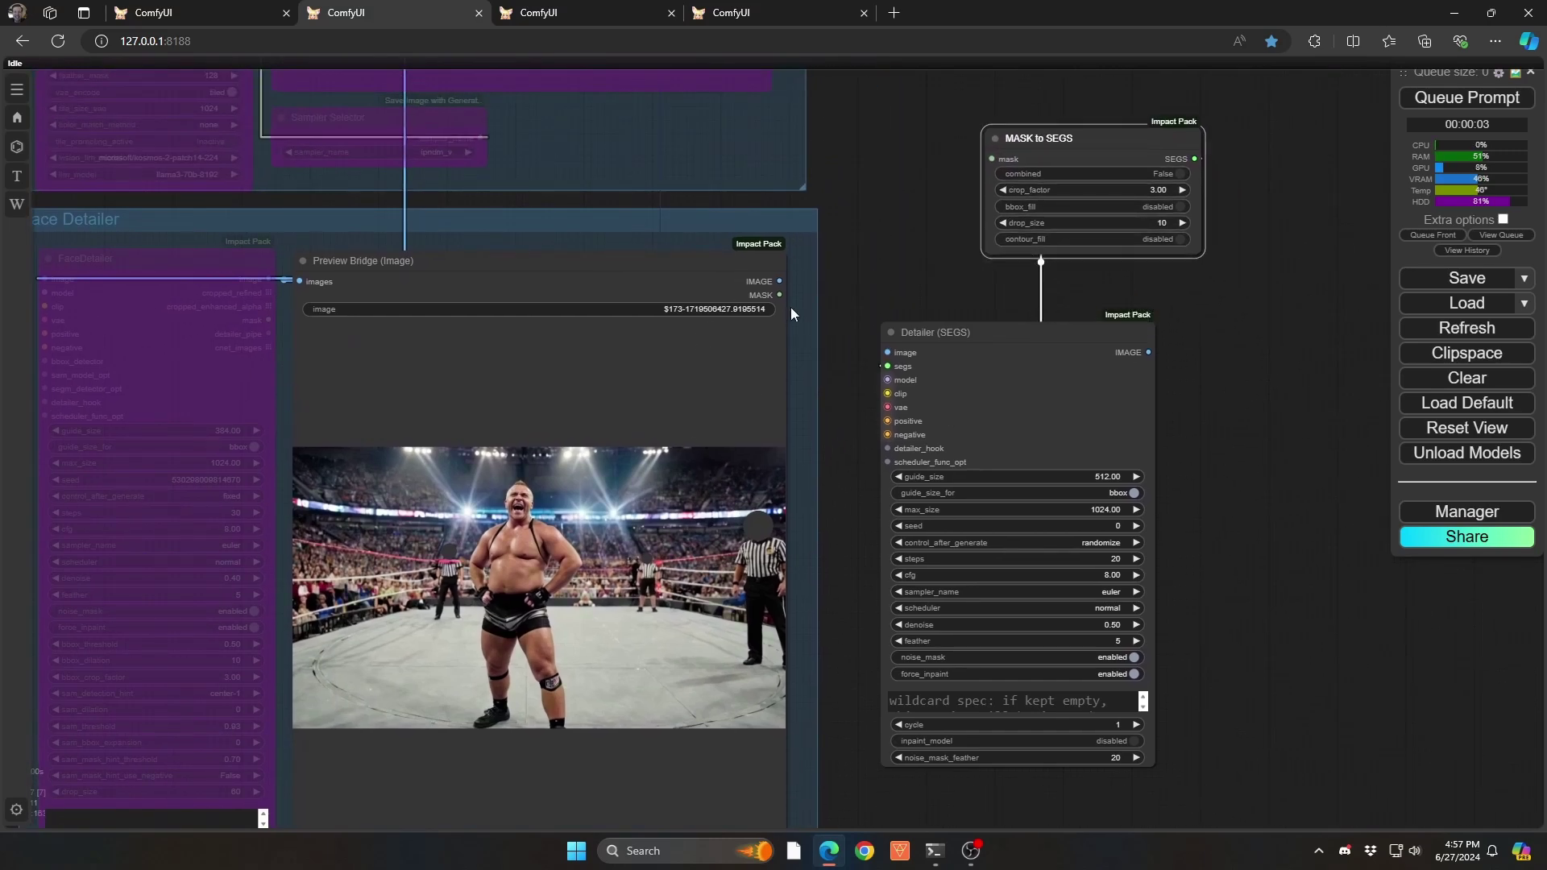
{"action": "left_click_drag", "start_coordinate": [779, 295], "coordinate": [992, 158]}
{"action": "scroll", "coordinate": [1153, 213], "scroll_direction": "down", "scroll_amount": 1}
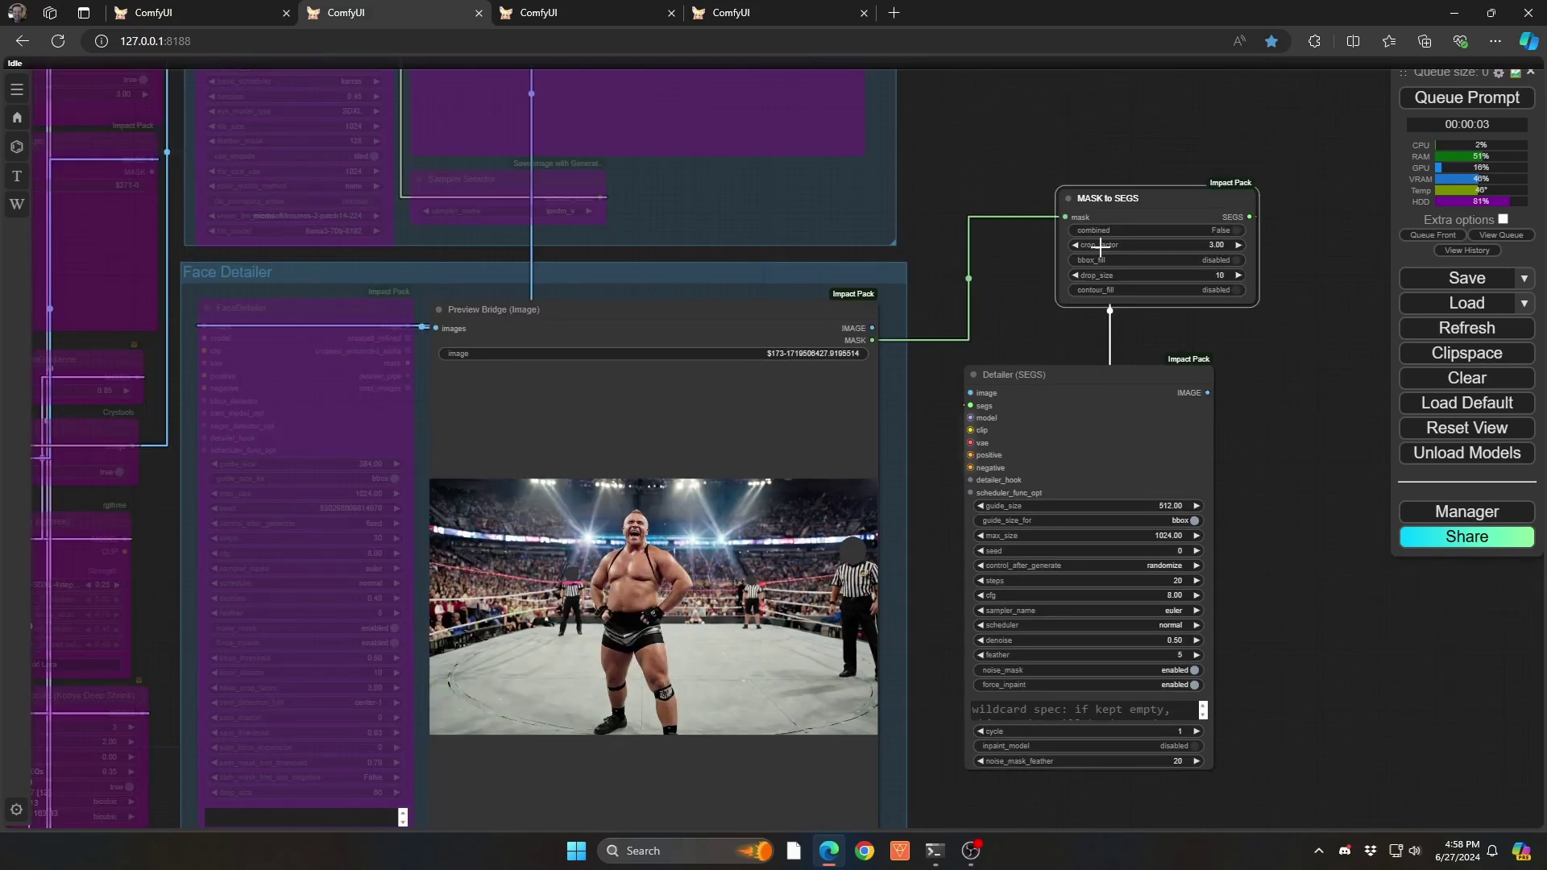
{"action": "left_click_drag", "start_coordinate": [1249, 217], "coordinate": [971, 405]}
Attach a Preview Bridge (Image) node to the Detailer (SEGS) IMAGE output.
{"action": "scroll", "coordinate": [1313, 509], "scroll_direction": "up", "scroll_amount": 3}
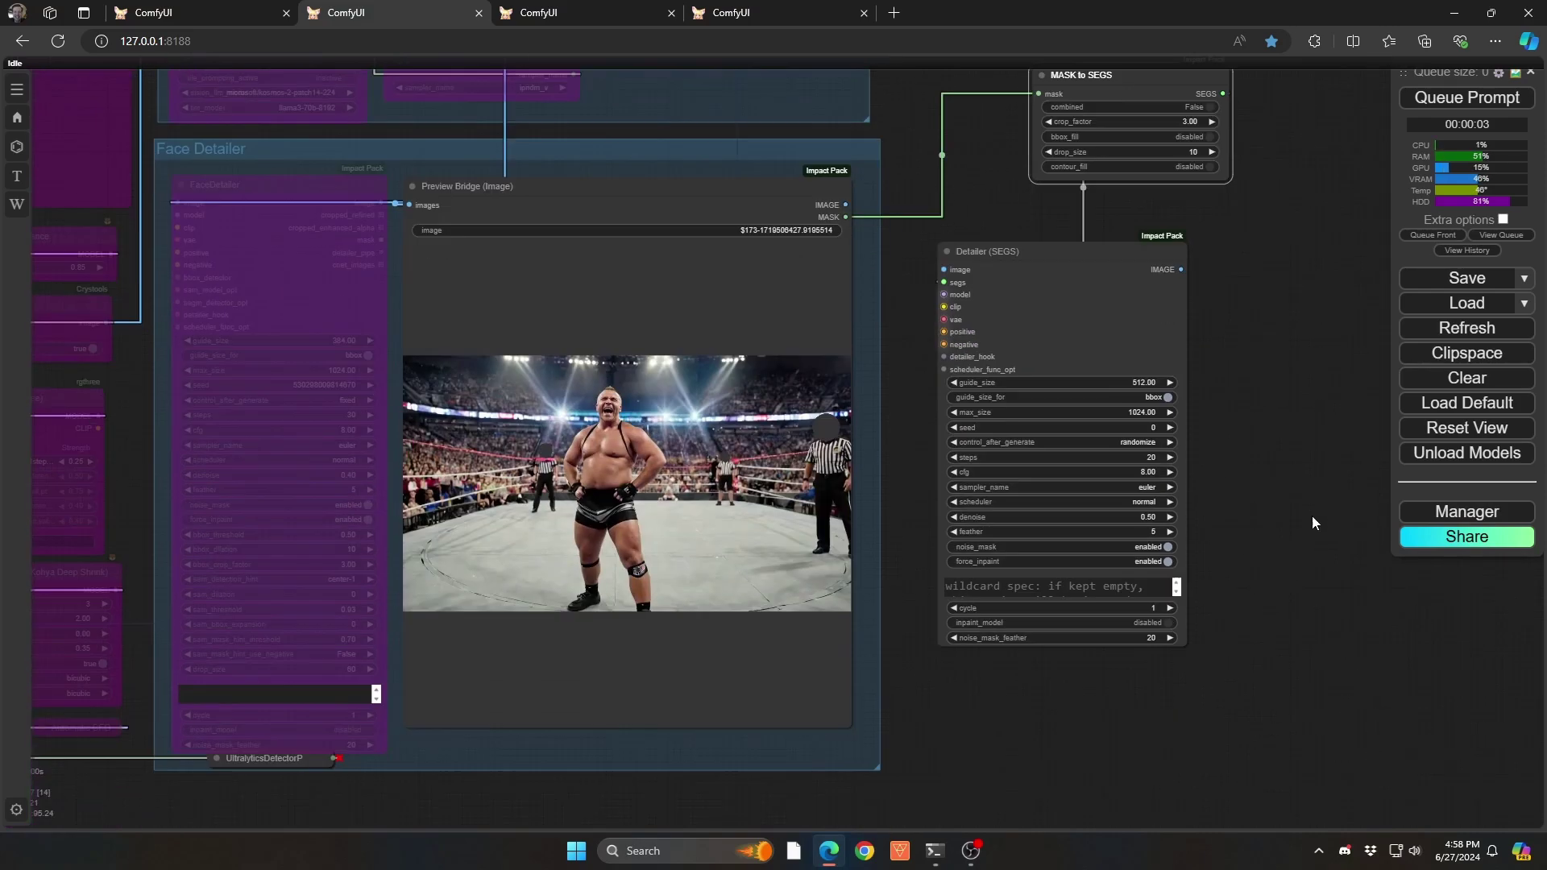
{"action": "scroll", "coordinate": [1117, 473], "scroll_direction": "up", "scroll_amount": 4}
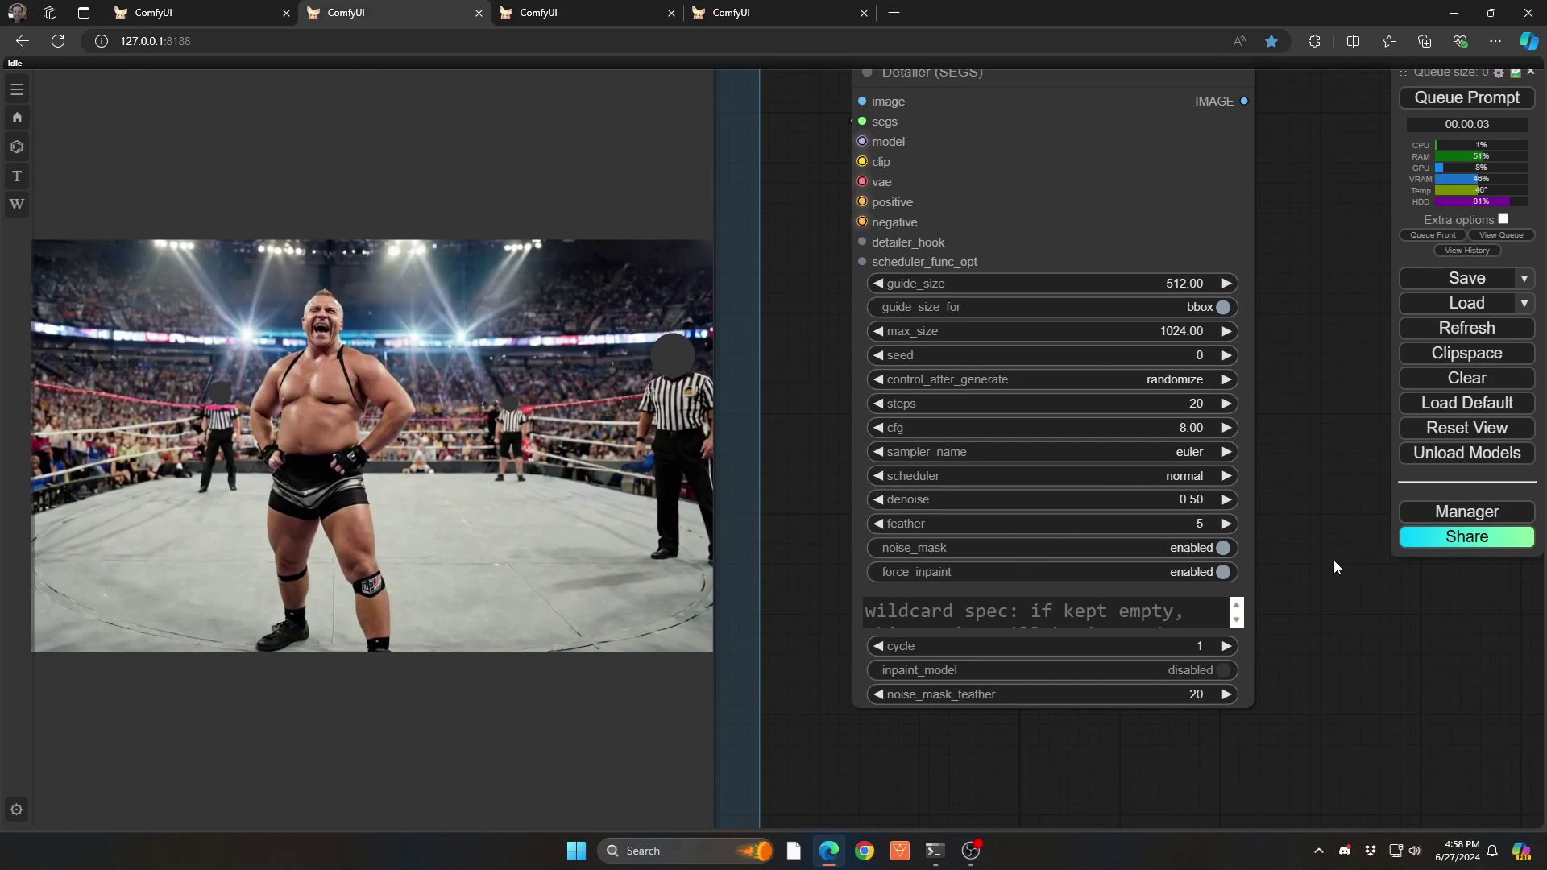
{"action": "left_click_drag", "start_coordinate": [1333, 559], "coordinate": [950, 589]}
{"action": "scroll", "coordinate": [915, 222], "scroll_direction": "down", "scroll_amount": 2}
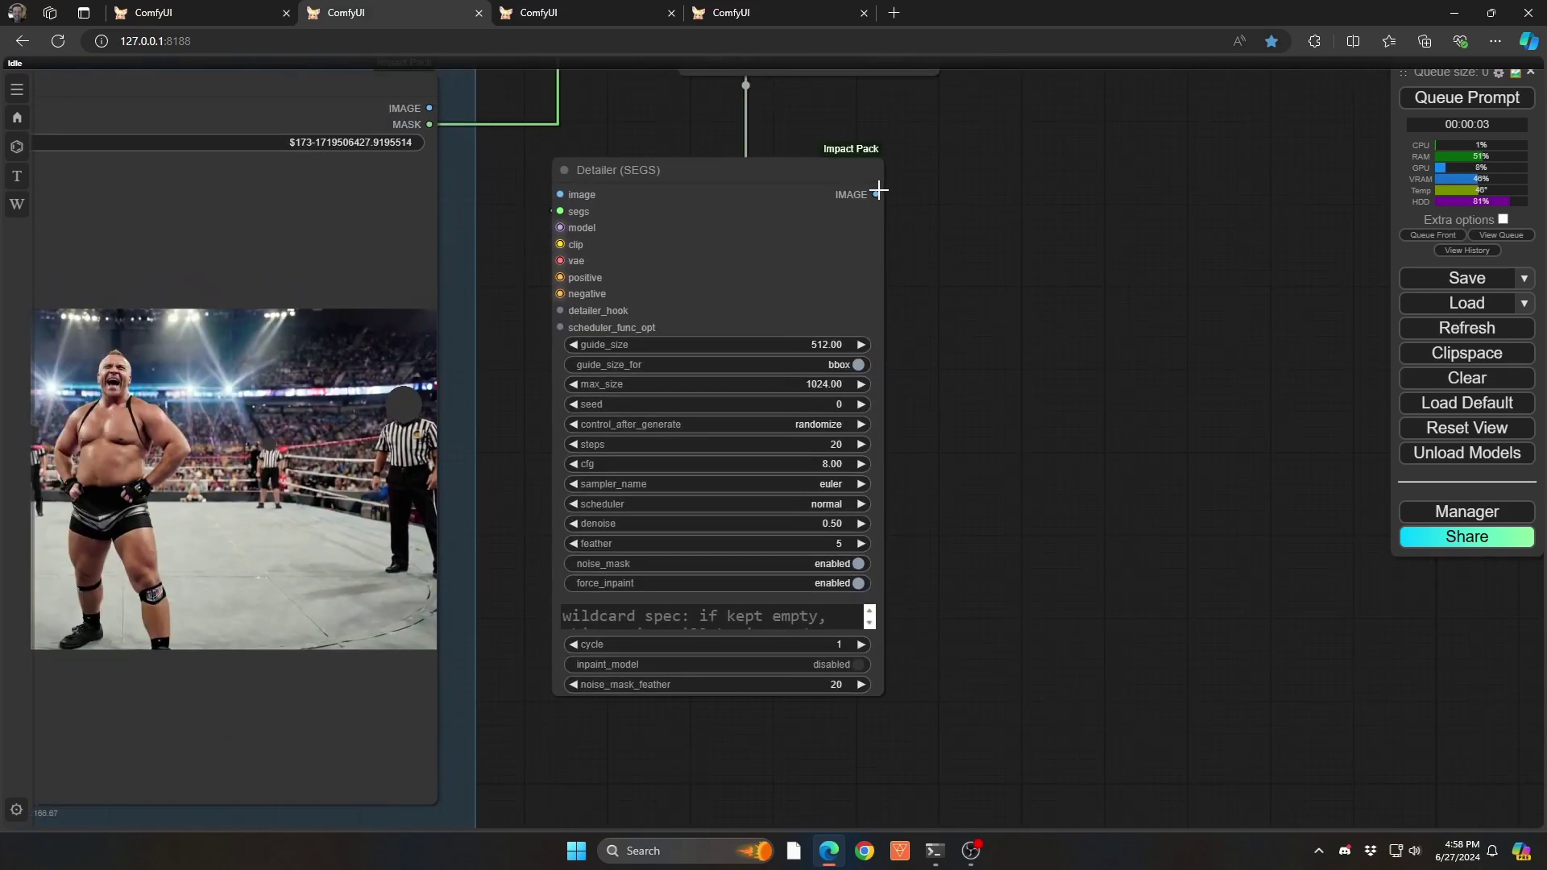
{"action": "left_click_drag", "start_coordinate": [878, 188], "coordinate": [941, 191]}
{"action": "left_click", "coordinate": [962, 229]}
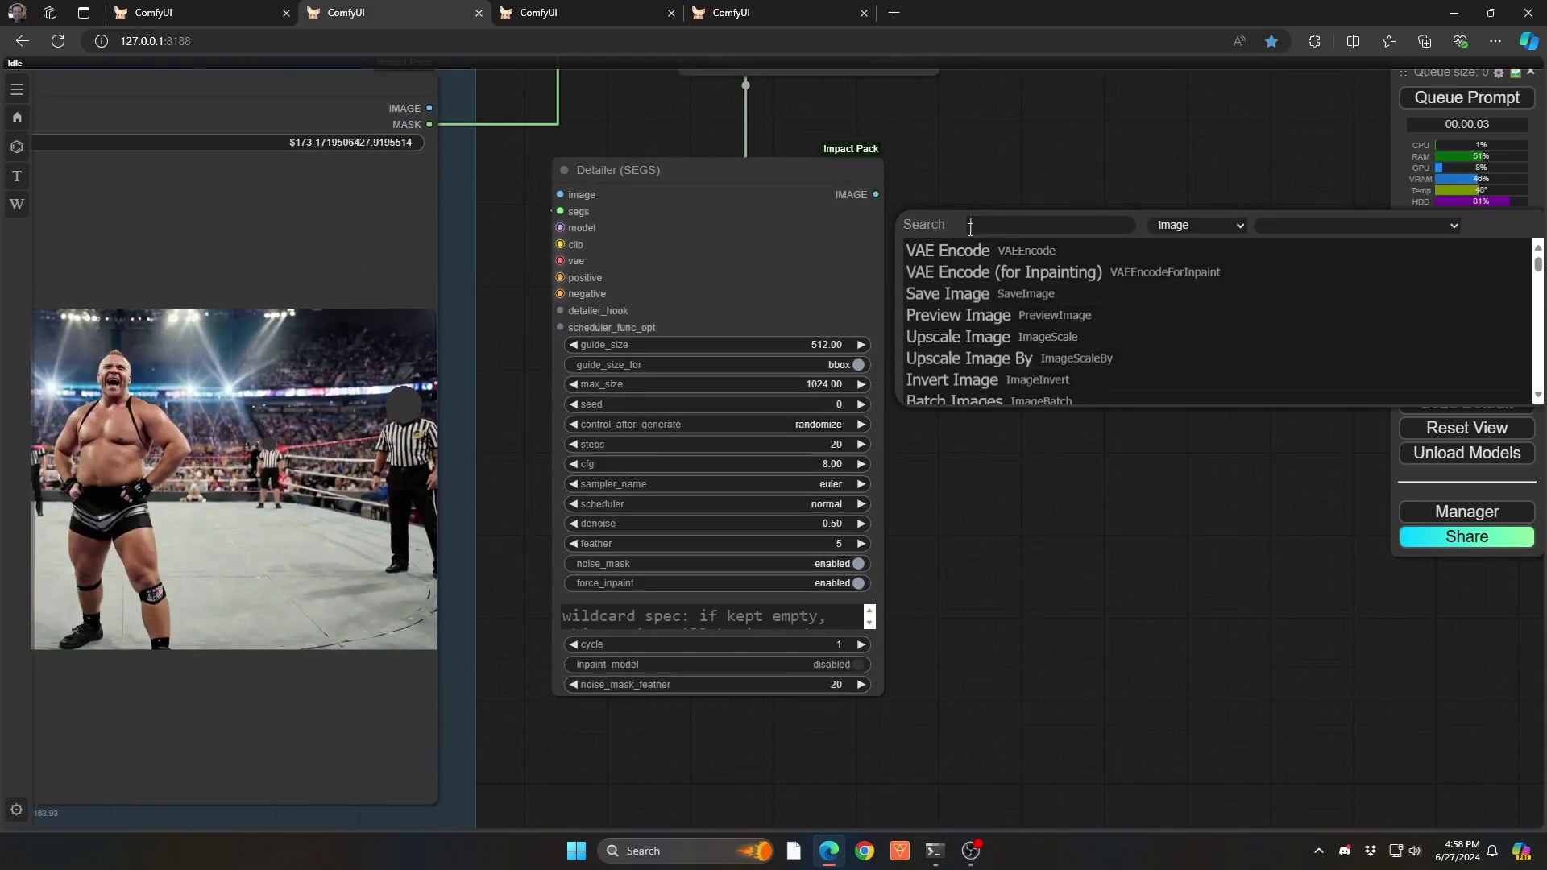
{"action": "type", "text": "br"}
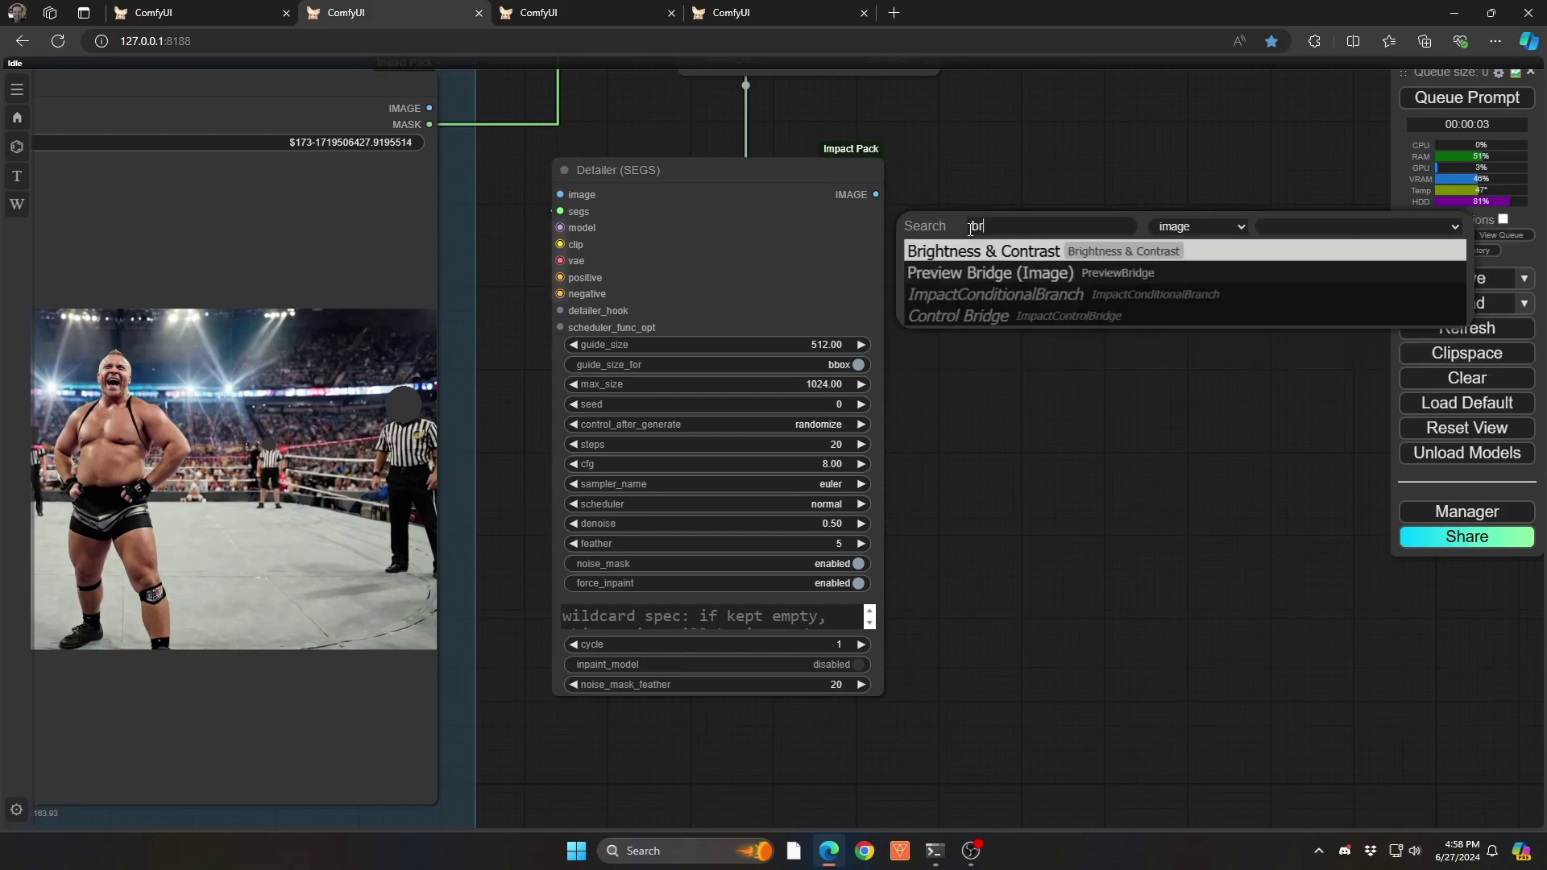
{"action": "left_click", "coordinate": [990, 272]}
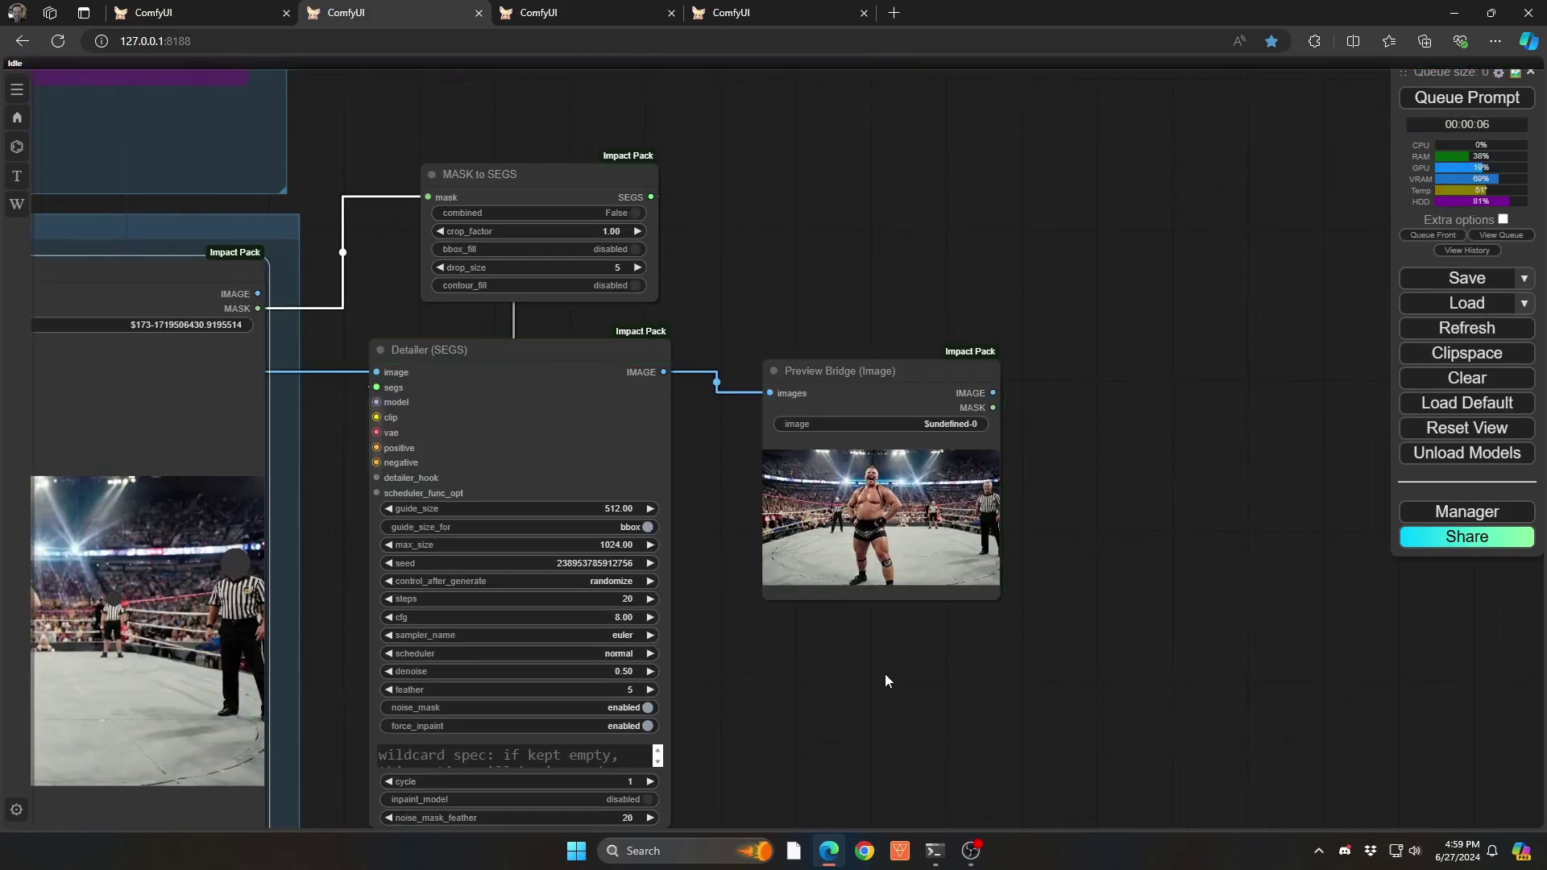
{"action": "scroll", "coordinate": [927, 547], "scroll_direction": "up", "scroll_amount": 15}
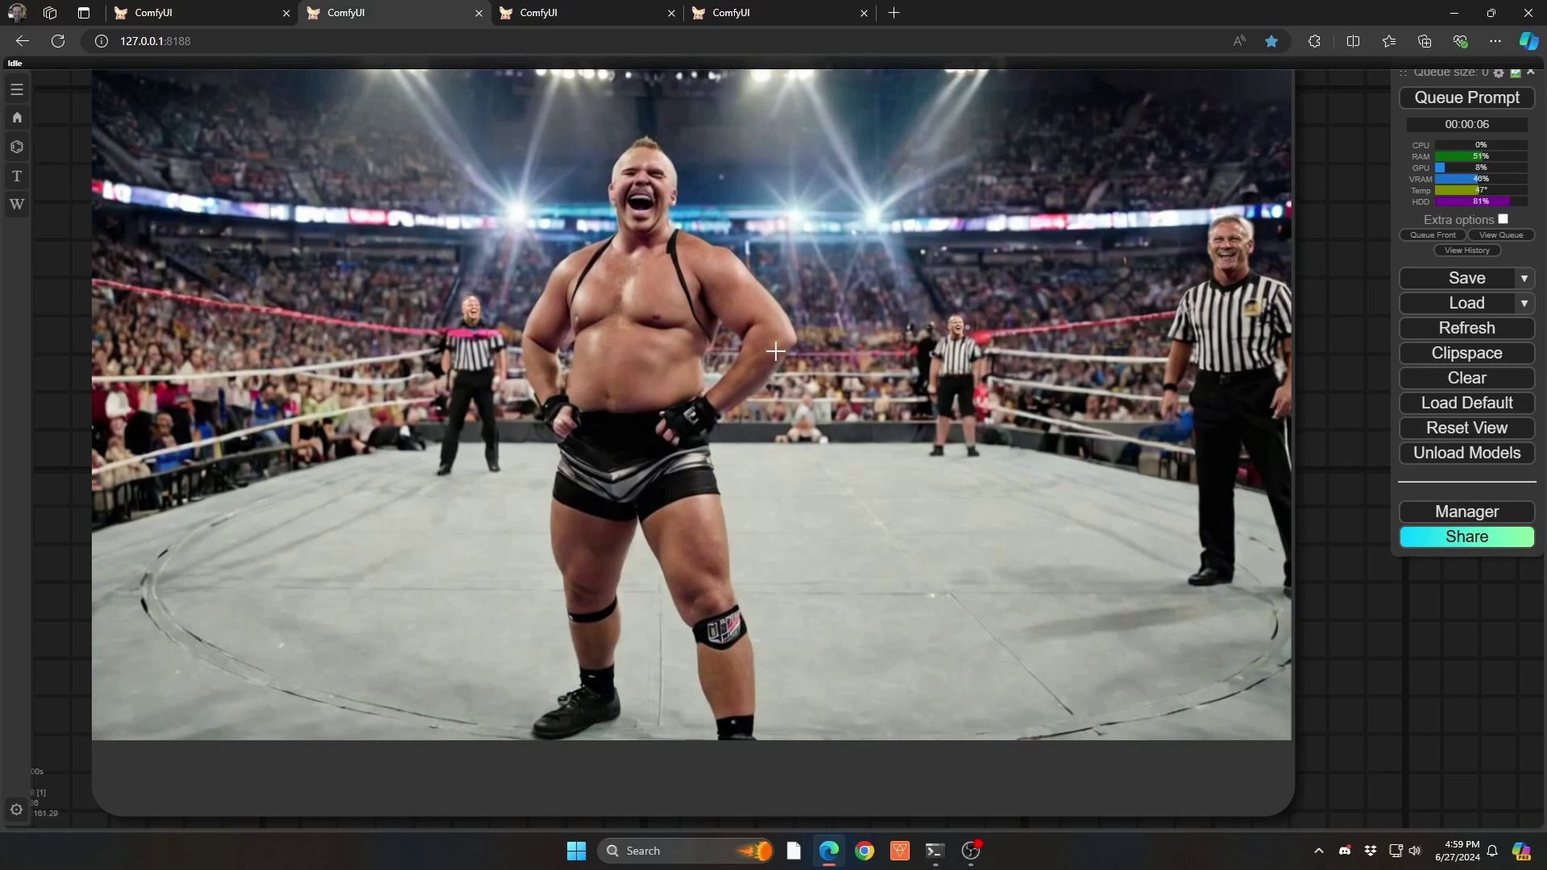
{"action": "scroll", "coordinate": [922, 377], "scroll_direction": "up", "scroll_amount": 3}
{"action": "scroll", "coordinate": [1011, 290], "scroll_direction": "up", "scroll_amount": 1}
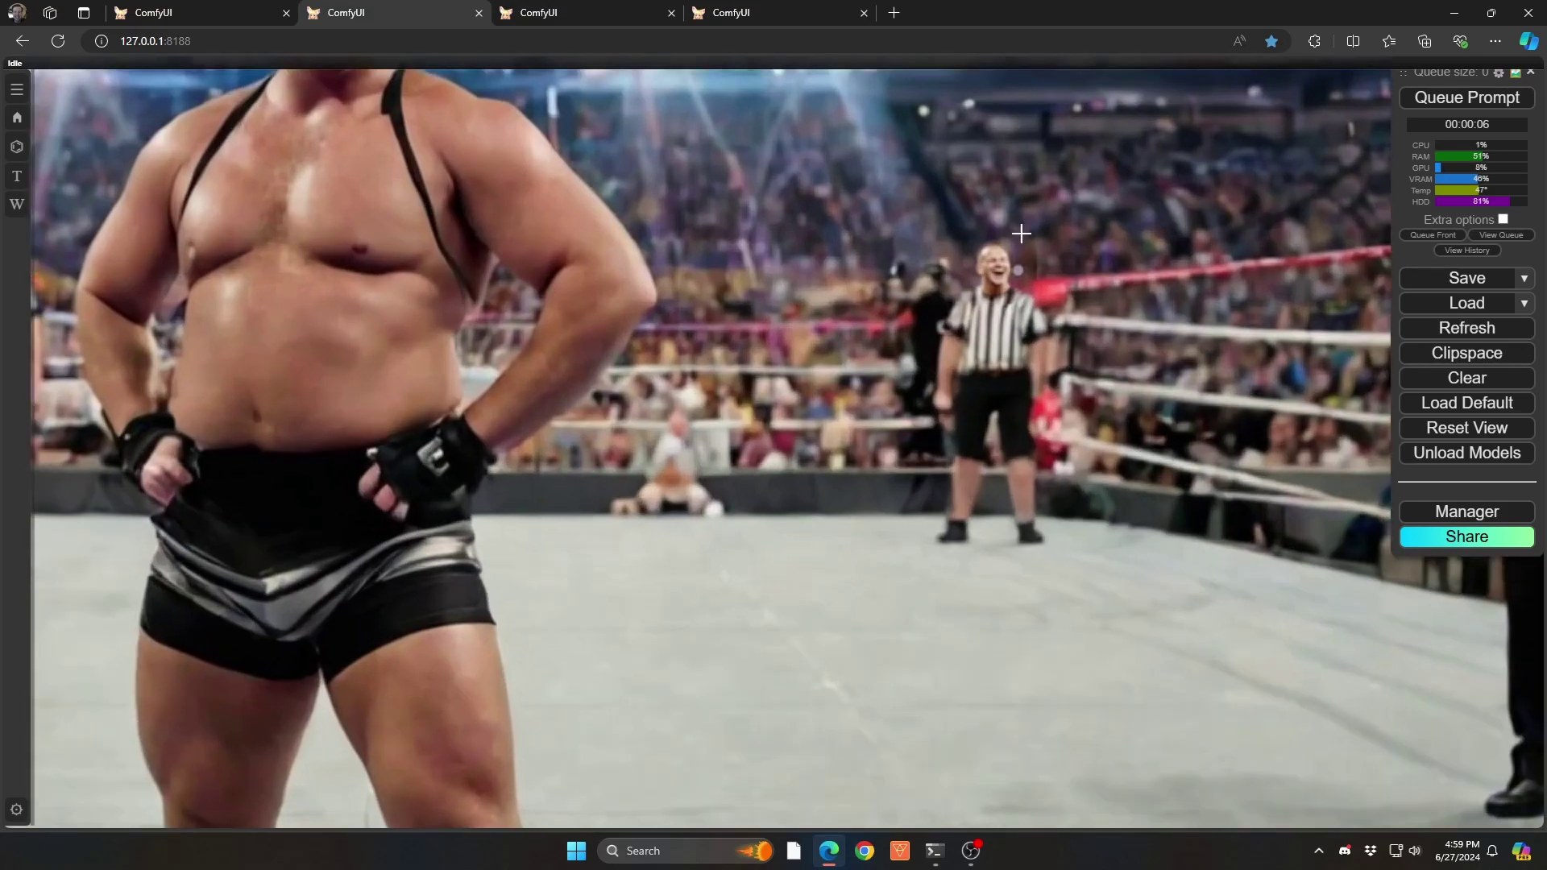
{"action": "scroll", "coordinate": [937, 305], "scroll_direction": "down", "scroll_amount": 3}
{"action": "scroll", "coordinate": [438, 282], "scroll_direction": "up", "scroll_amount": 2}
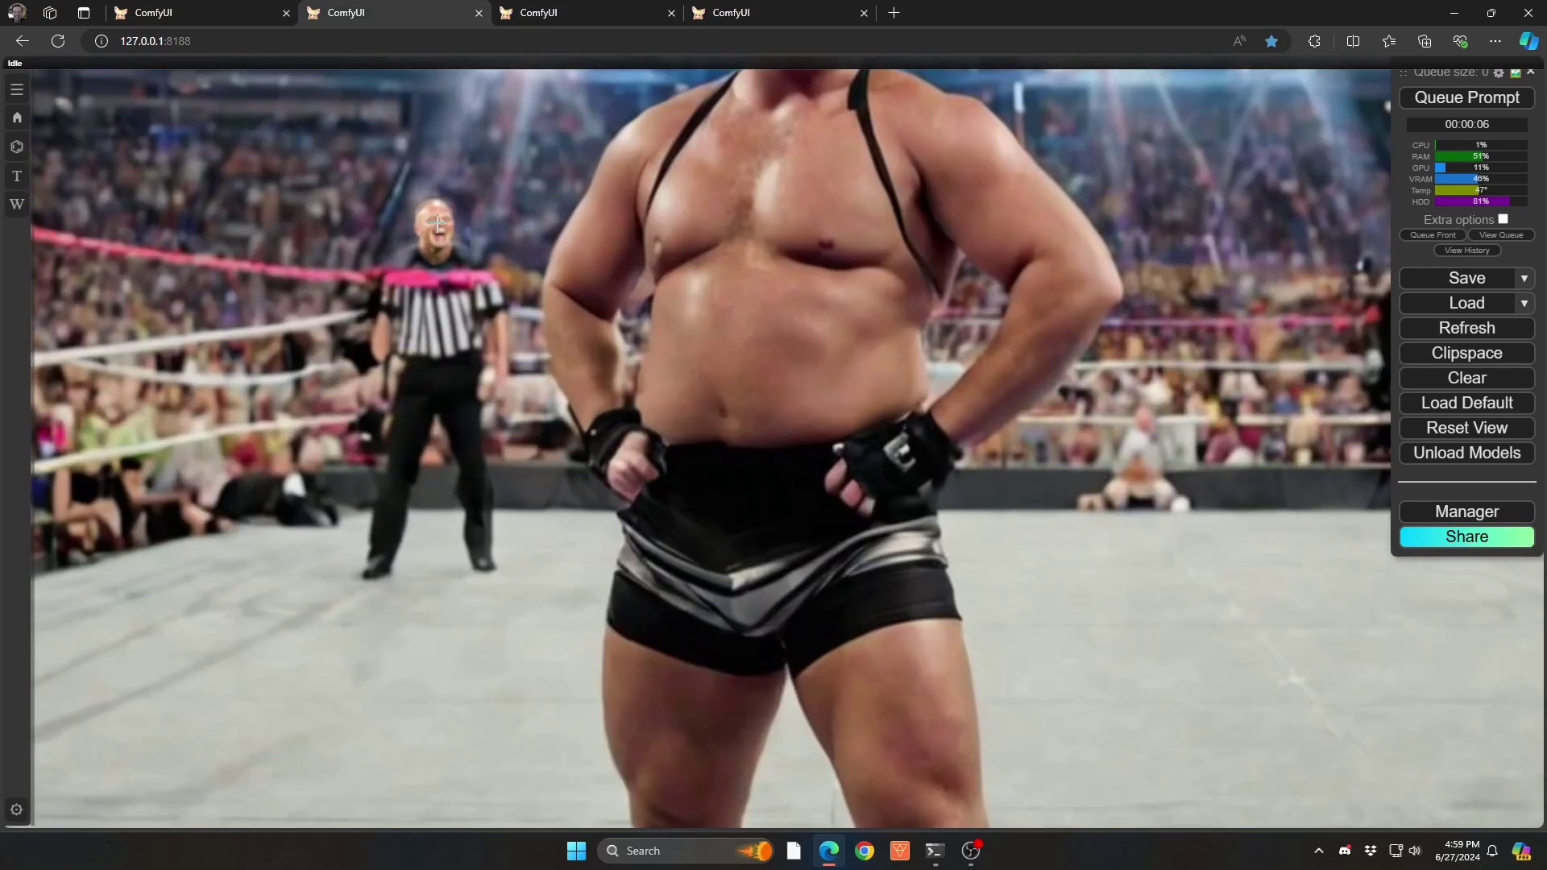
{"action": "scroll", "coordinate": [456, 231], "scroll_direction": "down", "scroll_amount": 5}
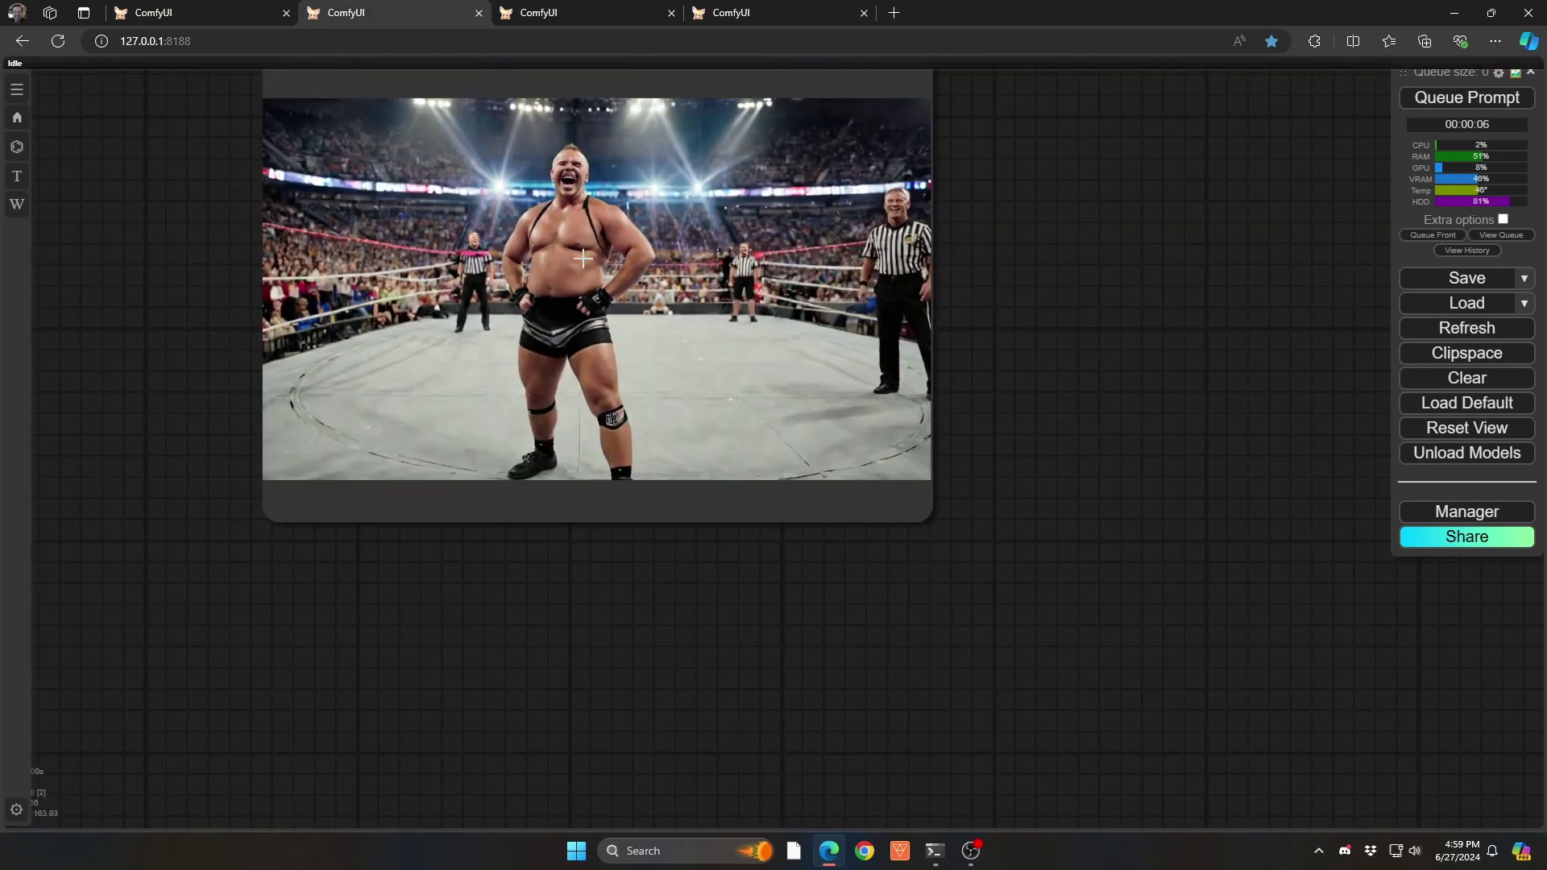
{"action": "left_click_drag", "start_coordinate": [972, 363], "coordinate": [1087, 449]}
{"action": "scroll", "coordinate": [1051, 398], "scroll_direction": "down", "scroll_amount": 1}
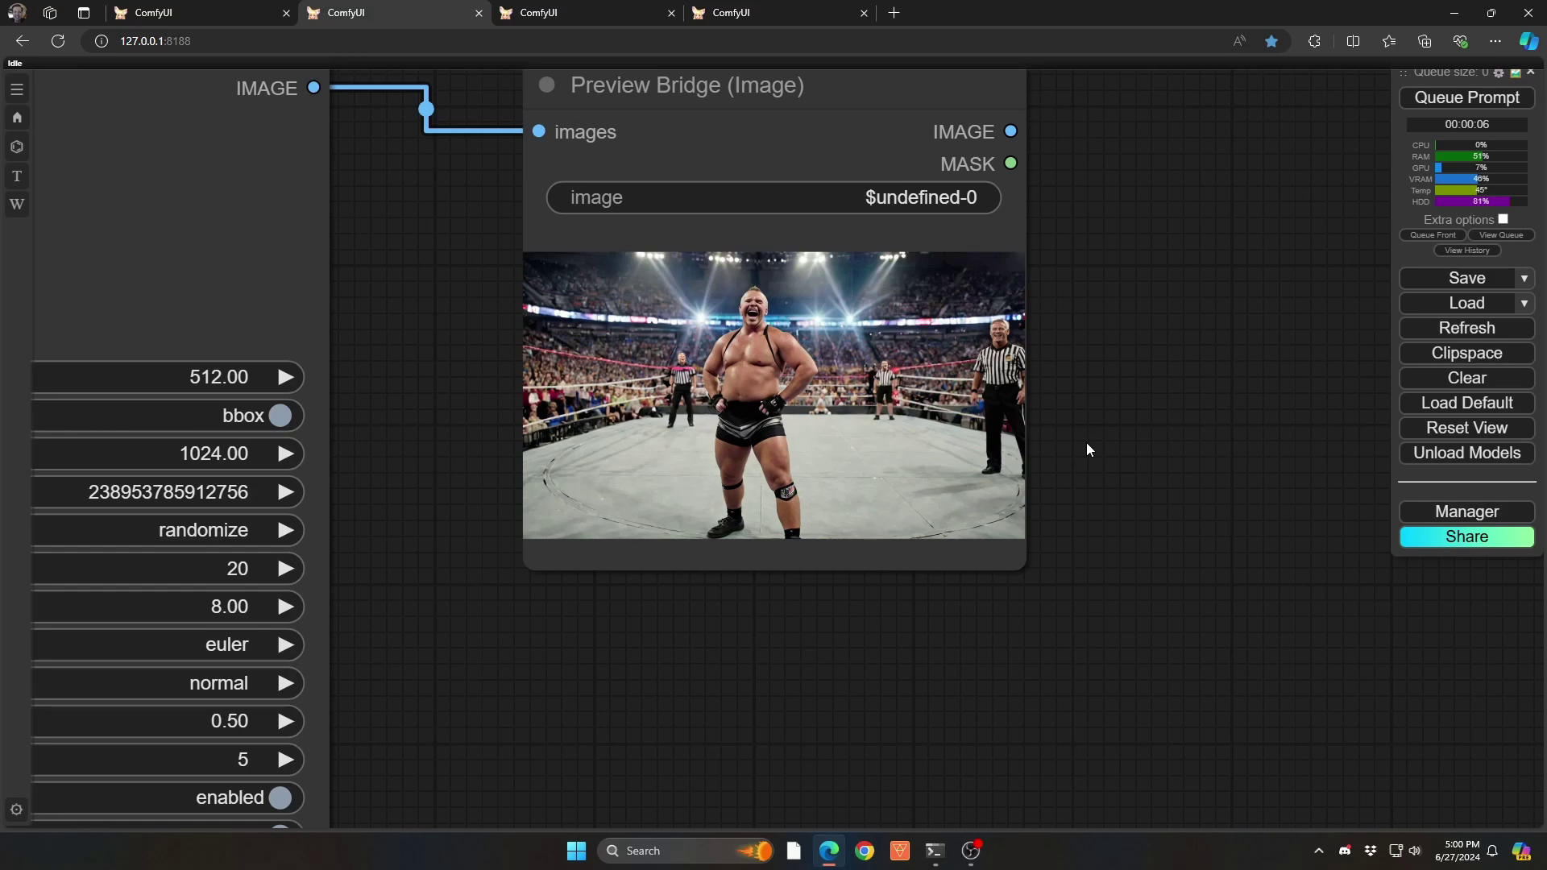
{"action": "left_click_drag", "start_coordinate": [330, 627], "coordinate": [456, 502]}
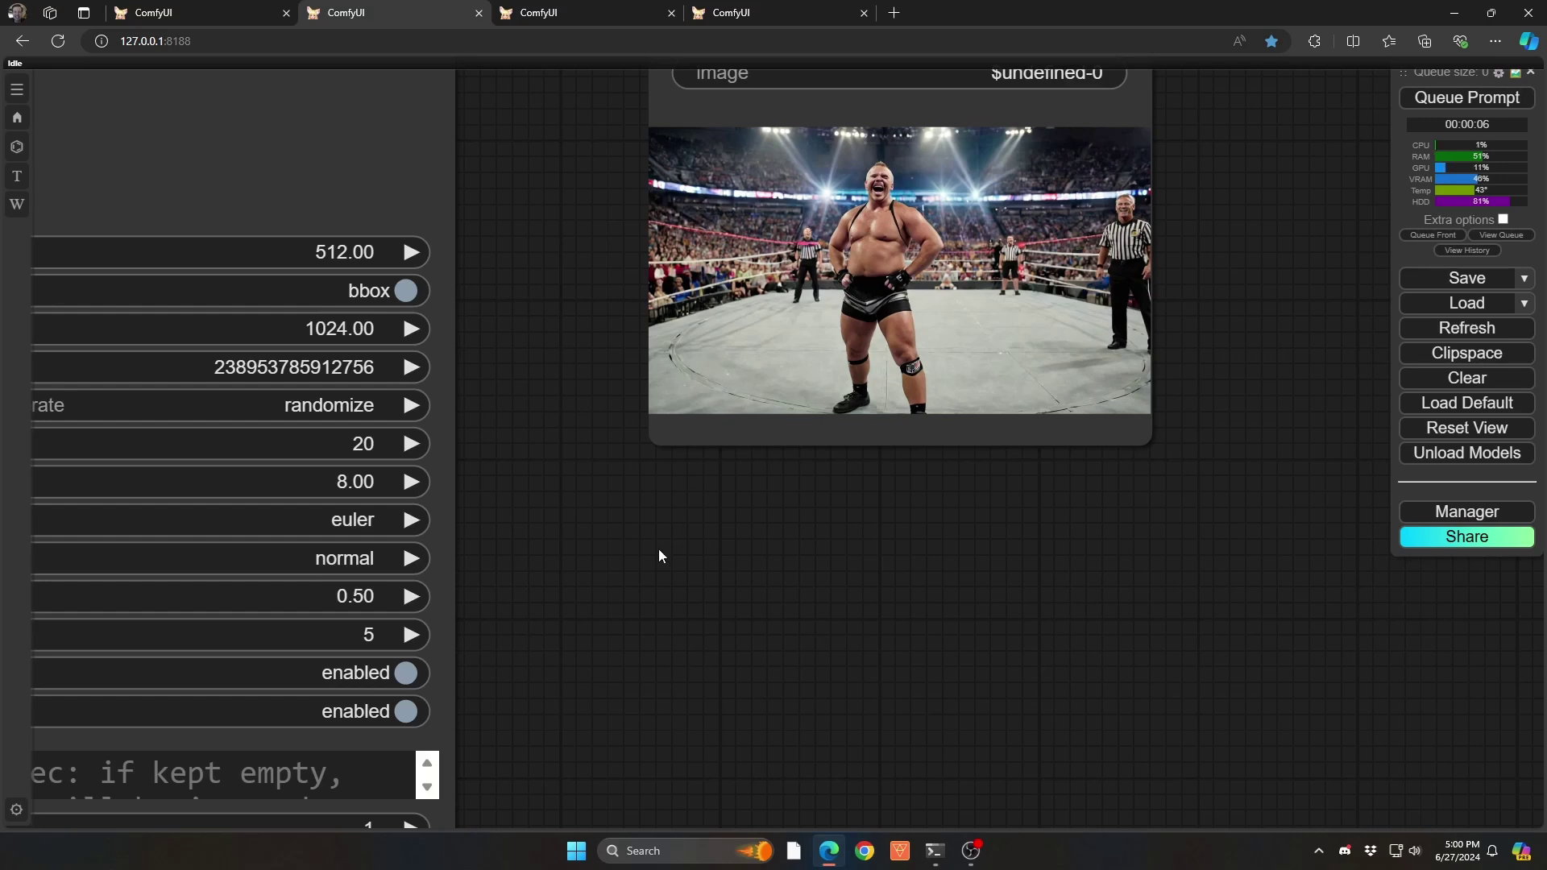
{"action": "left_click_drag", "start_coordinate": [659, 549], "coordinate": [969, 481]}
{"action": "scroll", "coordinate": [662, 496], "scroll_direction": "down", "scroll_amount": 3}
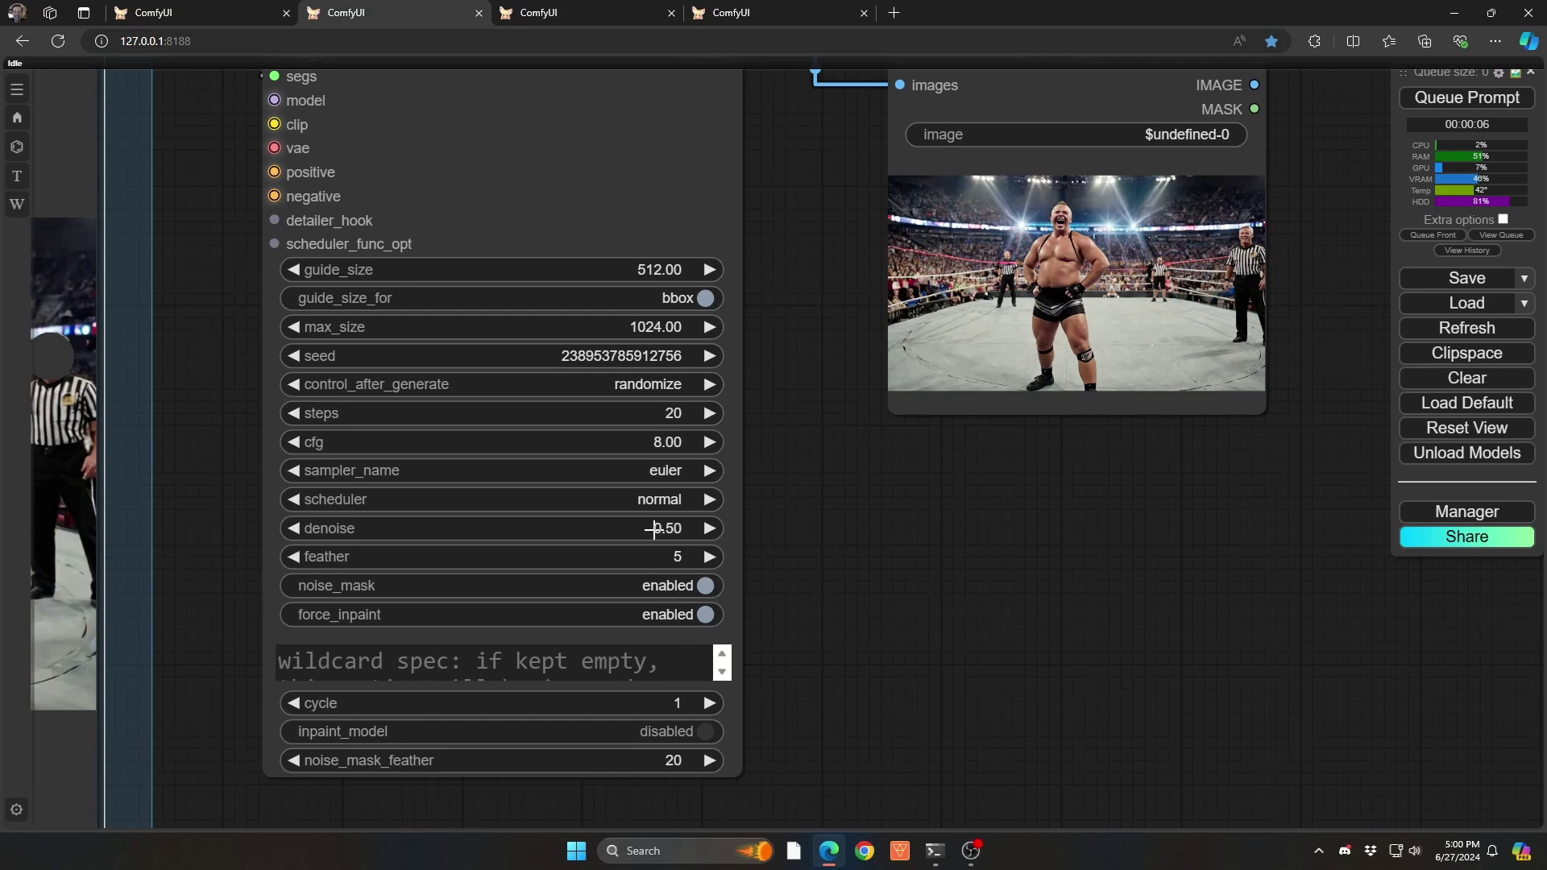
Adjust the Detailer (SEGS) denoise, overshooting to about 0.82 before settling on 0.29.
{"action": "left_click_drag", "start_coordinate": [647, 529], "coordinate": [673, 528]}
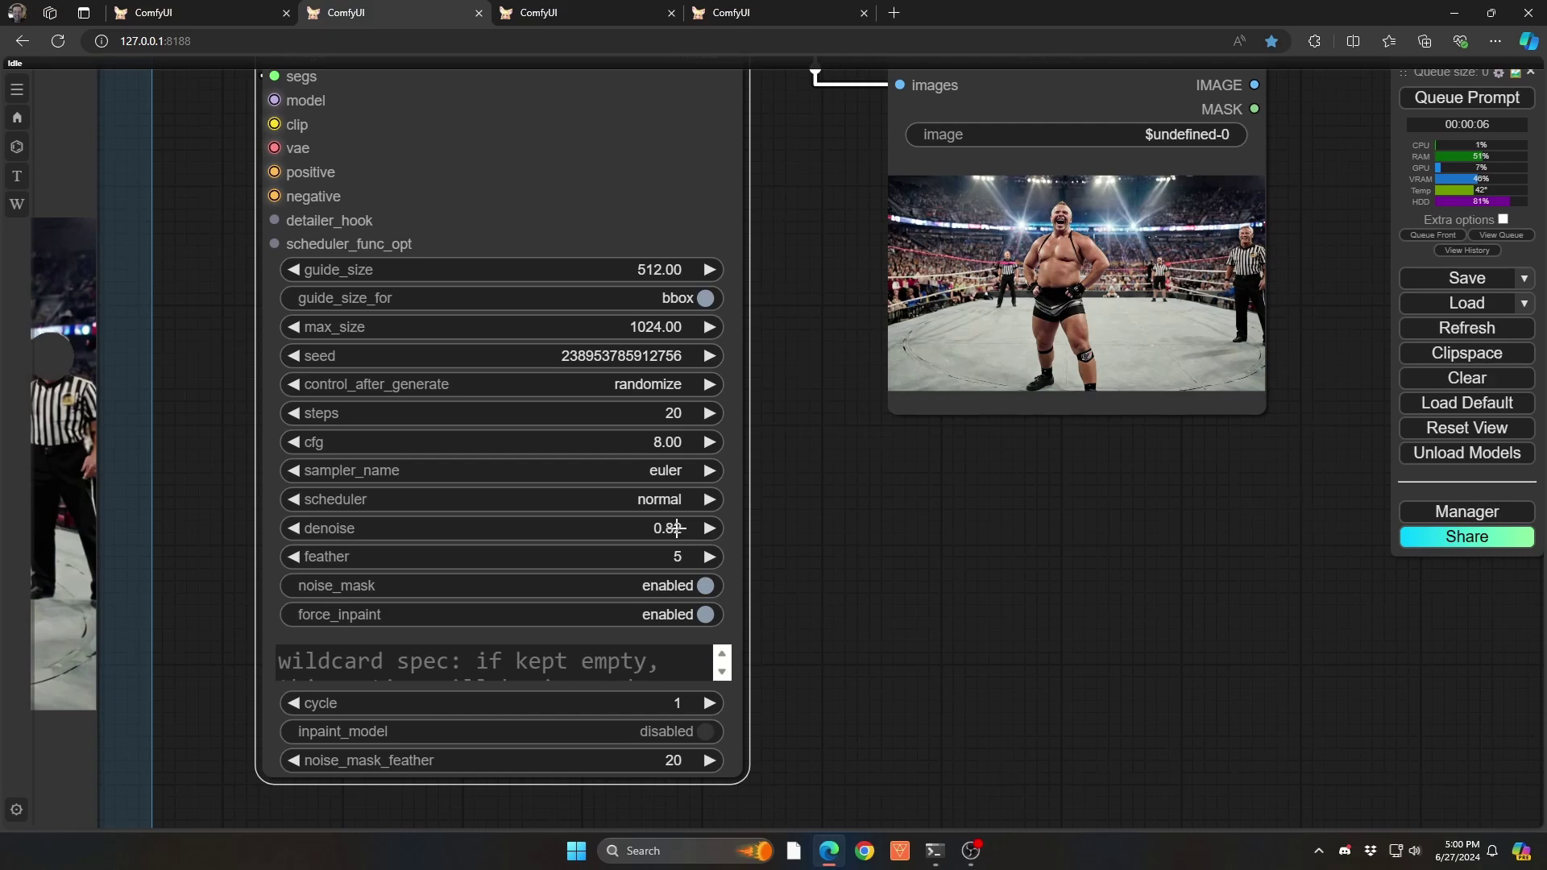
{"action": "left_click_drag", "start_coordinate": [676, 528], "coordinate": [634, 532]}
{"action": "scroll", "coordinate": [793, 558], "scroll_direction": "down", "scroll_amount": 5}
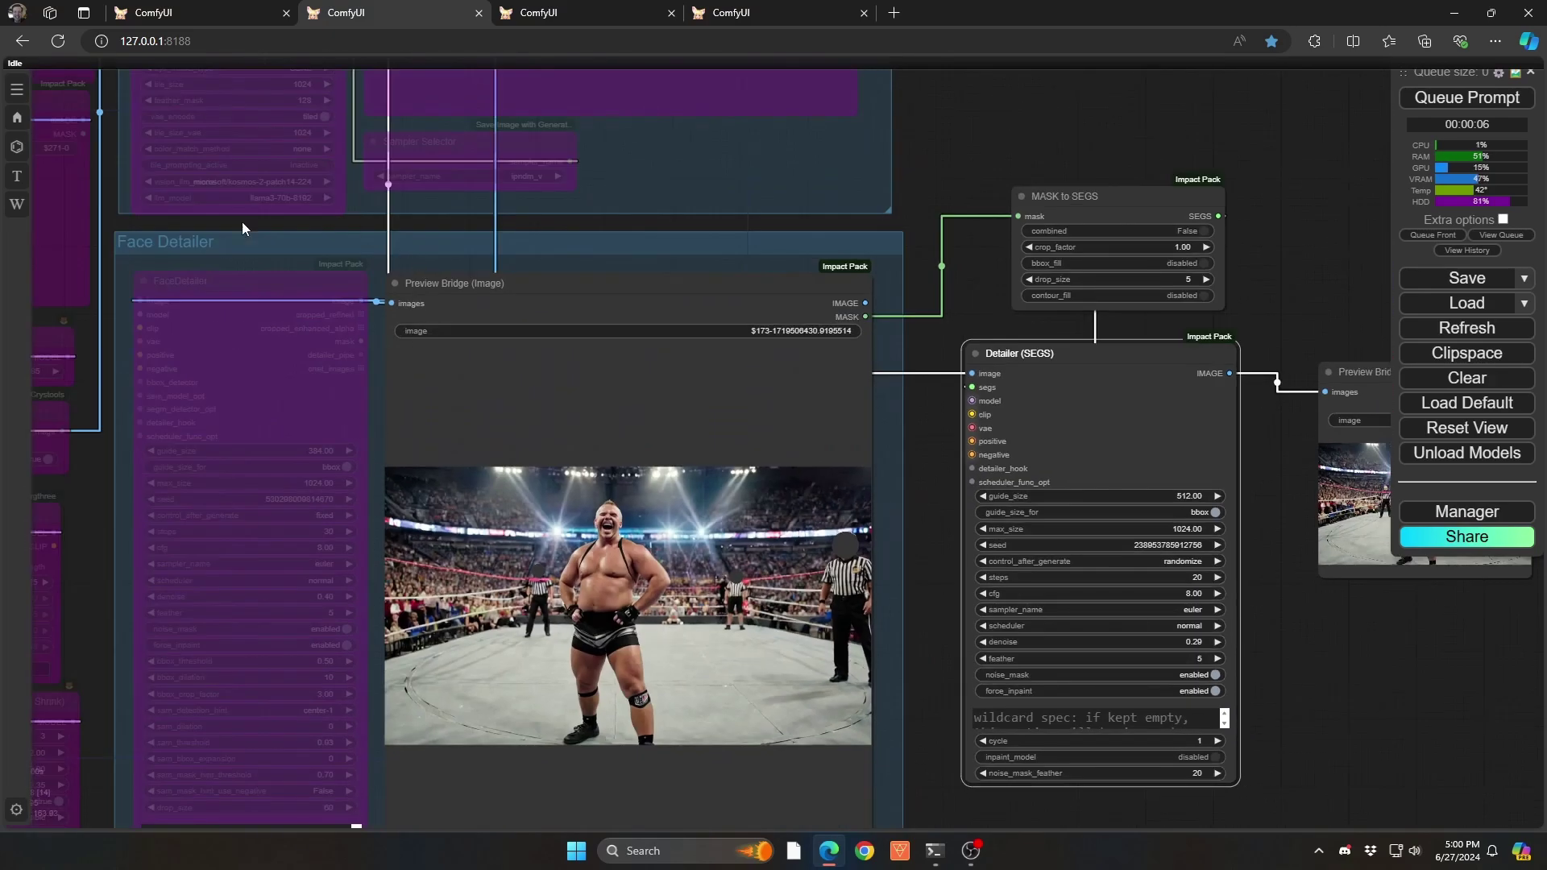
Pan and zoom to compare the refined wrestler result with the earlier wrestler preview.
{"action": "left_click_drag", "start_coordinate": [88, 477], "coordinate": [974, 431]}
{"action": "scroll", "coordinate": [715, 342], "scroll_direction": "up", "scroll_amount": 6}
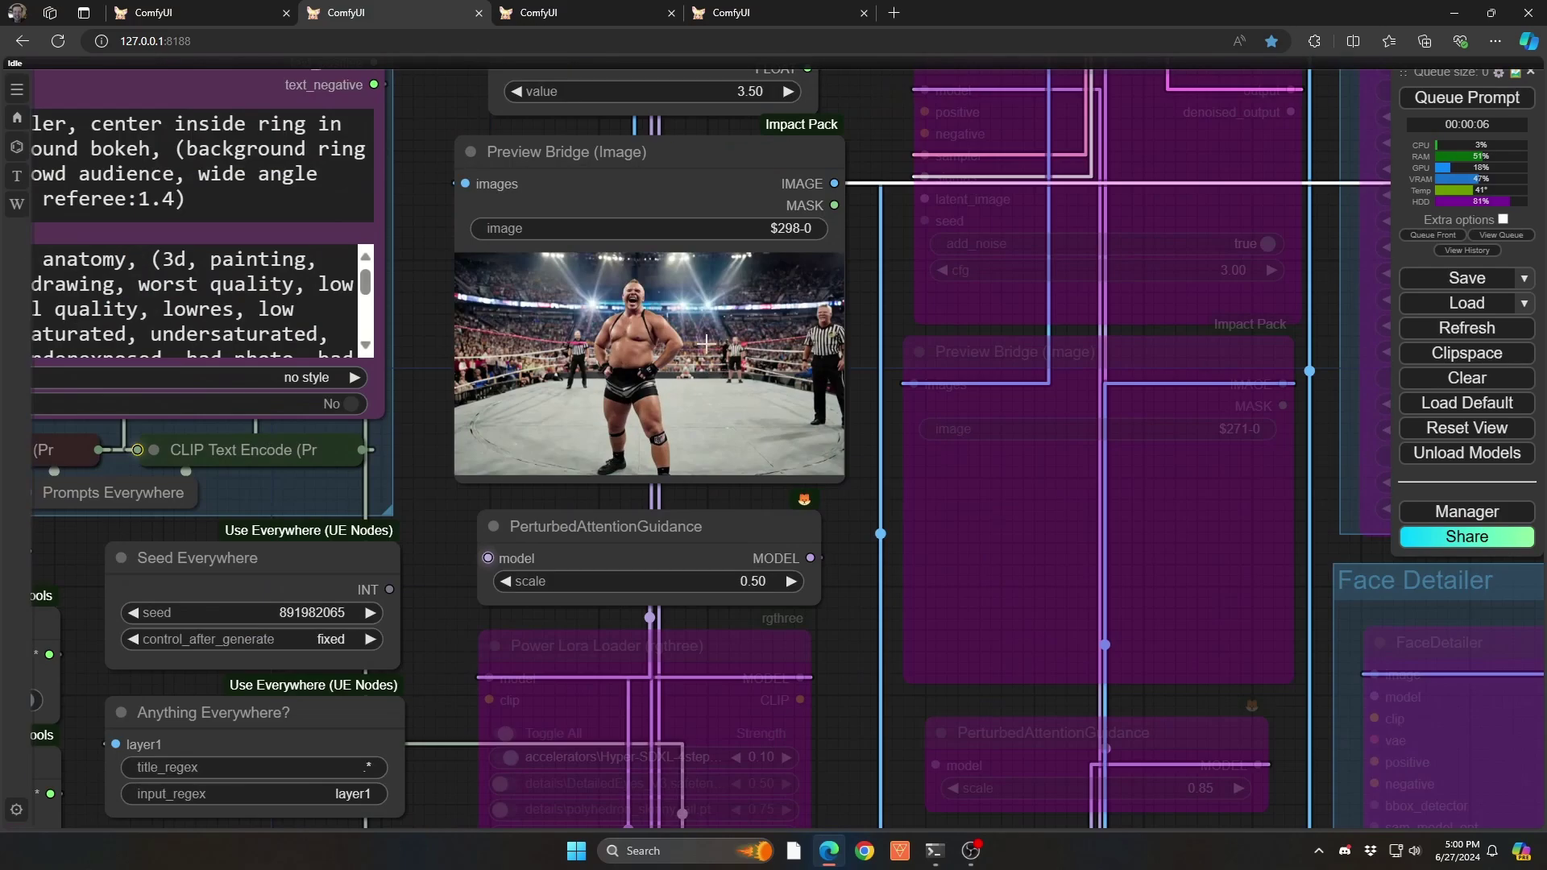
{"action": "scroll", "coordinate": [715, 342], "scroll_direction": "up", "scroll_amount": 3}
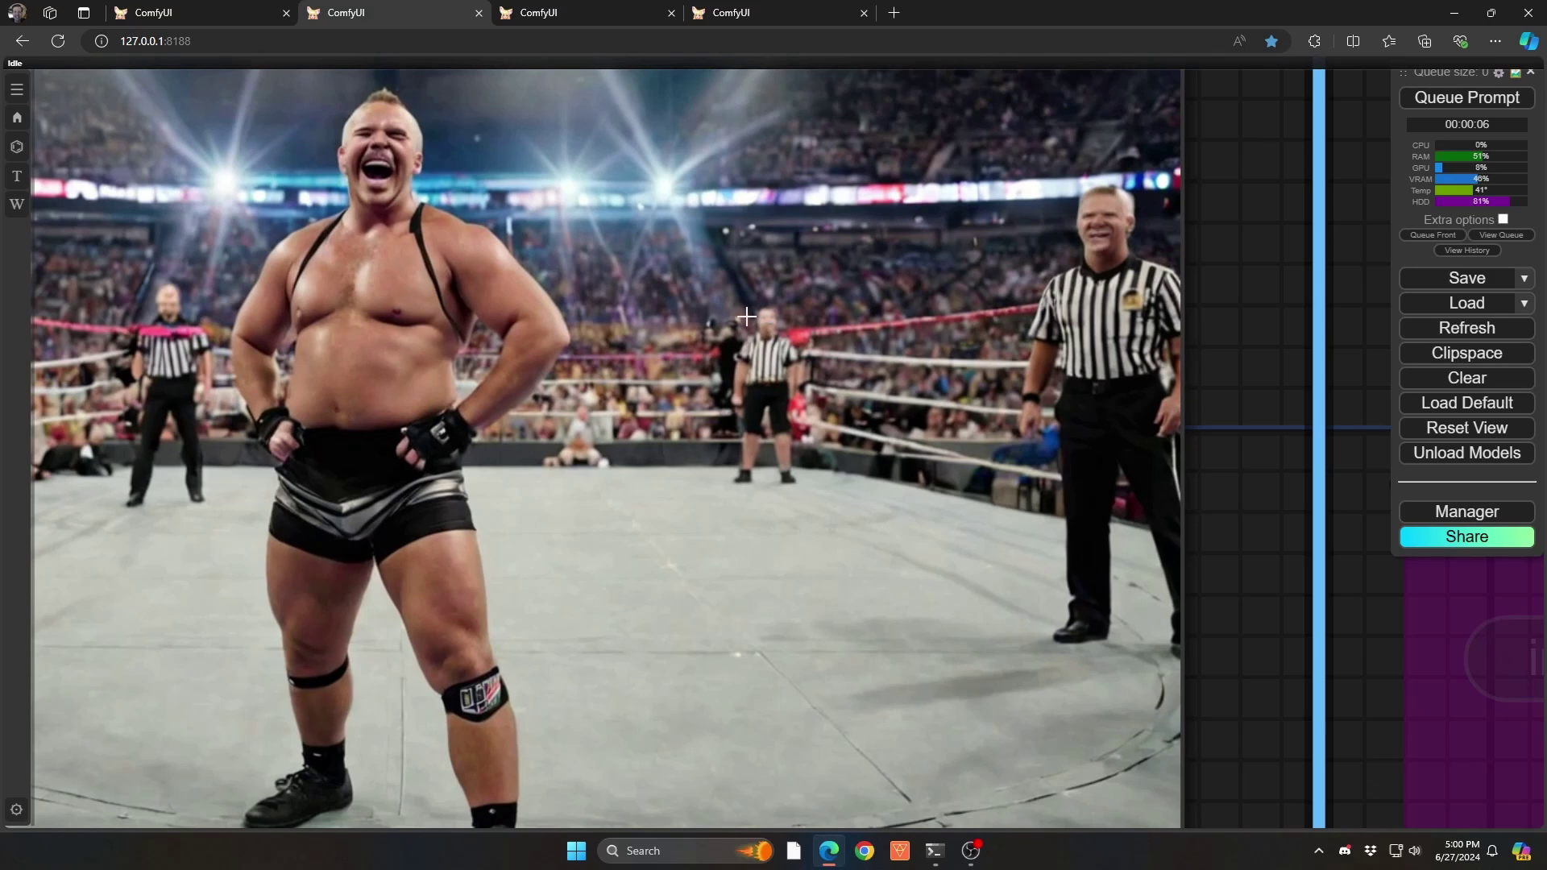
{"action": "scroll", "coordinate": [754, 317], "scroll_direction": "down", "scroll_amount": 1}
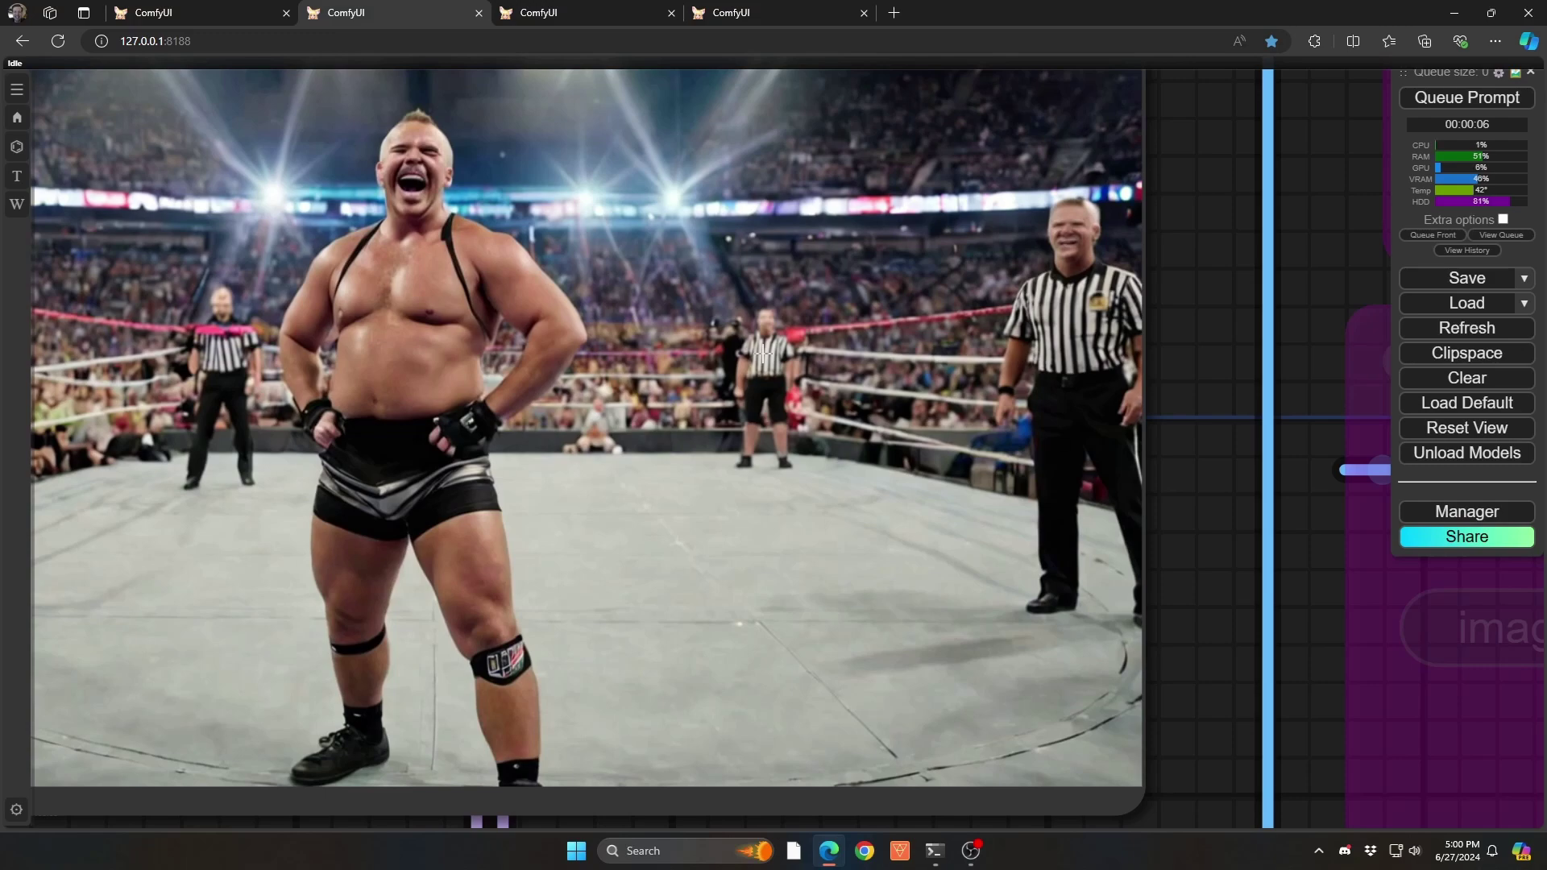
{"action": "scroll", "coordinate": [764, 354], "scroll_direction": "down", "scroll_amount": 5}
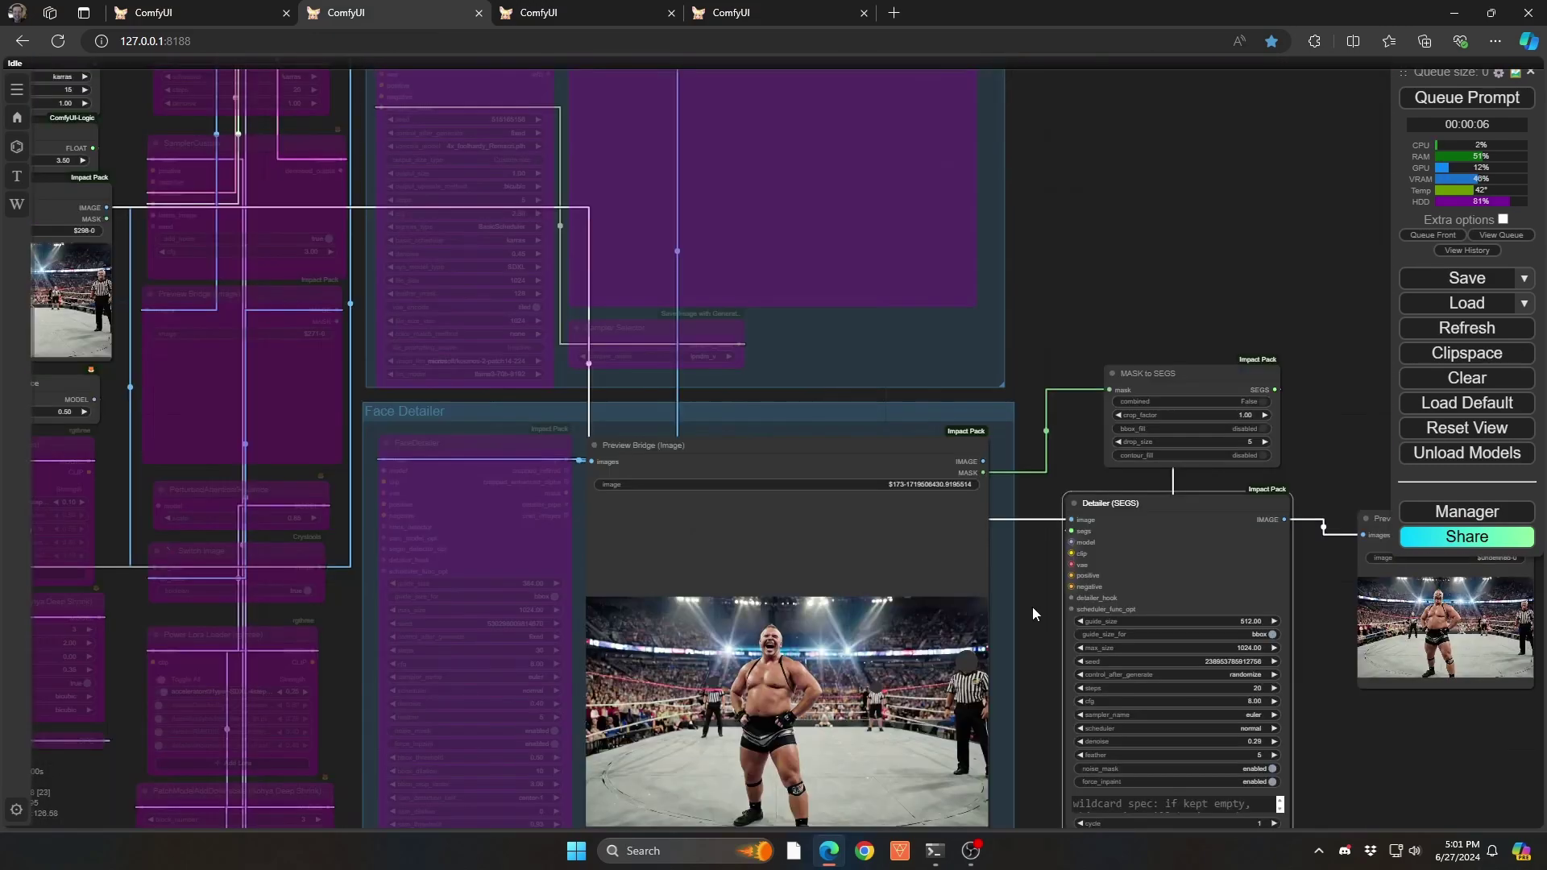
{"action": "left_click_drag", "start_coordinate": [1031, 606], "coordinate": [557, 481]}
{"action": "scroll", "coordinate": [982, 486], "scroll_direction": "up", "scroll_amount": 5}
{"action": "scroll", "coordinate": [983, 486], "scroll_direction": "up", "scroll_amount": 3}
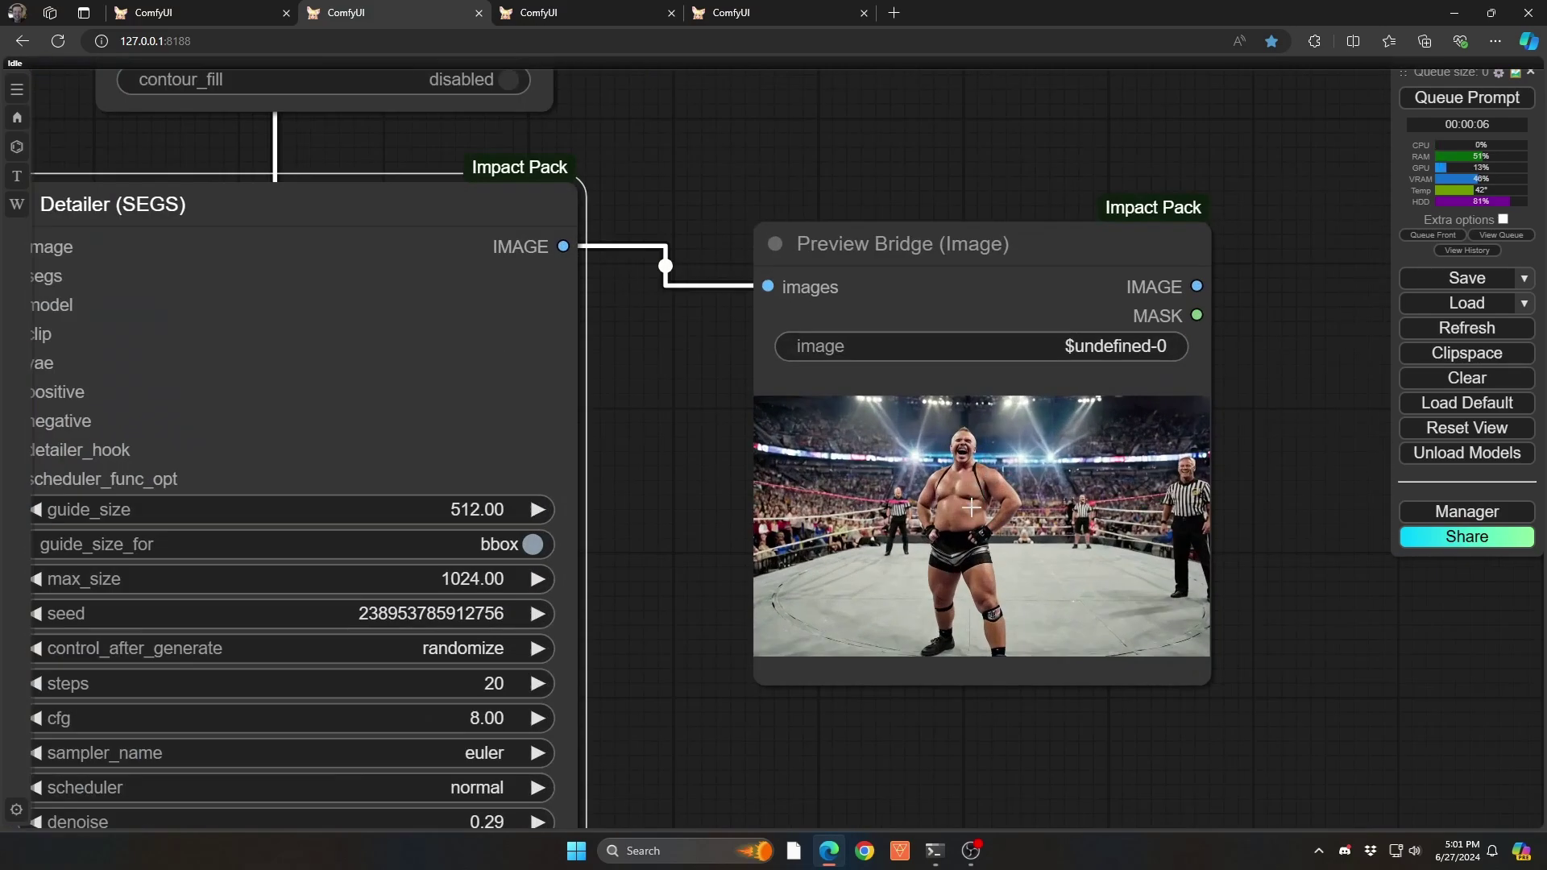
{"action": "left_click_drag", "start_coordinate": [949, 726], "coordinate": [1026, 361]}
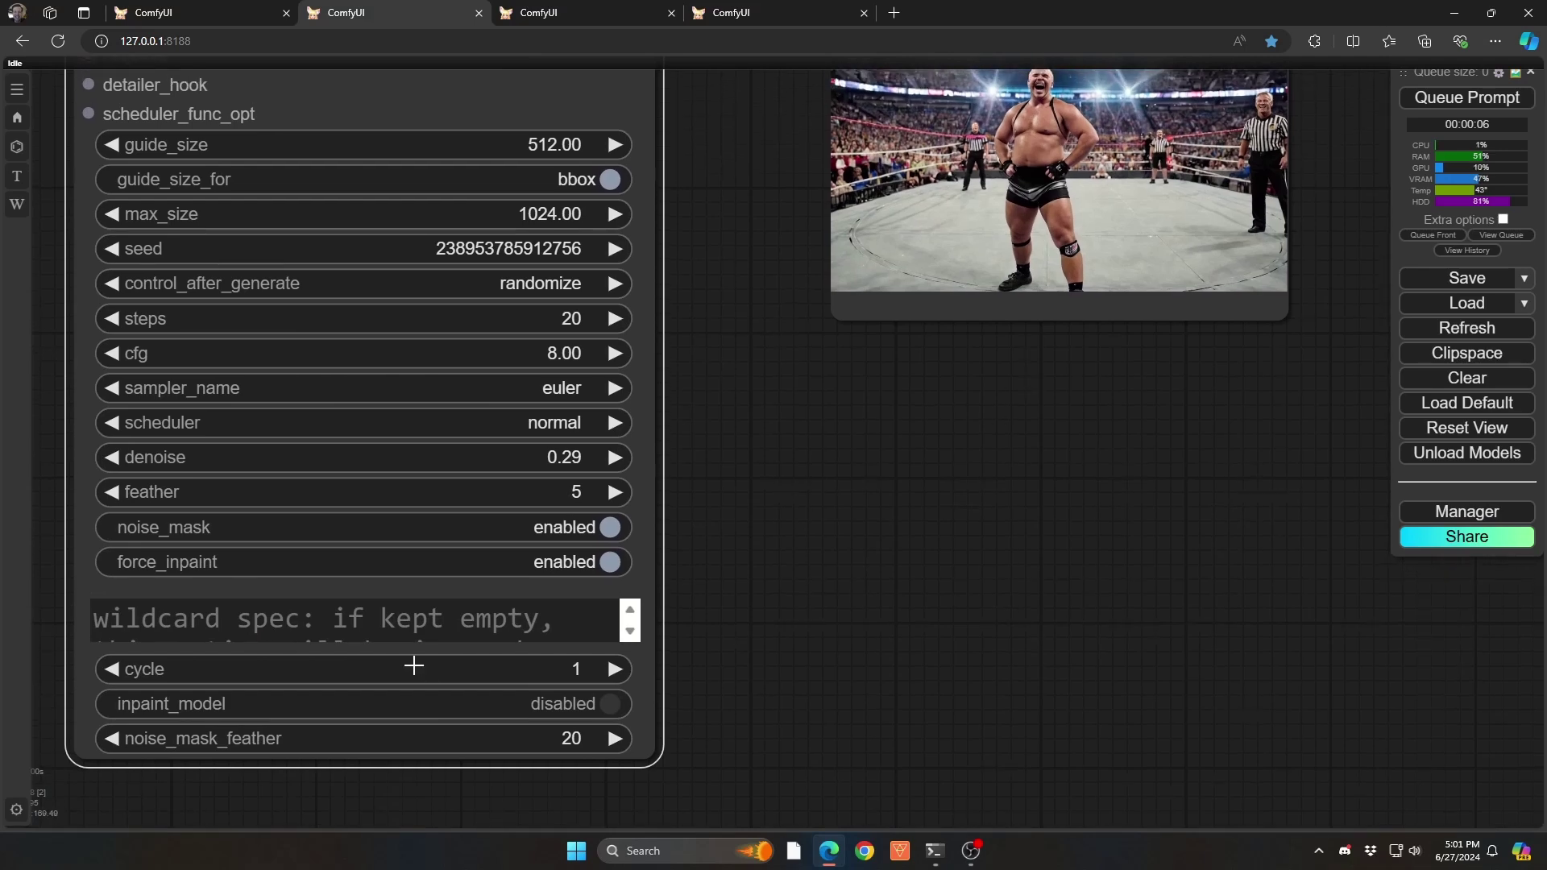
{"action": "left_click", "coordinate": [129, 622]}
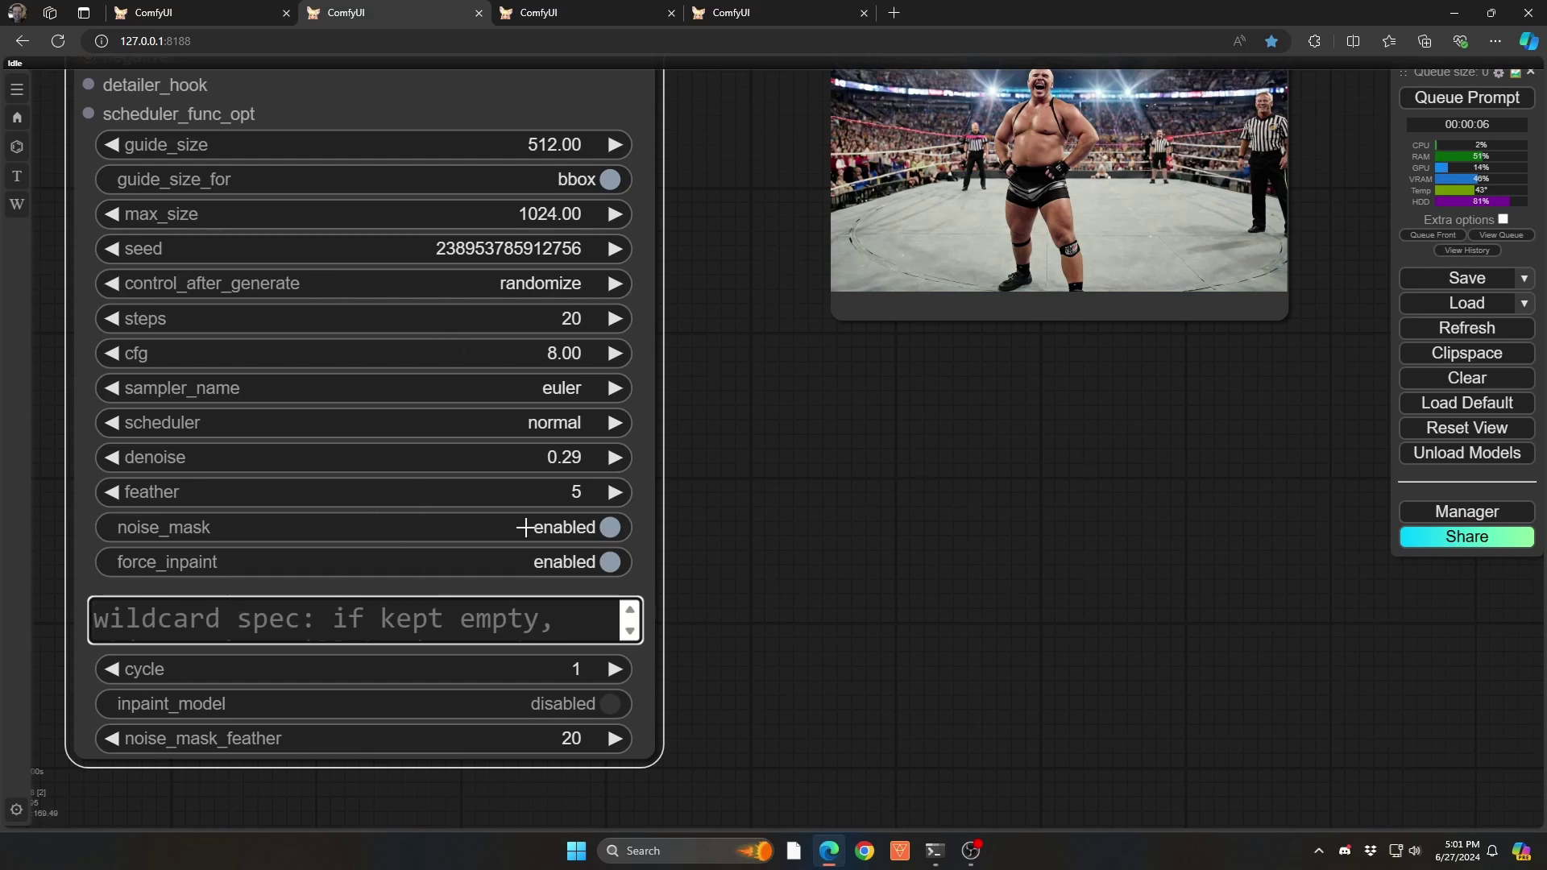
{"action": "scroll", "coordinate": [780, 425], "scroll_direction": "down", "scroll_amount": 4}
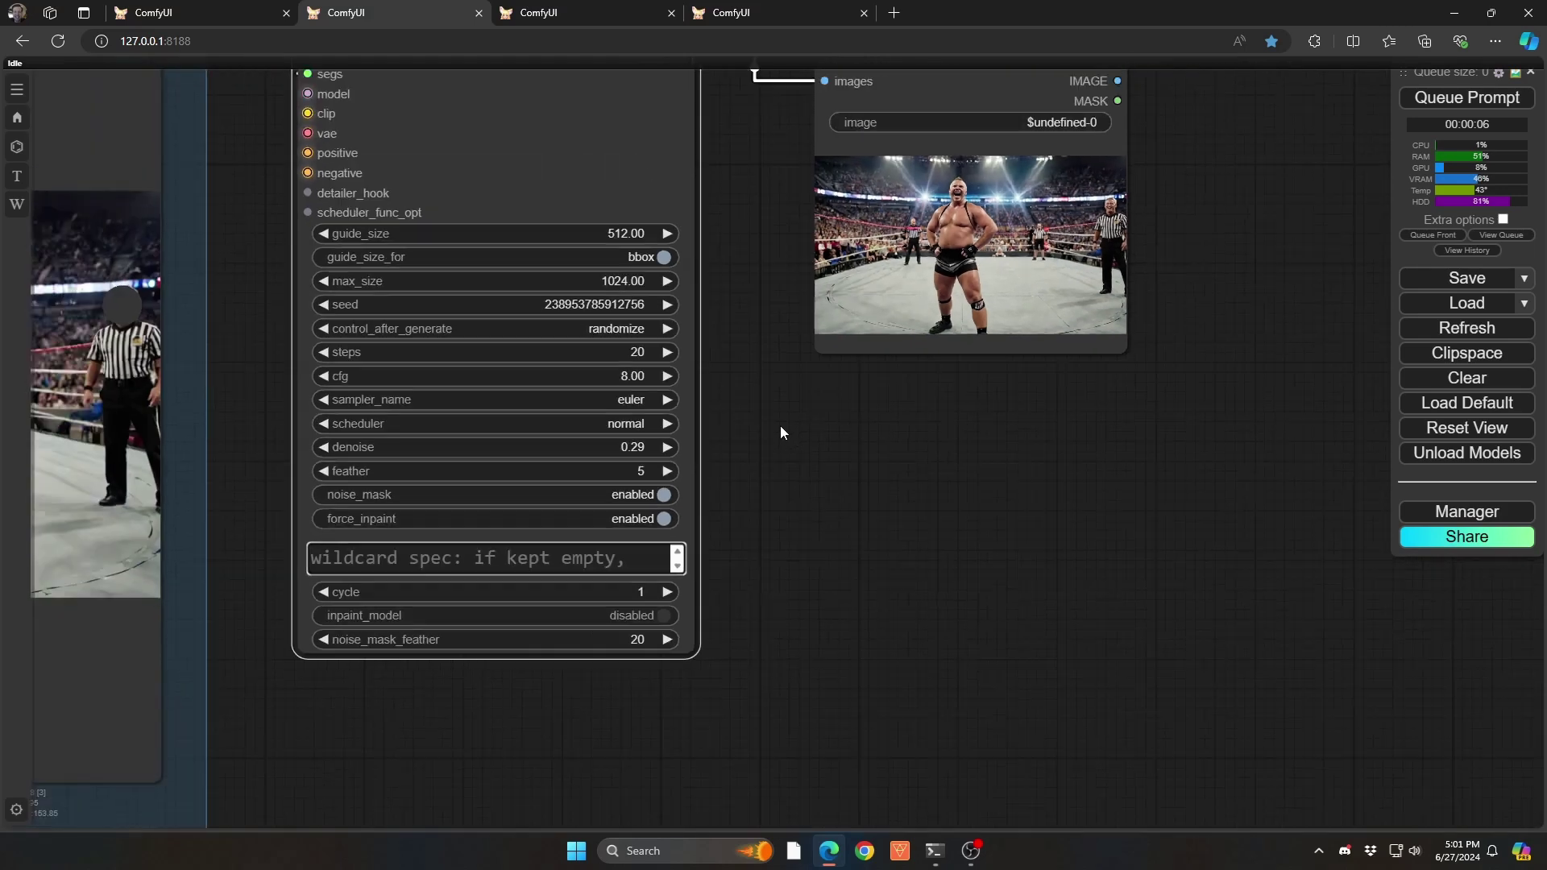
{"action": "scroll", "coordinate": [878, 528], "scroll_direction": "down", "scroll_amount": 4}
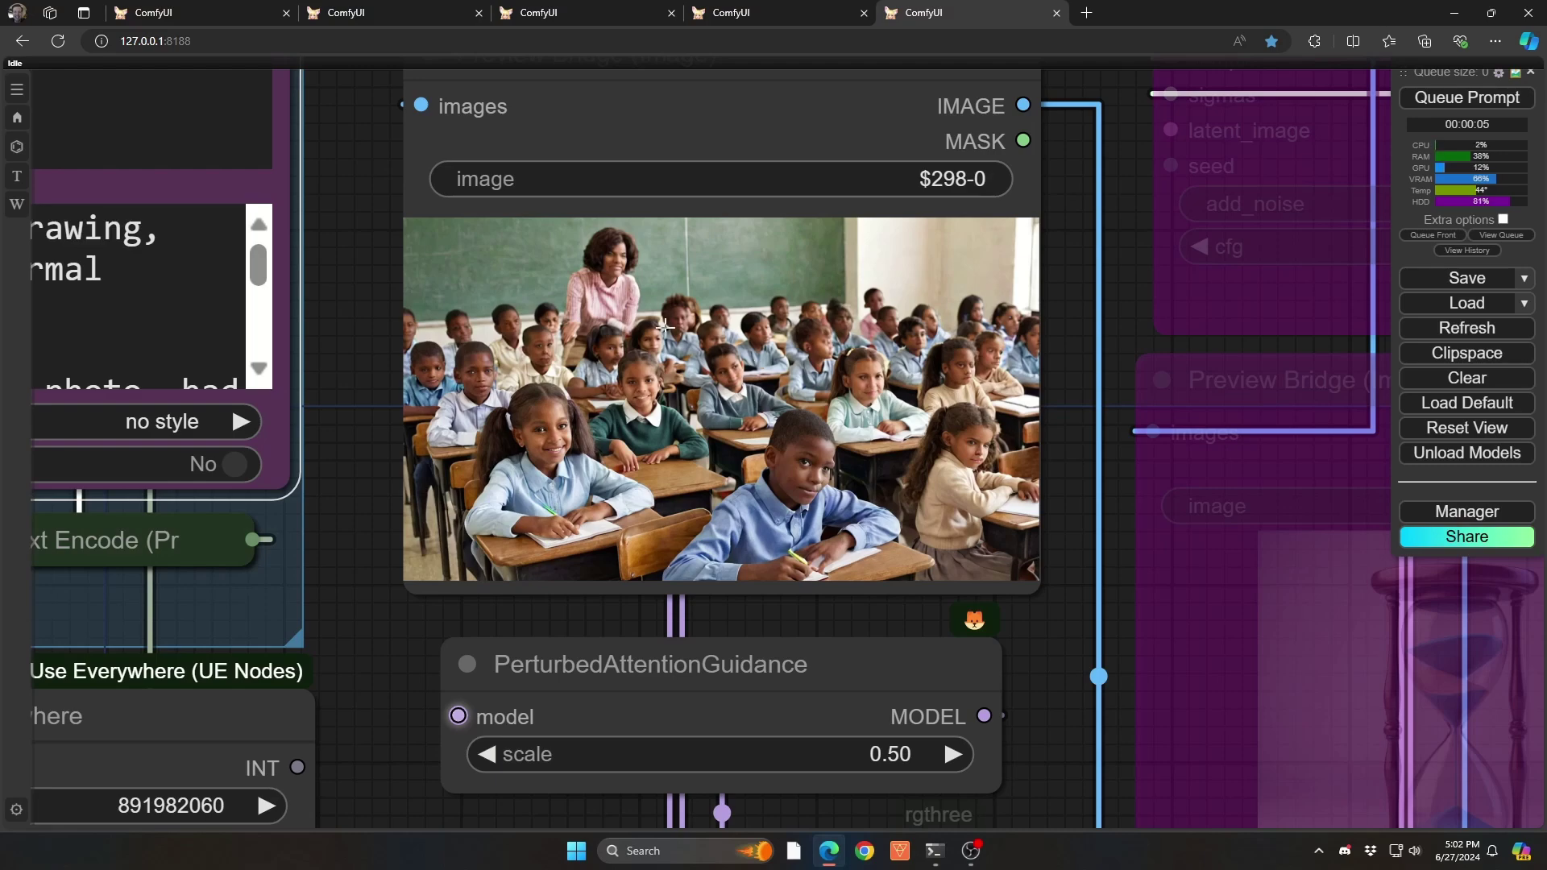
Zoom in on the classroom Preview Bridge image of the teacher and pupils at desks.
{"action": "scroll", "coordinate": [802, 505], "scroll_direction": "up", "scroll_amount": 7}
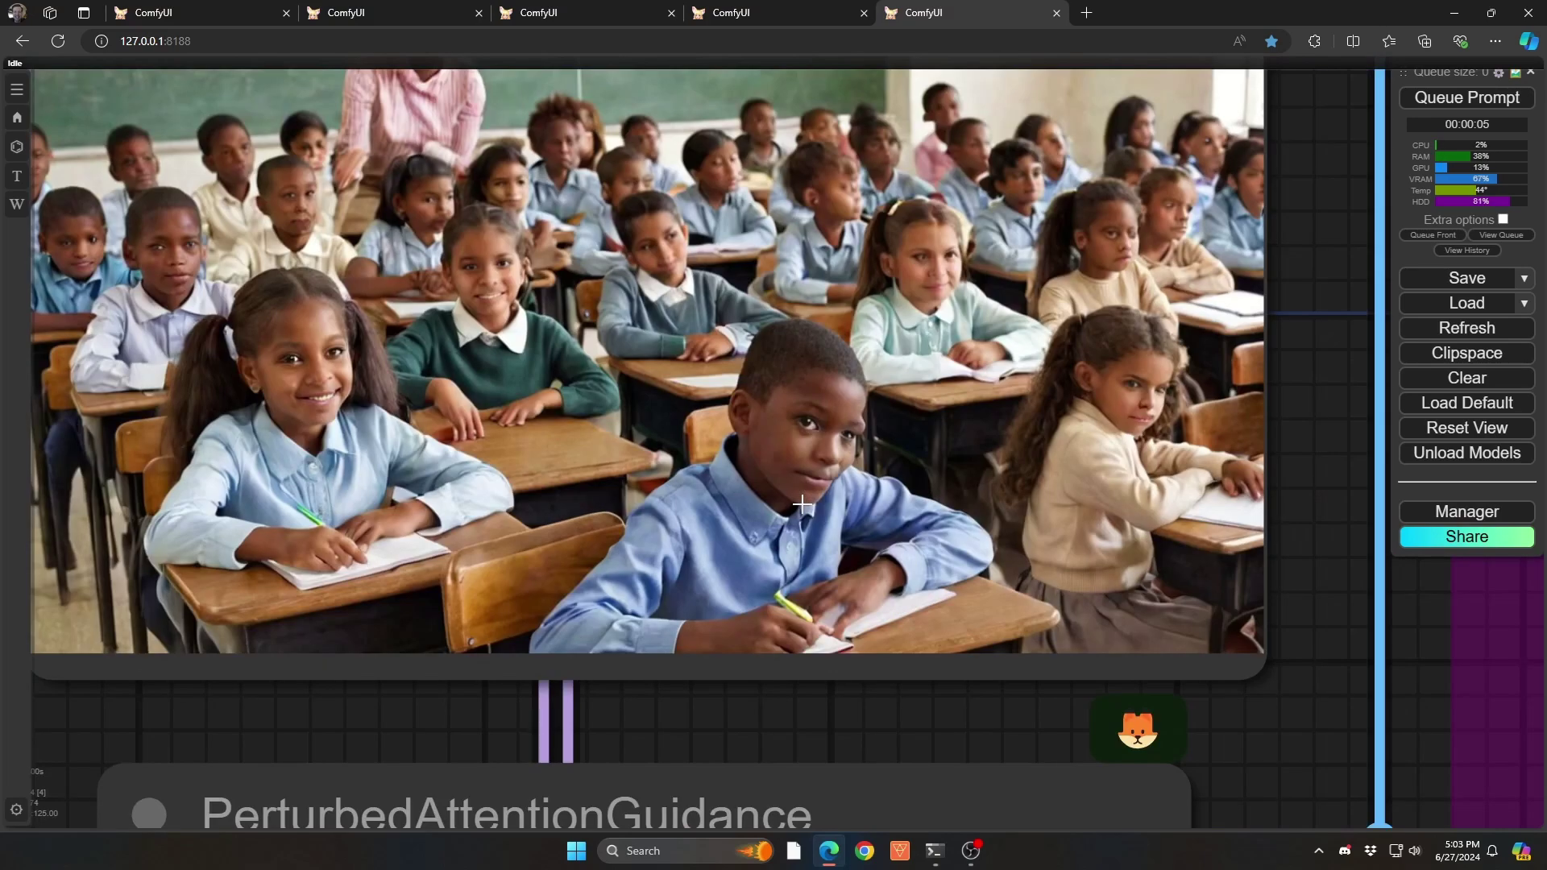
{"action": "scroll", "coordinate": [802, 505], "scroll_direction": "down", "scroll_amount": 3}
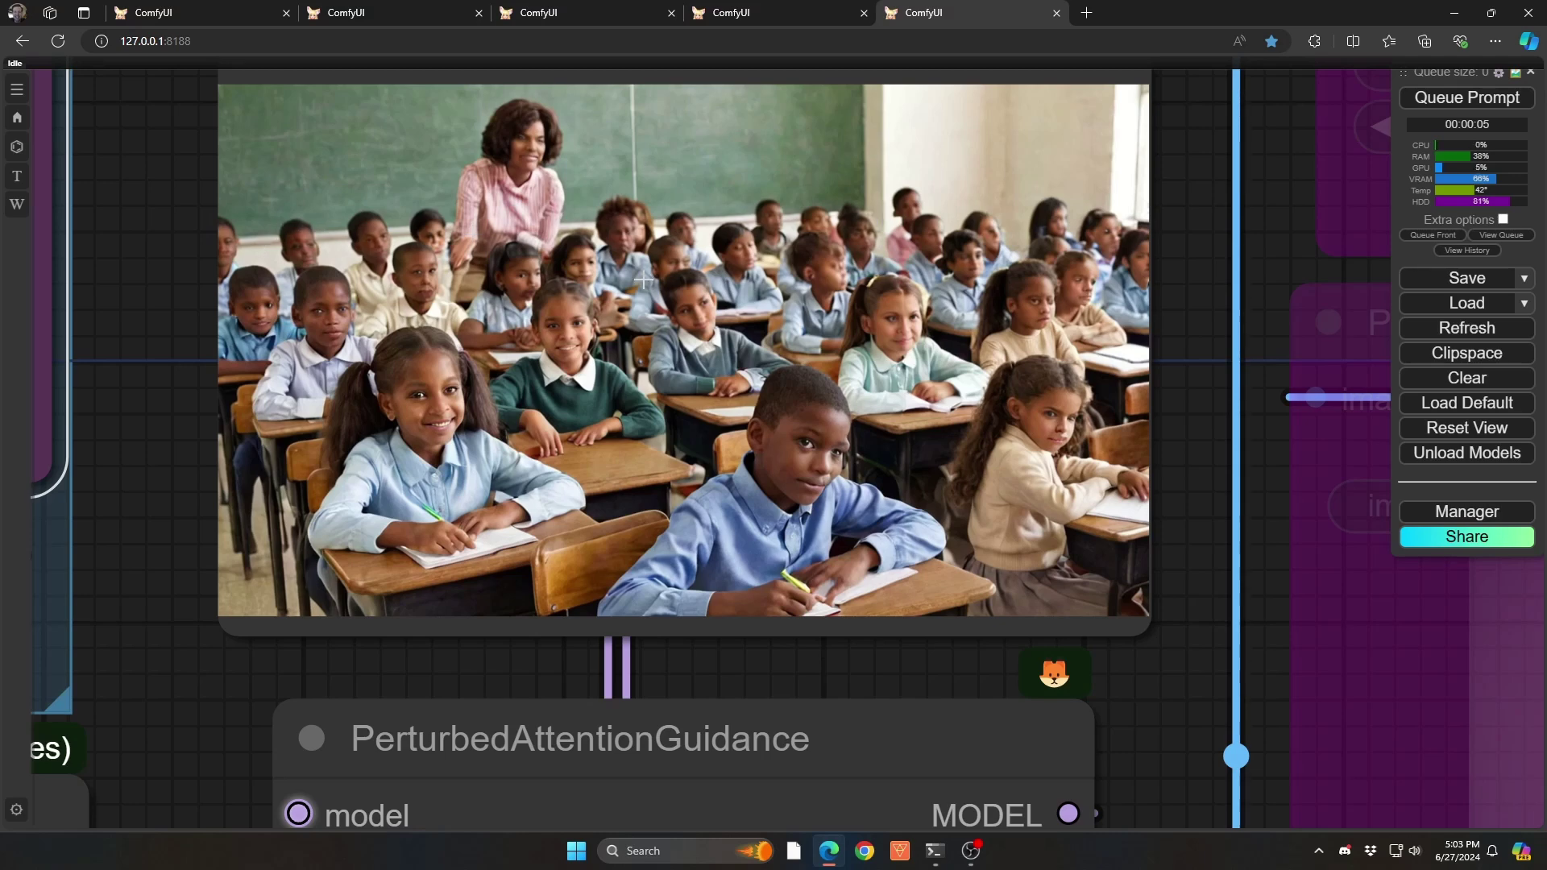
Switch Enable Face Detailer to yes and add a Detailer (SEGS) node beside the group.
{"action": "scroll", "coordinate": [642, 280], "scroll_direction": "down", "scroll_amount": 14}
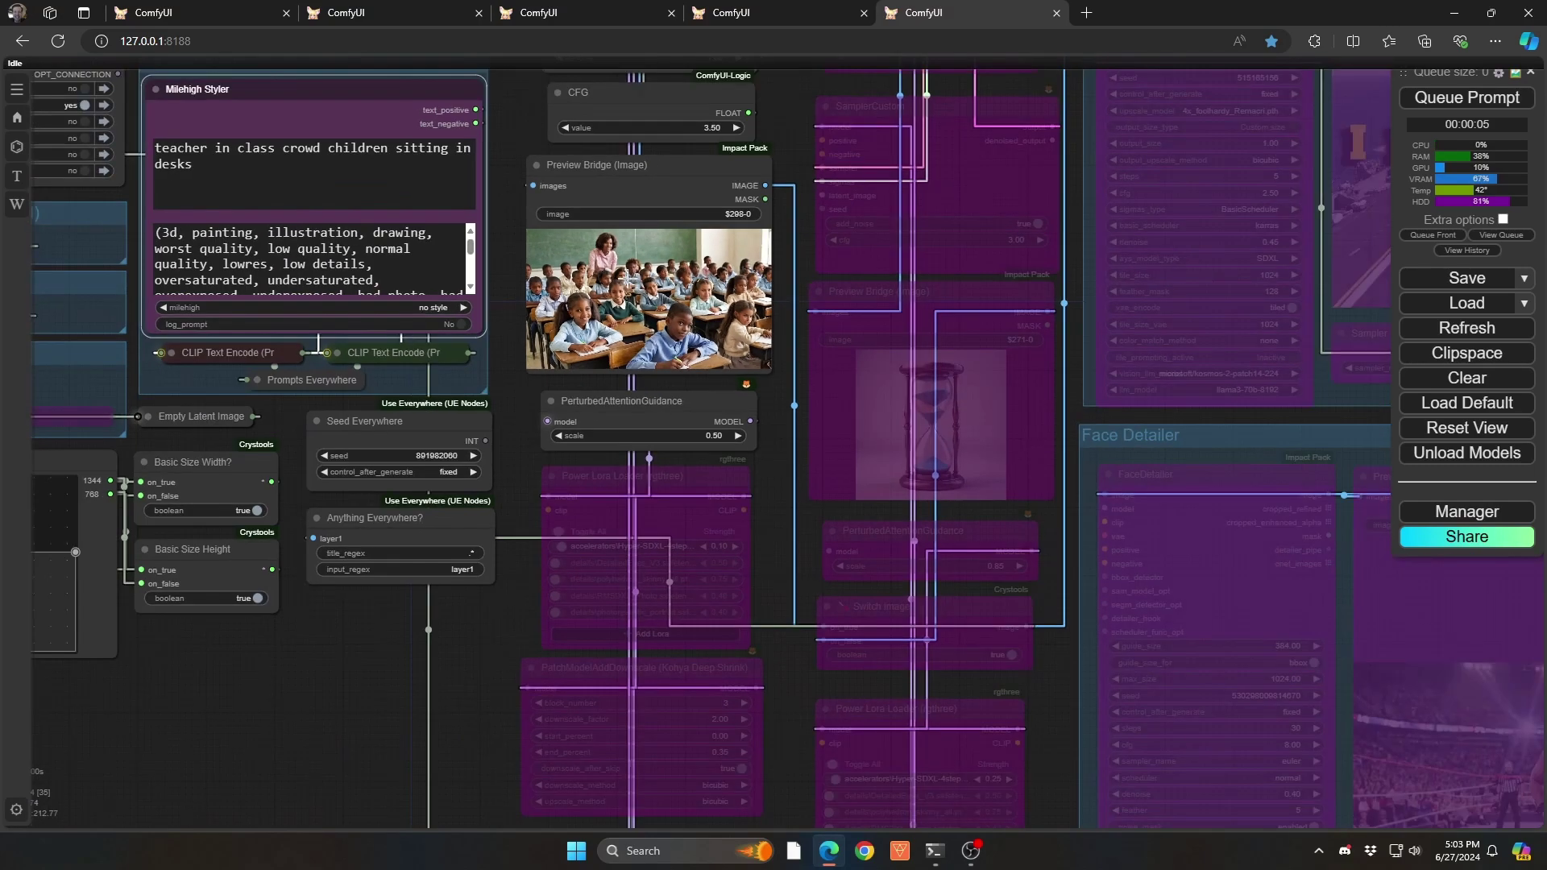
{"action": "left_click_drag", "start_coordinate": [65, 254], "coordinate": [259, 305]}
{"action": "left_click", "coordinate": [278, 221]}
{"action": "left_click_drag", "start_coordinate": [984, 543], "coordinate": [534, 400]}
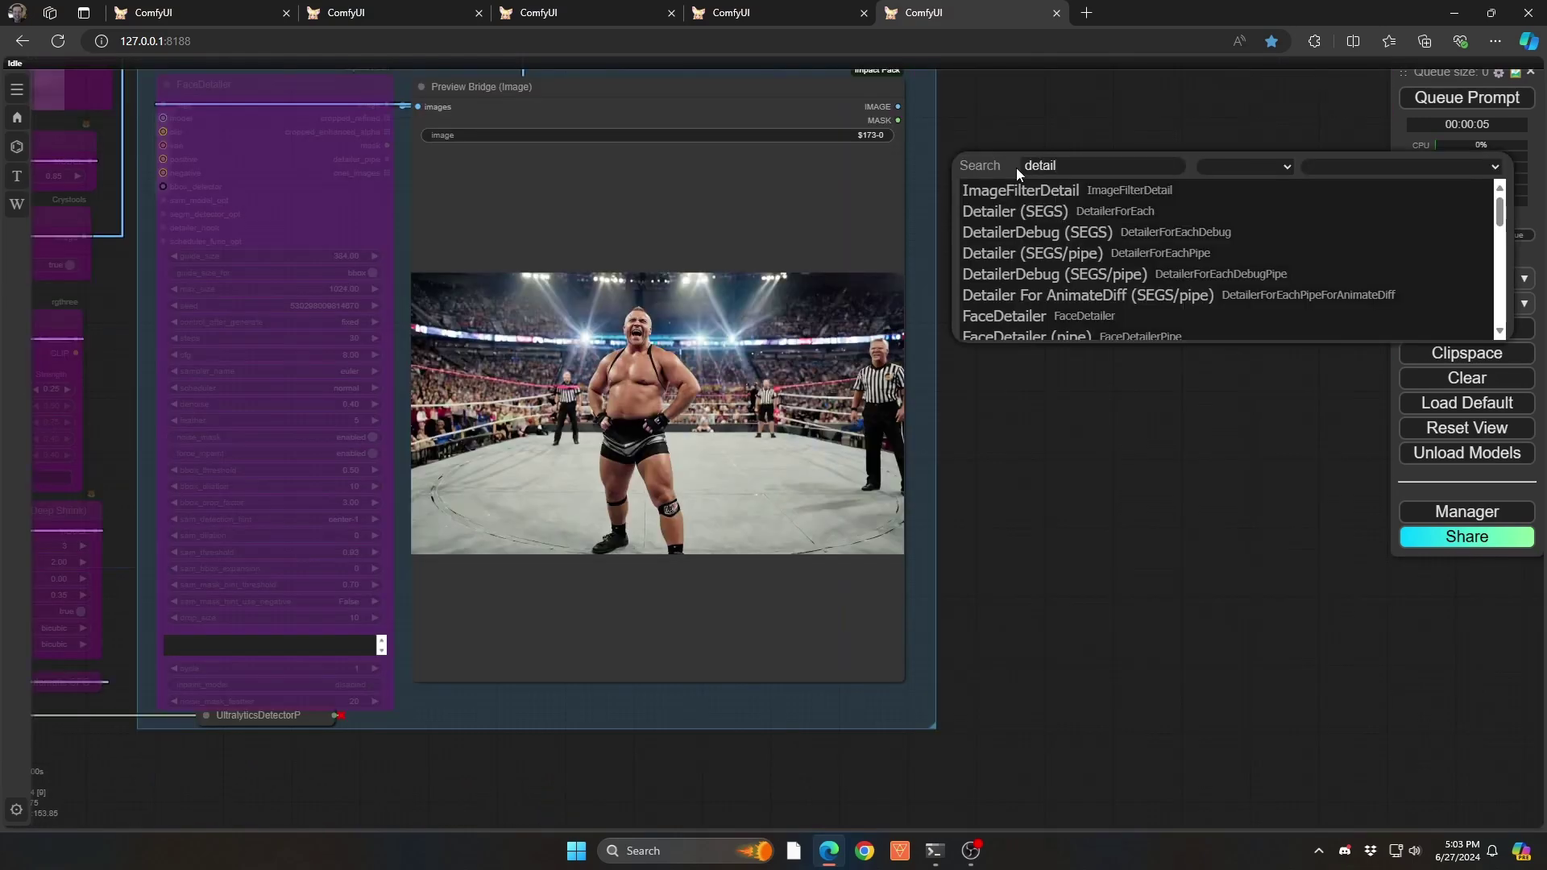
{"action": "left_click", "coordinate": [1013, 211]}
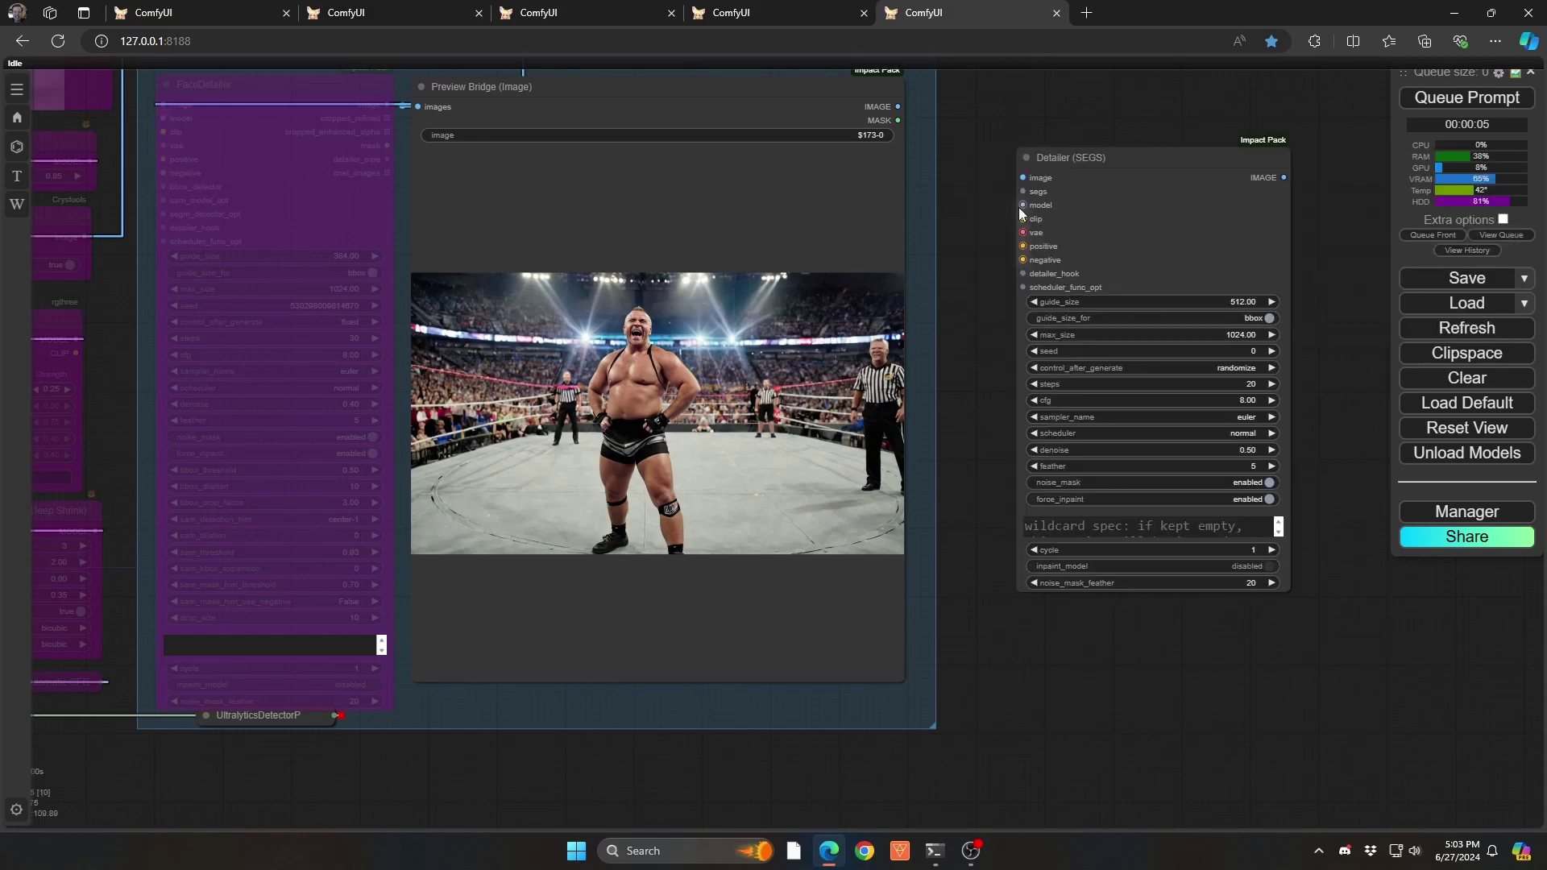
{"action": "left_click_drag", "start_coordinate": [1360, 472], "coordinate": [1059, 482]}
{"action": "left_click_drag", "start_coordinate": [803, 187], "coordinate": [709, 162]}
Add a SEGS Filter (ordered) on the Detailer's segs, right of the Detailer, sorting area ascending.
{"action": "type", "text": "order"}
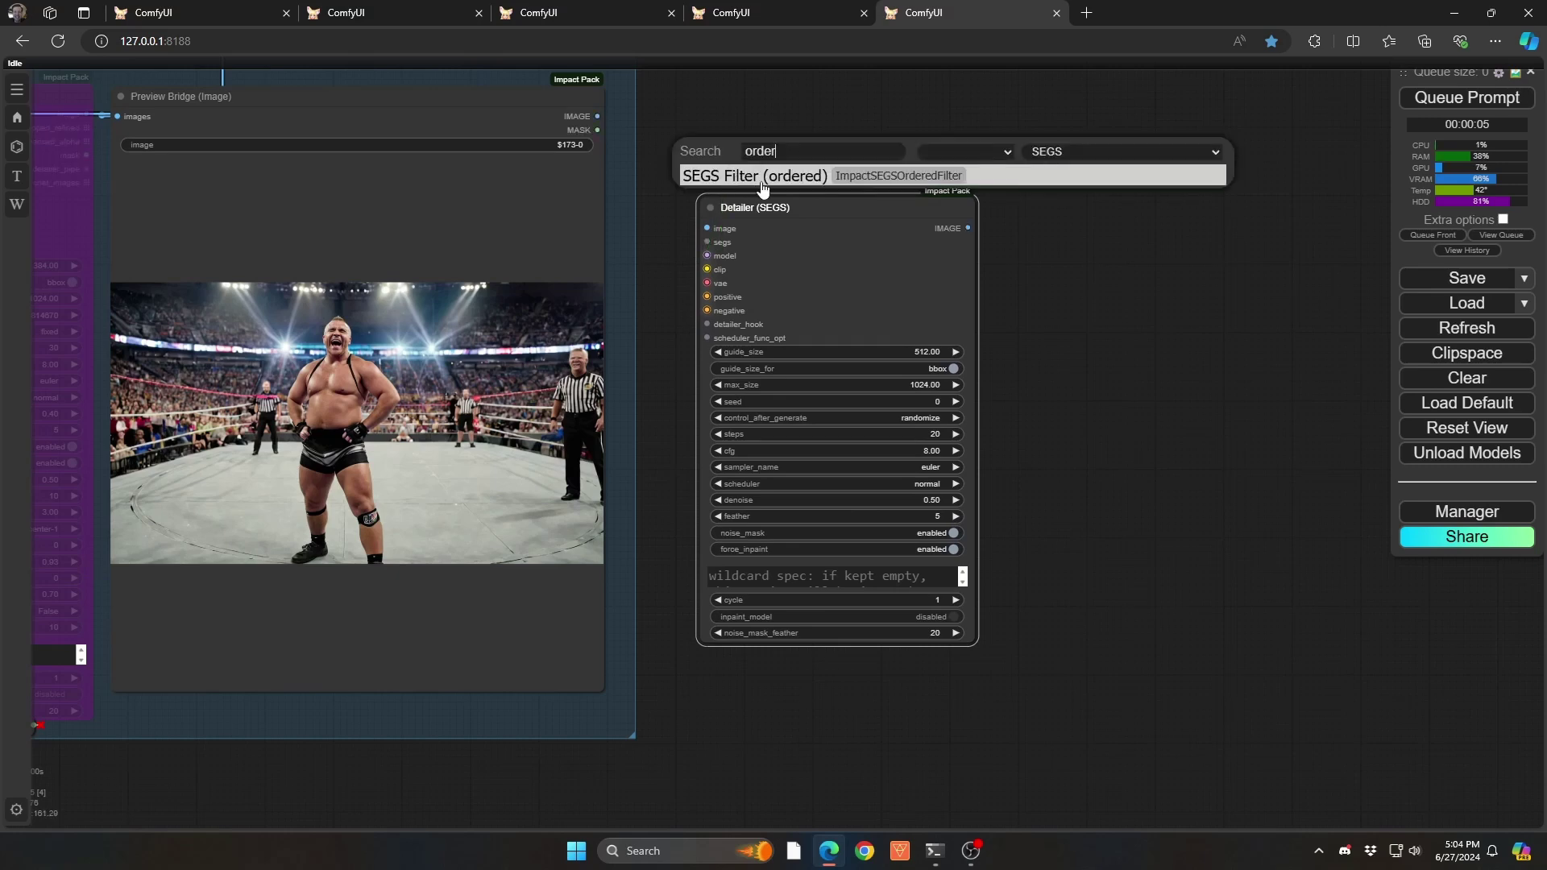
{"action": "left_click", "coordinate": [759, 177]}
{"action": "left_click_drag", "start_coordinate": [811, 155], "coordinate": [1047, 188]}
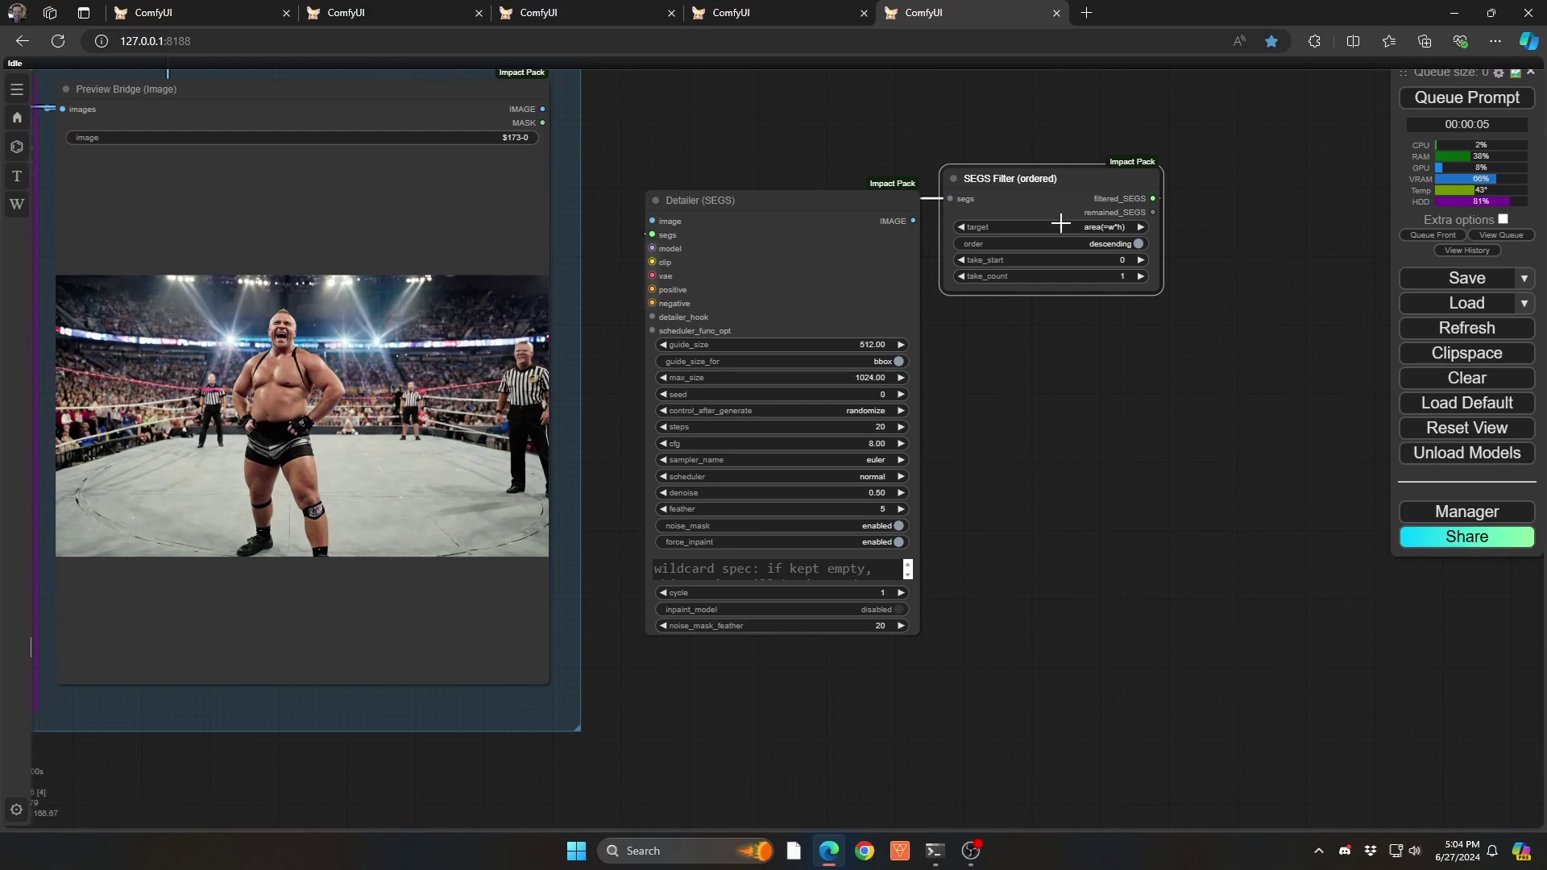
{"action": "scroll", "coordinate": [1007, 240], "scroll_direction": "up", "scroll_amount": 5}
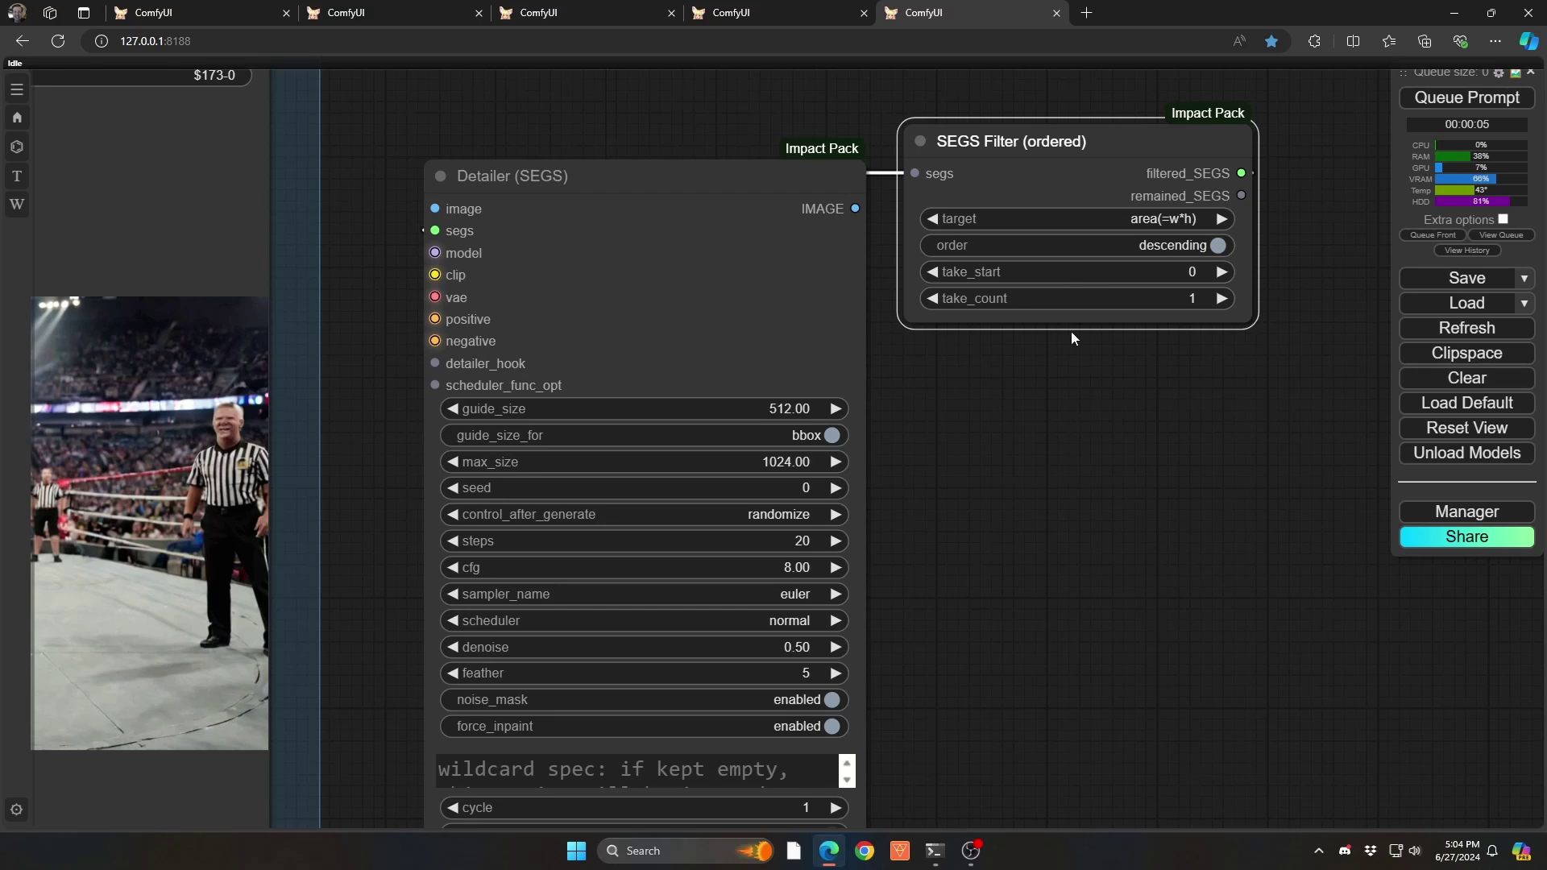
{"action": "left_click", "coordinate": [1158, 245]}
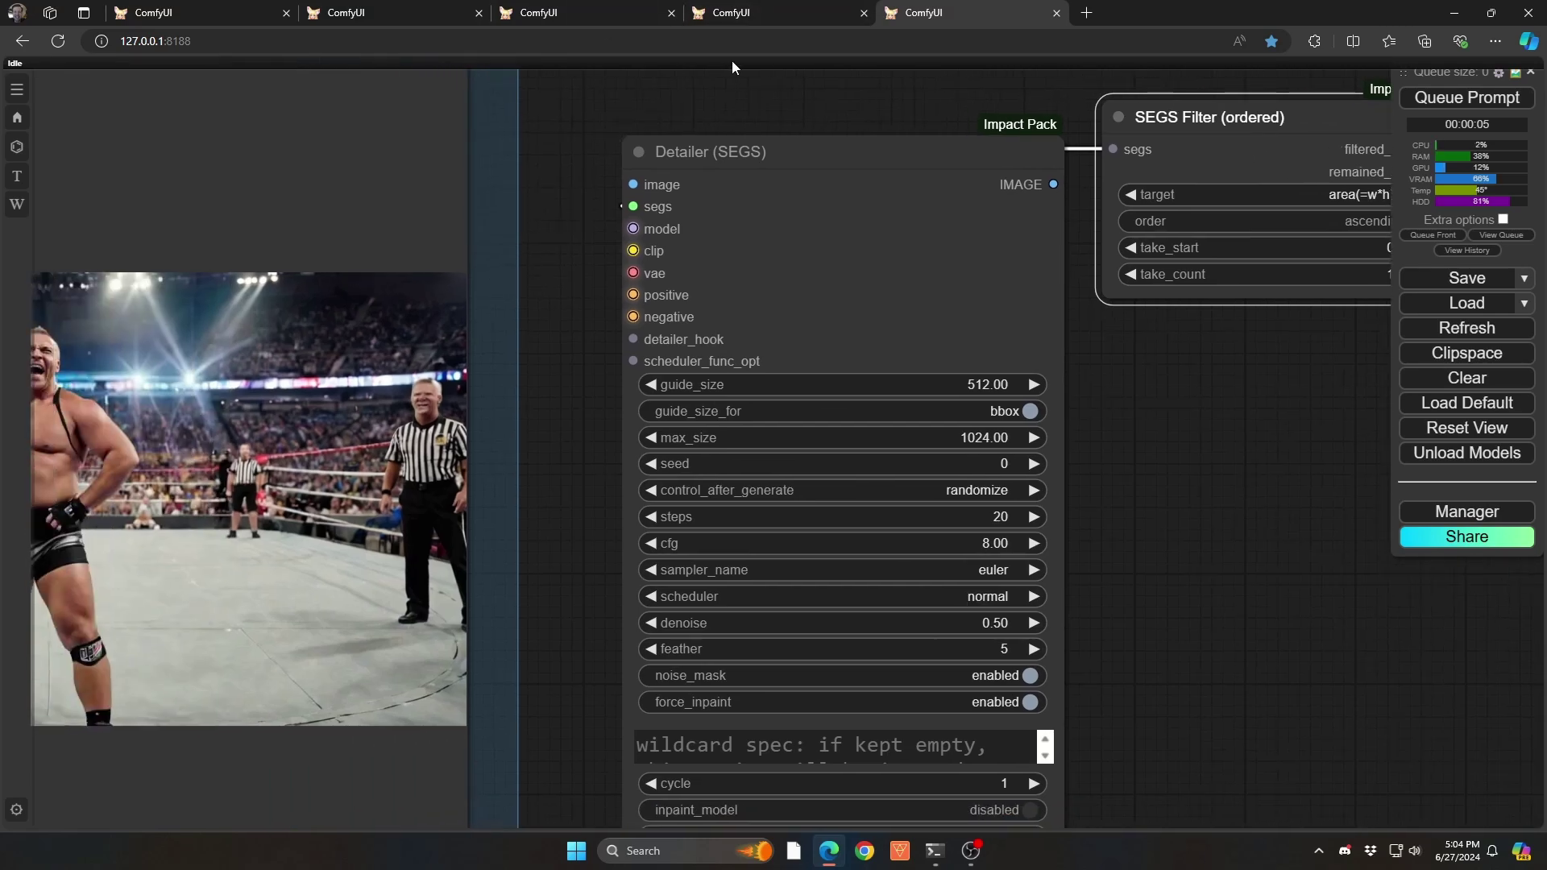
Set the SEGS Filter's take_count to 11.
{"action": "left_click_drag", "start_coordinate": [731, 60], "coordinate": [515, 91]}
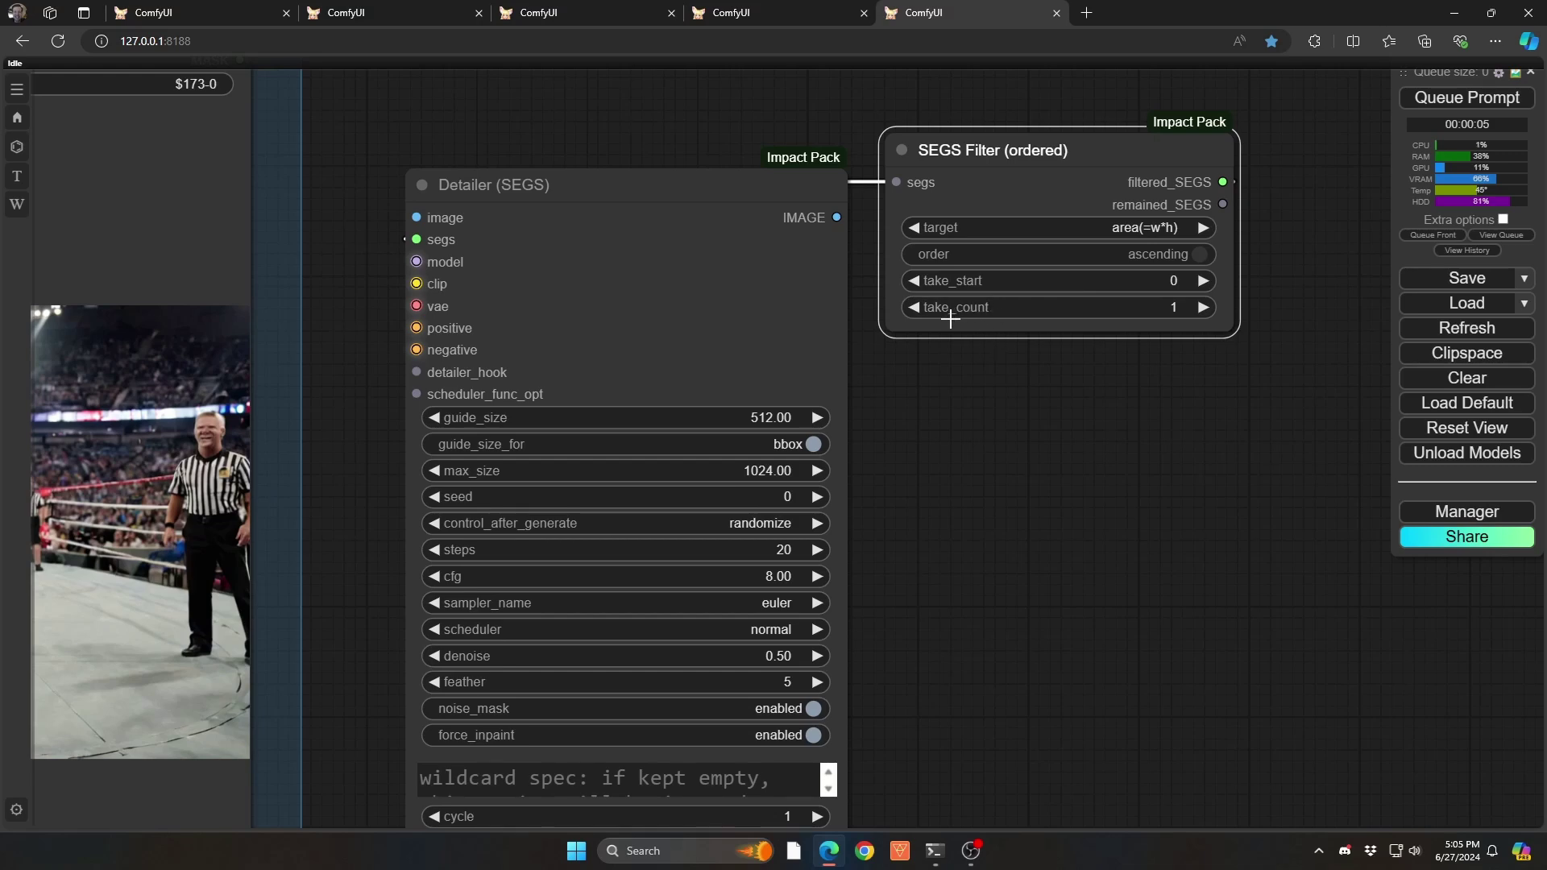
{"action": "left_click", "coordinate": [1172, 310]}
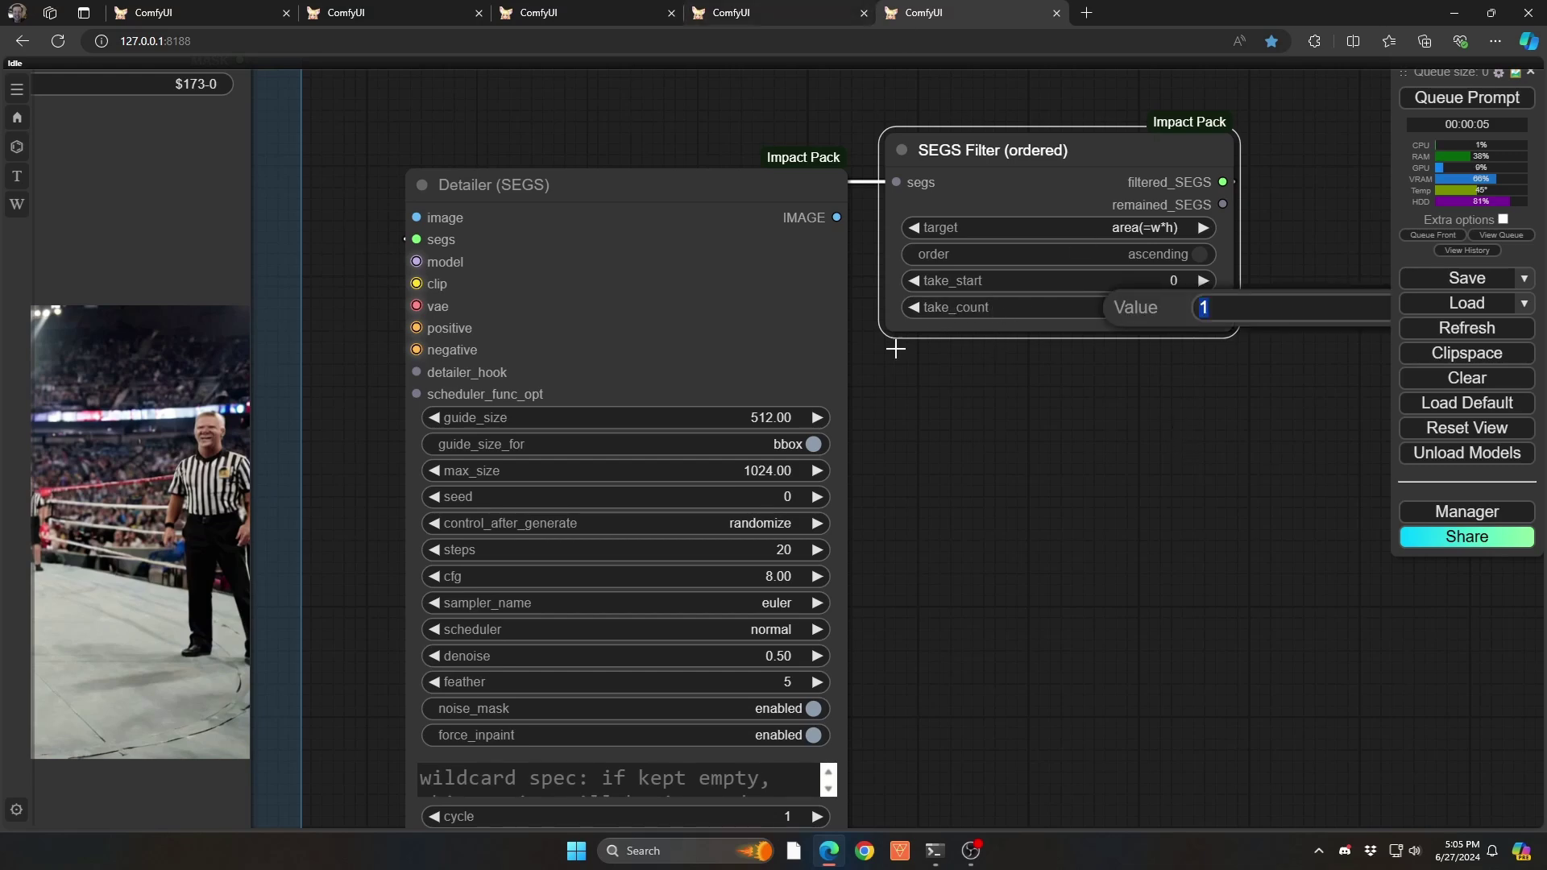
{"action": "left_click_drag", "start_coordinate": [900, 485], "coordinate": [1503, 512]}
{"action": "scroll", "coordinate": [1179, 423], "scroll_direction": "down", "scroll_amount": 5}
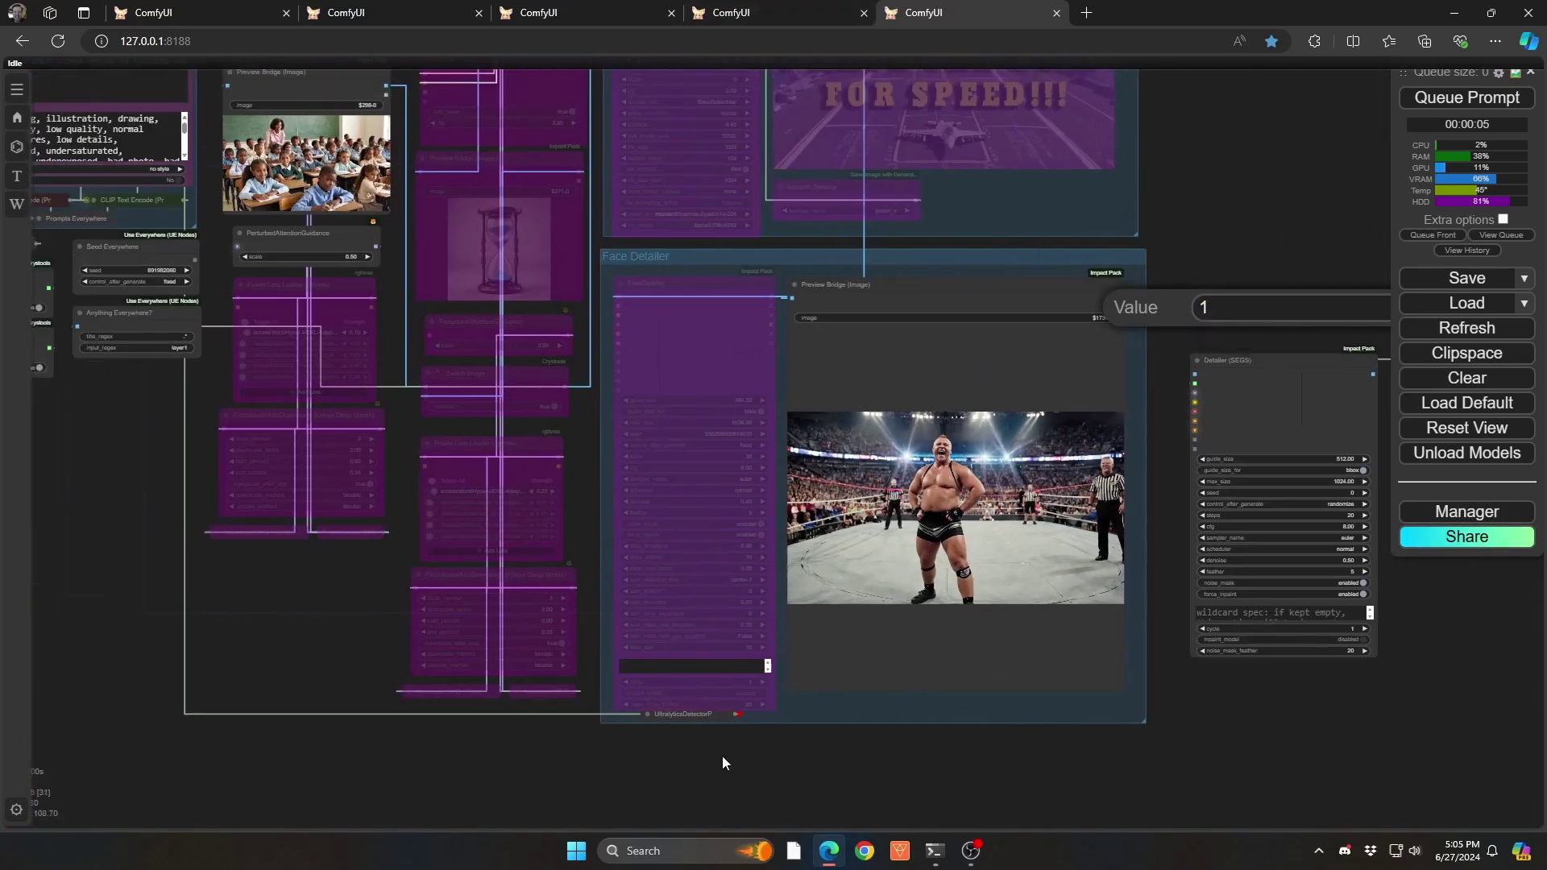
{"action": "left_click_drag", "start_coordinate": [722, 756], "coordinate": [1213, 783]}
Connect the classroom Preview Bridge image to the Detailer (SEGS) image input, then link its IMAGE output.
{"action": "scroll", "coordinate": [574, 131], "scroll_direction": "up", "scroll_amount": 10}
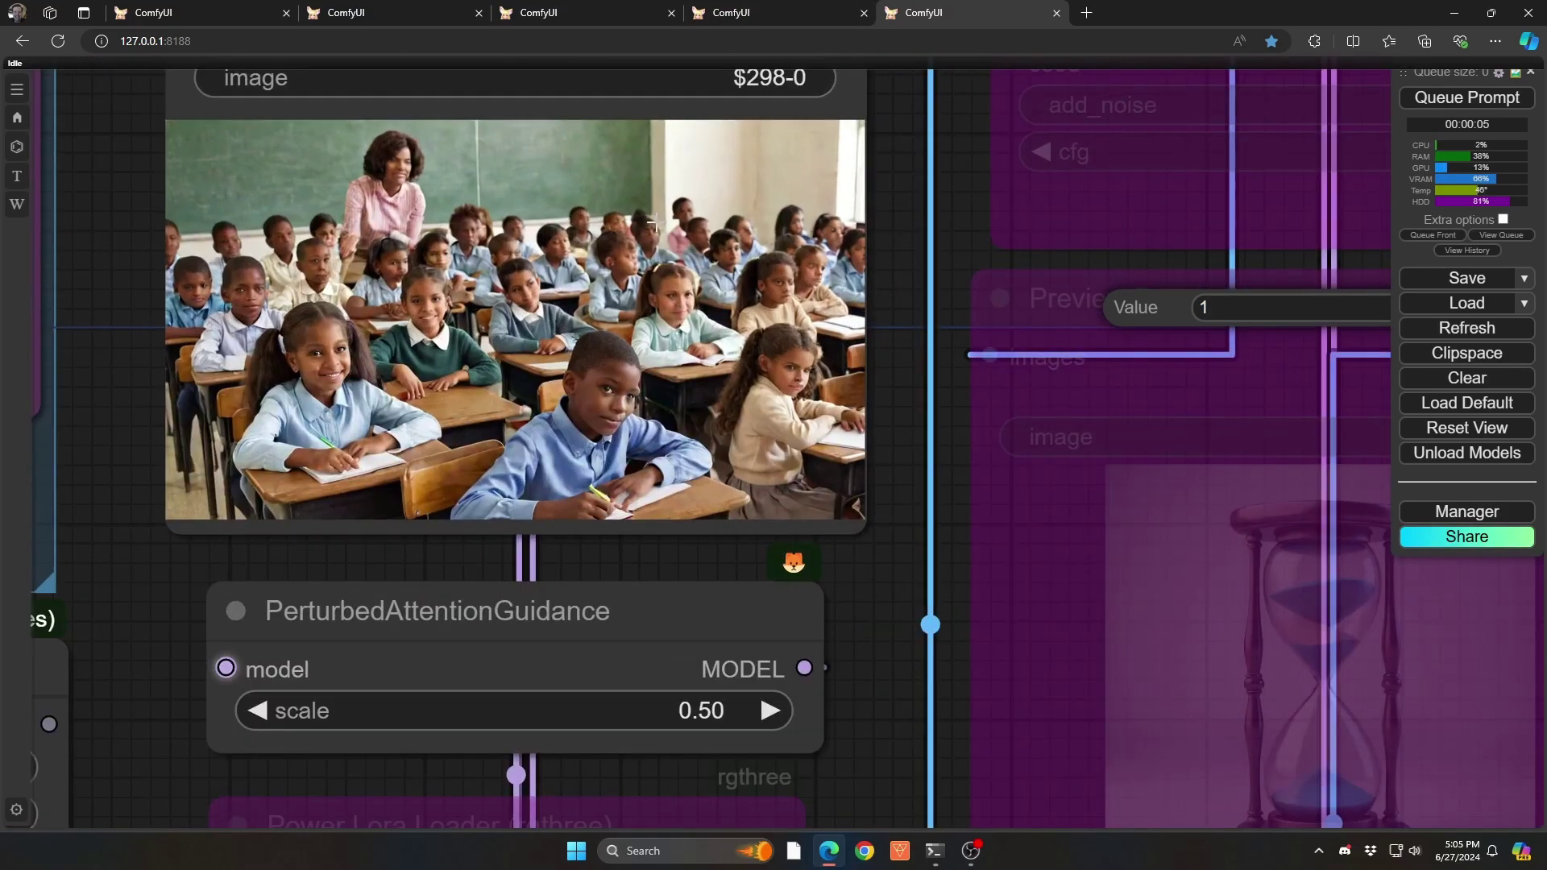
{"action": "scroll", "coordinate": [924, 251], "scroll_direction": "down", "scroll_amount": 4}
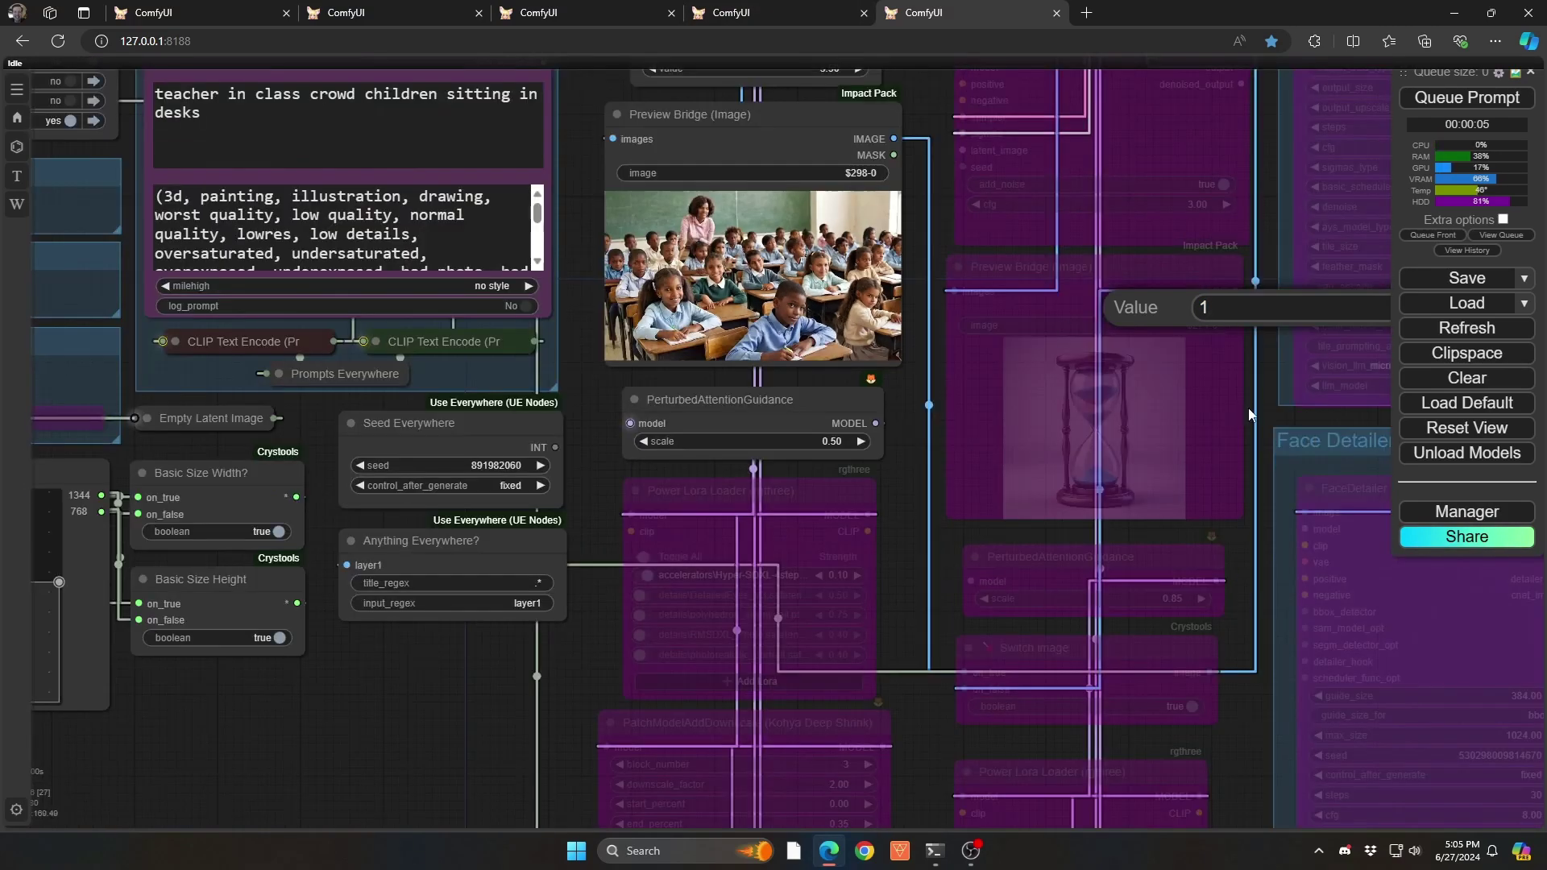
{"action": "left_click_drag", "start_coordinate": [1250, 314], "coordinate": [1131, 95]}
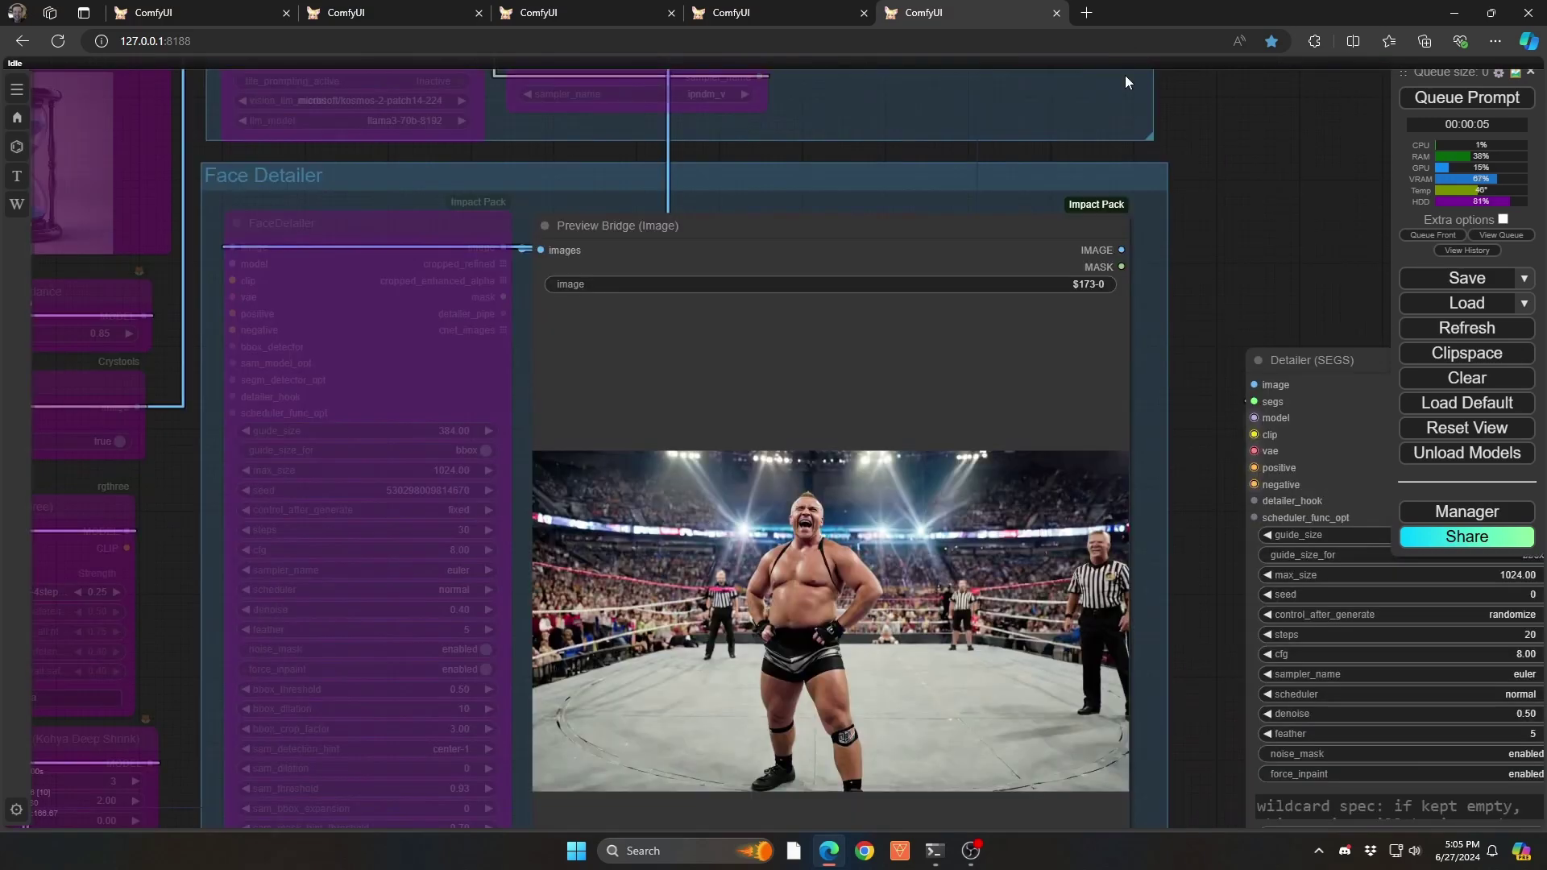
{"action": "scroll", "coordinate": [967, 73], "scroll_direction": "up", "scroll_amount": 3}
{"action": "left_click_drag", "start_coordinate": [839, 41], "coordinate": [931, 103]}
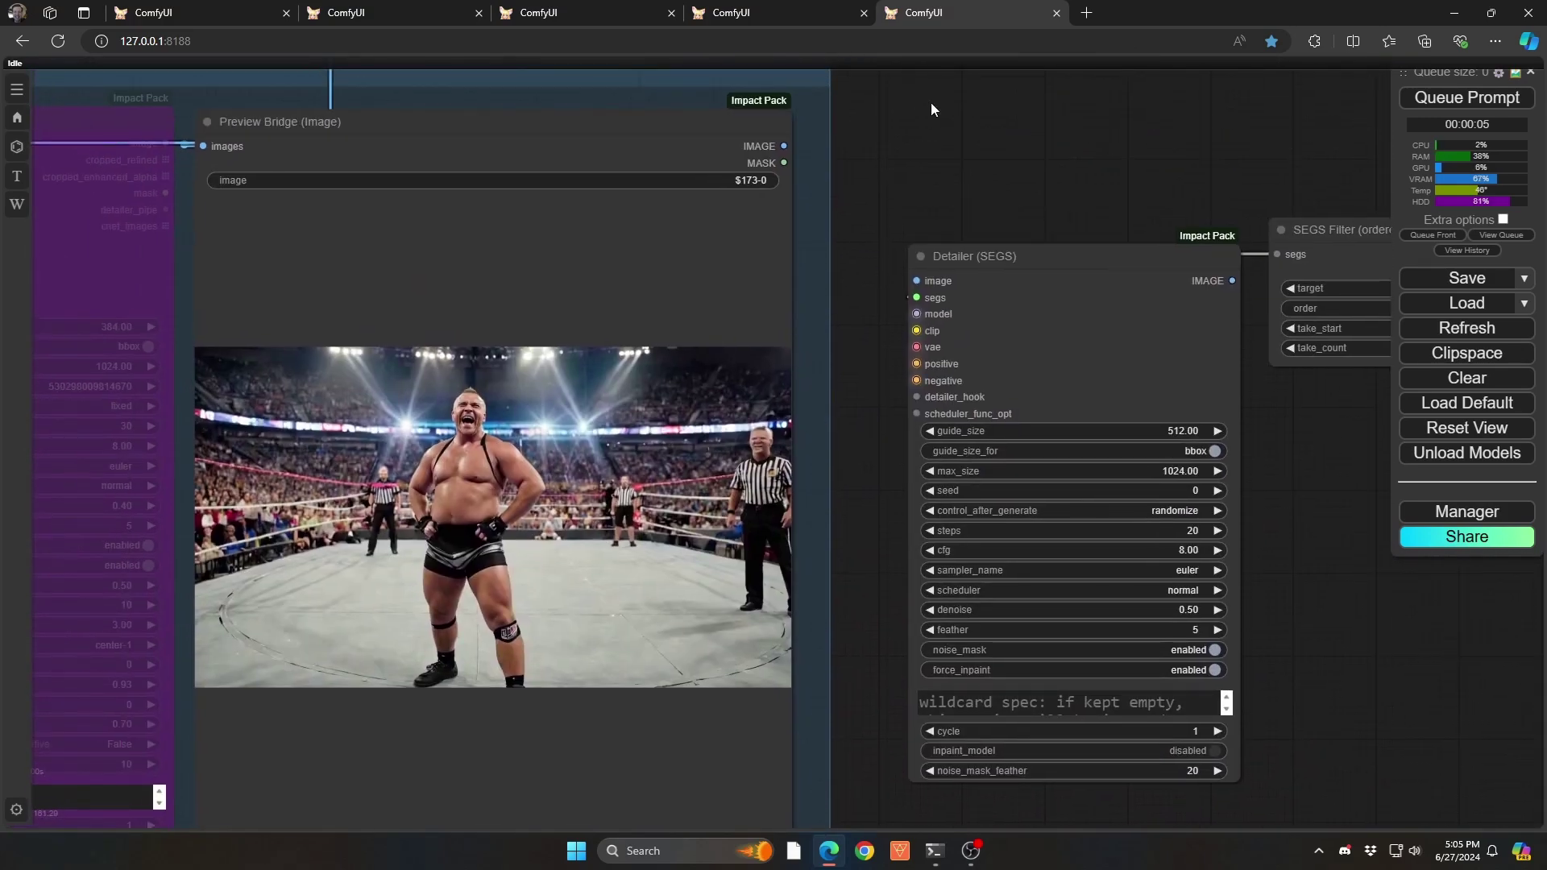
{"action": "left_click_drag", "start_coordinate": [1105, 143], "coordinate": [897, 108]}
{"action": "left_click_drag", "start_coordinate": [545, 103], "coordinate": [688, 238]}
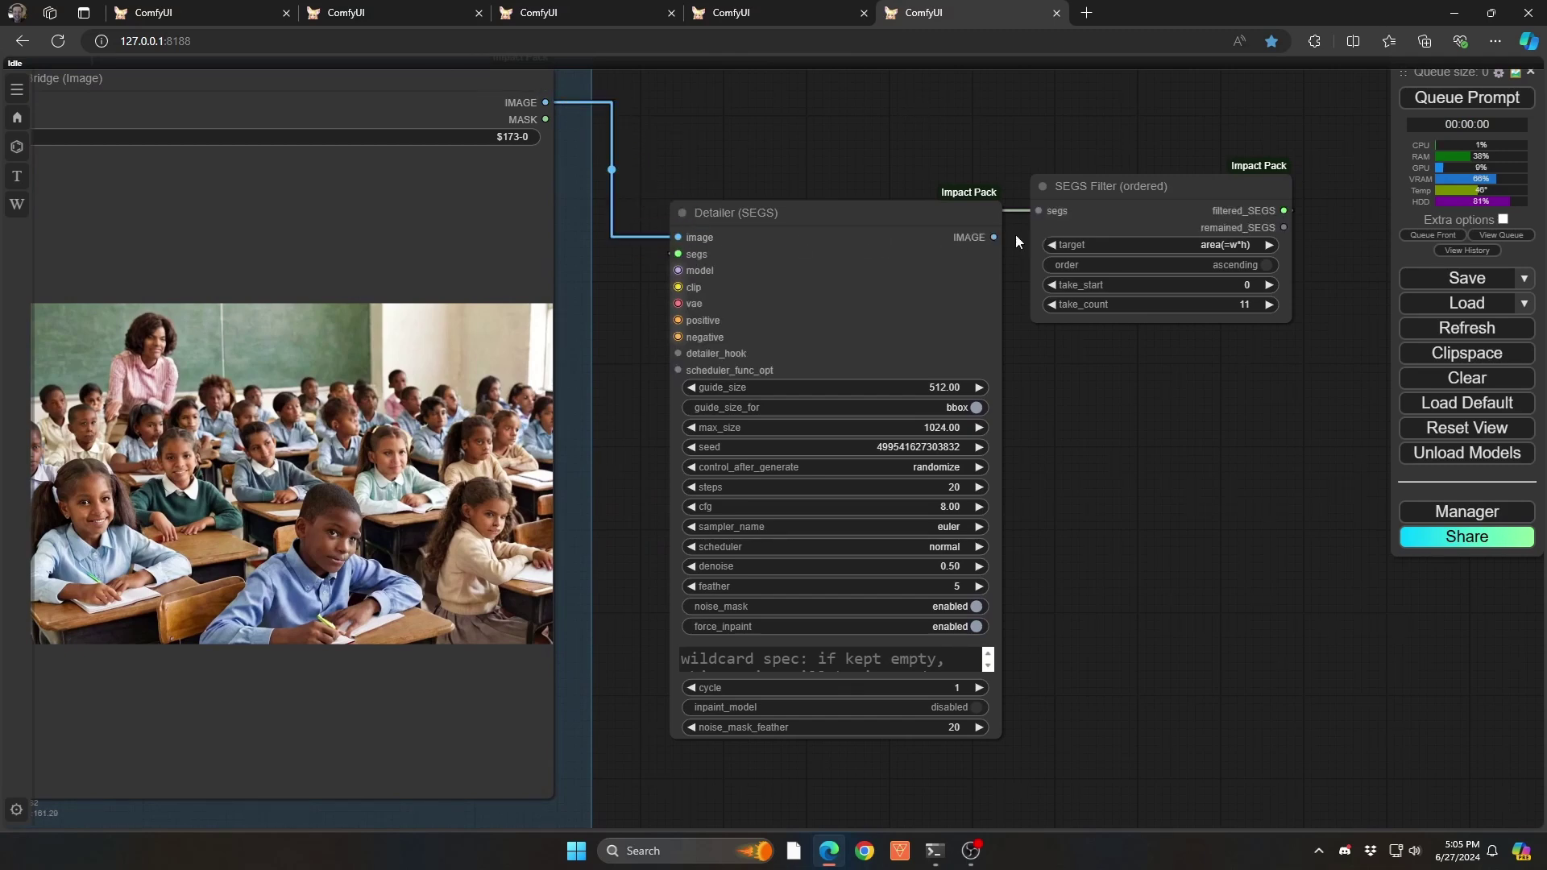
{"action": "left_click_drag", "start_coordinate": [994, 237], "coordinate": [1089, 342]}
Add a Preview Bridge (Image) on the Detailer's output and run it to detail the classroom faces.
{"action": "left_click", "coordinate": [1111, 371]}
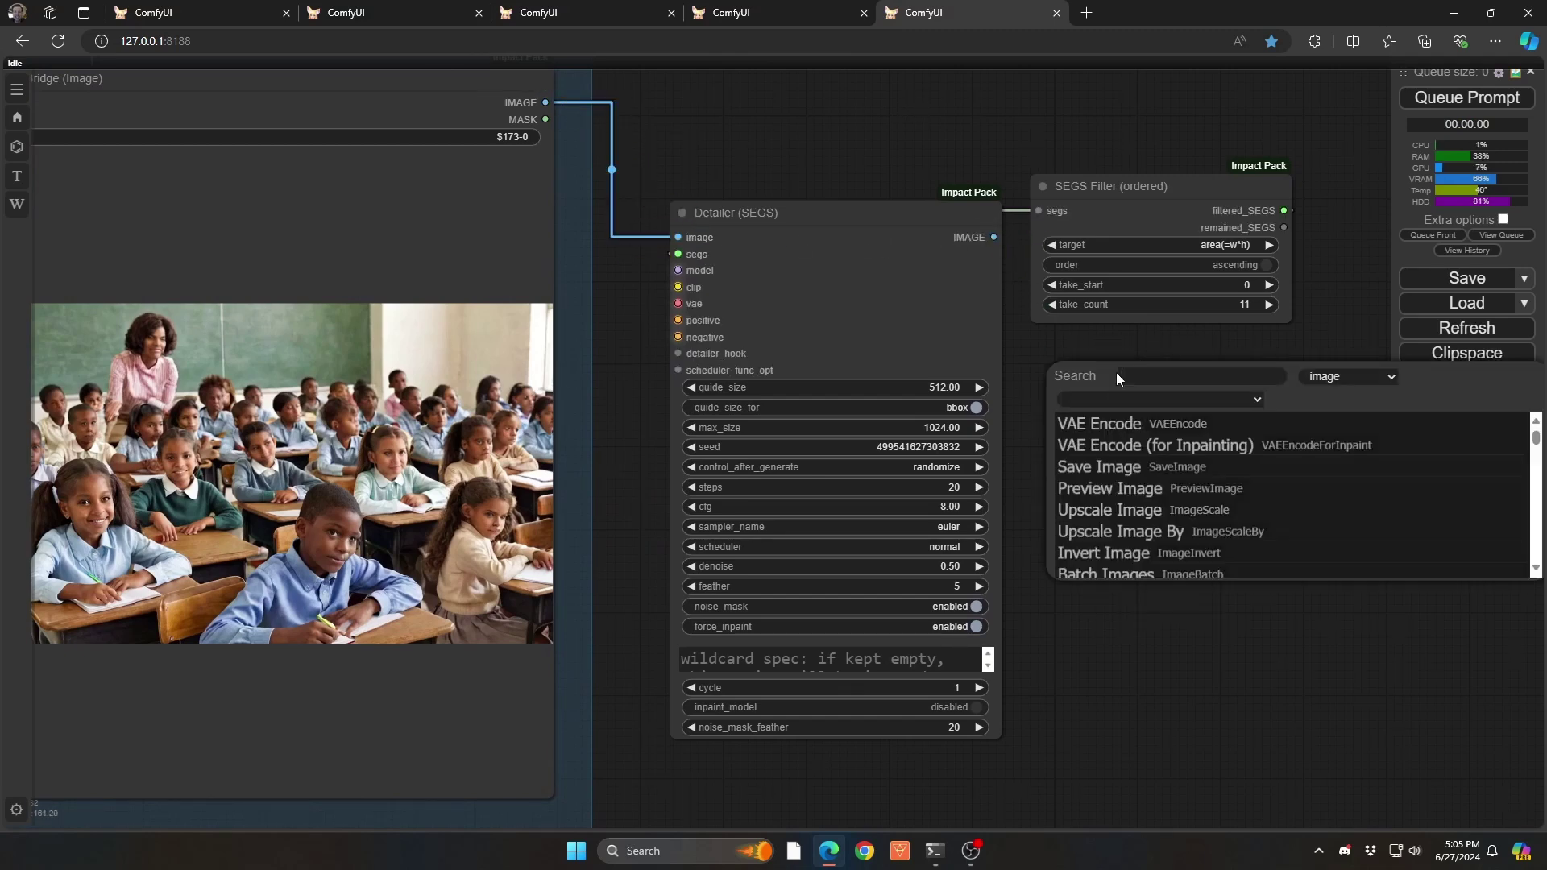
{"action": "type", "text": "br"}
{"action": "key", "text": "Down"}
{"action": "key", "text": "Down"}
{"action": "key", "text": "Return"}
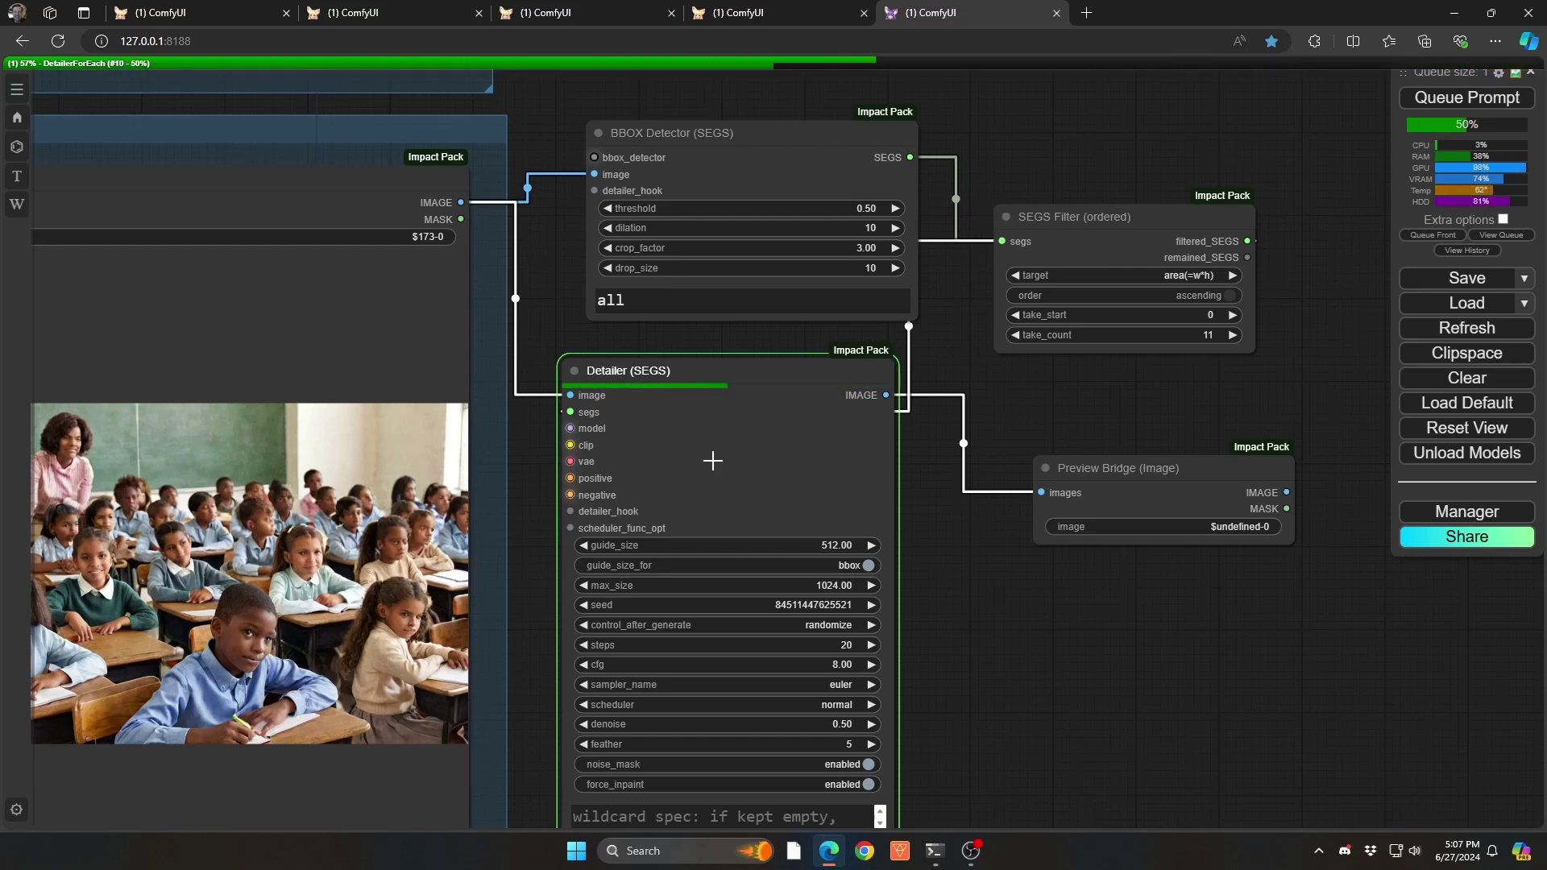
{"action": "mouse_move", "coordinate": [1003, 612]}
{"action": "left_mouse_down"}
{"action": "mouse_move", "coordinate": [1018, 622]}
{"action": "mouse_move", "coordinate": [1025, 599]}
{"action": "left_mouse_up"}
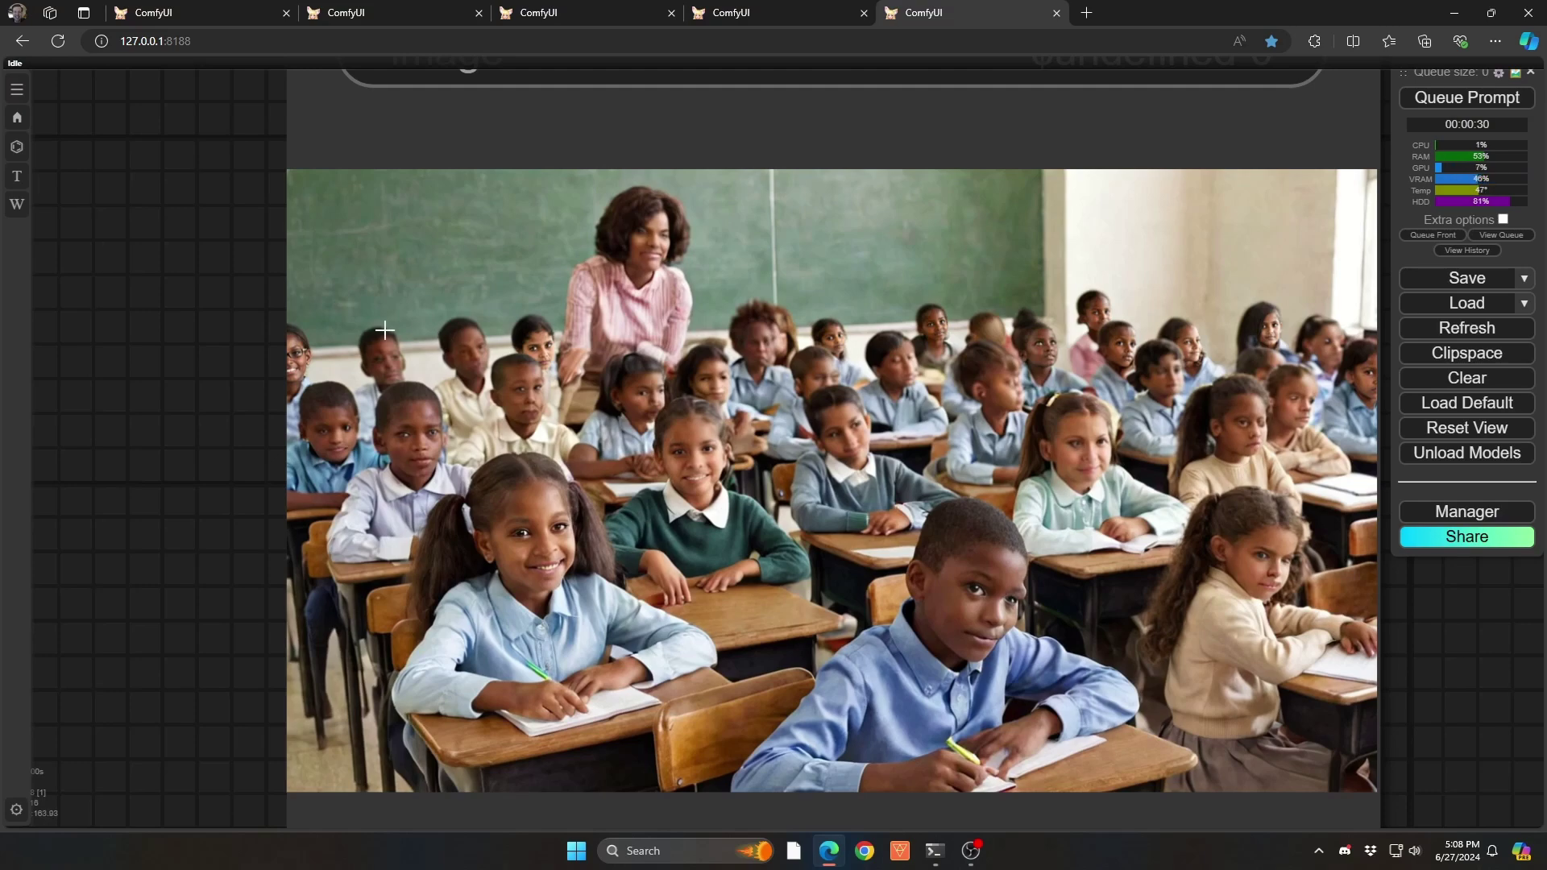
{"action": "scroll", "coordinate": [322, 354], "scroll_direction": "up", "scroll_amount": 7}
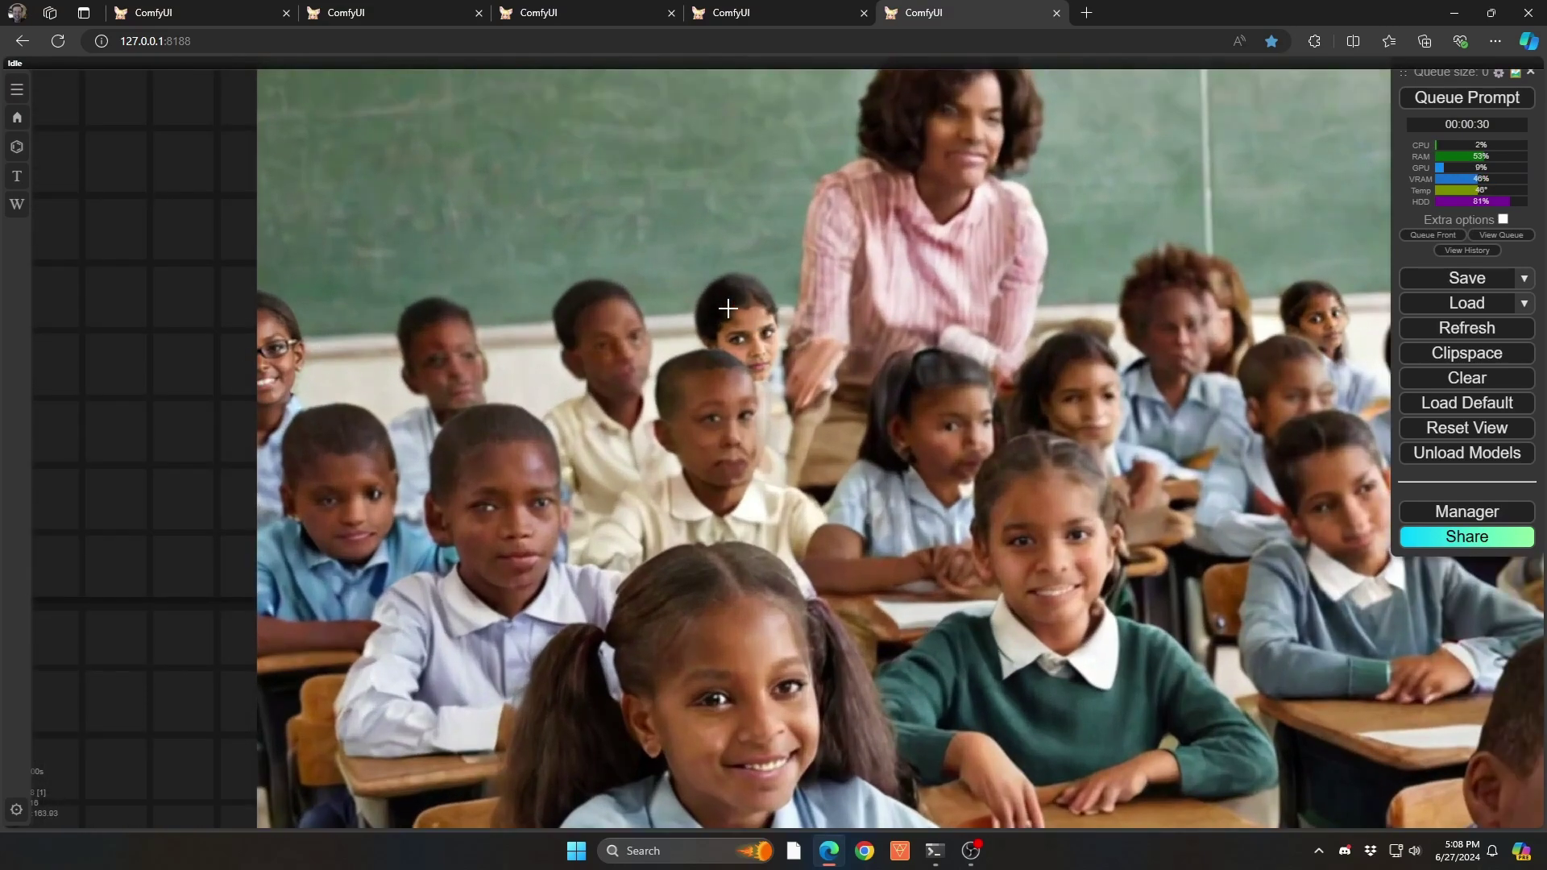
{"action": "scroll", "coordinate": [727, 309], "scroll_direction": "down", "scroll_amount": 2}
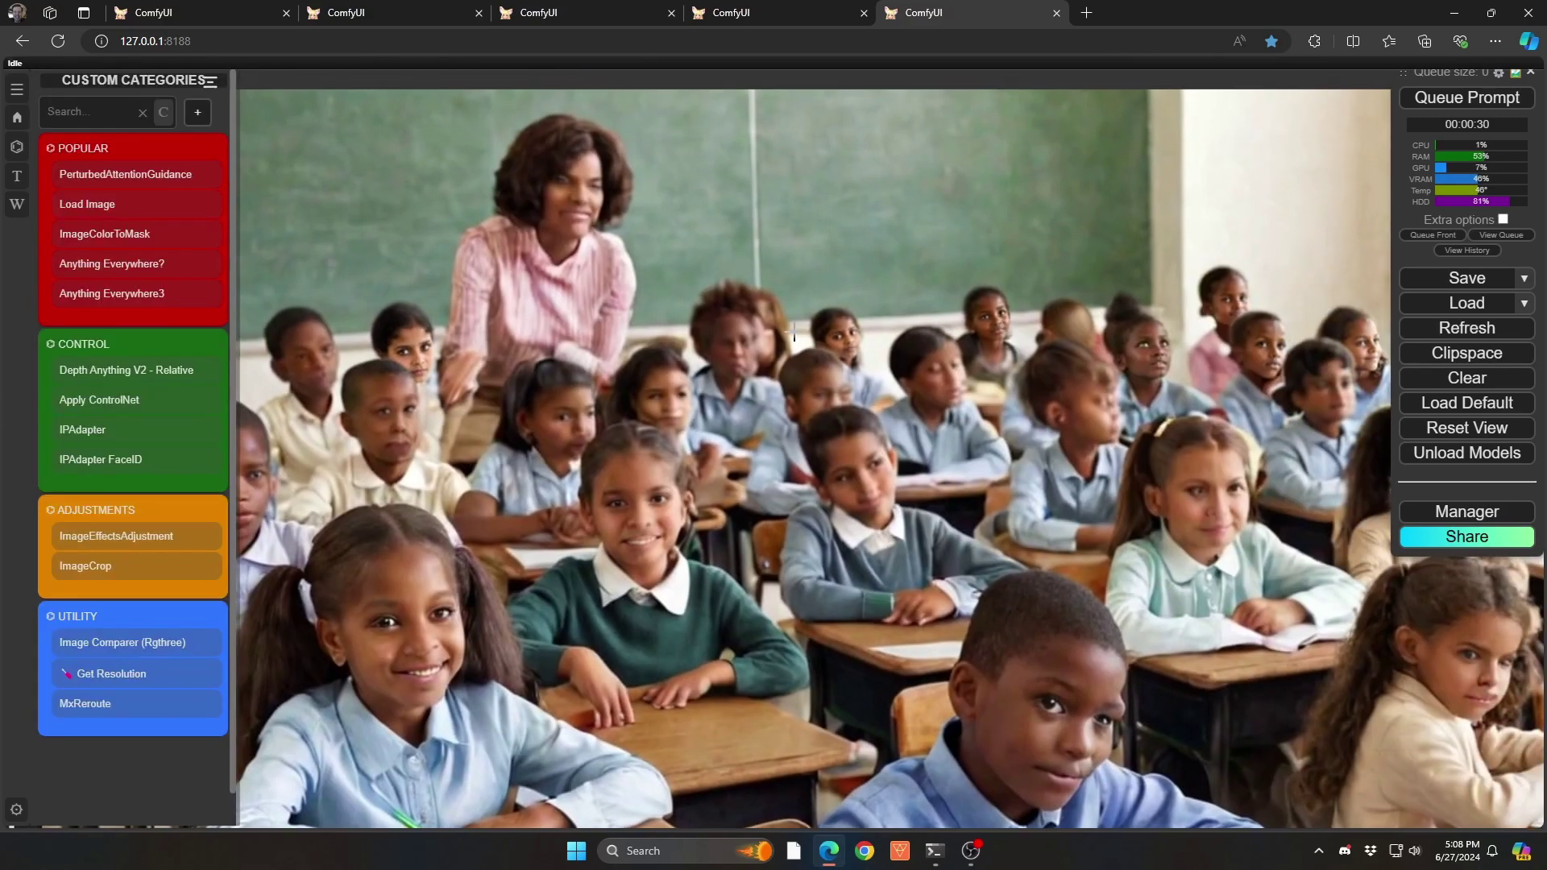
{"action": "scroll", "coordinate": [580, 375], "scroll_direction": "down", "scroll_amount": 8}
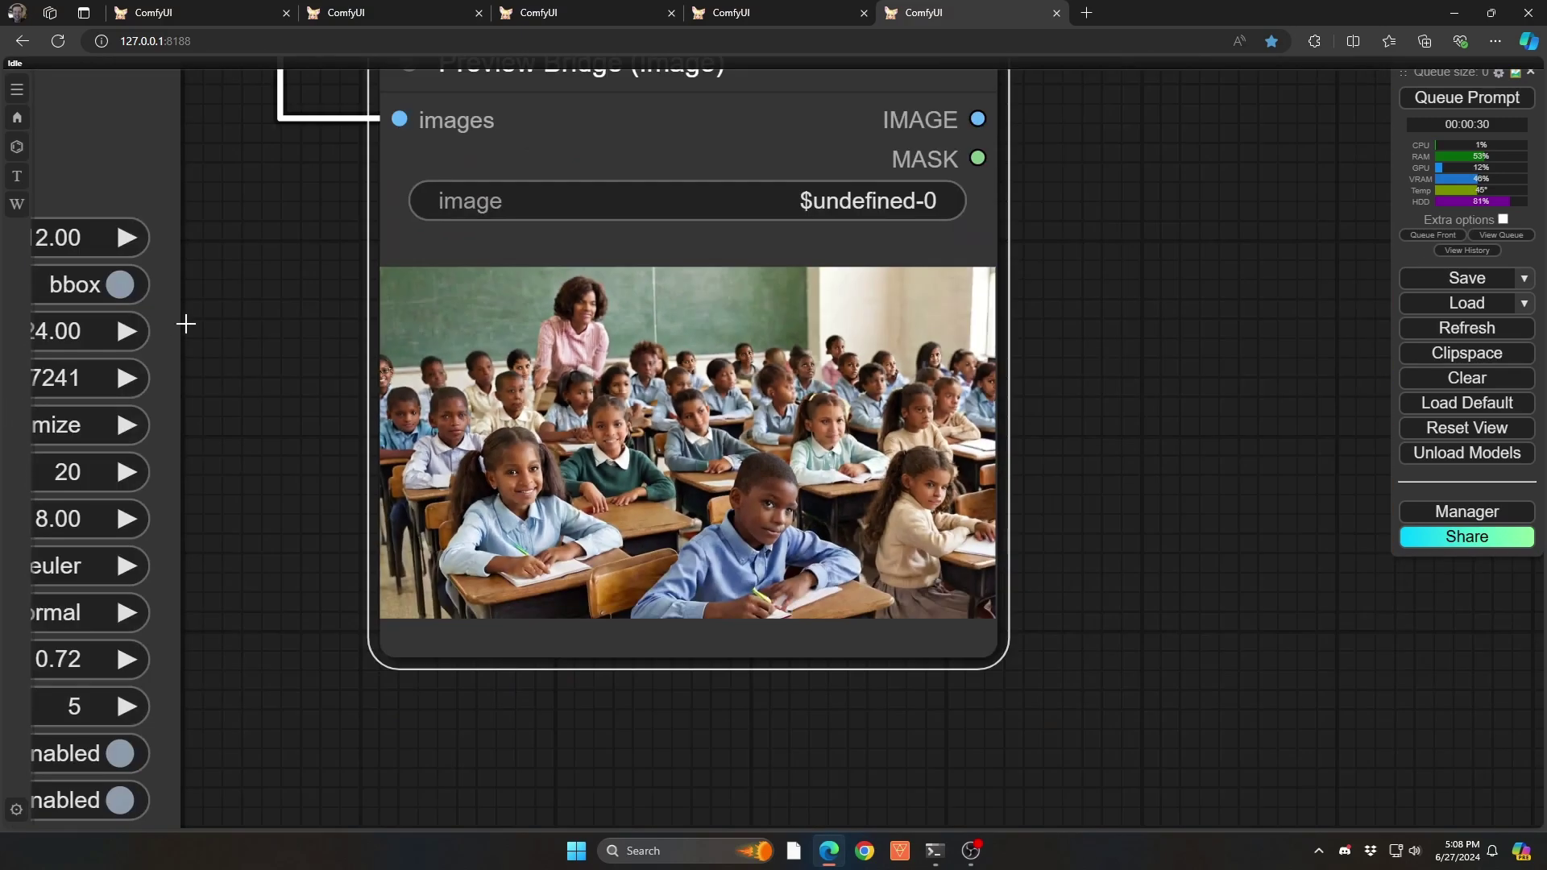
{"action": "scroll", "coordinate": [675, 486], "scroll_direction": "down", "scroll_amount": 5}
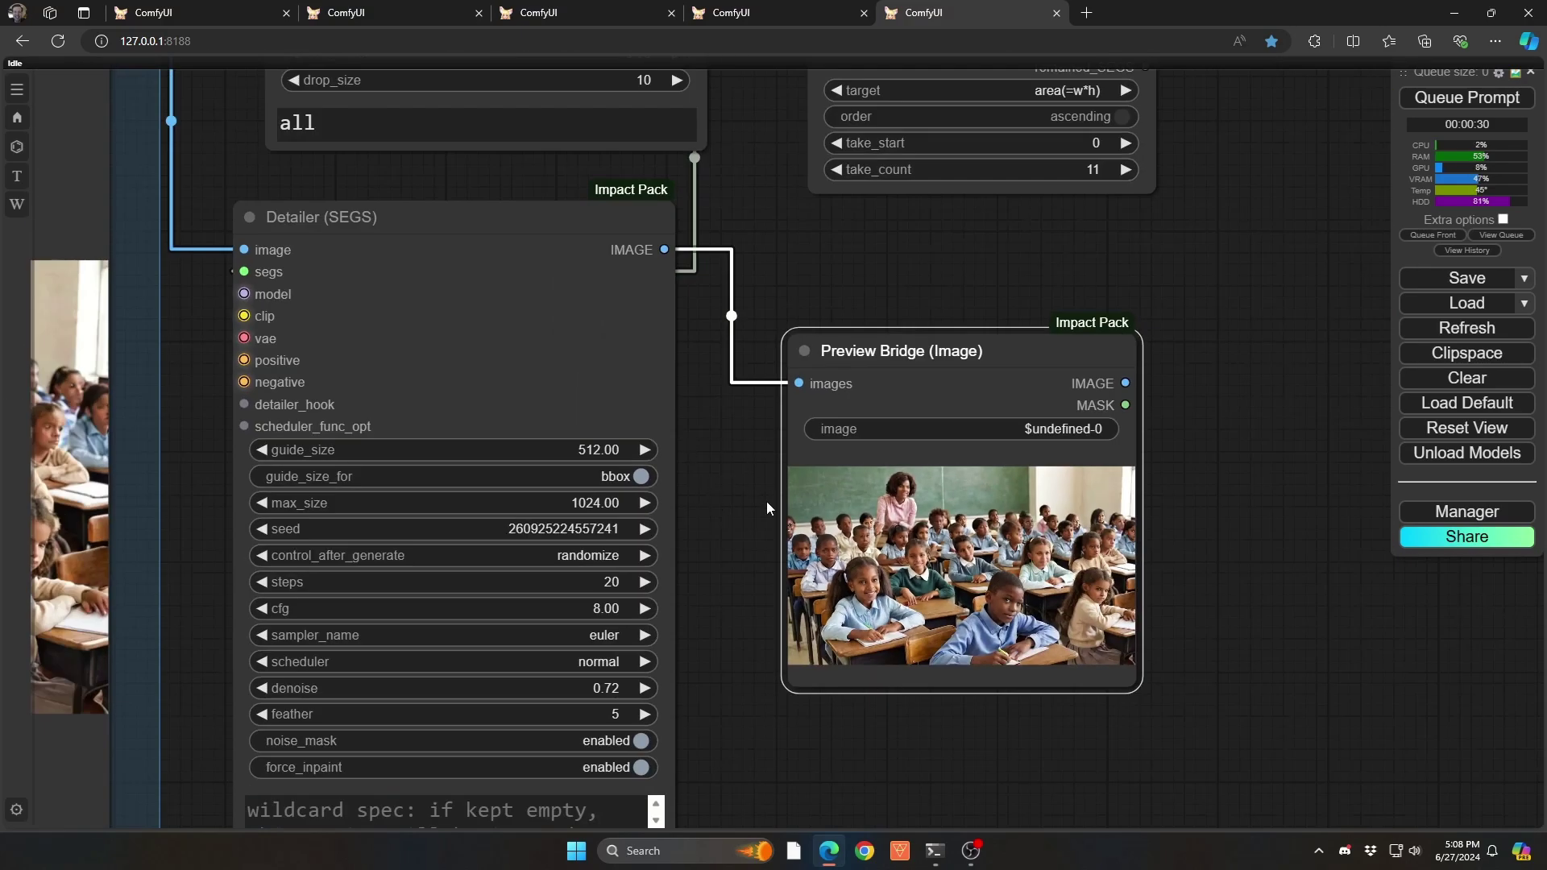
{"action": "scroll", "coordinate": [772, 514], "scroll_direction": "up", "scroll_amount": 10}
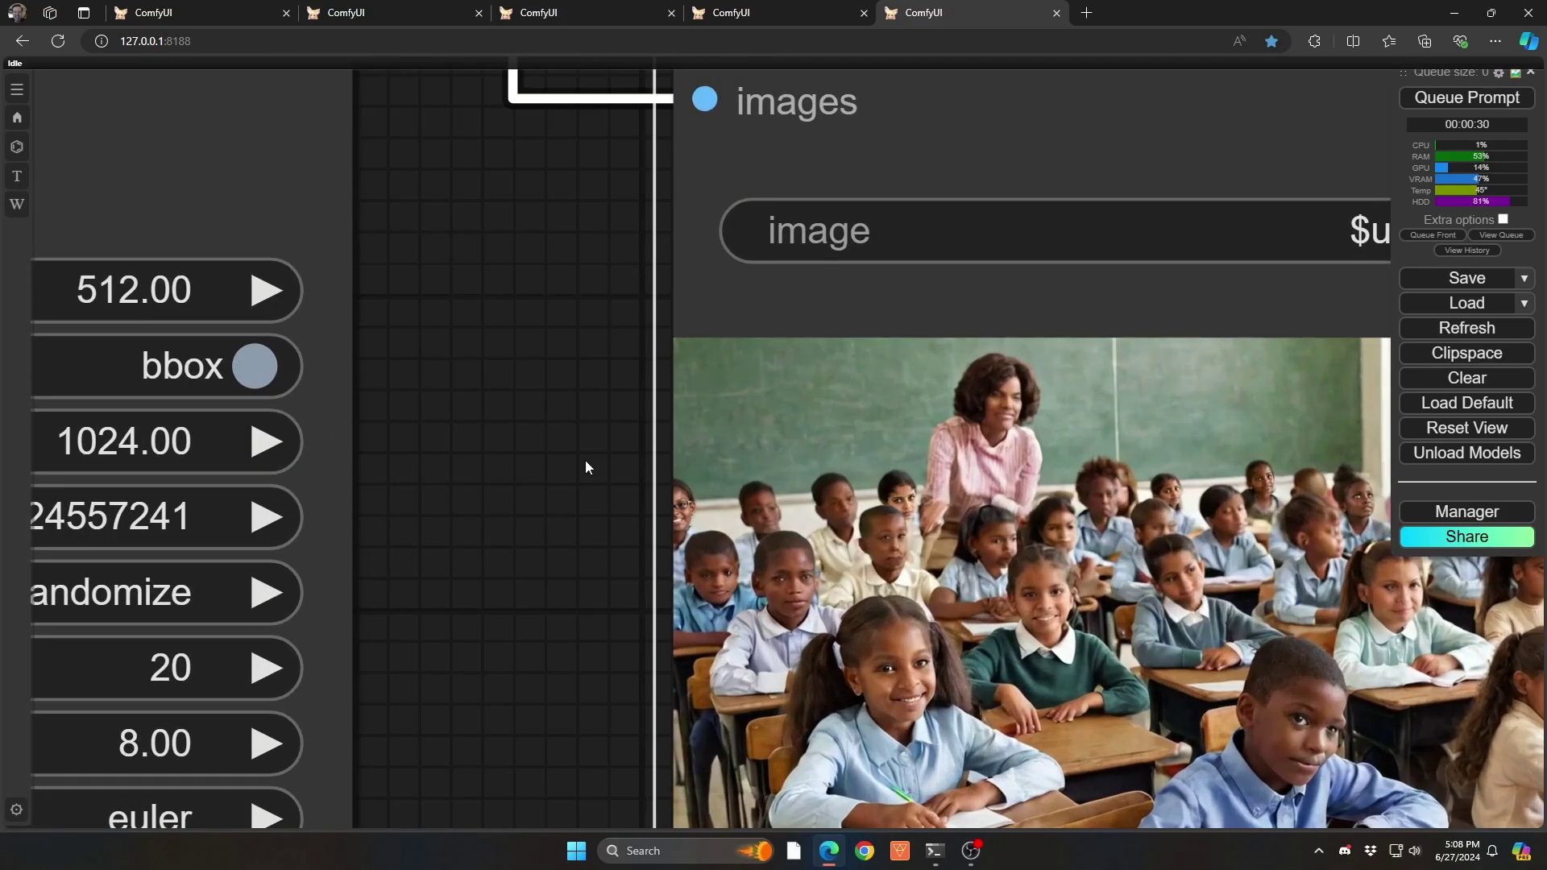
{"action": "scroll", "coordinate": [495, 469], "scroll_direction": "down", "scroll_amount": 8}
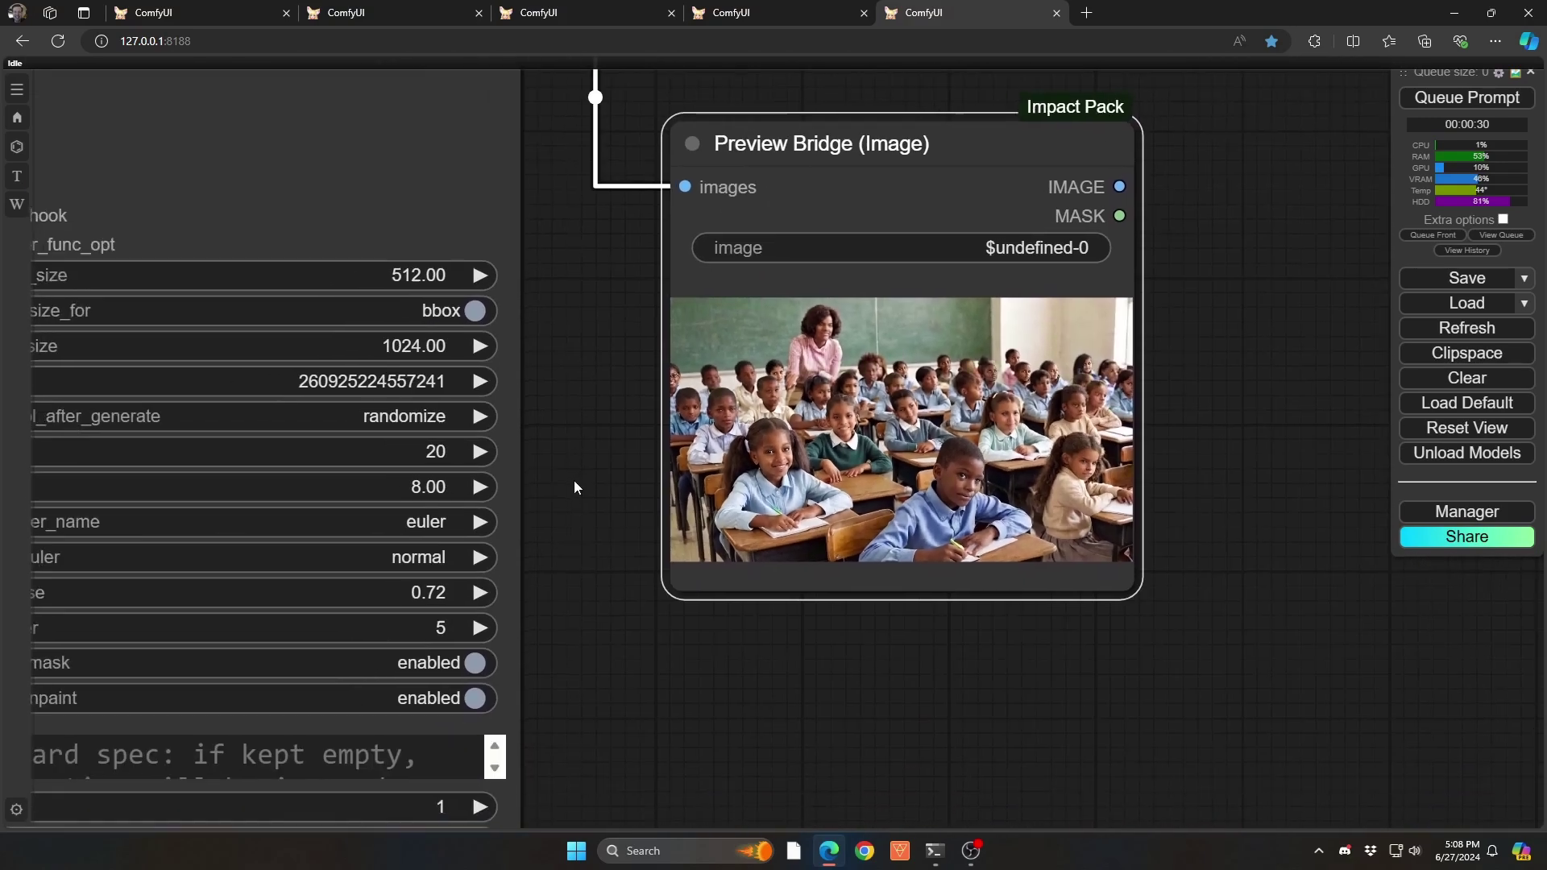
{"action": "left_click_drag", "start_coordinate": [573, 480], "coordinate": [677, 631]}
{"action": "scroll", "coordinate": [659, 500], "scroll_direction": "down", "scroll_amount": 3}
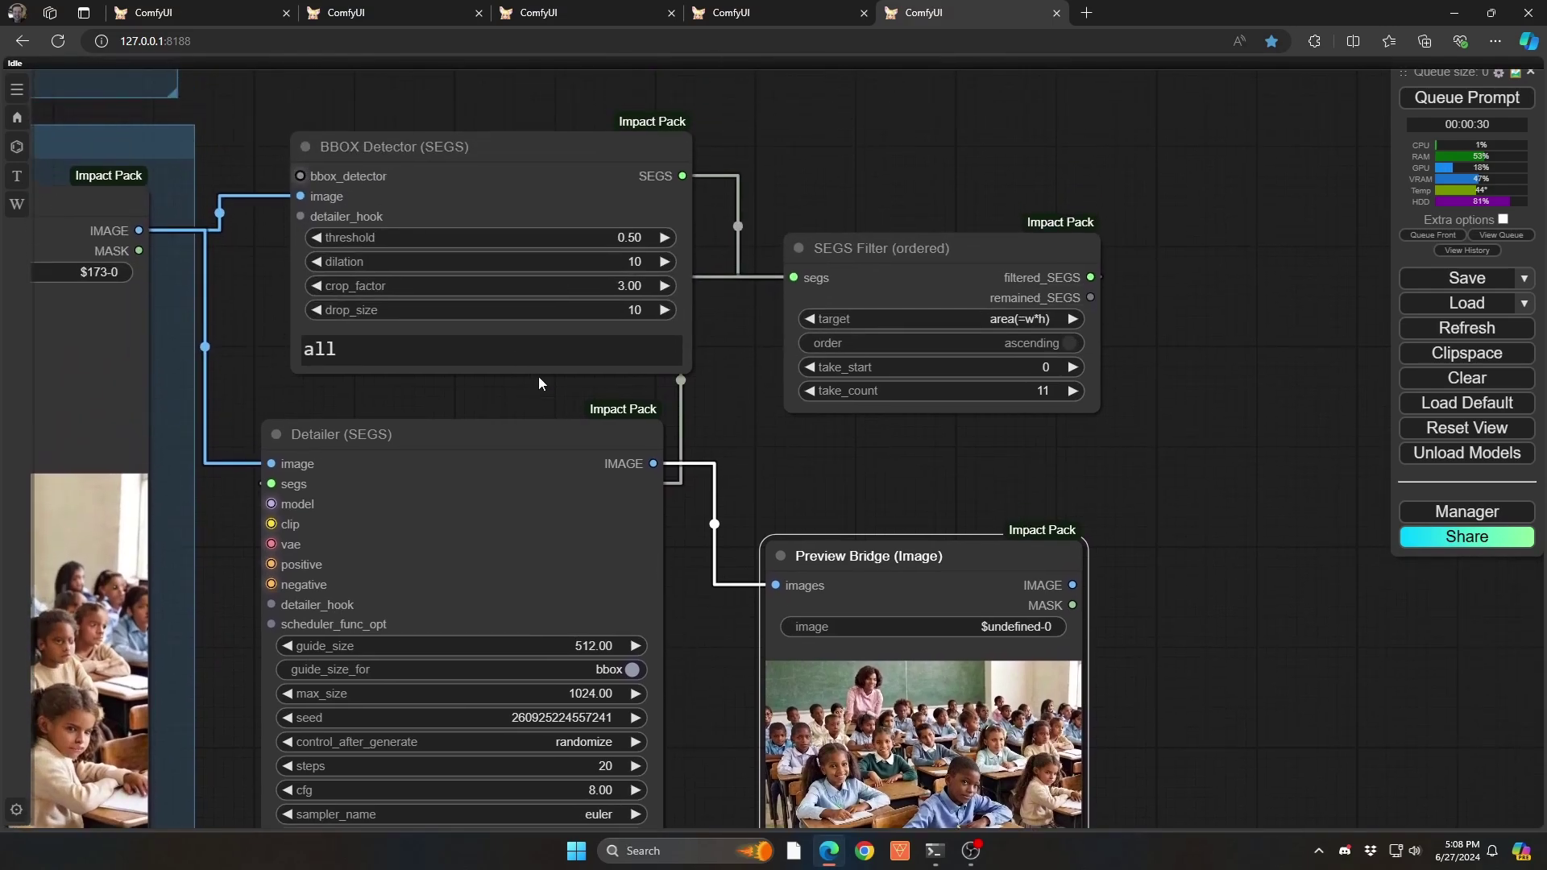
{"action": "scroll", "coordinate": [515, 307], "scroll_direction": "up", "scroll_amount": 6}
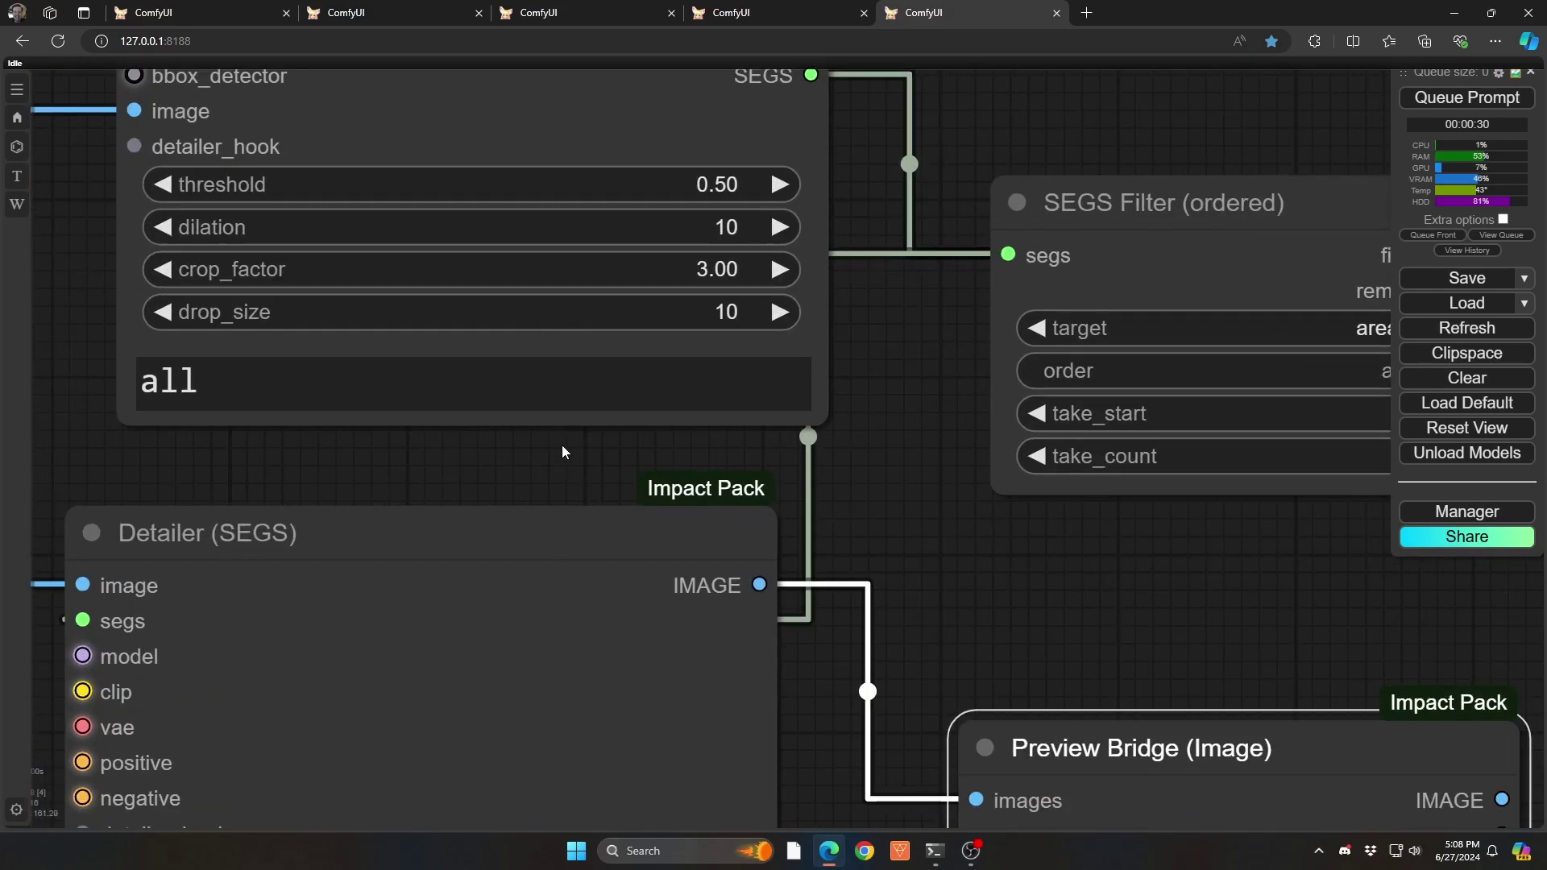
{"action": "left_click_drag", "start_coordinate": [921, 607], "coordinate": [872, 387]}
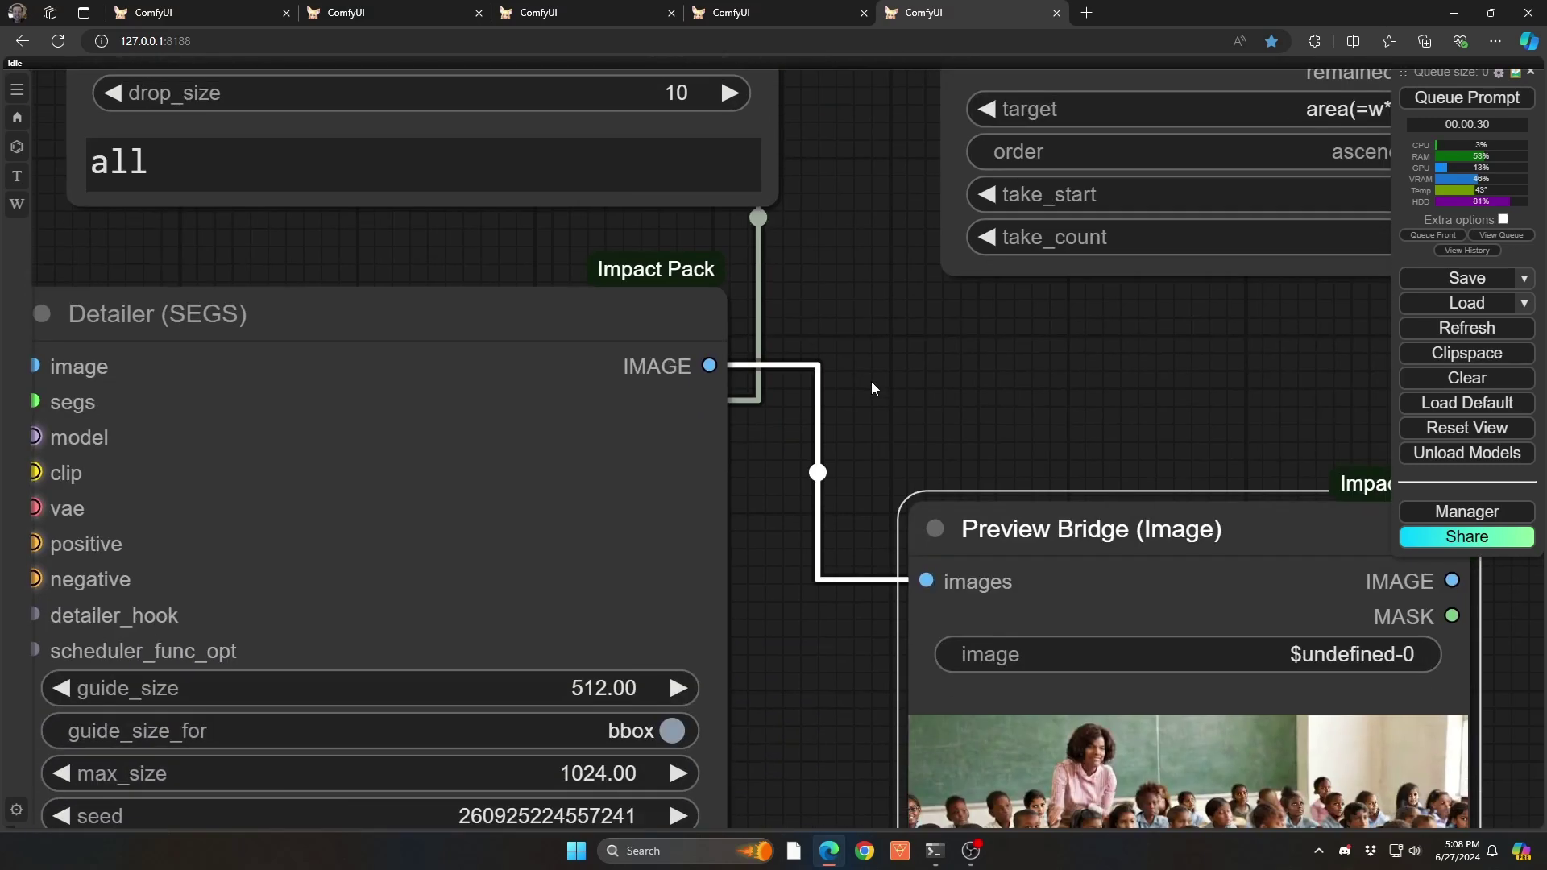
{"action": "scroll", "coordinate": [870, 382], "scroll_direction": "down", "scroll_amount": 4}
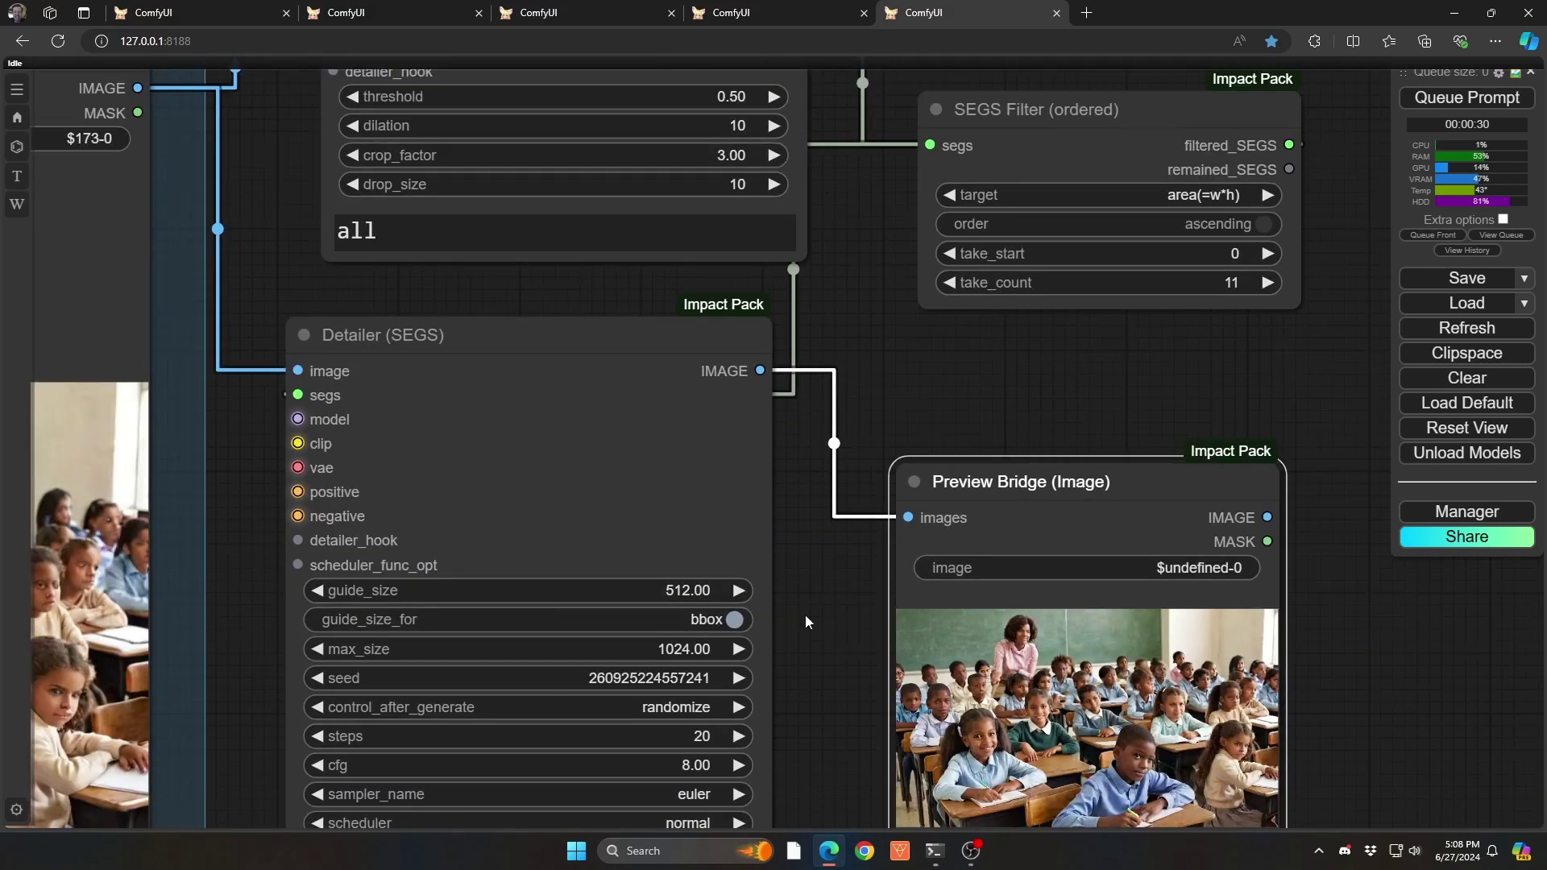
{"action": "left_click_drag", "start_coordinate": [901, 670], "coordinate": [510, 441]}
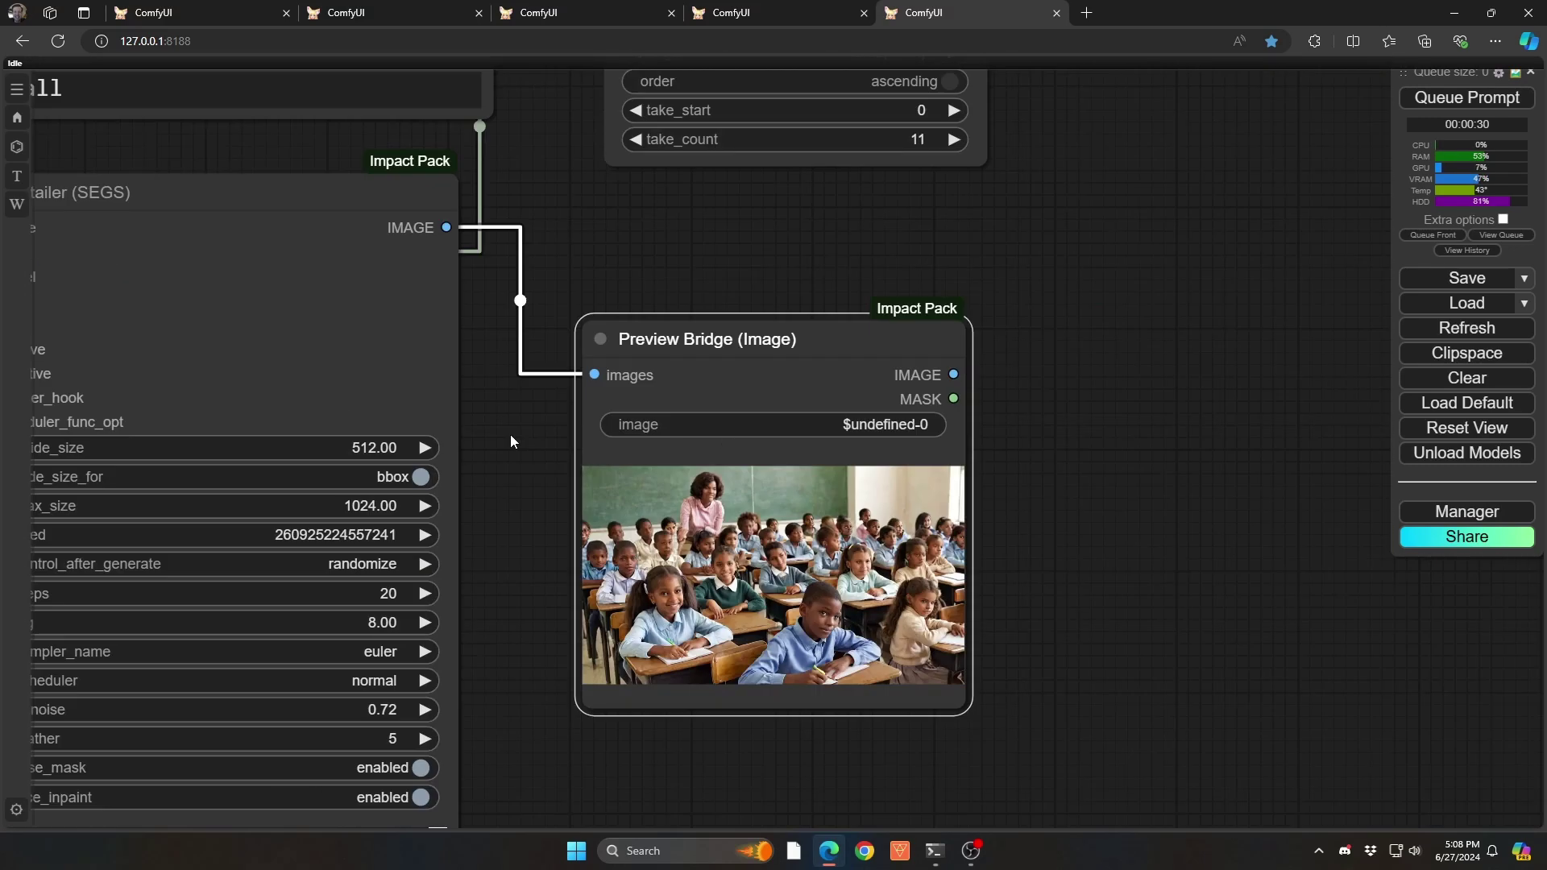
{"action": "scroll", "coordinate": [509, 416], "scroll_direction": "down", "scroll_amount": 4}
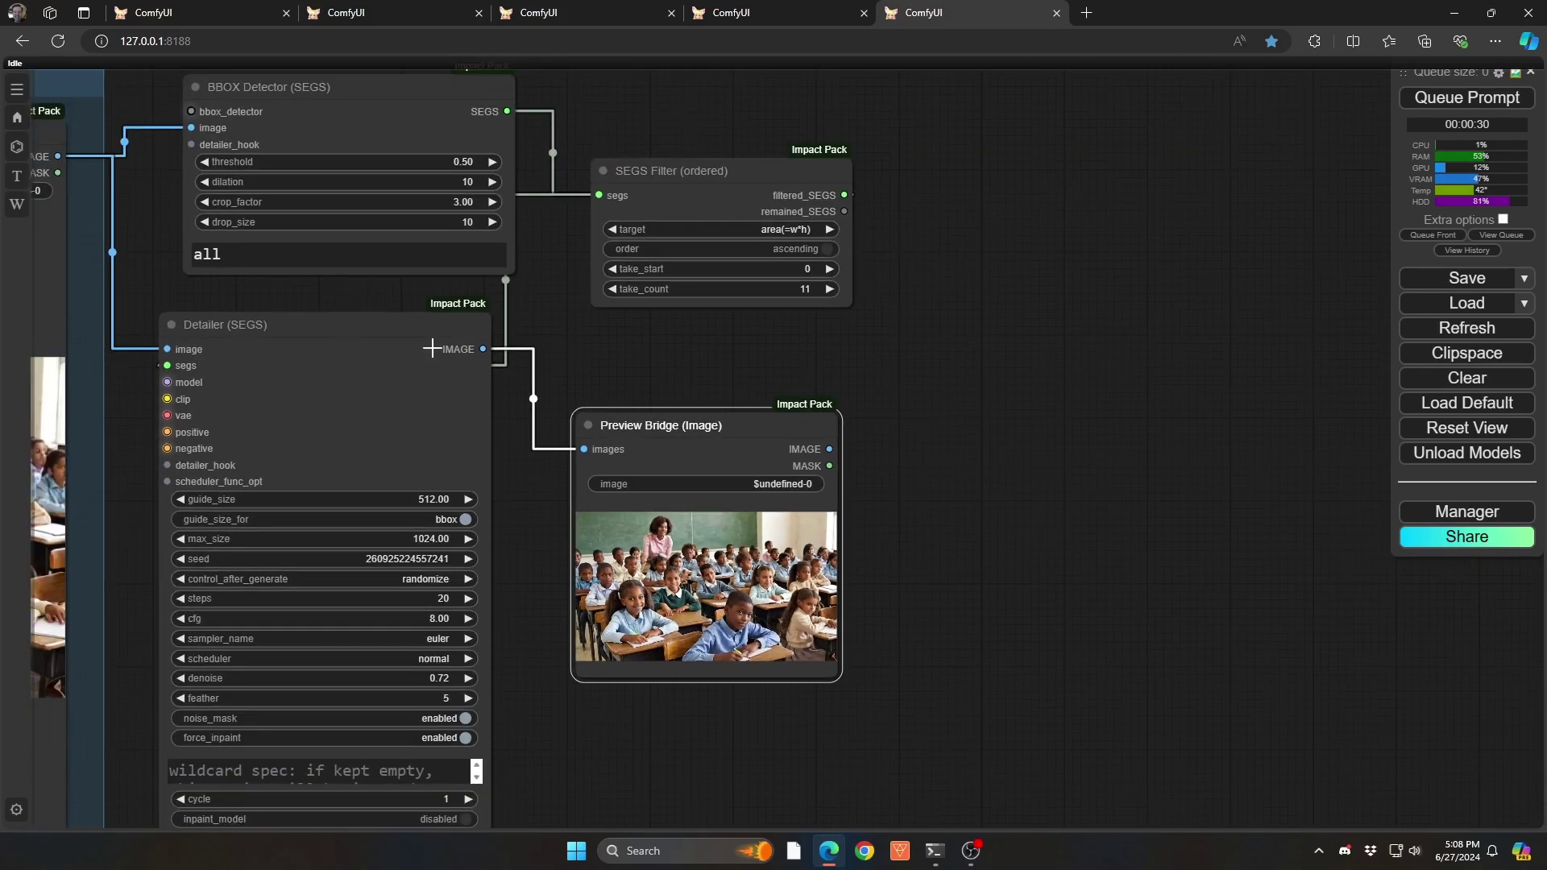
{"action": "left_click_drag", "start_coordinate": [375, 298], "coordinate": [465, 330]}
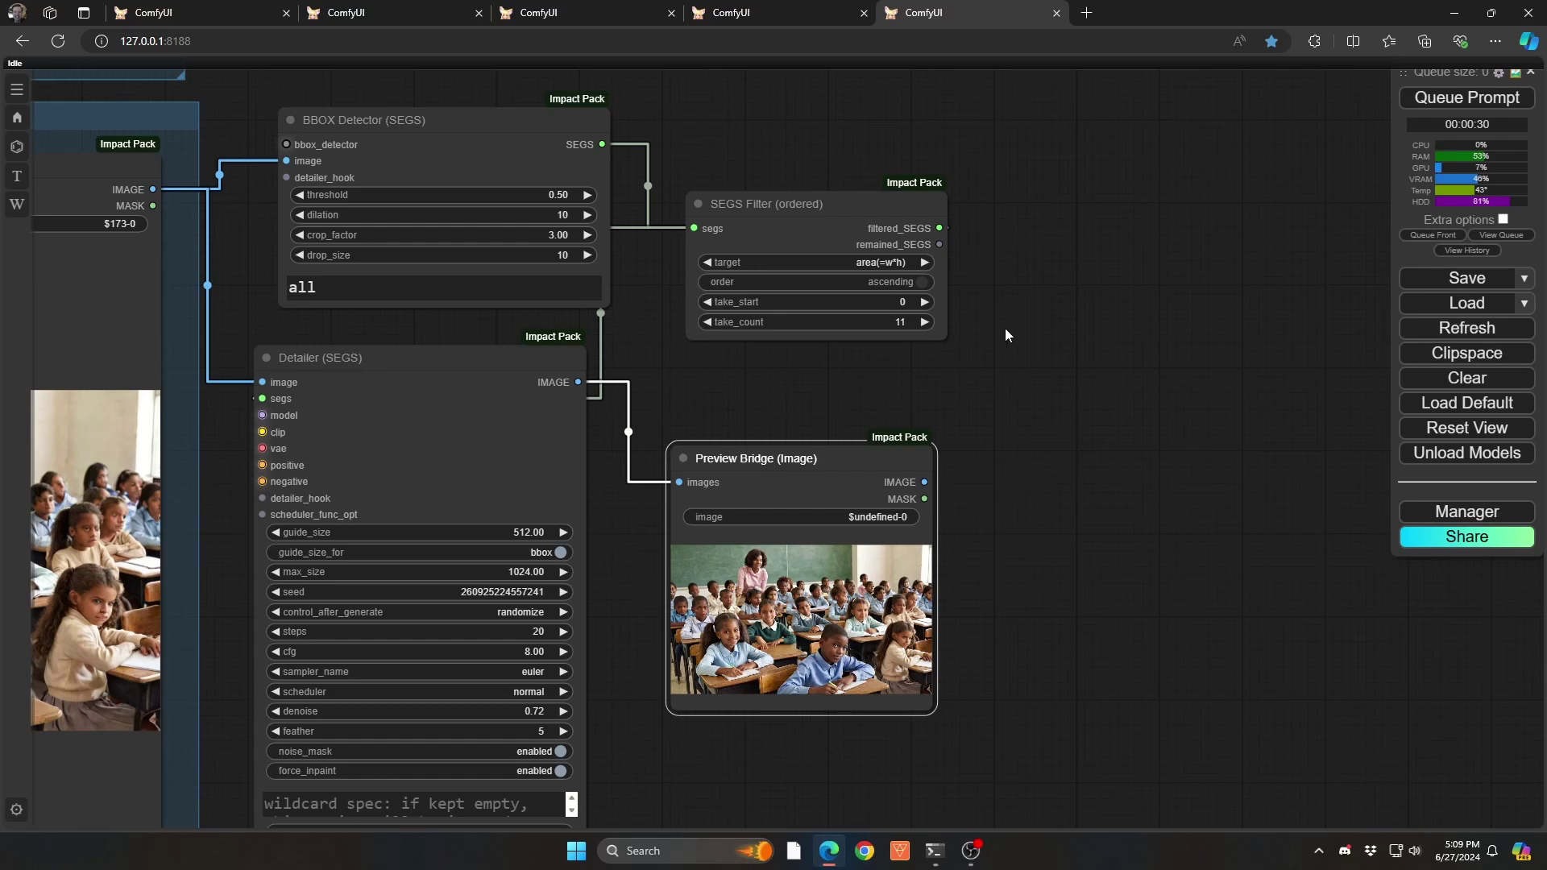
{"action": "scroll", "coordinate": [1004, 327], "scroll_direction": "down", "scroll_amount": 2}
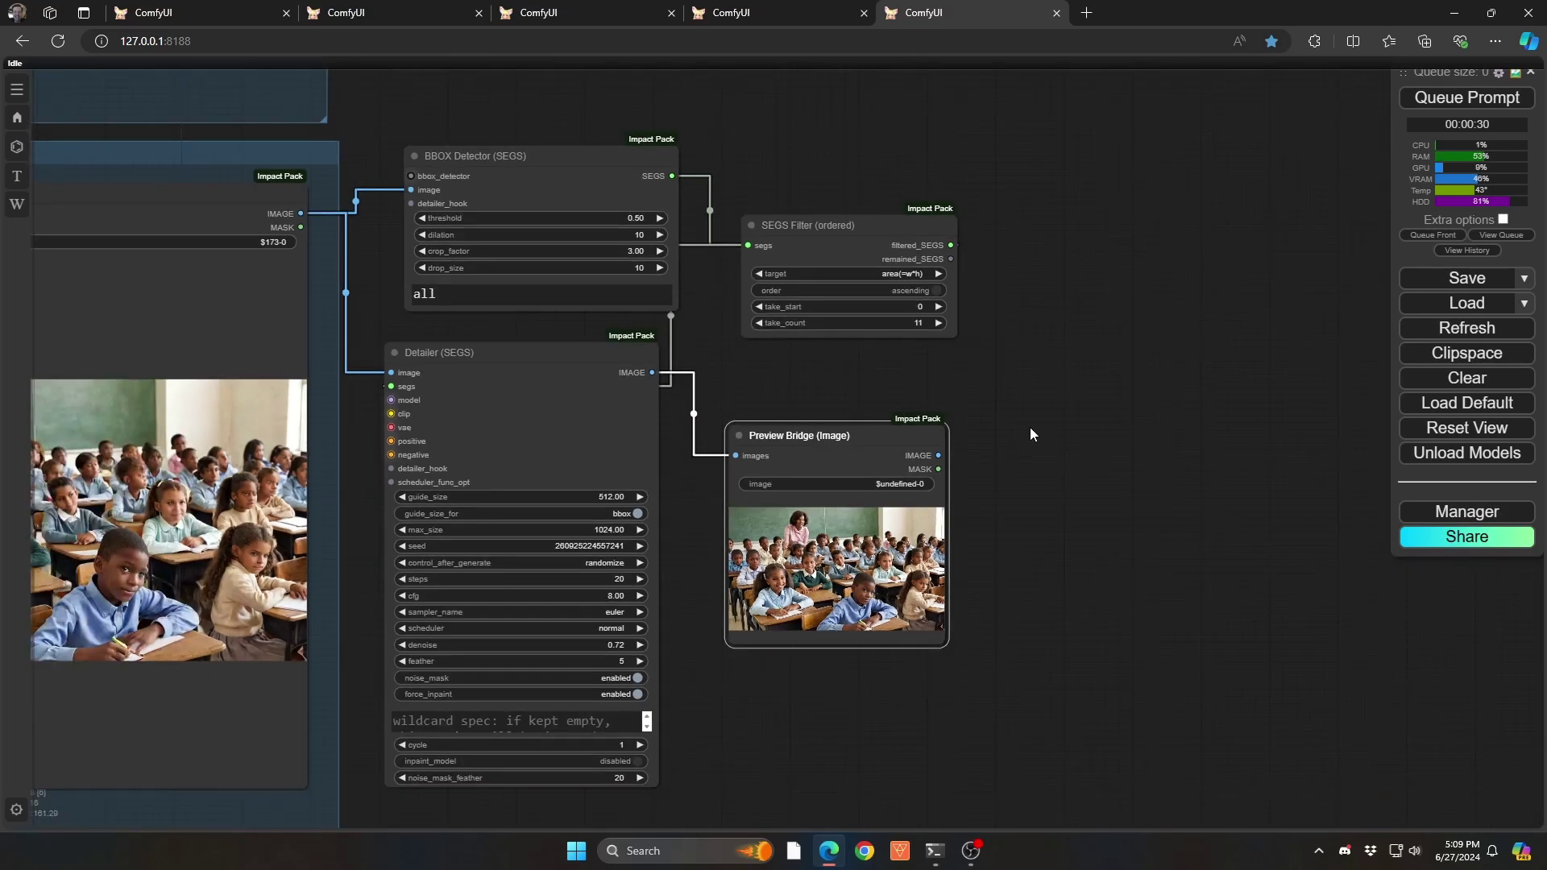
Switch to the third ComfyUI tab with the snowy-street Cinematic Look workflow.
{"action": "left_click", "coordinate": [594, 15]}
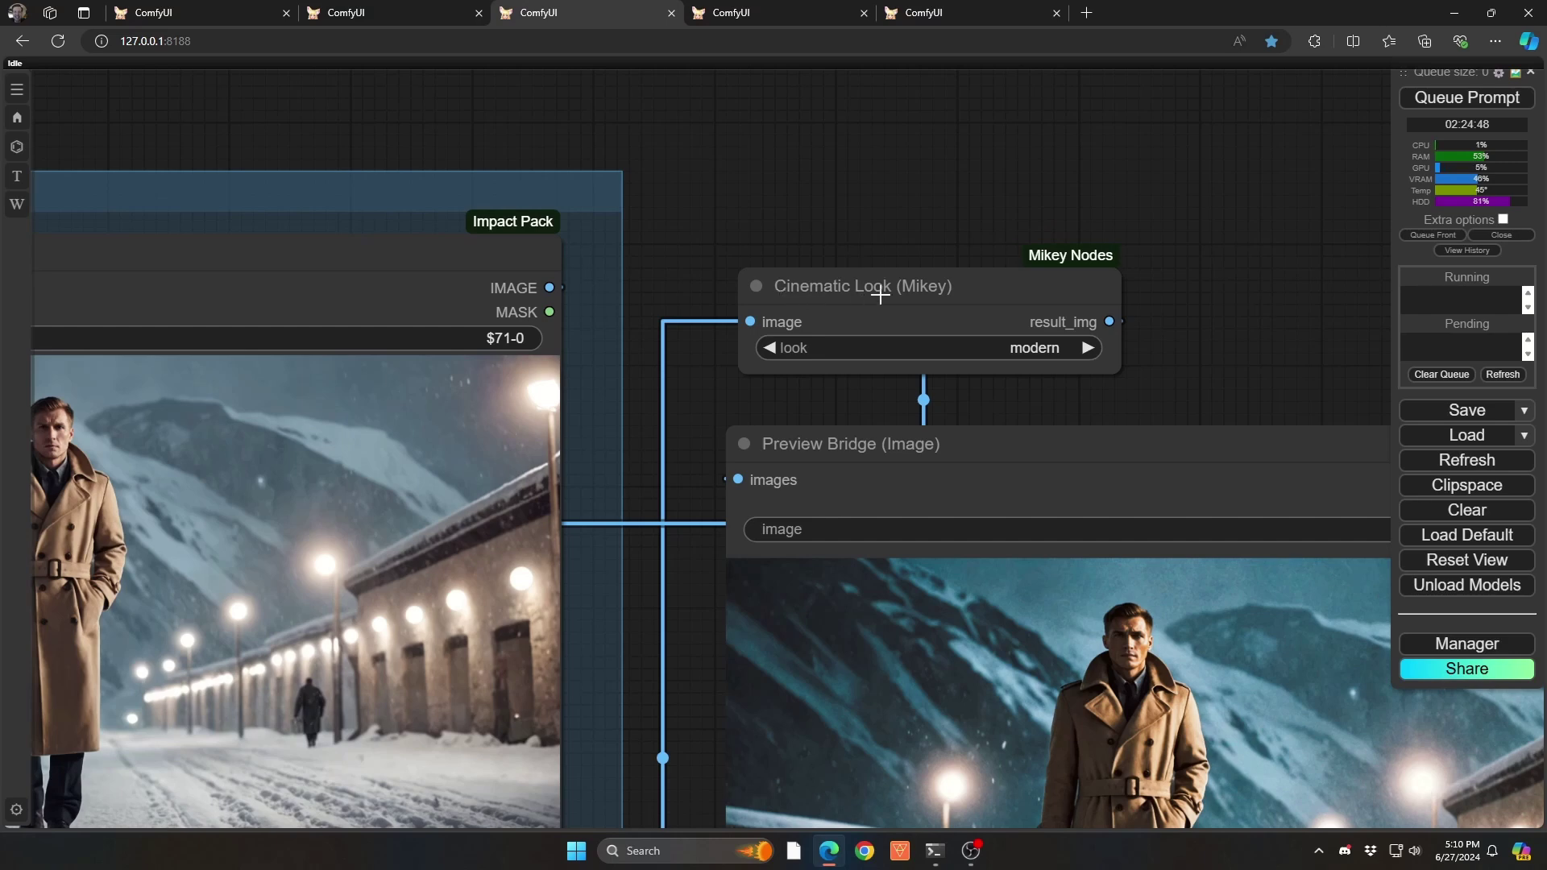
{"action": "left_click", "coordinate": [1013, 352]}
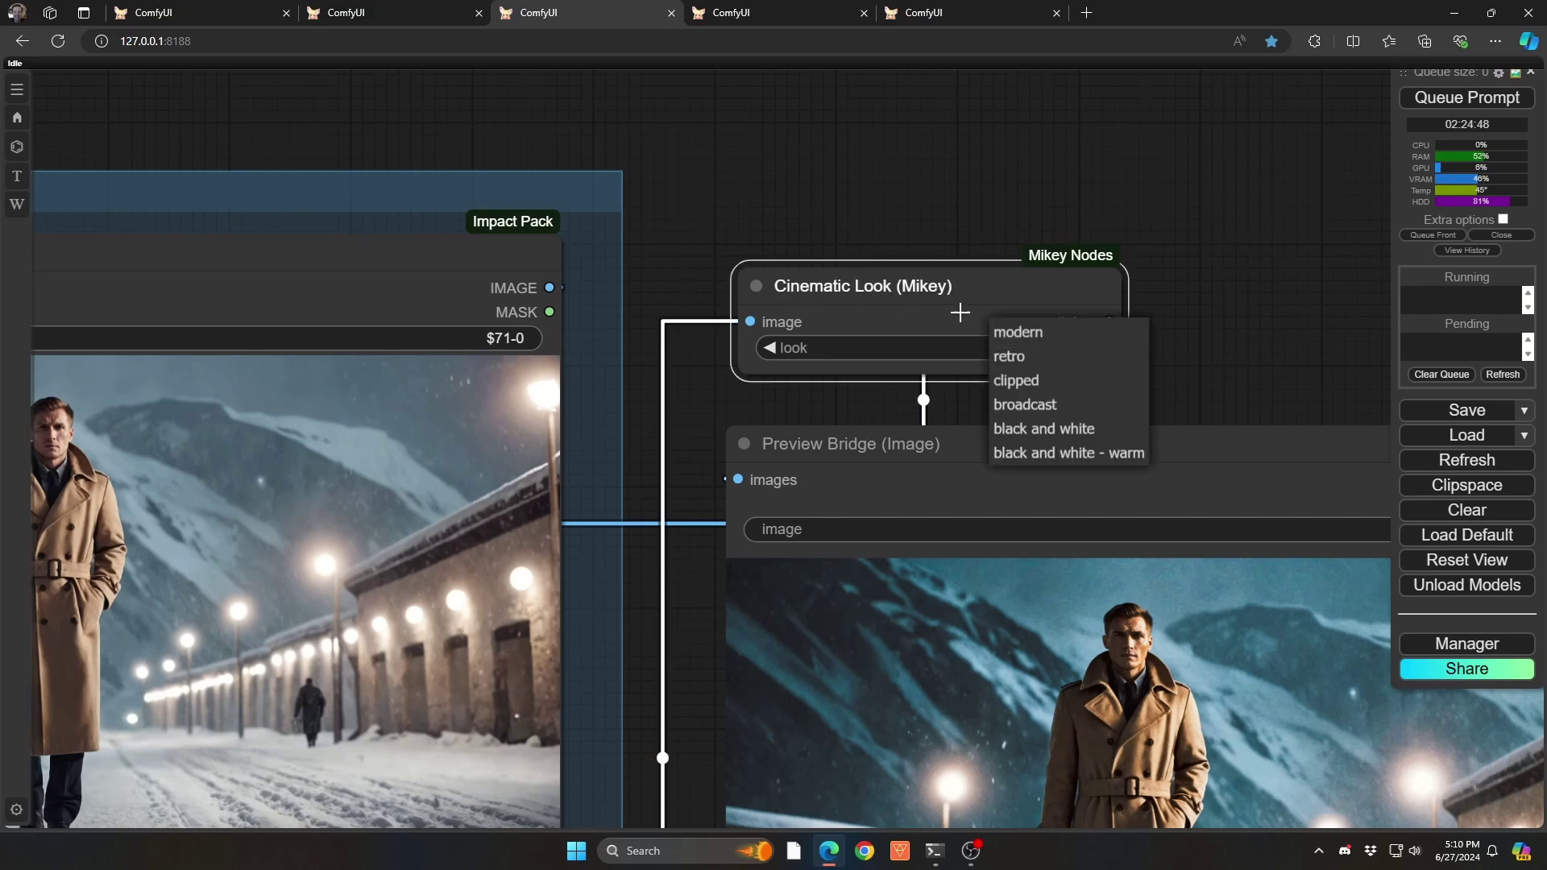
{"action": "left_click", "coordinate": [884, 203]}
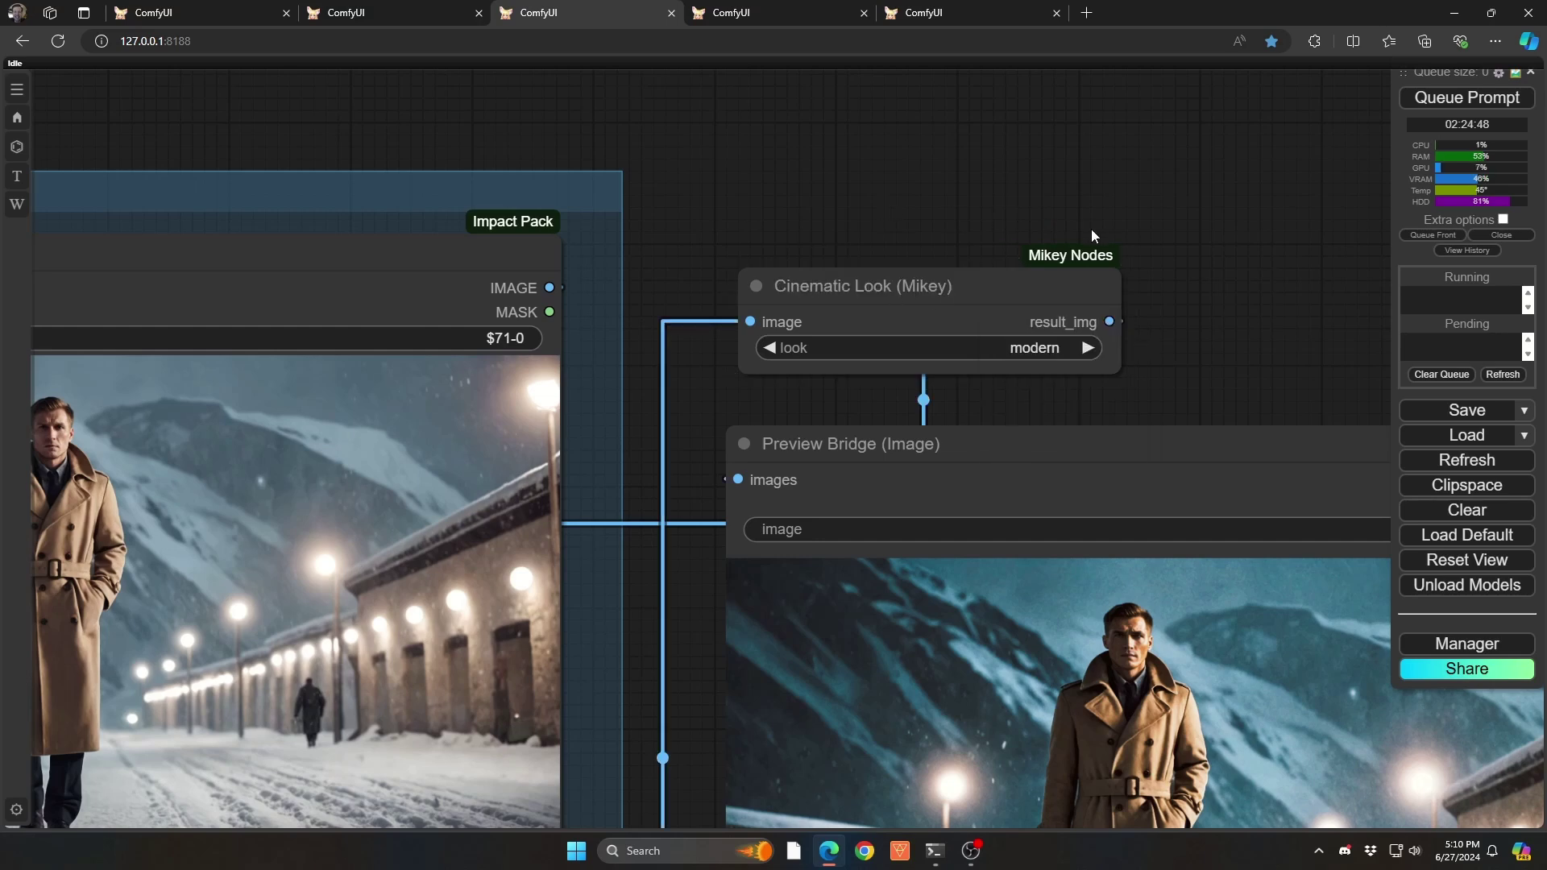
{"action": "left_click_drag", "start_coordinate": [1233, 270], "coordinate": [698, 246]}
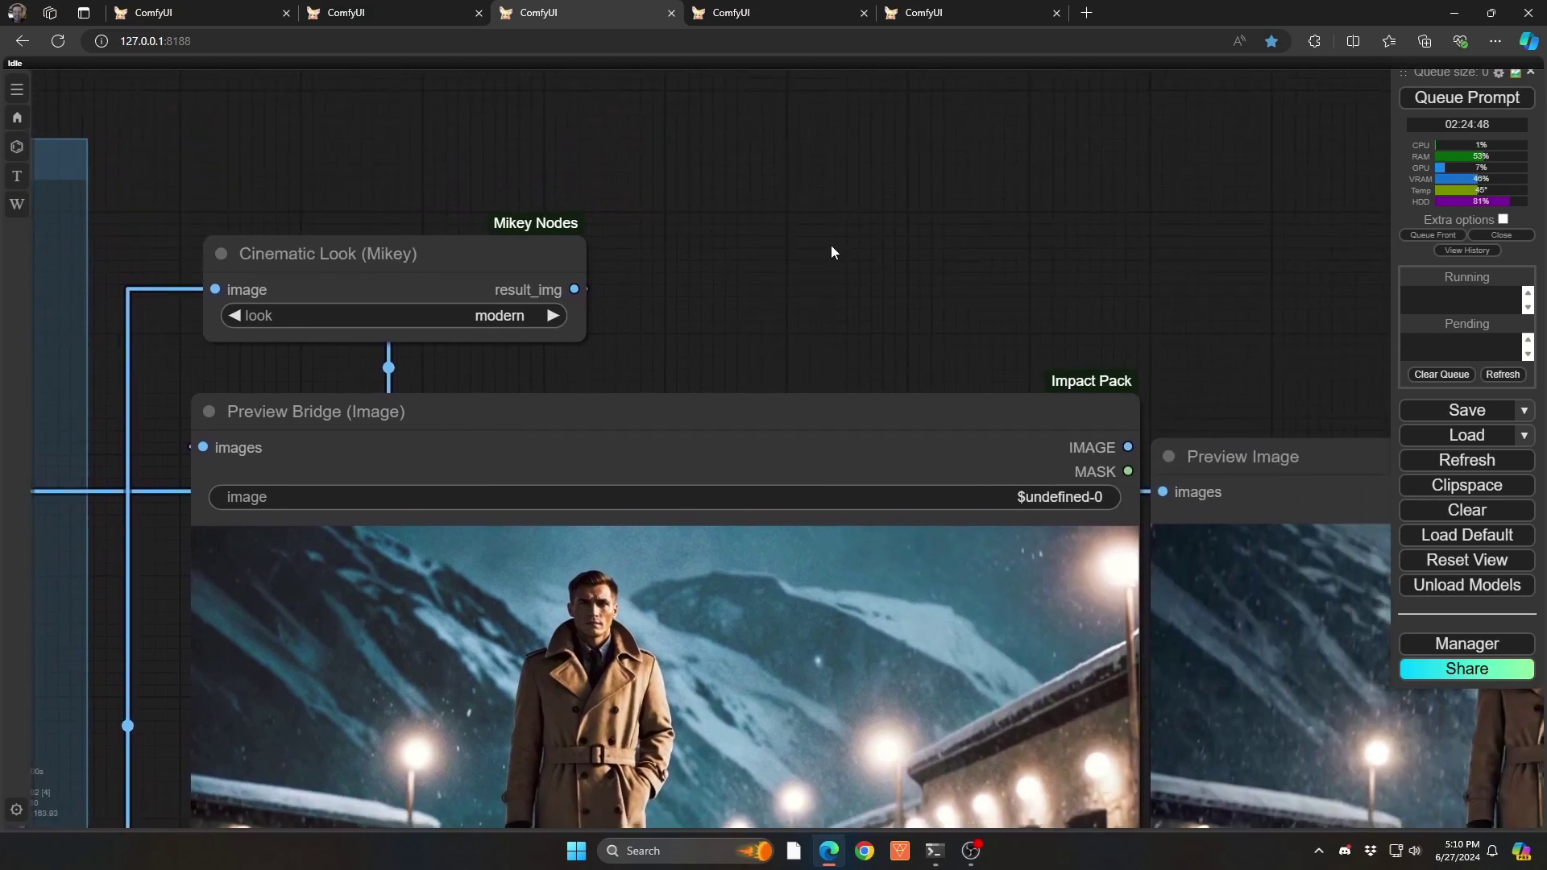
{"action": "scroll", "coordinate": [831, 252], "scroll_direction": "down", "scroll_amount": 2}
{"action": "left_click_drag", "start_coordinate": [1034, 328], "coordinate": [802, 159]}
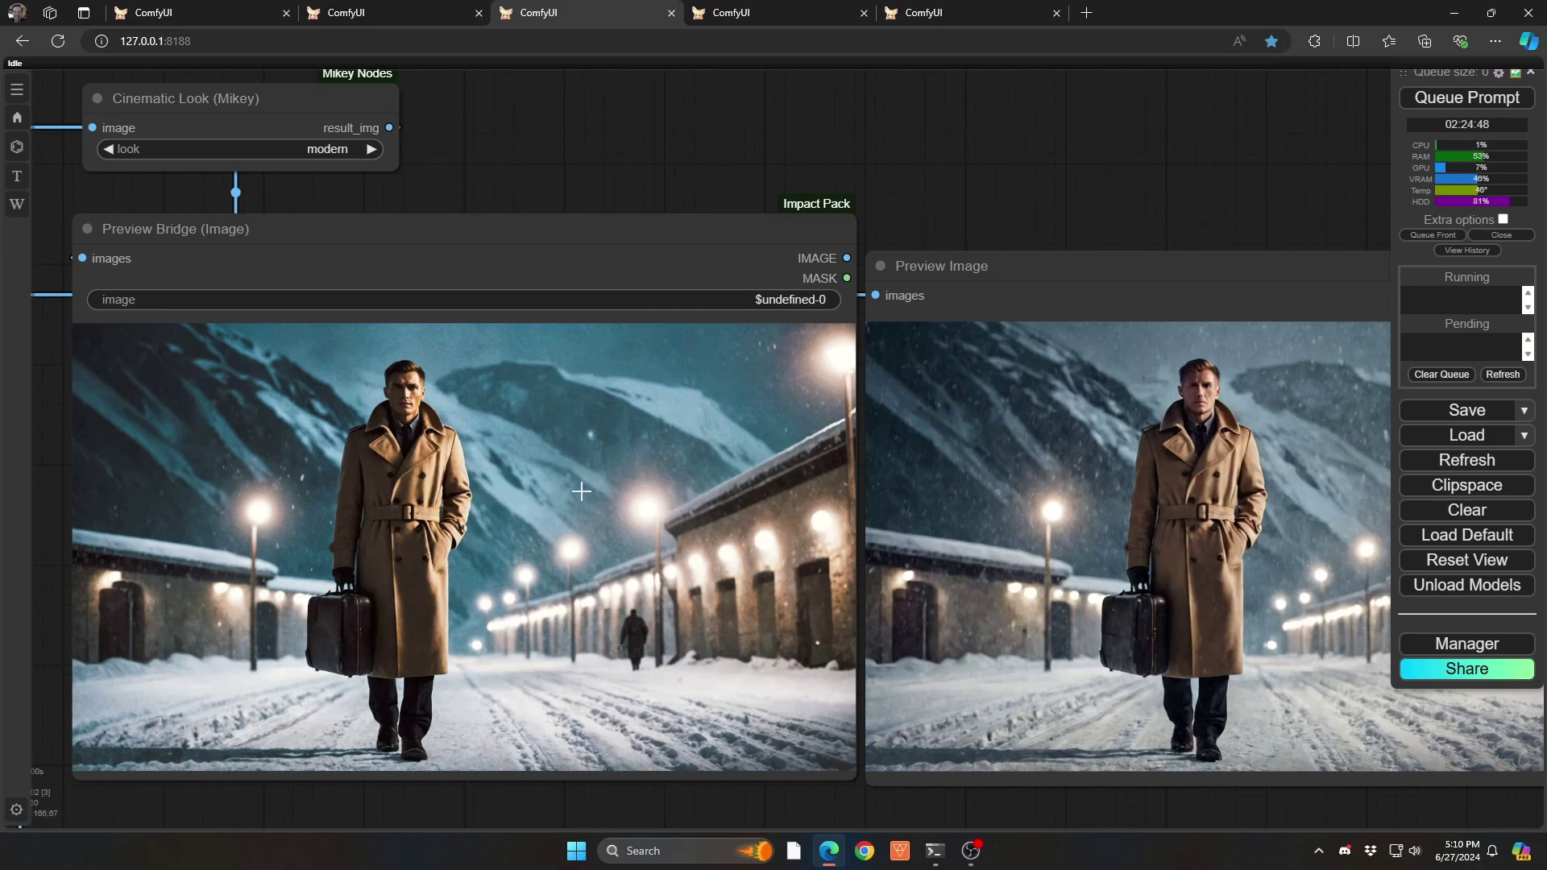
{"action": "scroll", "coordinate": [581, 491], "scroll_direction": "down", "scroll_amount": 3}
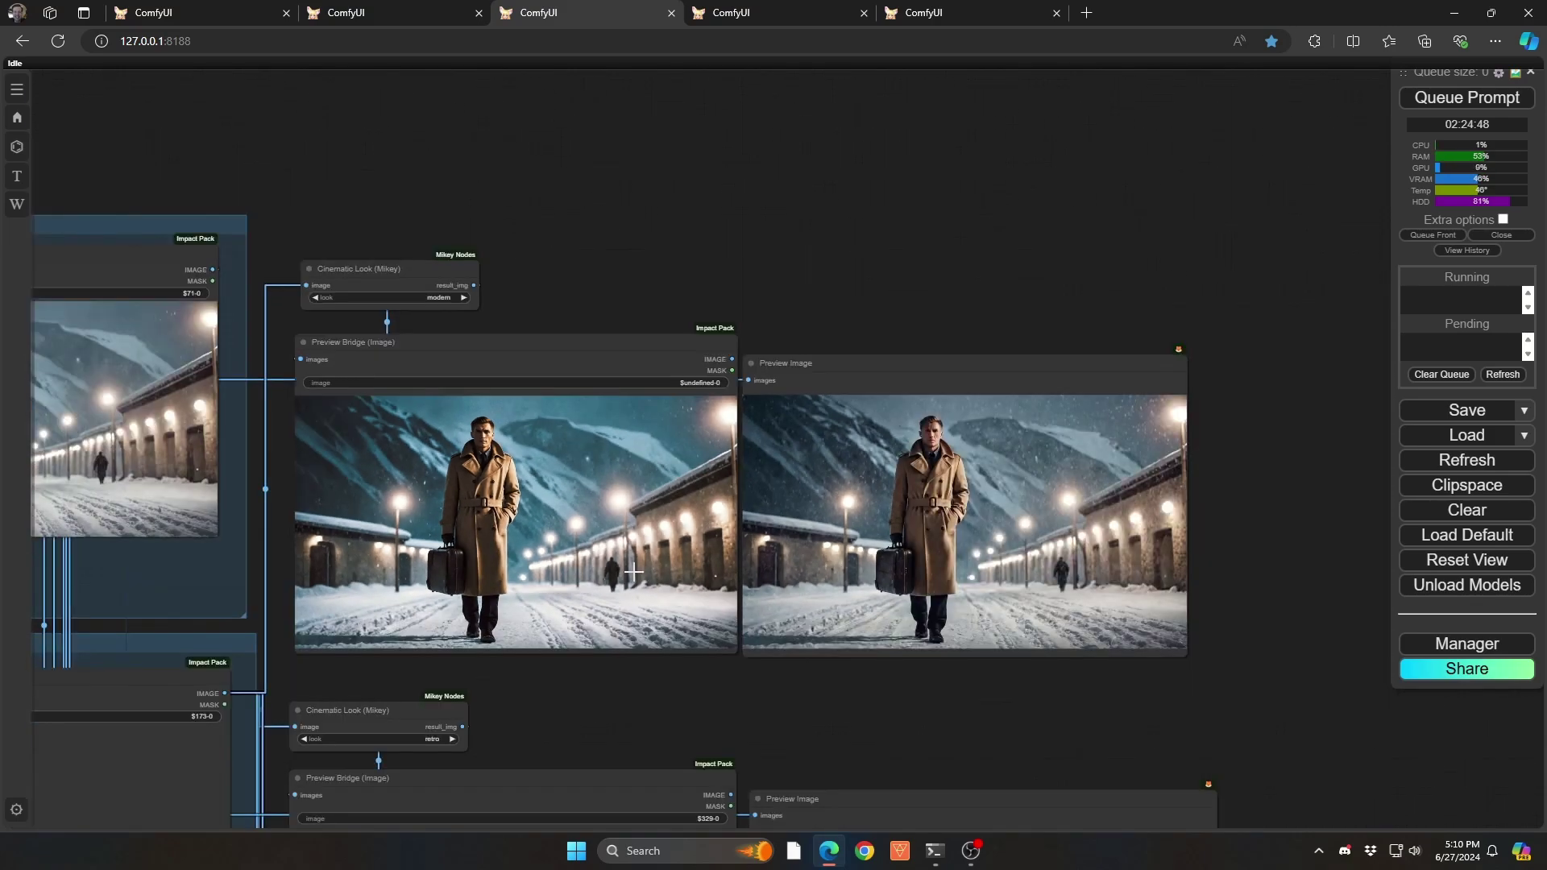
{"action": "left_click_drag", "start_coordinate": [612, 677], "coordinate": [560, 320]}
{"action": "scroll", "coordinate": [504, 457], "scroll_direction": "up", "scroll_amount": 5}
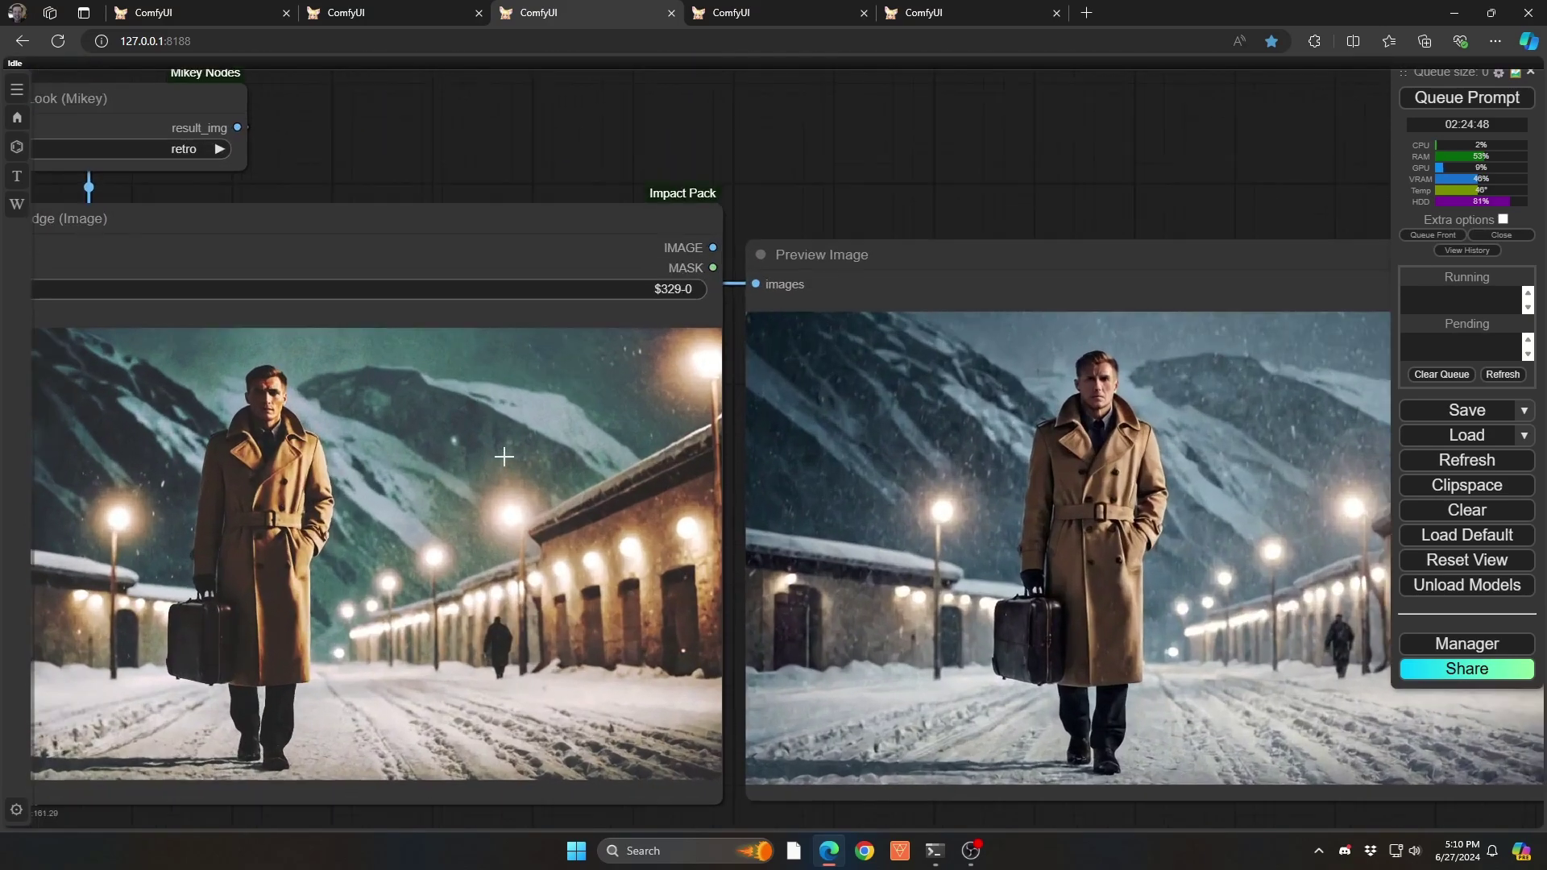
{"action": "left_click_drag", "start_coordinate": [402, 170], "coordinate": [477, 168]}
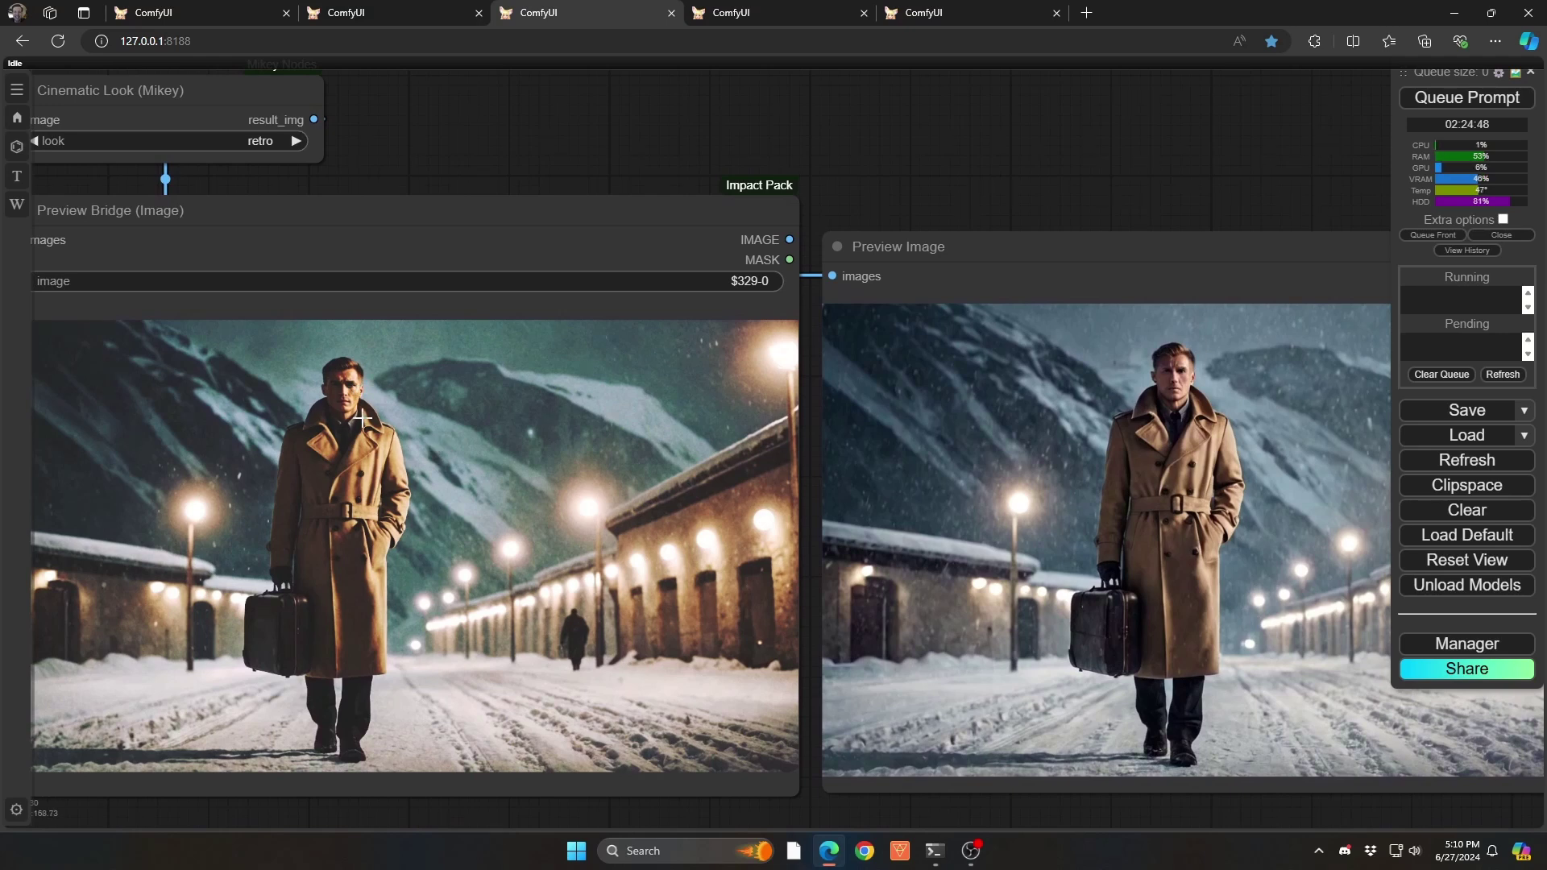
{"action": "scroll", "coordinate": [363, 418], "scroll_direction": "down", "scroll_amount": 5}
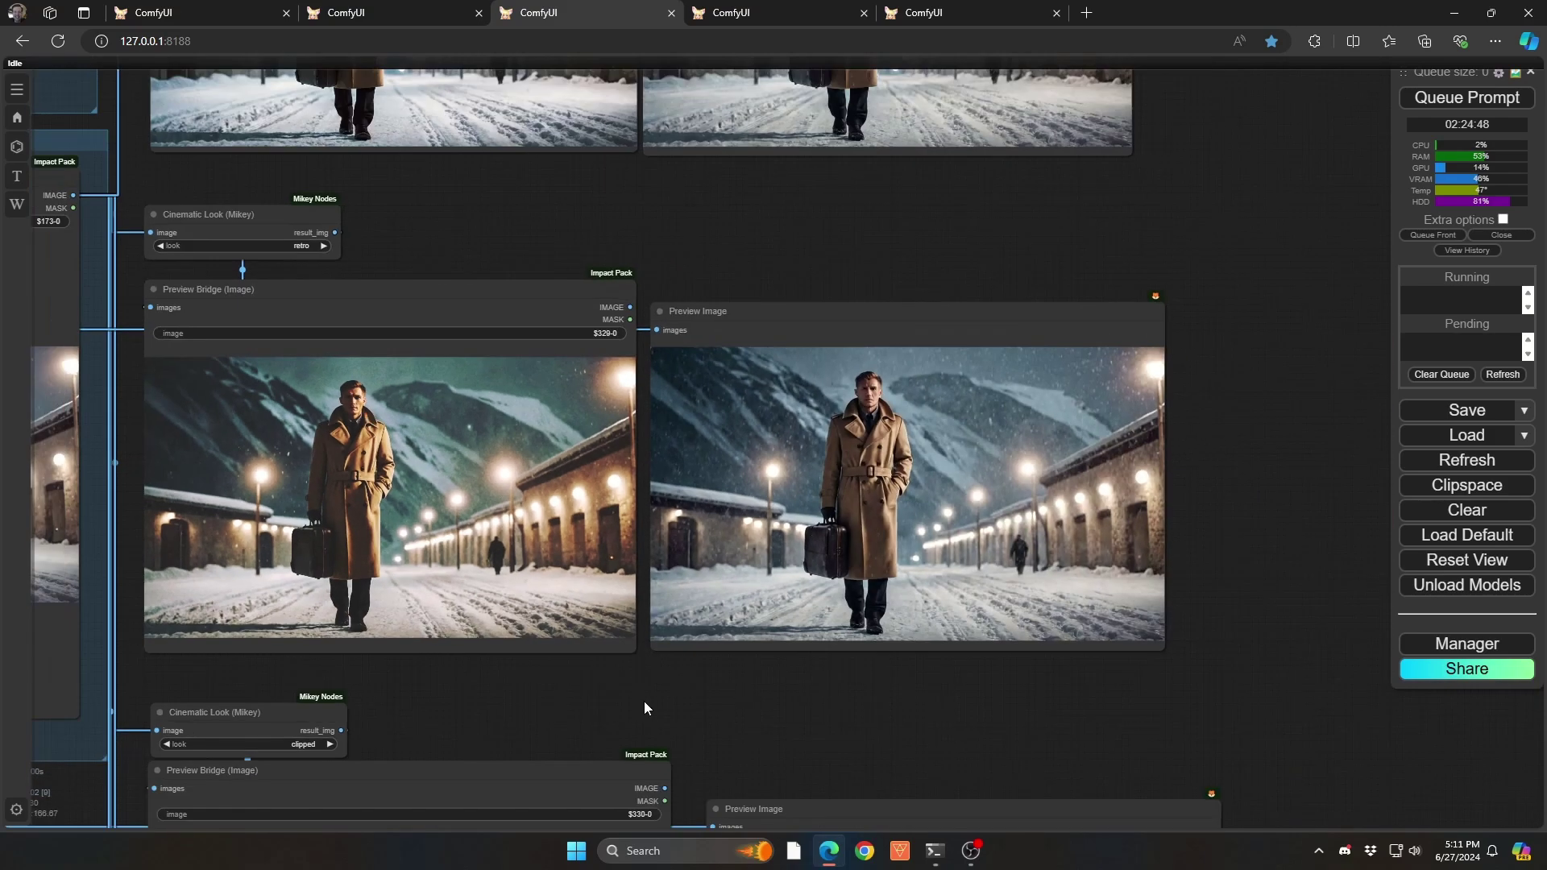
{"action": "left_click_drag", "start_coordinate": [644, 706], "coordinate": [602, 200]}
{"action": "scroll", "coordinate": [538, 292], "scroll_direction": "up", "scroll_amount": 4}
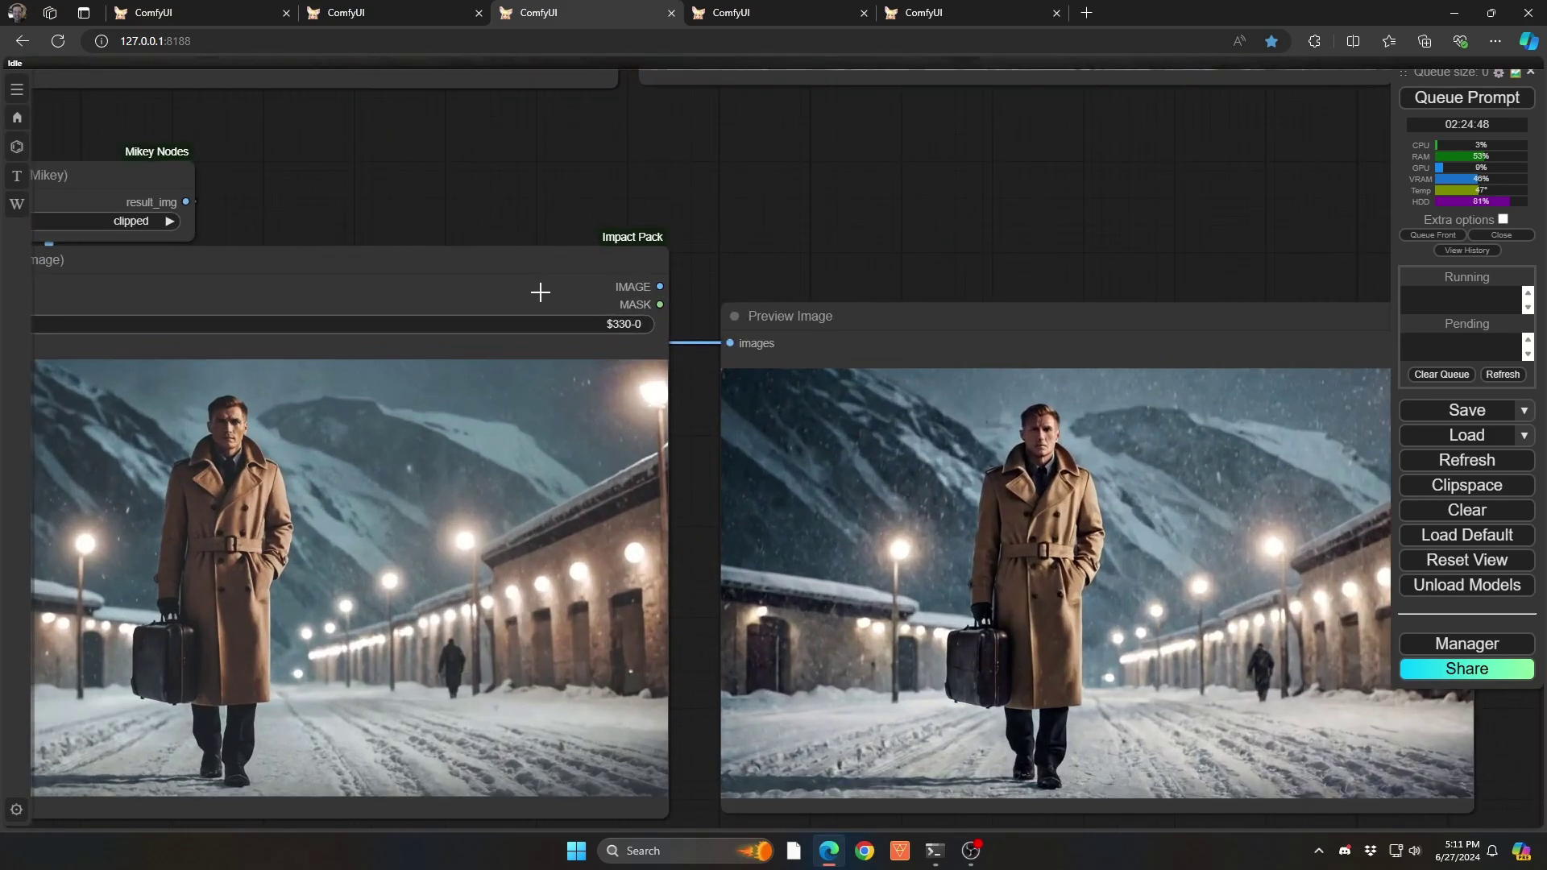
{"action": "scroll", "coordinate": [559, 328], "scroll_direction": "down", "scroll_amount": 1}
{"action": "scroll", "coordinate": [776, 507], "scroll_direction": "up", "scroll_amount": 3}
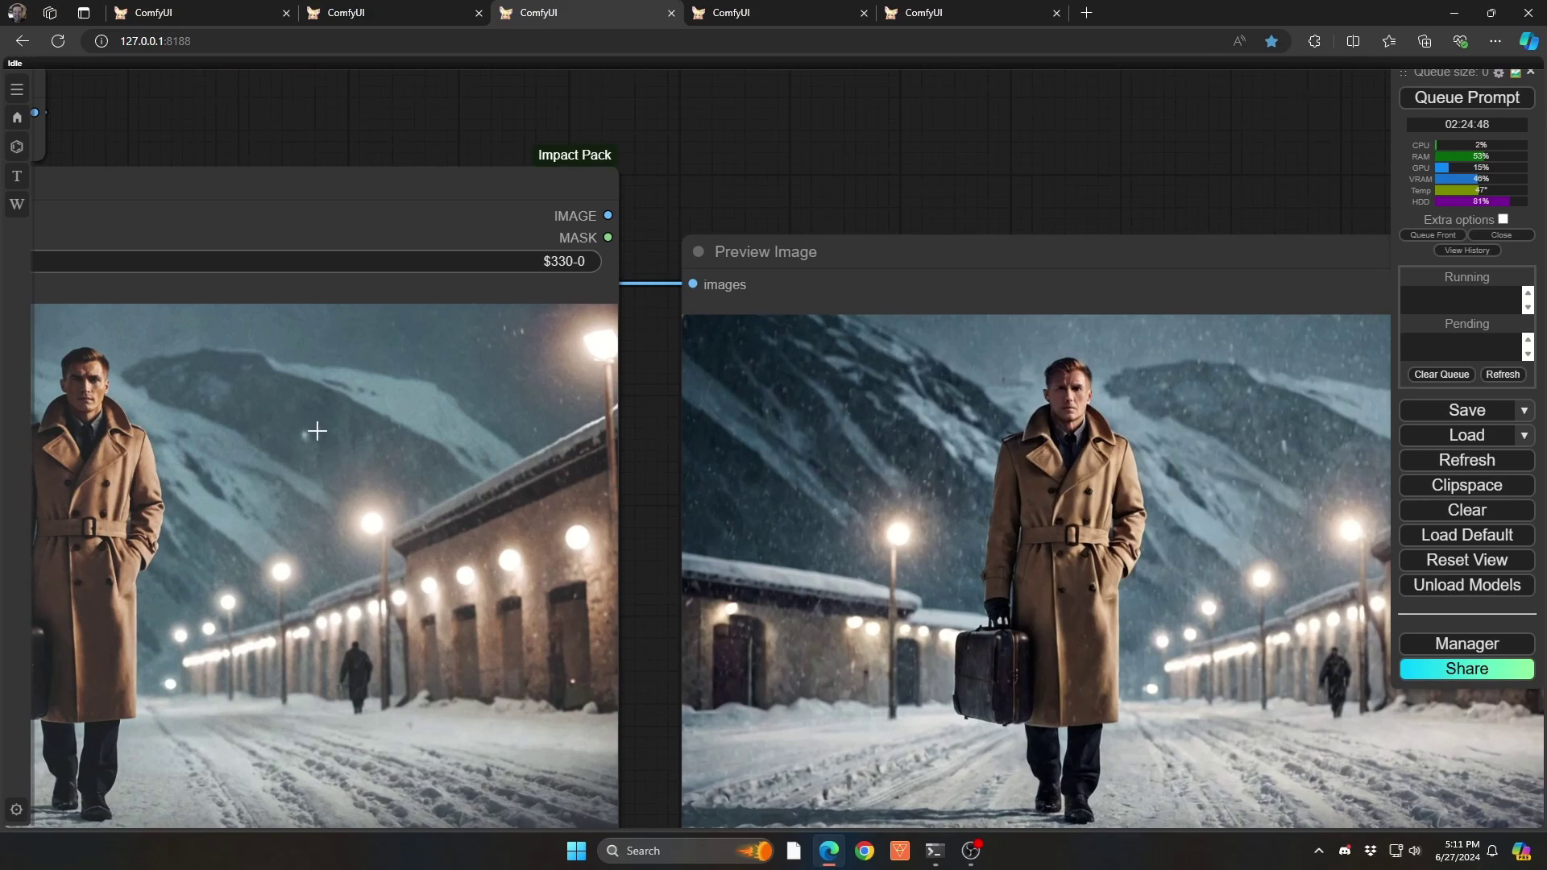
{"action": "scroll", "coordinate": [322, 435], "scroll_direction": "down", "scroll_amount": 1}
{"action": "scroll", "coordinate": [321, 435], "scroll_direction": "down", "scroll_amount": 1}
{"action": "left_click_drag", "start_coordinate": [322, 435], "coordinate": [493, 448]}
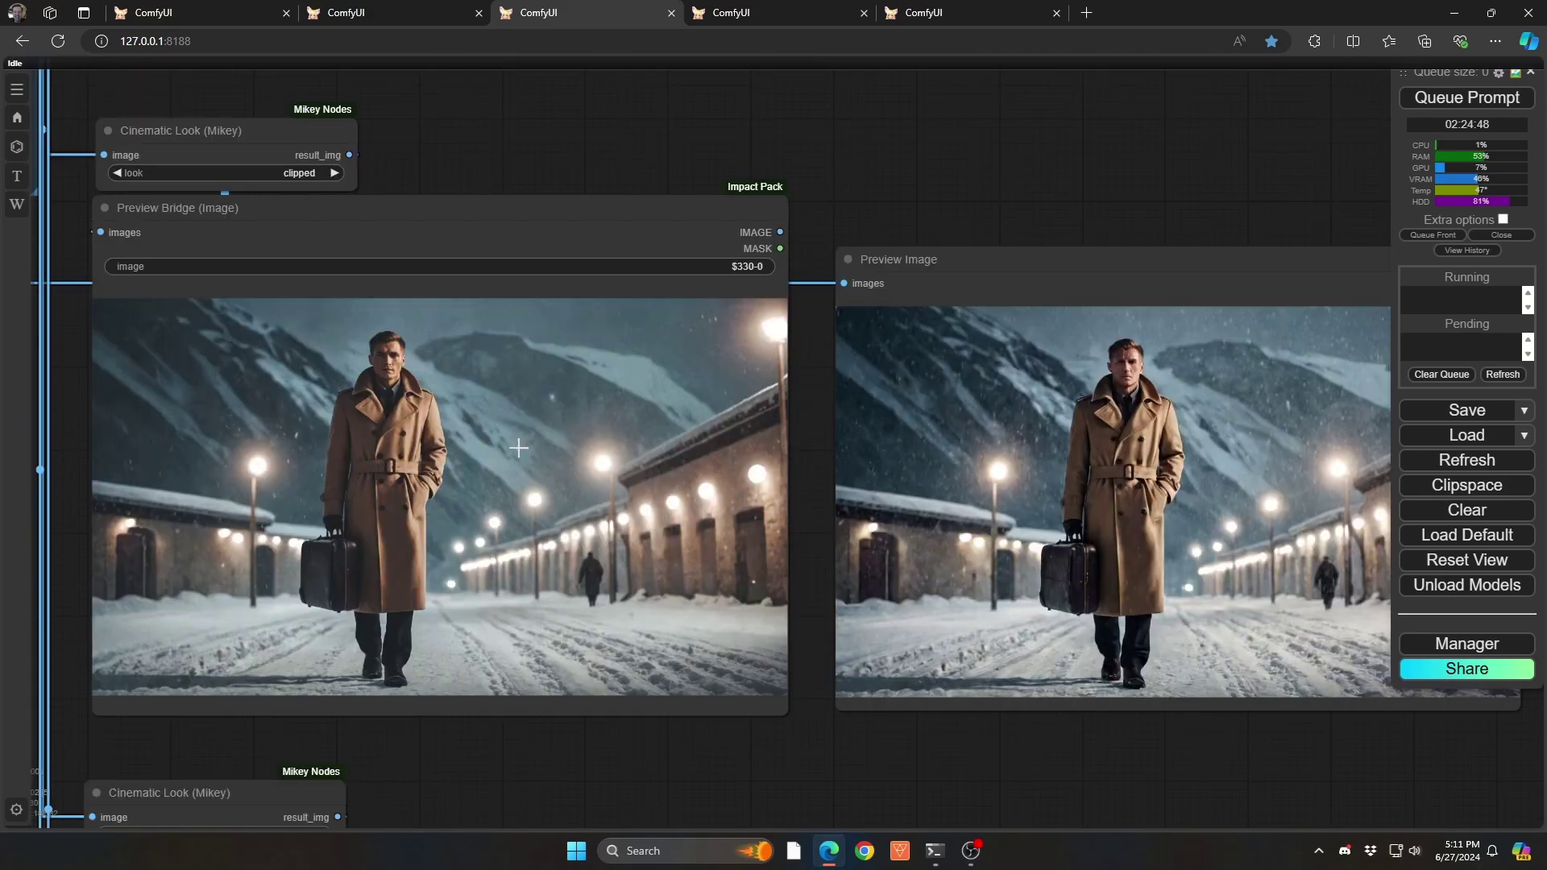
{"action": "left_click_drag", "start_coordinate": [643, 780], "coordinate": [607, 153]}
{"action": "scroll", "coordinate": [538, 523], "scroll_direction": "up", "scroll_amount": 3}
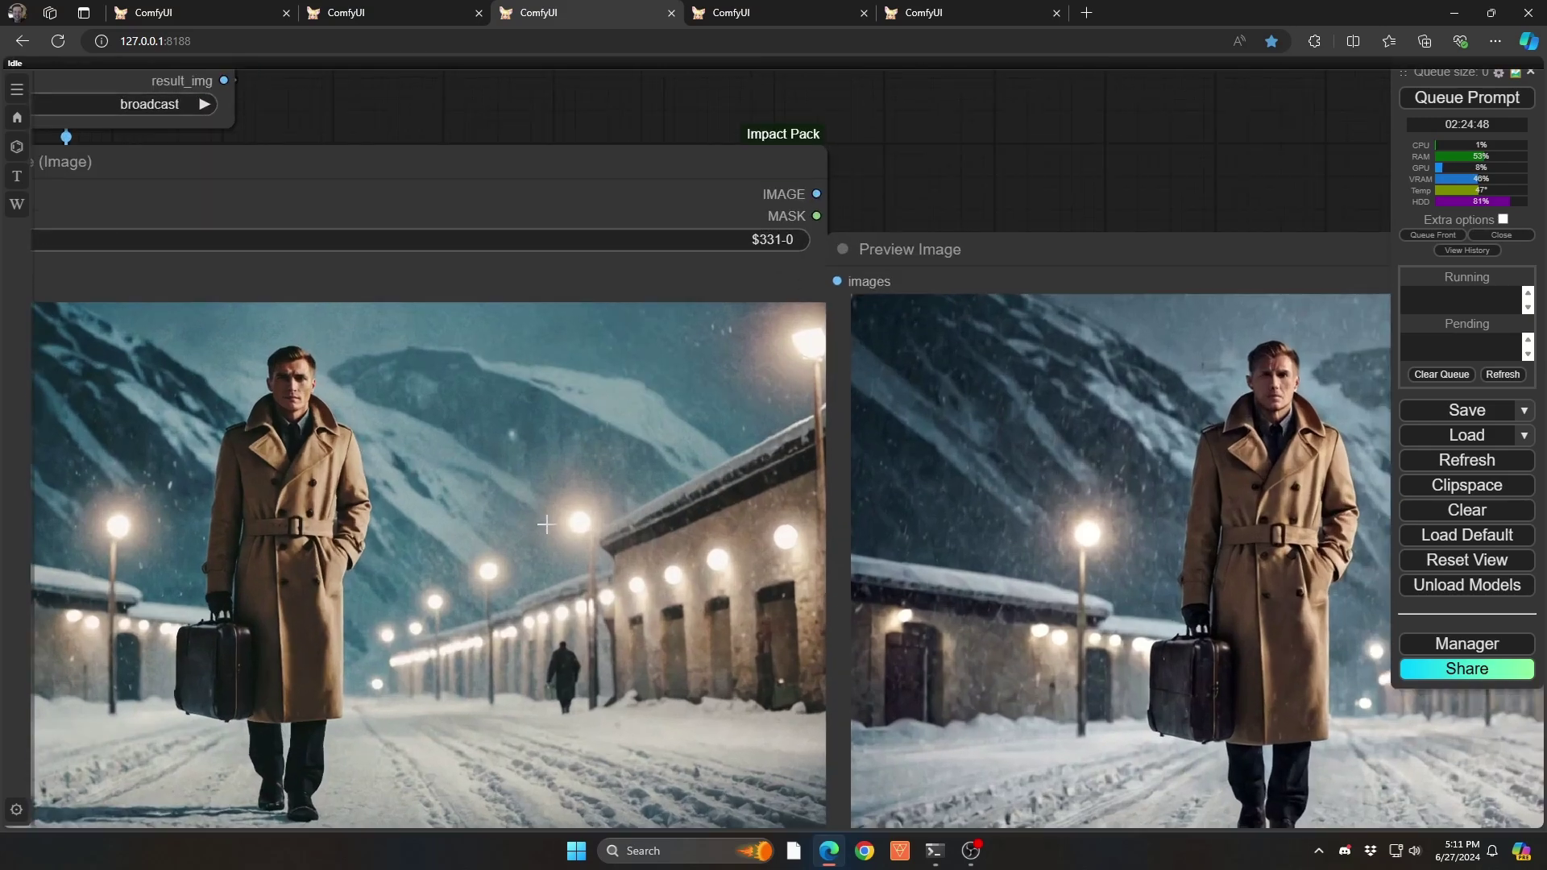
{"action": "scroll", "coordinate": [547, 523], "scroll_direction": "up", "scroll_amount": 1}
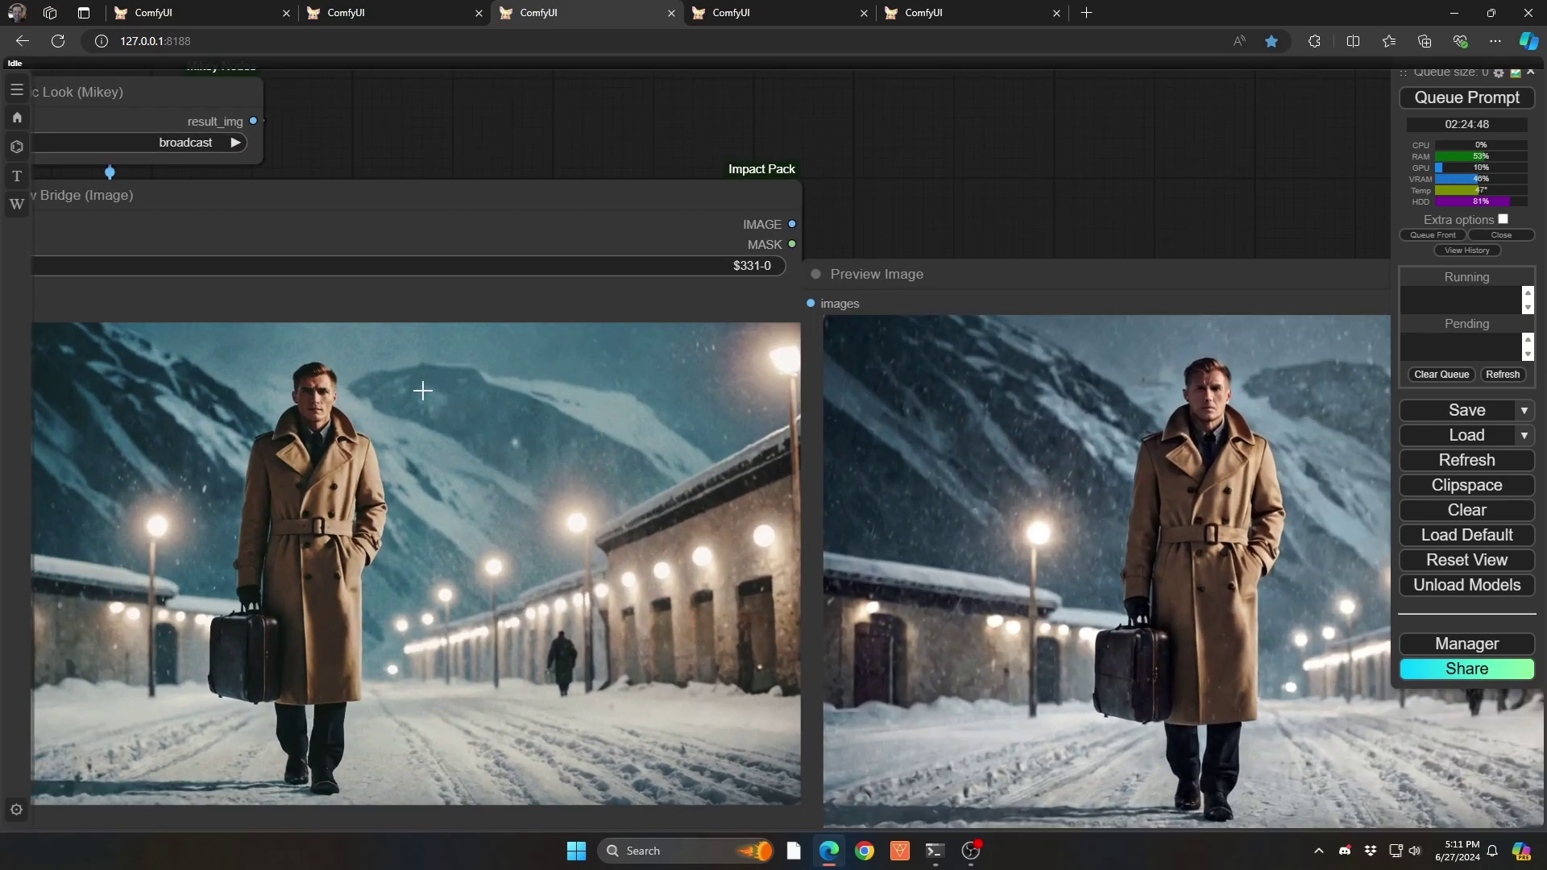
Raise the black and white - warm Cinematic Look node slightly above its preview, then deselect it.
{"action": "scroll", "coordinate": [422, 390], "scroll_direction": "down", "scroll_amount": 4}
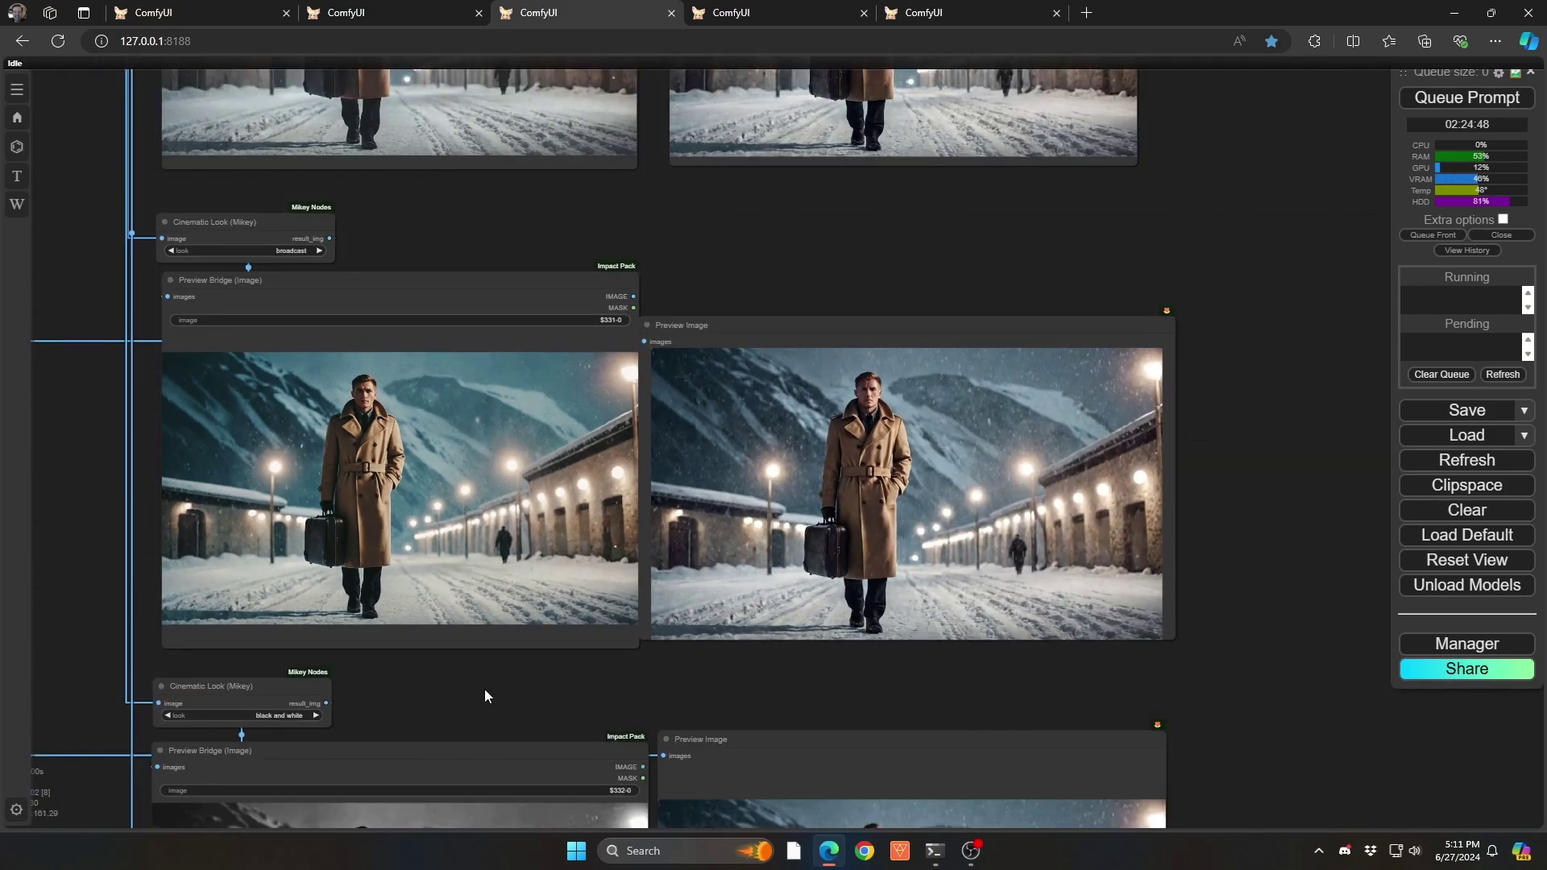
{"action": "left_click_drag", "start_coordinate": [481, 698], "coordinate": [524, 181]}
{"action": "scroll", "coordinate": [562, 371], "scroll_direction": "up", "scroll_amount": 5}
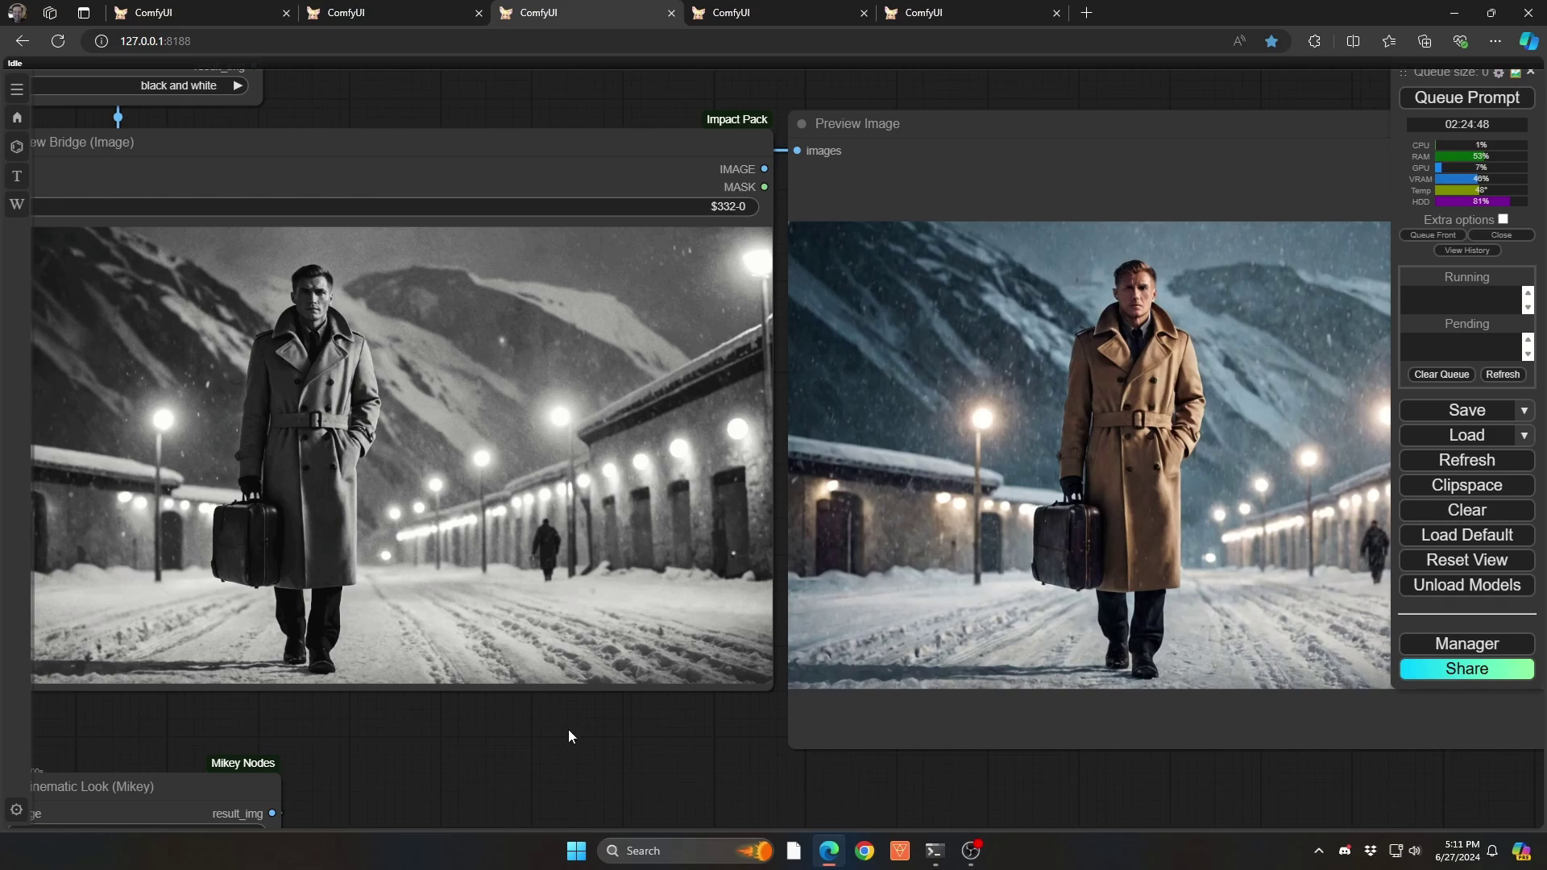
{"action": "left_click_drag", "start_coordinate": [568, 741], "coordinate": [533, 147]}
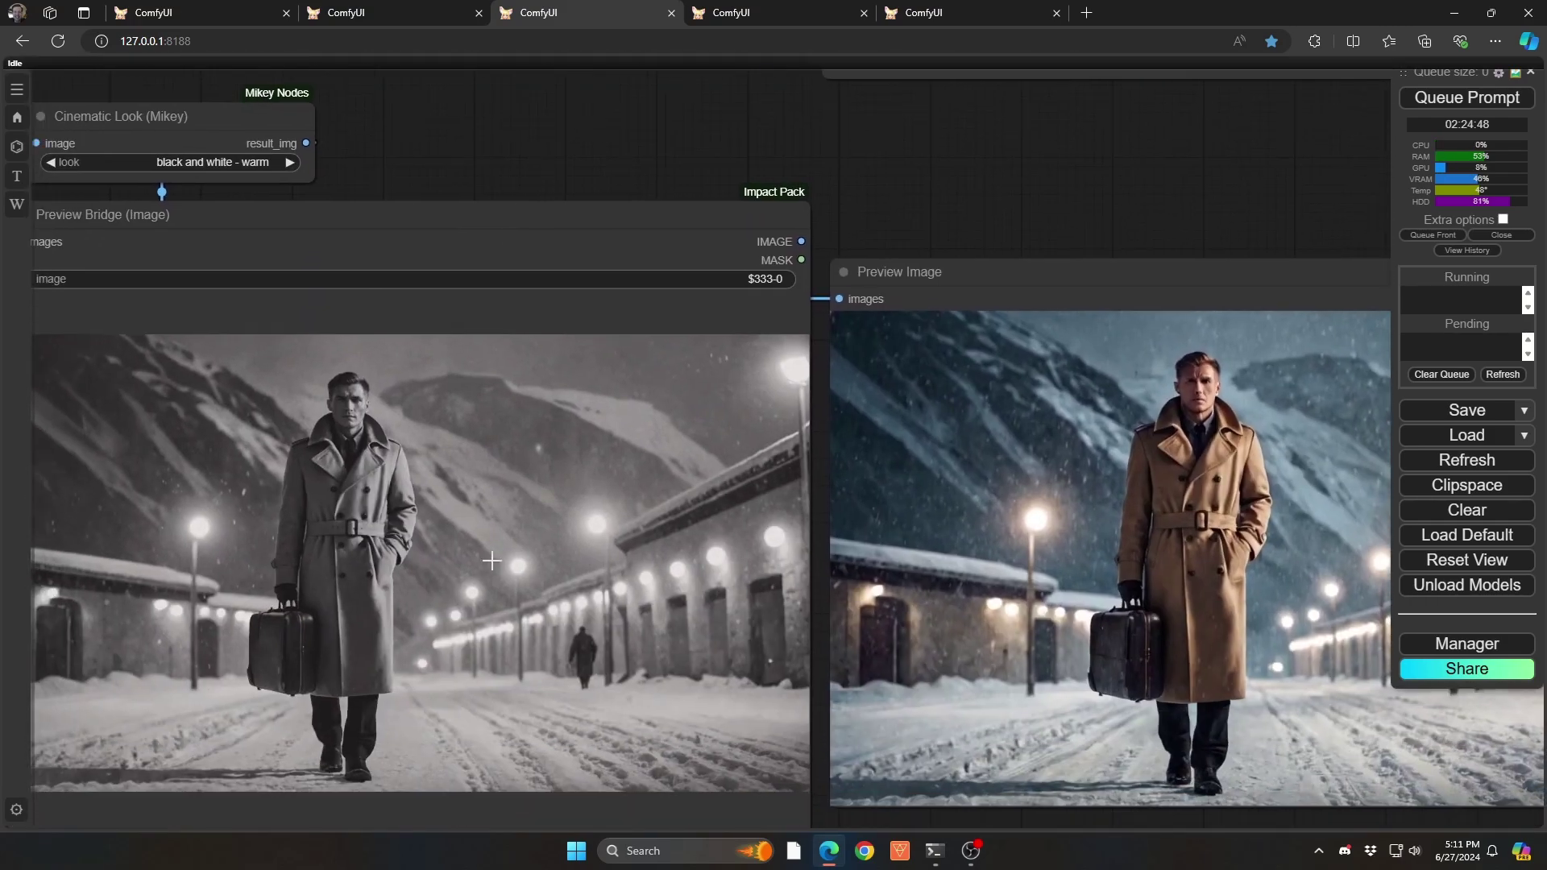
{"action": "scroll", "coordinate": [491, 468], "scroll_direction": "down", "scroll_amount": 5}
{"action": "left_click_drag", "start_coordinate": [350, 215], "coordinate": [451, 262]}
{"action": "scroll", "coordinate": [404, 321], "scroll_direction": "up", "scroll_amount": 9}
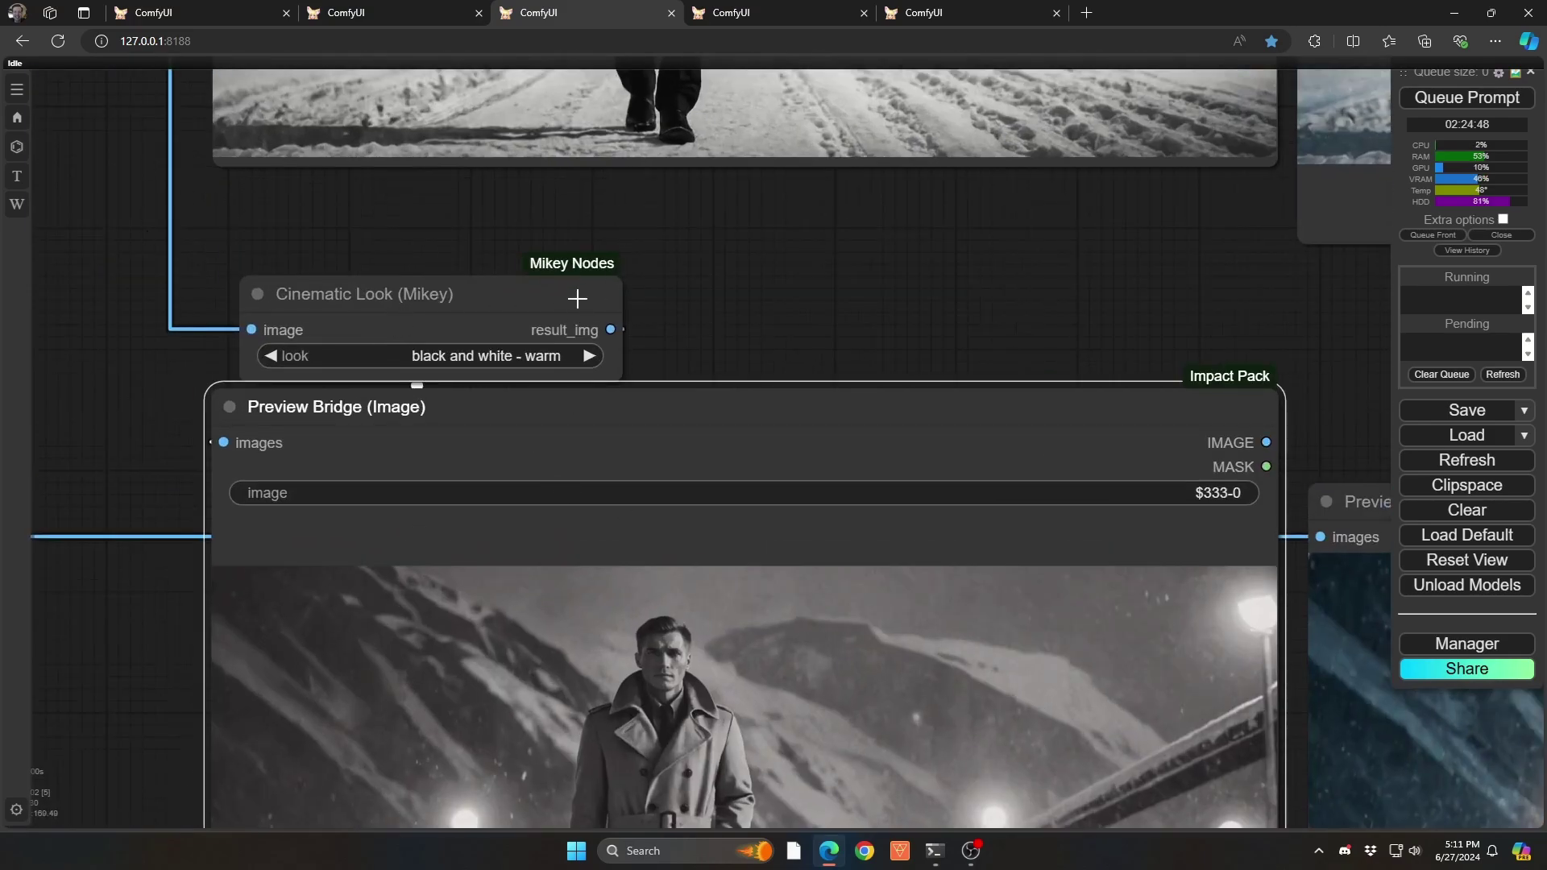
{"action": "left_click_drag", "start_coordinate": [544, 296], "coordinate": [555, 251]}
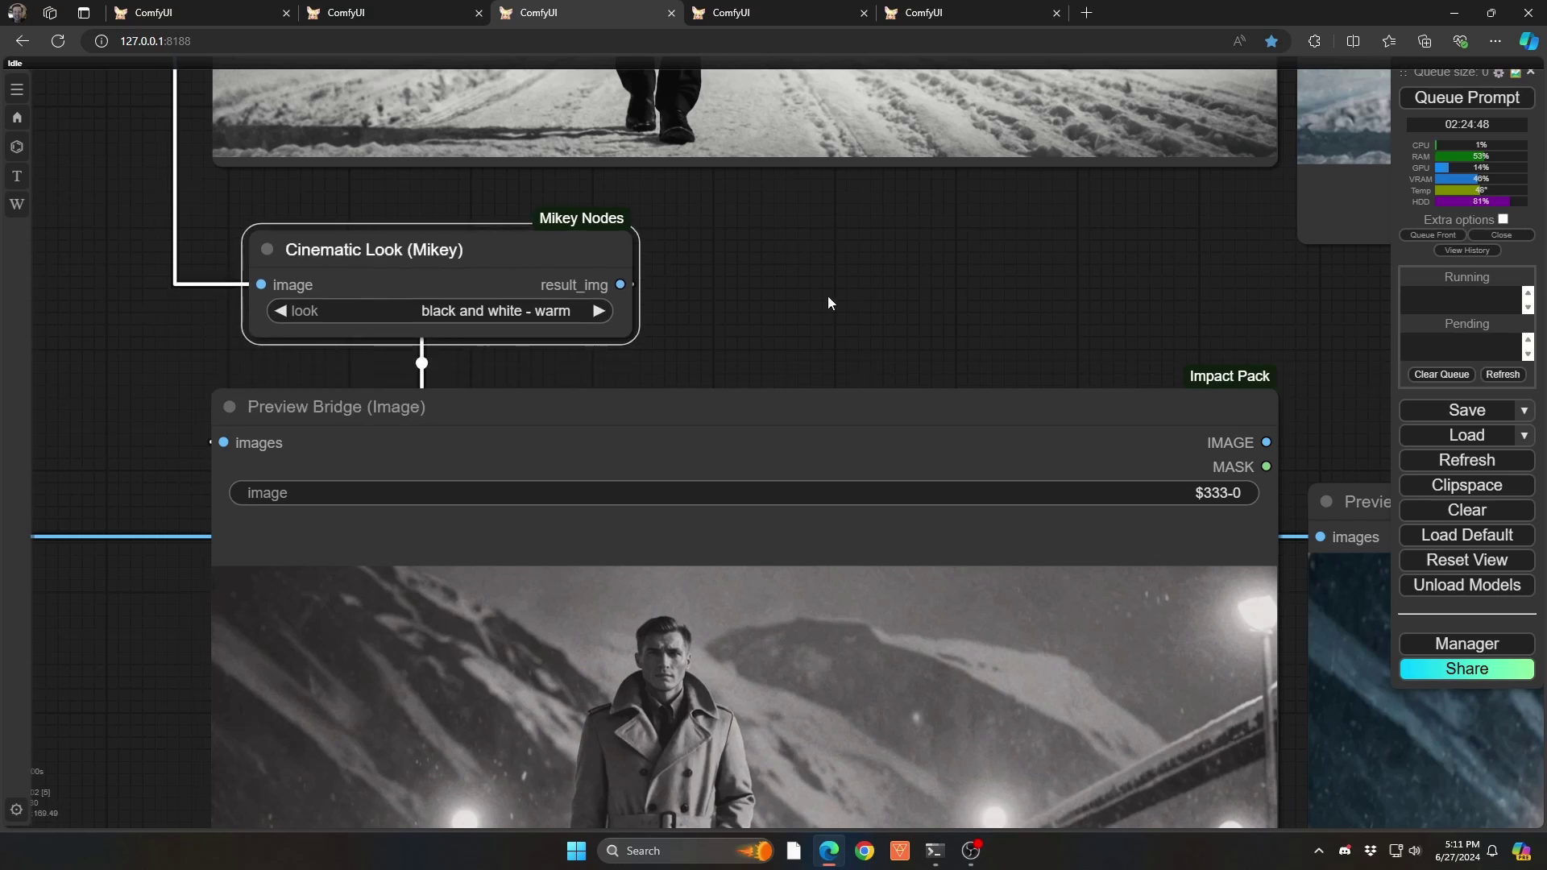
{"action": "left_click", "coordinate": [775, 282]}
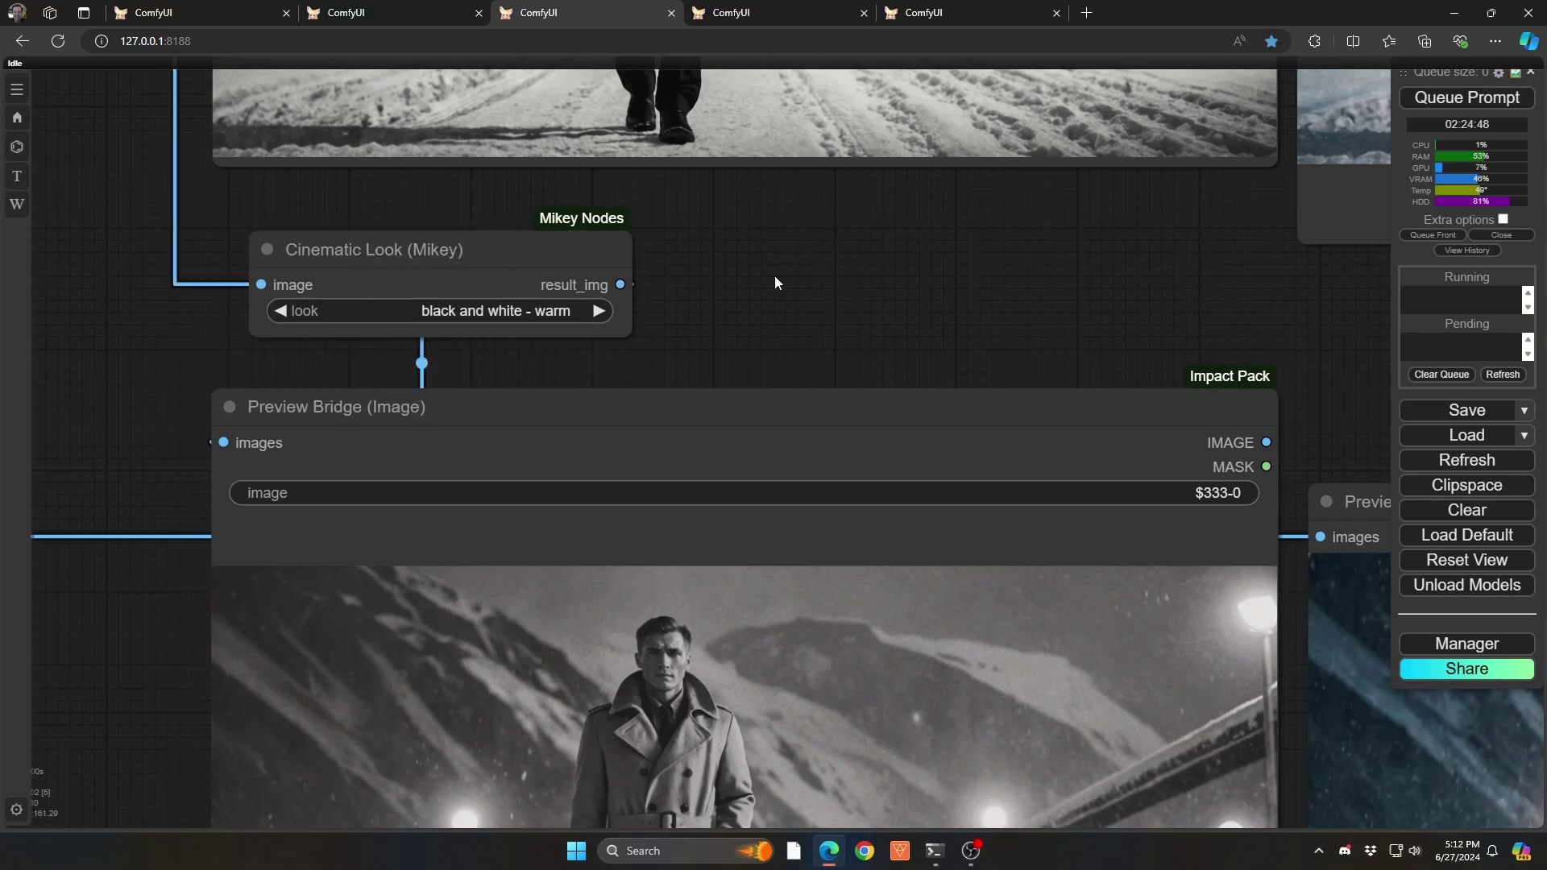